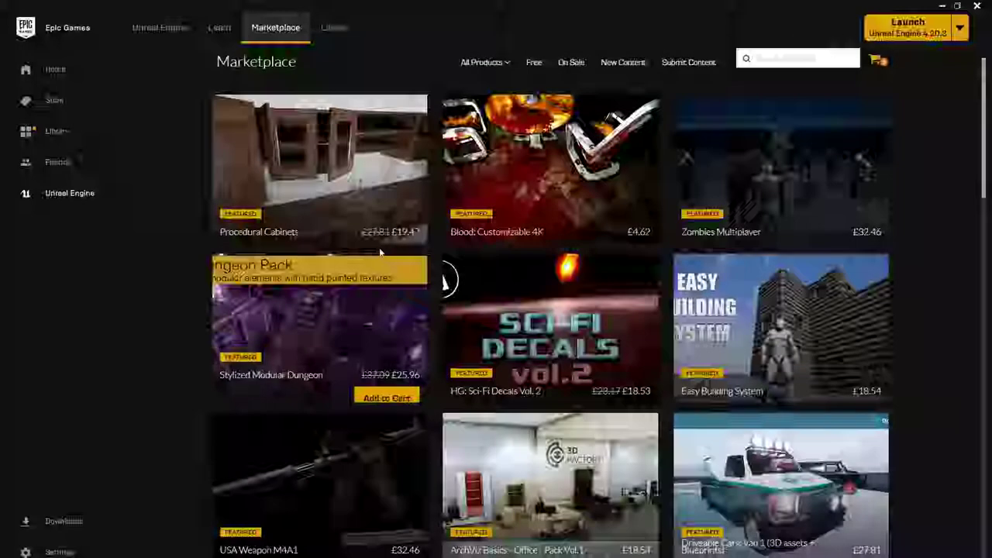
Look through the featured assets in the Unreal Engine Marketplace and minimize the launcher
scroll(574, 225, "down", 1)
scroll(603, 228, "down", 5)
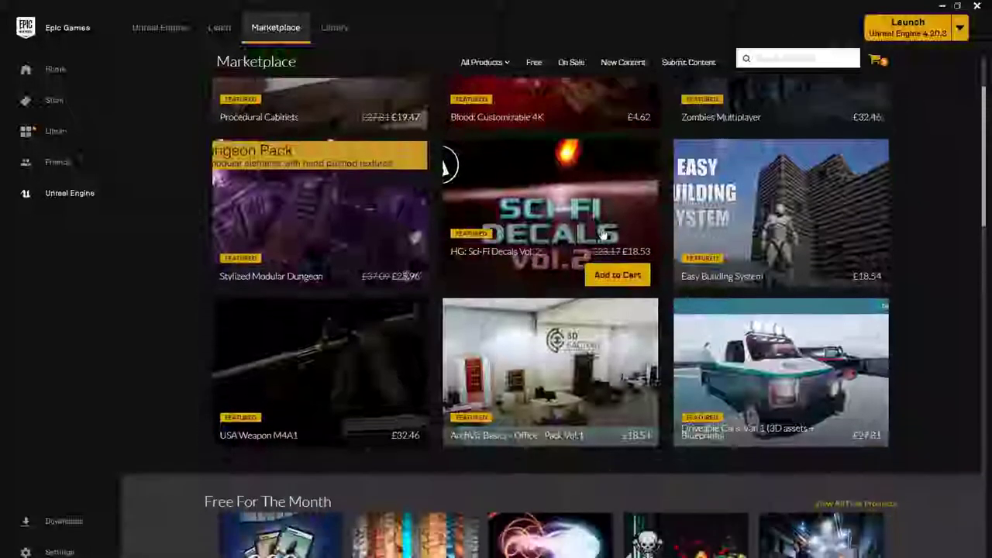
scroll(597, 232, "up", 5)
scroll(597, 233, "up", 1)
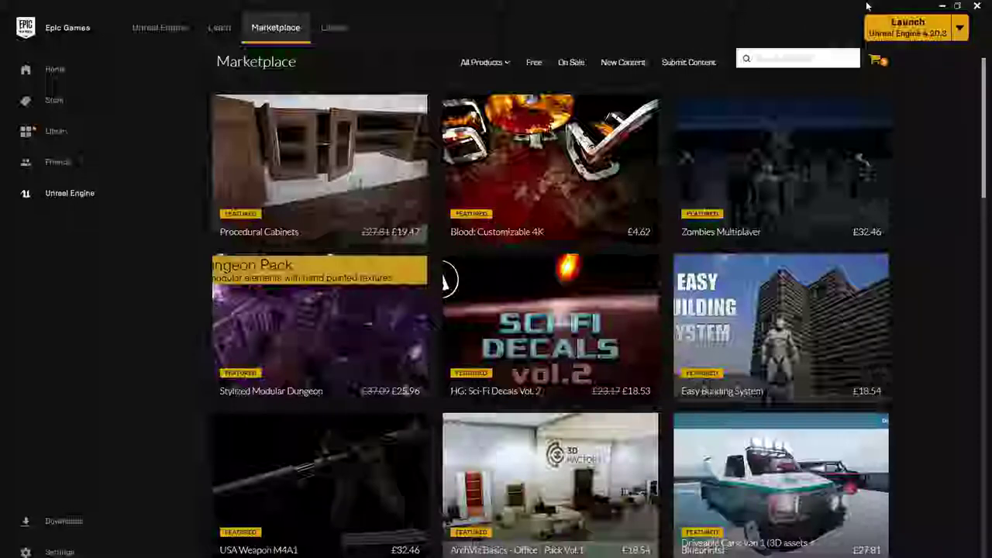
left_click(941, 6)
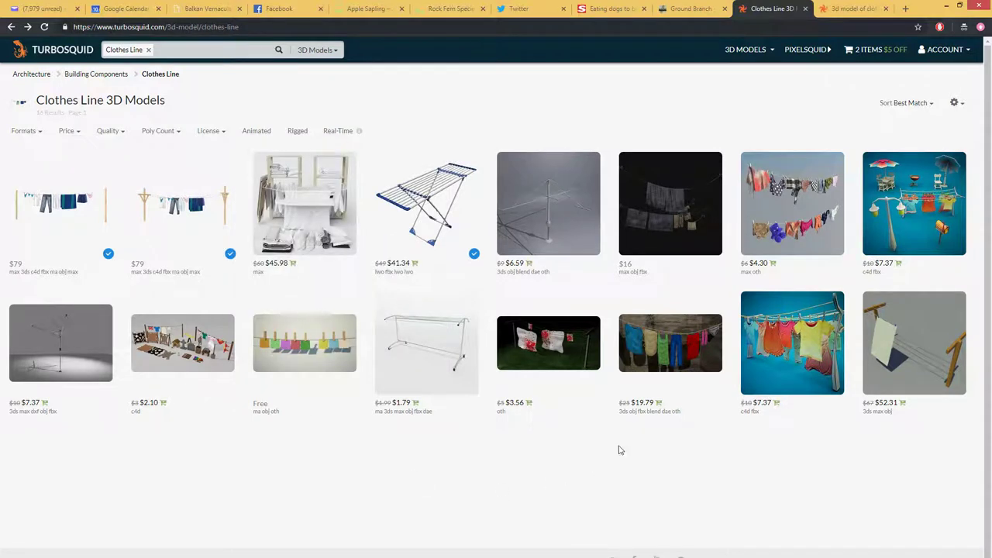
Preview the clothes line models on TurboSquid, open the Linen 3D model and highlight its polygon and vertex counts
mouse_move(807, 357)
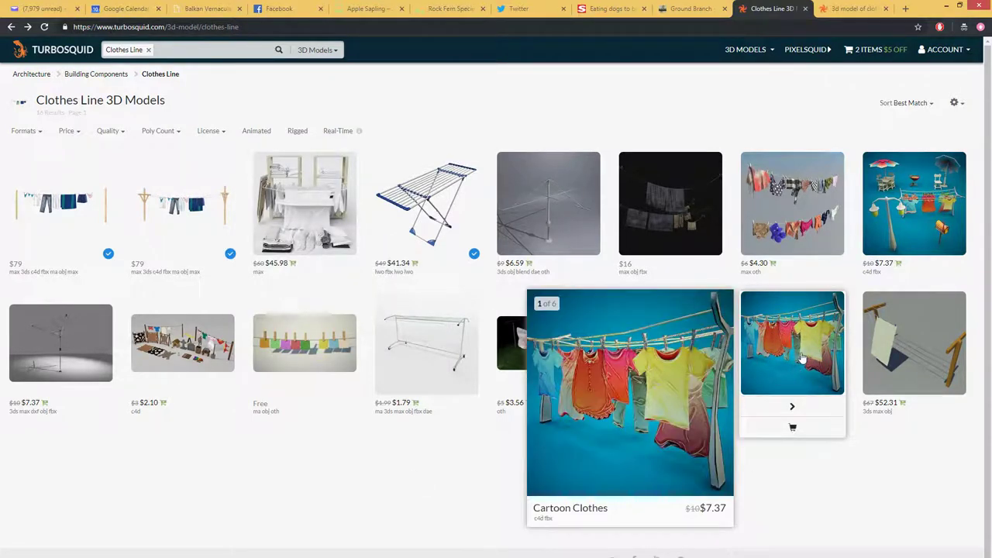
mouse_move(799, 224)
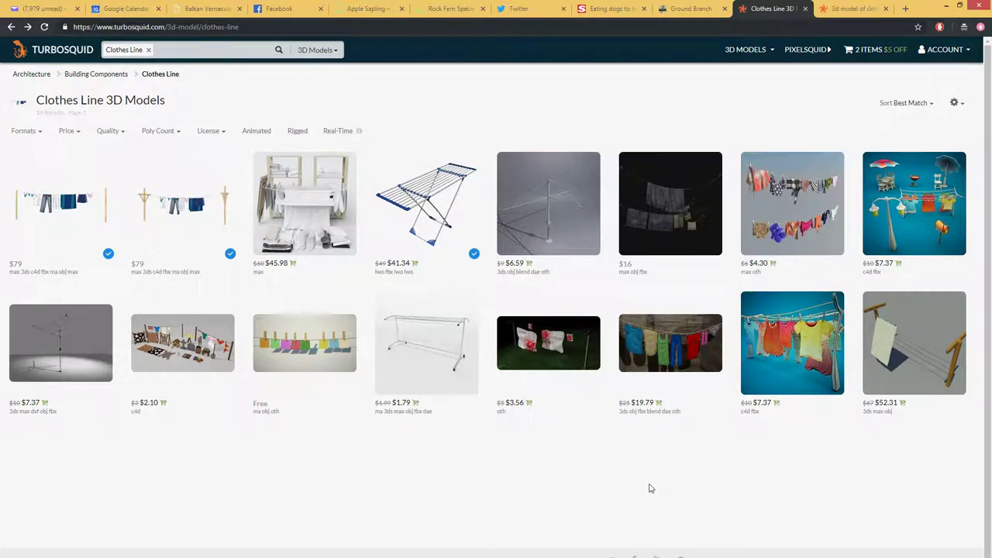
left_click(786, 213)
scroll(665, 235, "down", 3)
scroll(672, 240, "down", 1)
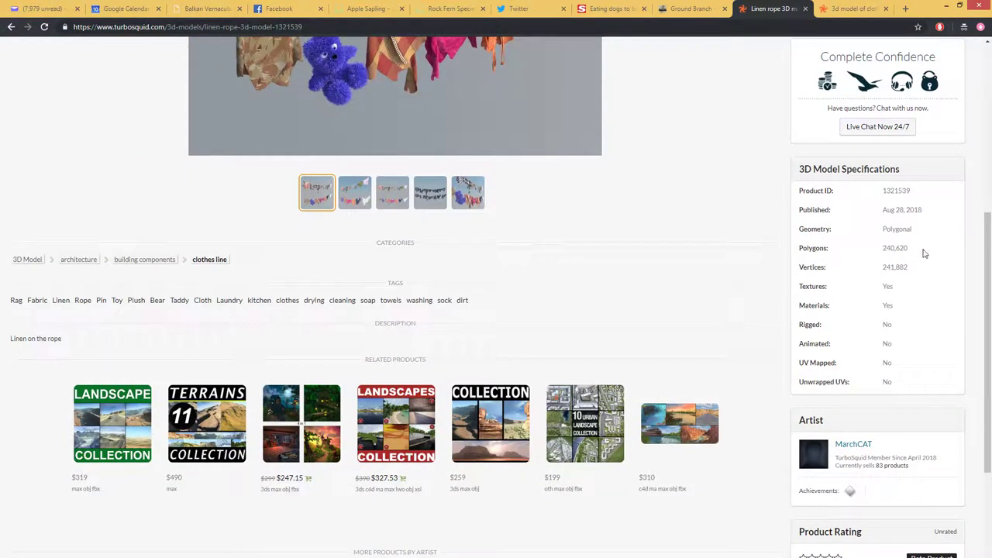
left_click_drag(912, 249, 800, 248)
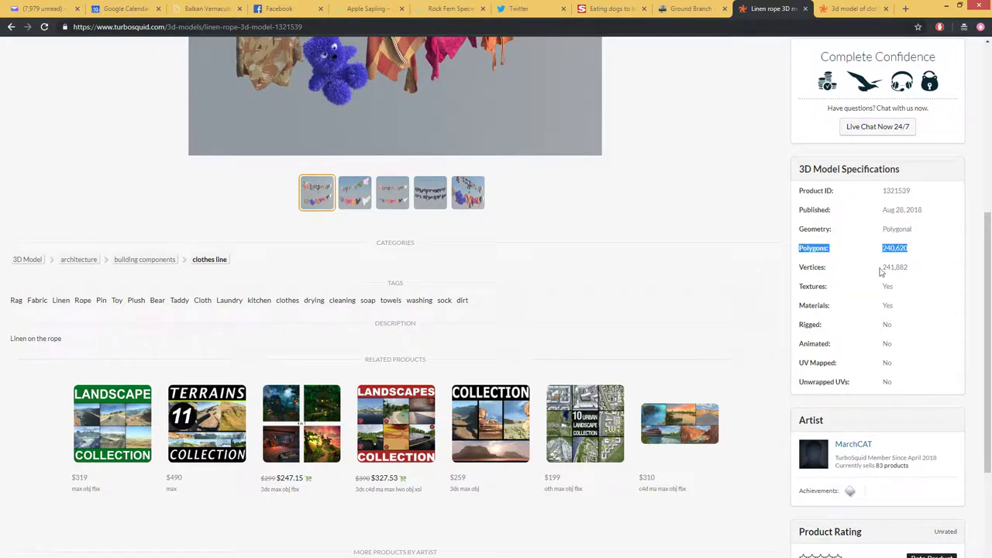
left_click_drag(911, 270, 801, 260)
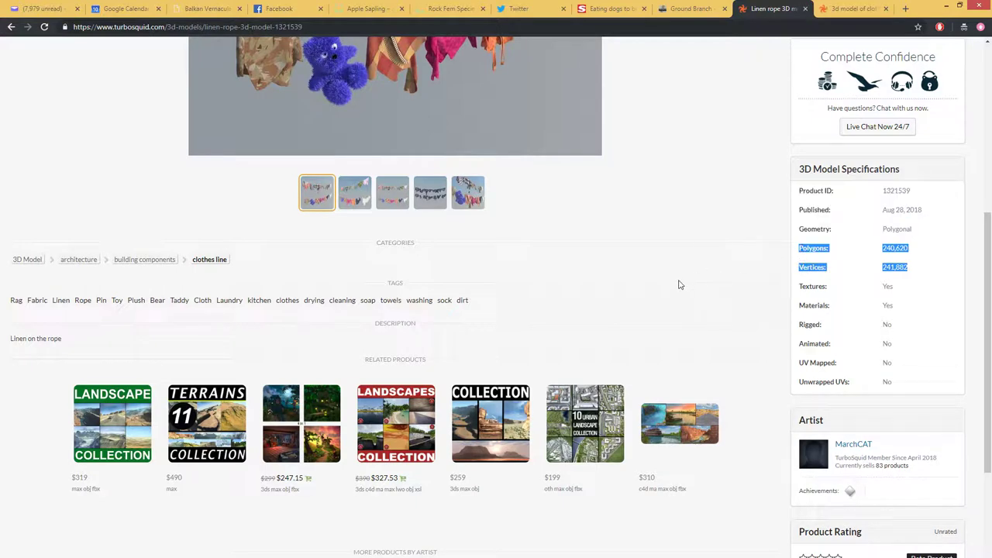
Review the Linen model's preview image and specifications, and return to the Clothes Line results
scroll(674, 284, "up", 5)
scroll(674, 284, "down", 1)
scroll(678, 273, "up", 1)
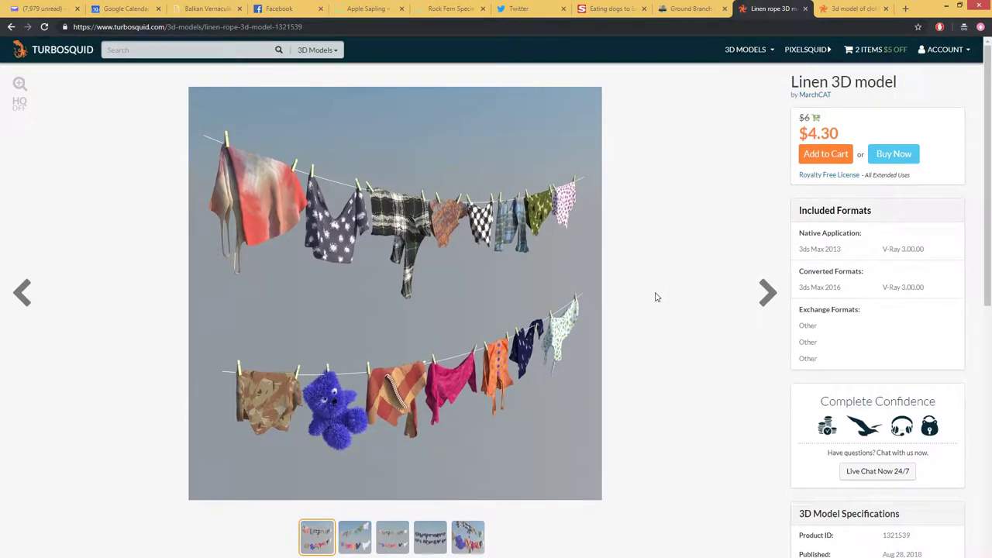
scroll(655, 297, "down", 1)
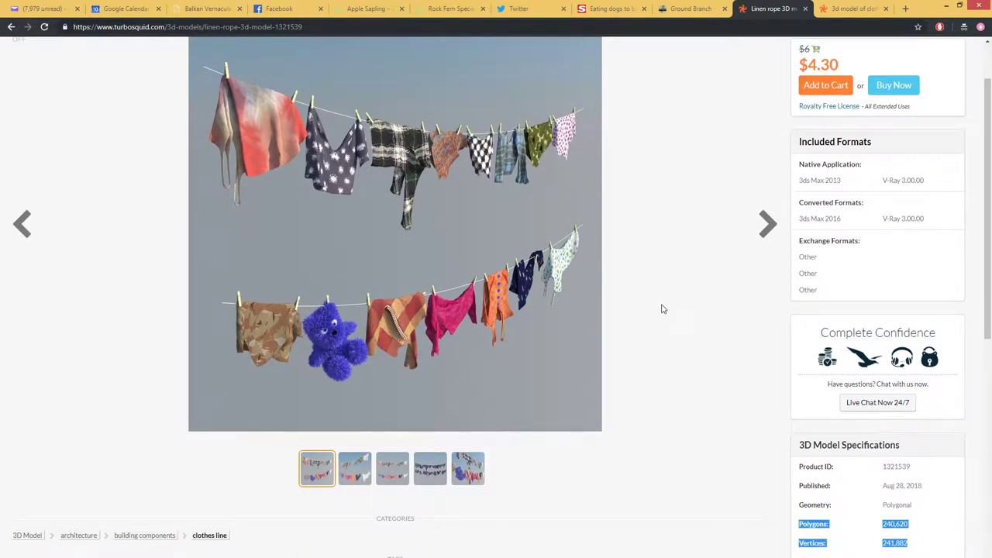
scroll(682, 341, "down", 3)
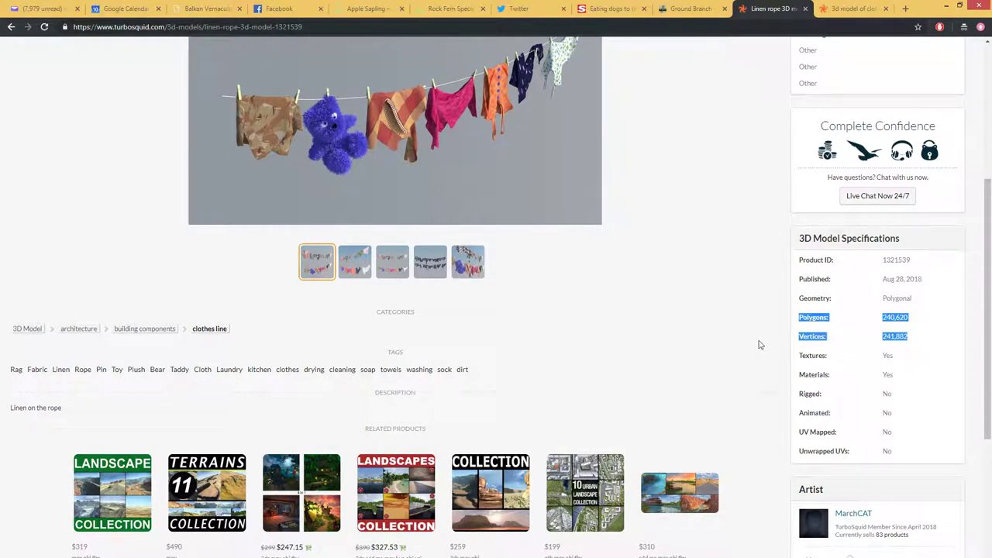
scroll(680, 341, "up", 4)
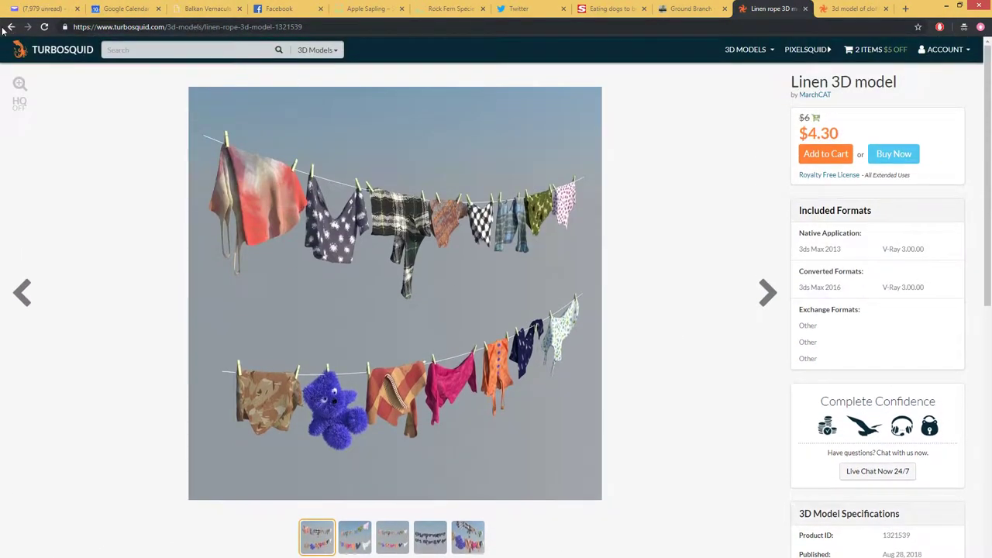
left_click(10, 27)
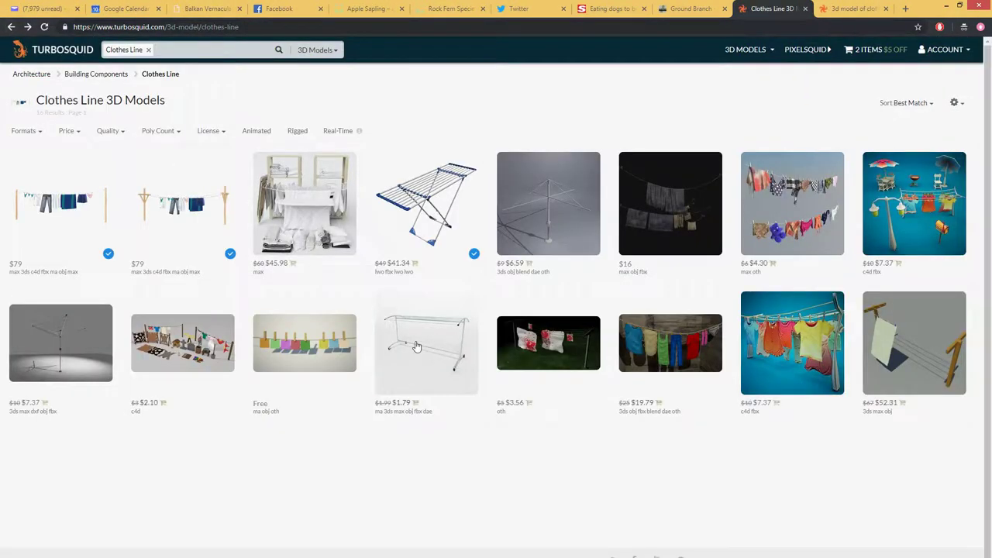
Check the specifications and preview of the Dryer Clothes expensive model, and return to the Clothes Line results
left_click(429, 217)
scroll(507, 303, "down", 5)
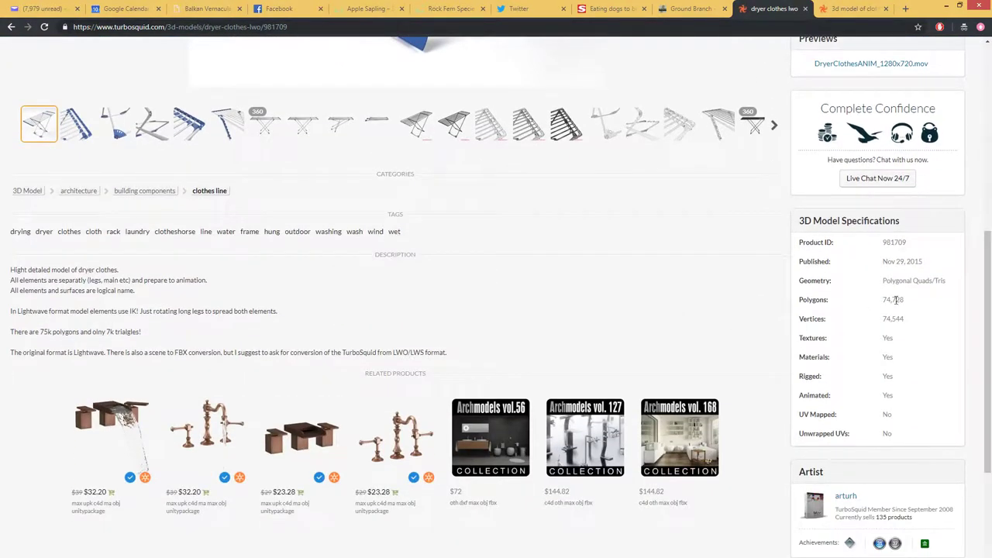
scroll(519, 282, "up", 5)
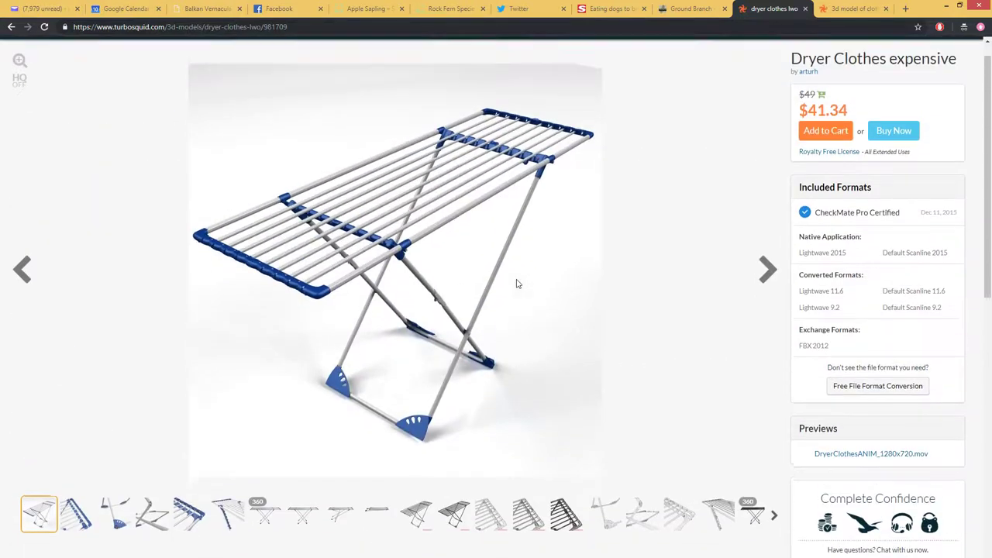
left_click(11, 26)
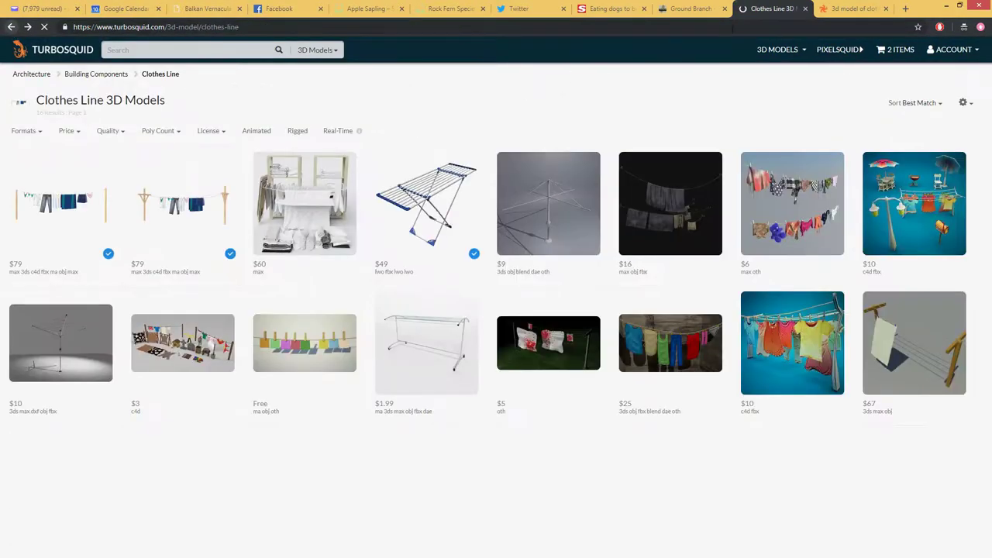
Examine the preview, description and 3D model specifications of the Clothes Dryer + Clothes product, including its polygon count
left_click(840, 6)
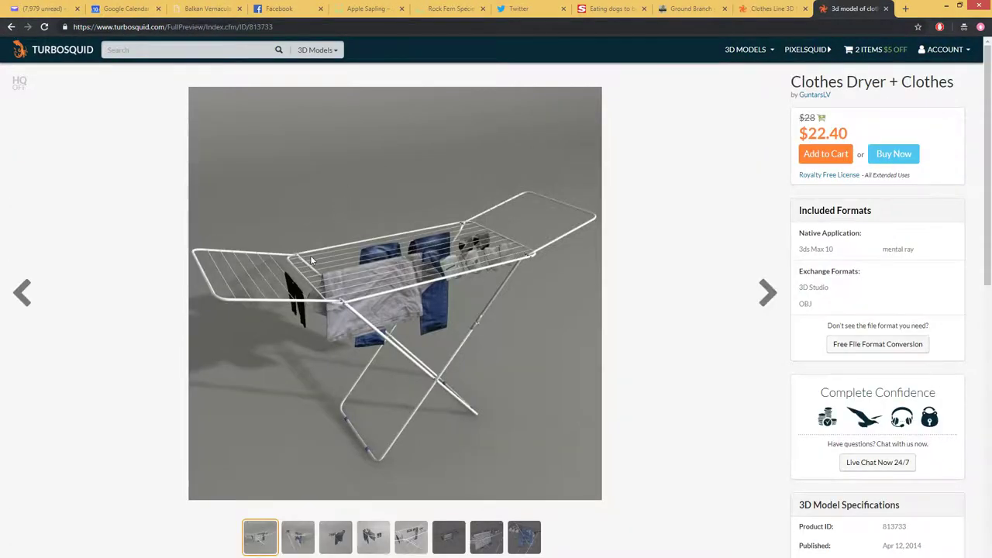
scroll(140, 339, "down", 3)
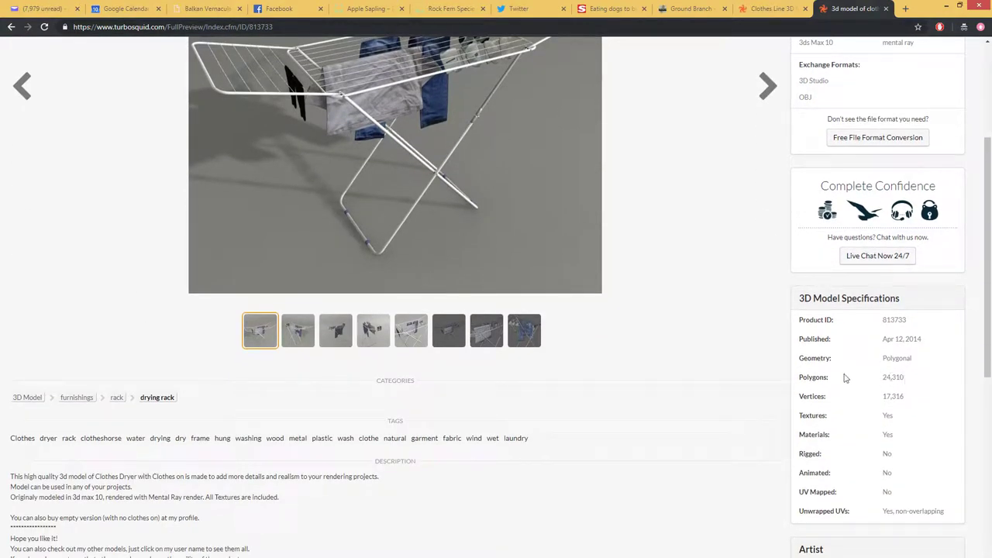
scroll(156, 325, "up", 3)
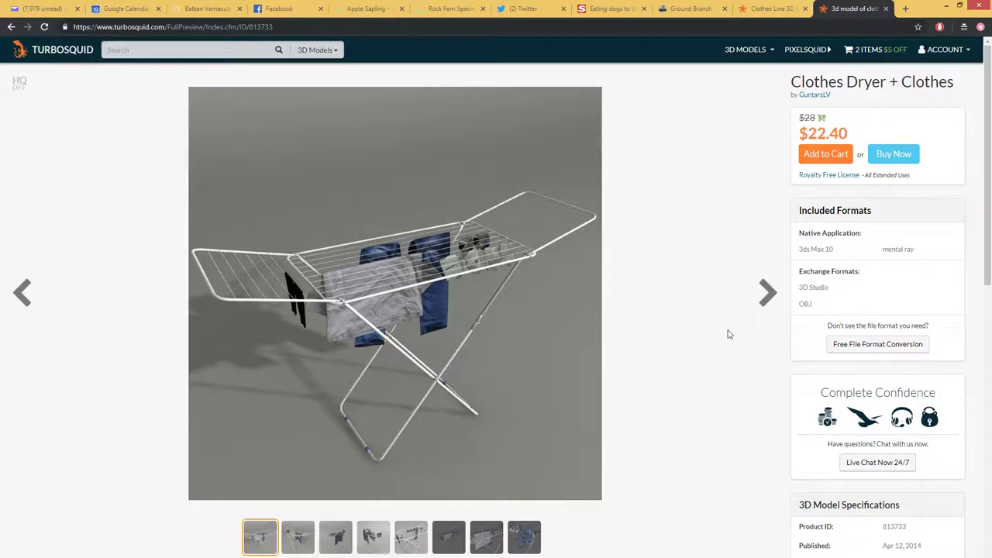
scroll(669, 330, "down", 5)
scroll(669, 329, "down", 1)
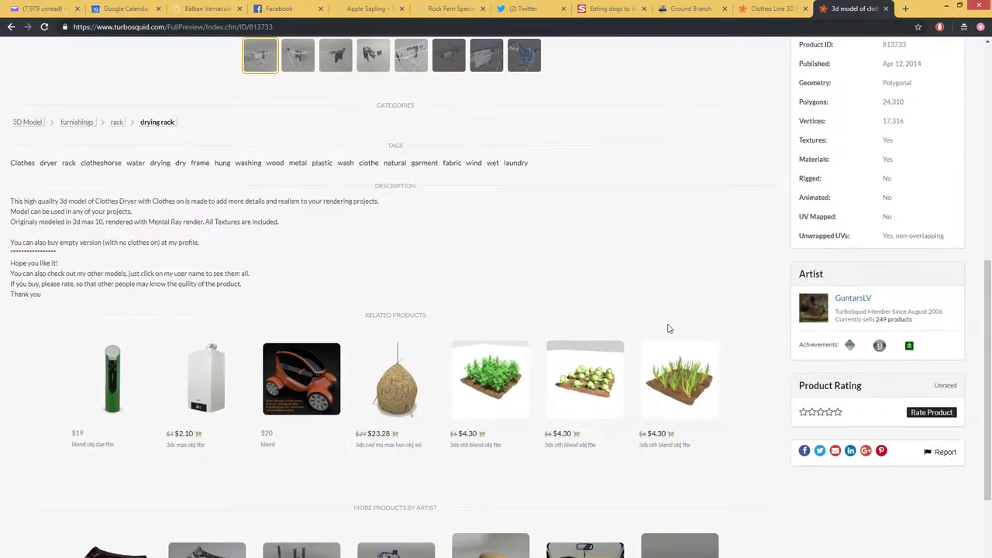
scroll(669, 329, "up", 1)
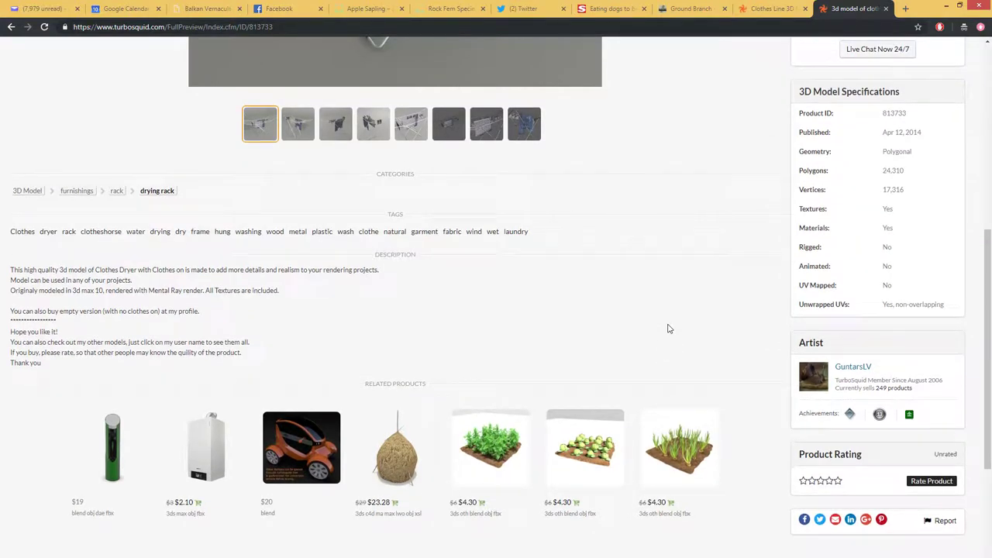
scroll(669, 329, "up", 3)
scroll(698, 330, "down", 1)
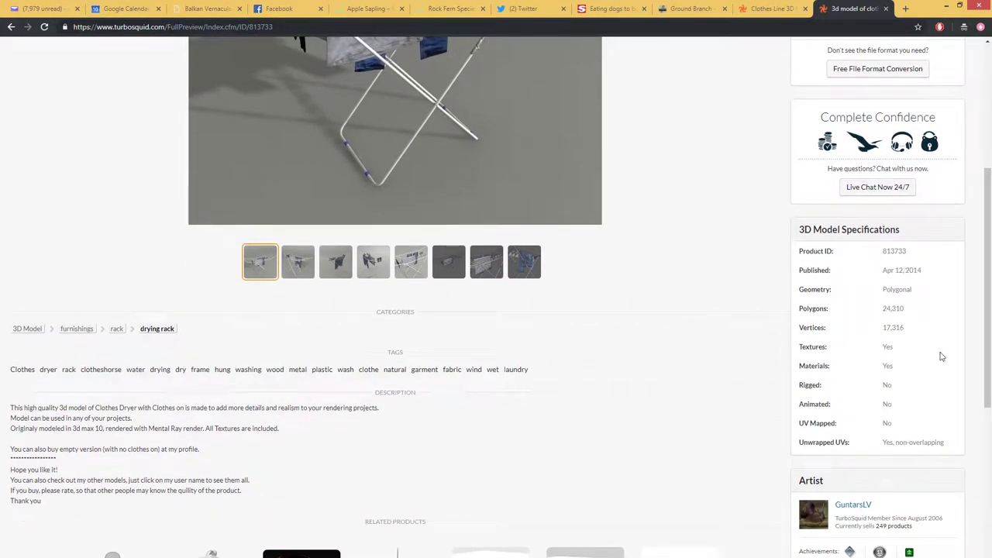
scroll(635, 386, "up", 4)
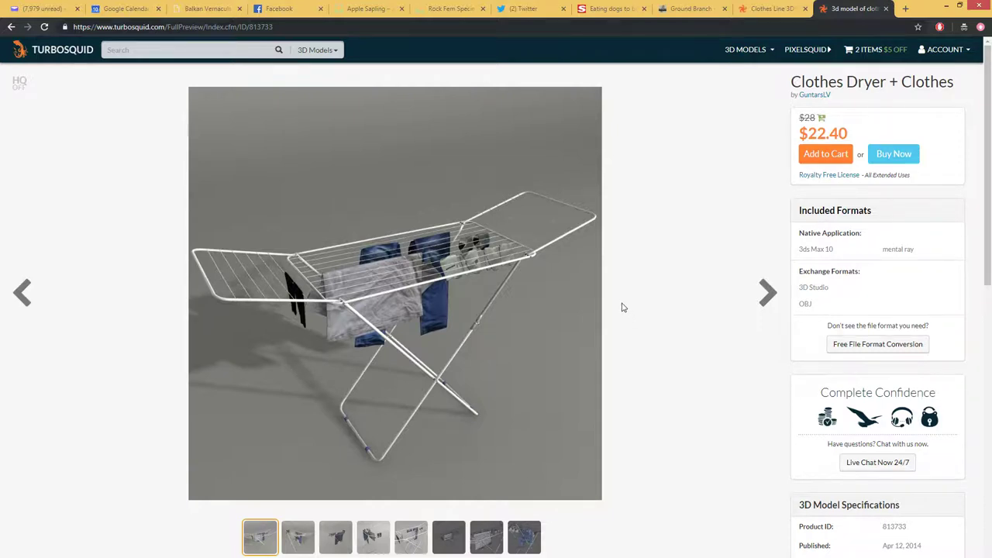
scroll(622, 309, "down", 3)
scroll(621, 308, "up", 3)
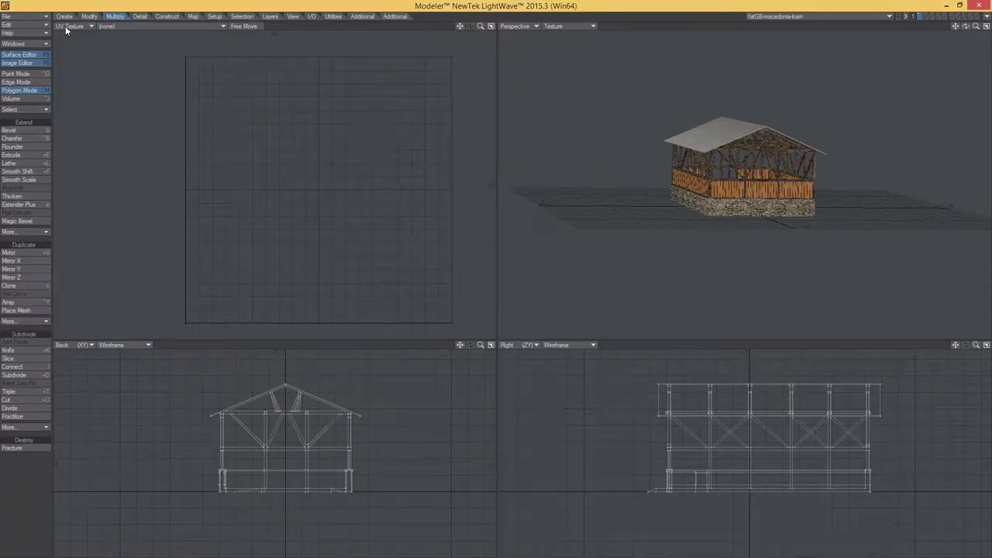
Open the Load Object dialog in LightWave Modeler
left_click(14, 15)
left_click(23, 23)
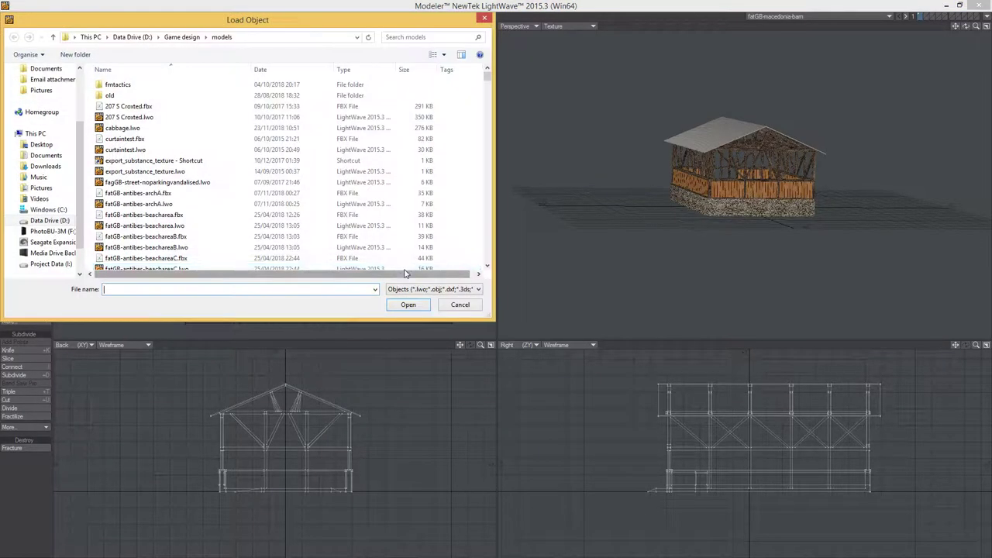
Switch to IrfanView, view the Trausers.JPG and Tshirt.JPG textures of the bought dryer asset, and close the viewer
key("alt+Tab")
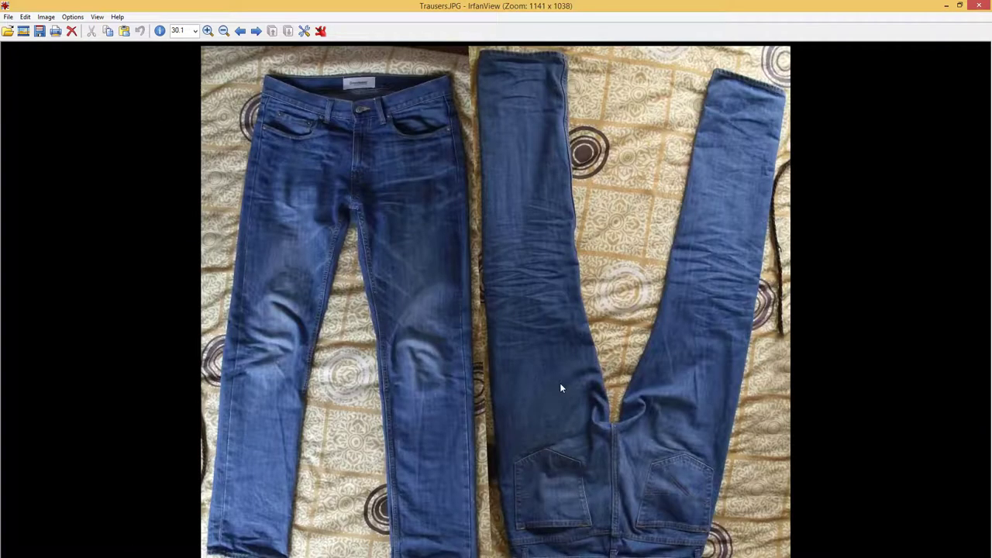
scroll(560, 383, "down", 1)
scroll(559, 383, "down", 1)
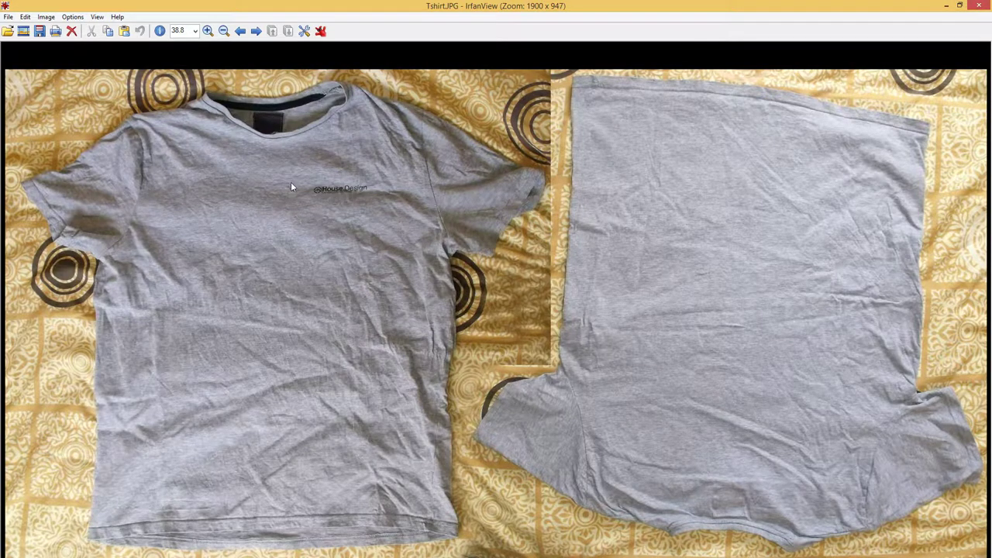
left_click(979, 5)
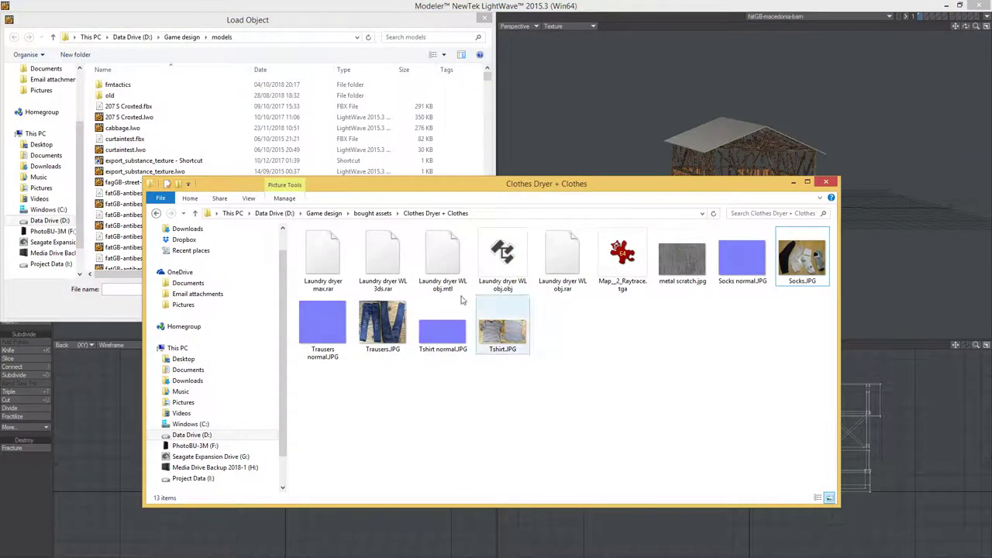
Switch to the browser, read the TurboSquid Royalty Free License page and close it
key("alt+Tab")
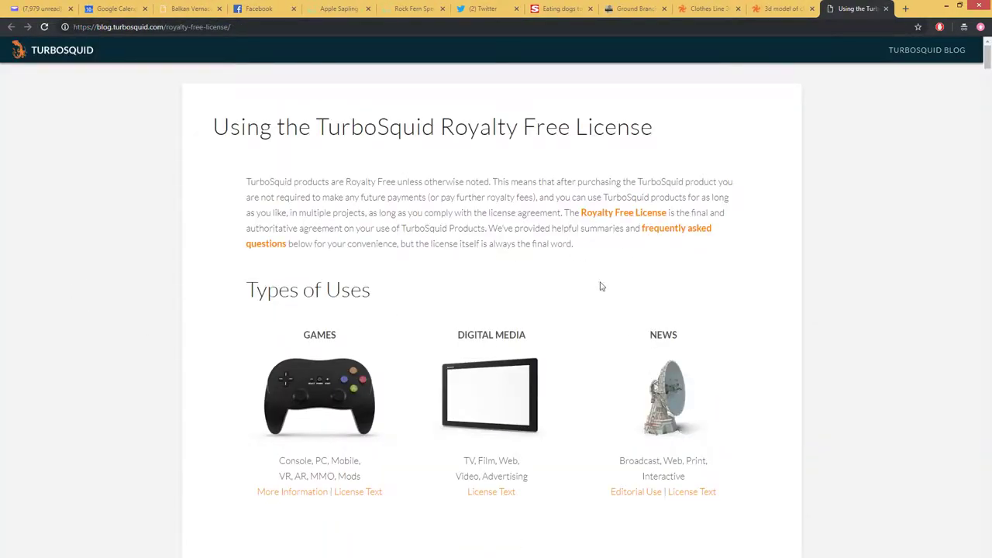
left_click(887, 8)
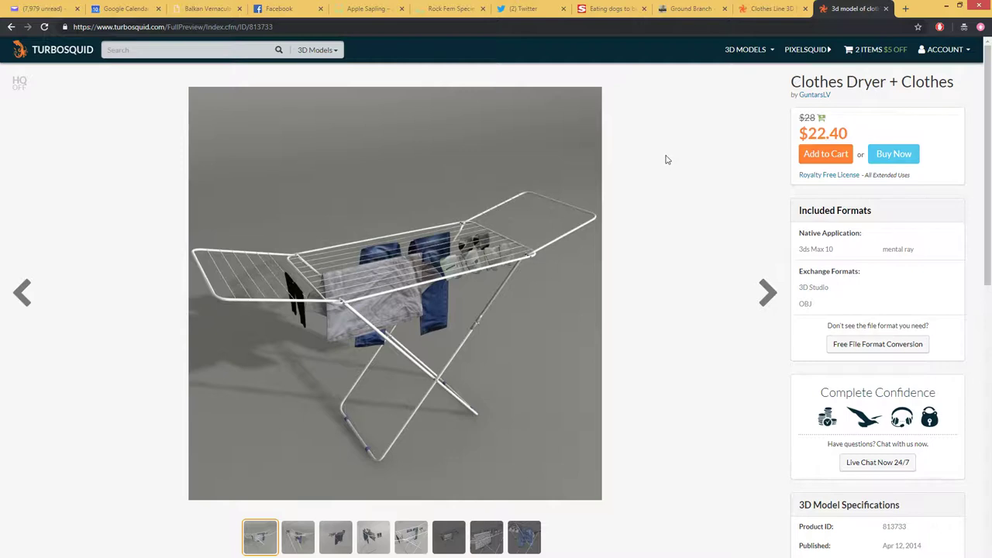
Switch to LightWave Modeler and load Laundry dryer WL obj.obj from the Clothes Dryer + Clothes folder in bought assets
mouse_move(394, 557)
left_click(331, 546)
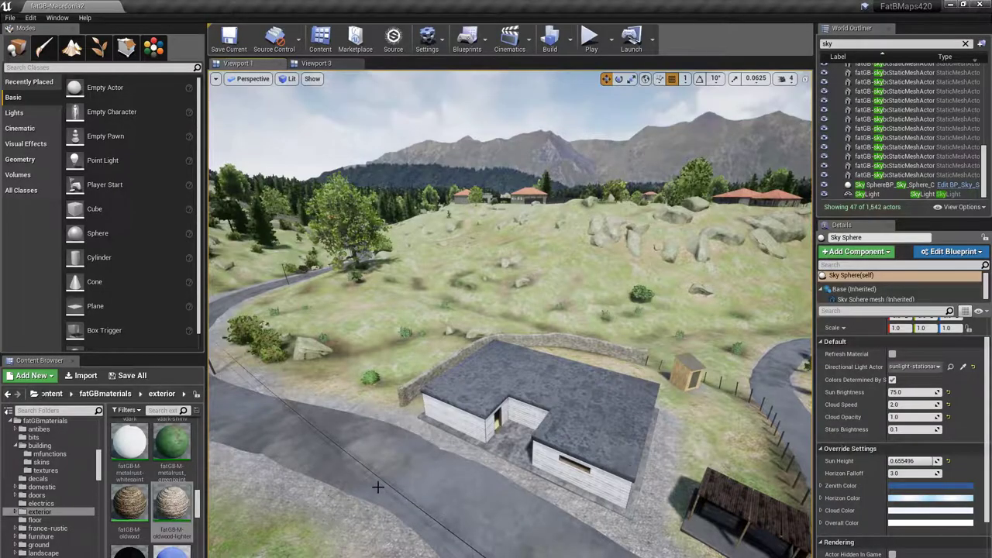
right_click_drag(366, 483, 392, 470)
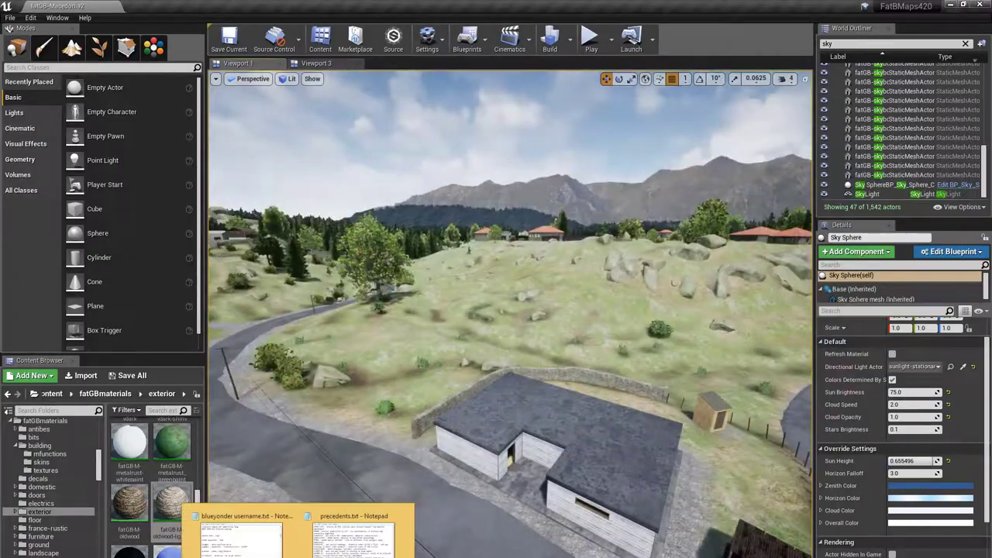
left_click(331, 557)
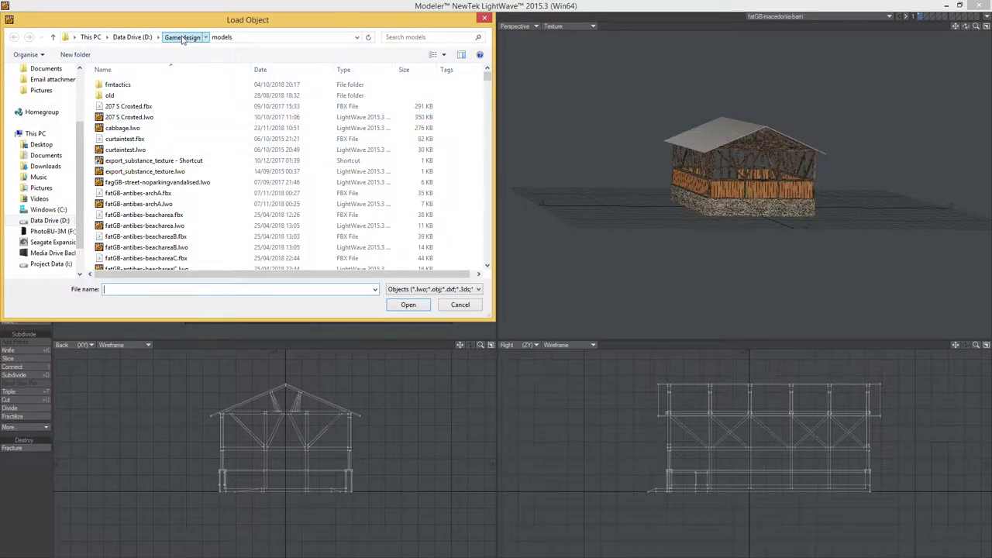
left_click(182, 37)
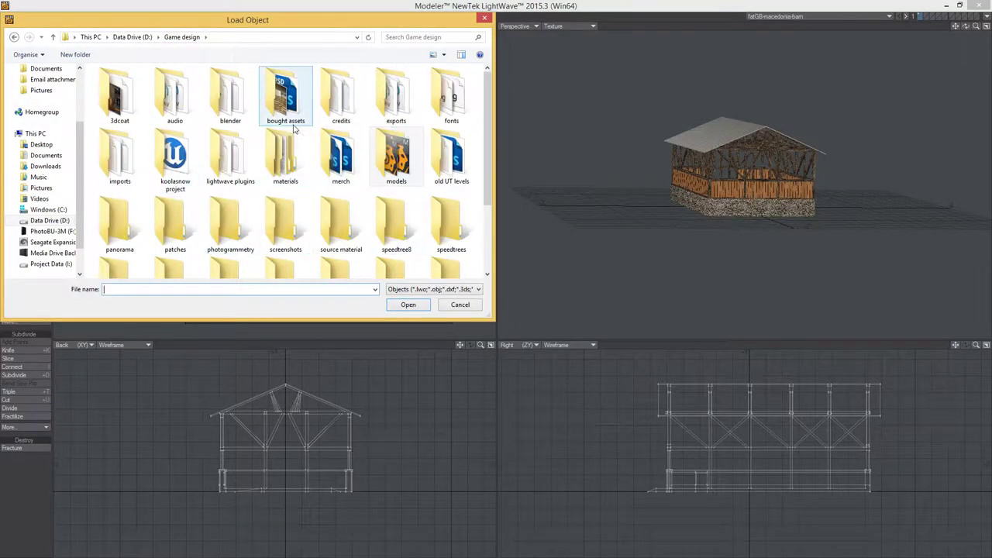
double_click(297, 115)
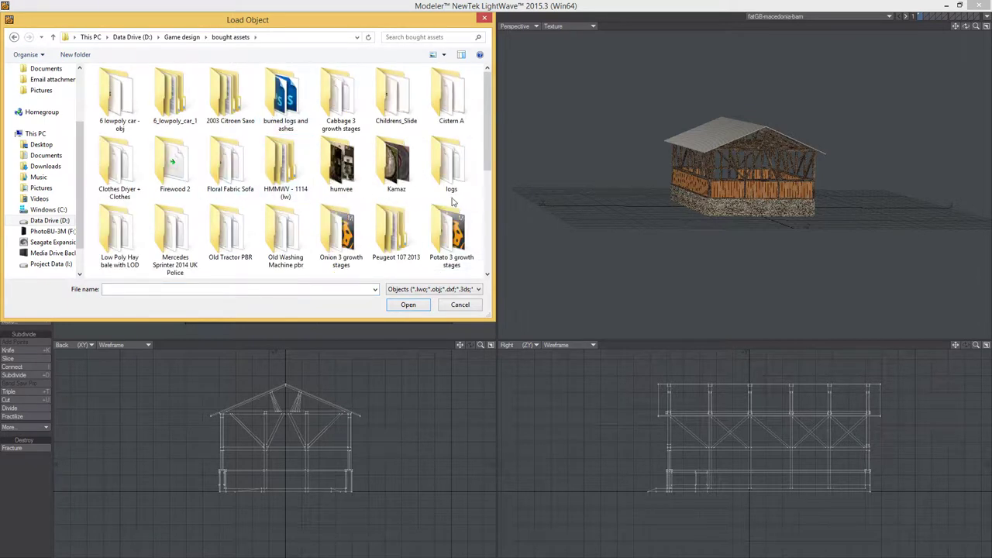
double_click(124, 189)
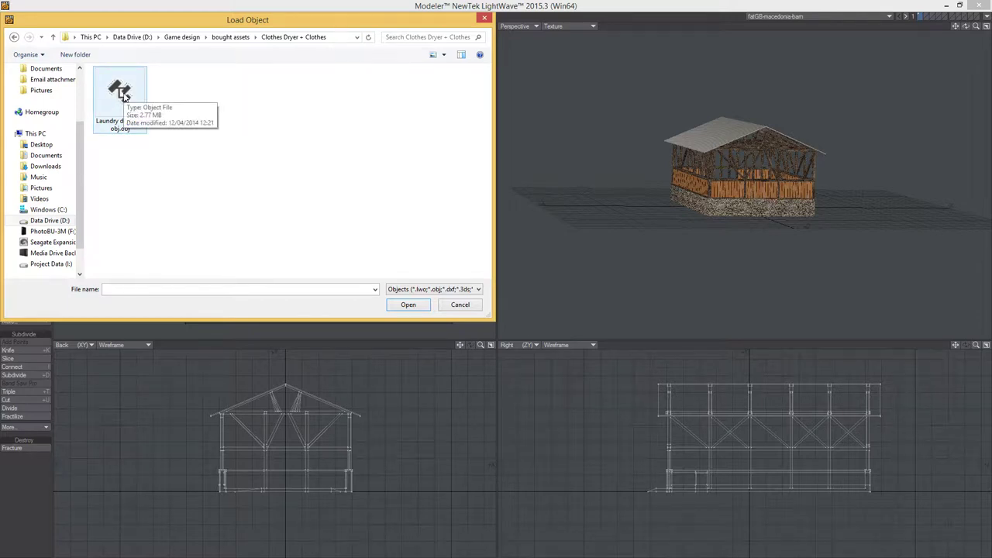
double_click(124, 94)
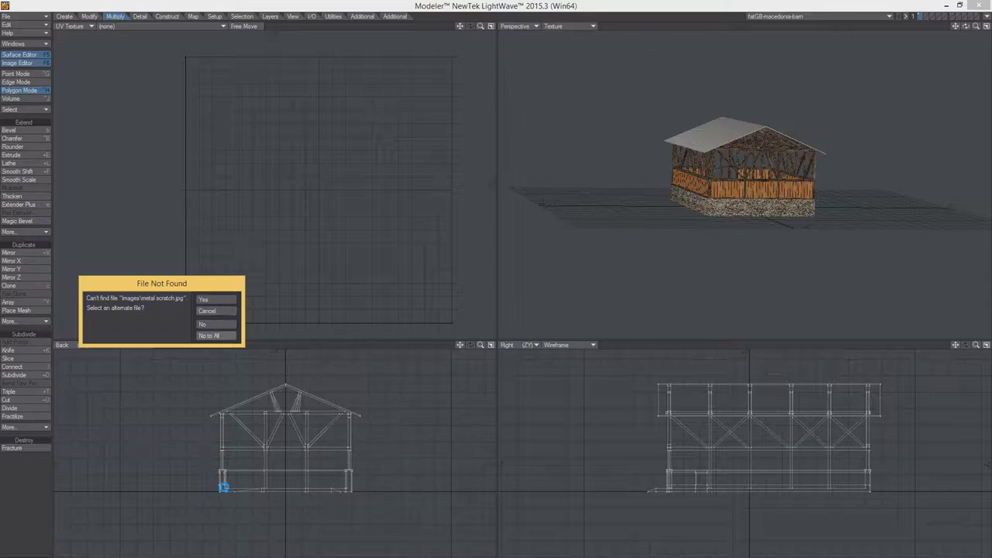
Create a folder named Images in the Clothes Dryer + Clothes folder and move the JPG textures into it
key("alt+Tab")
right_click(550, 366)
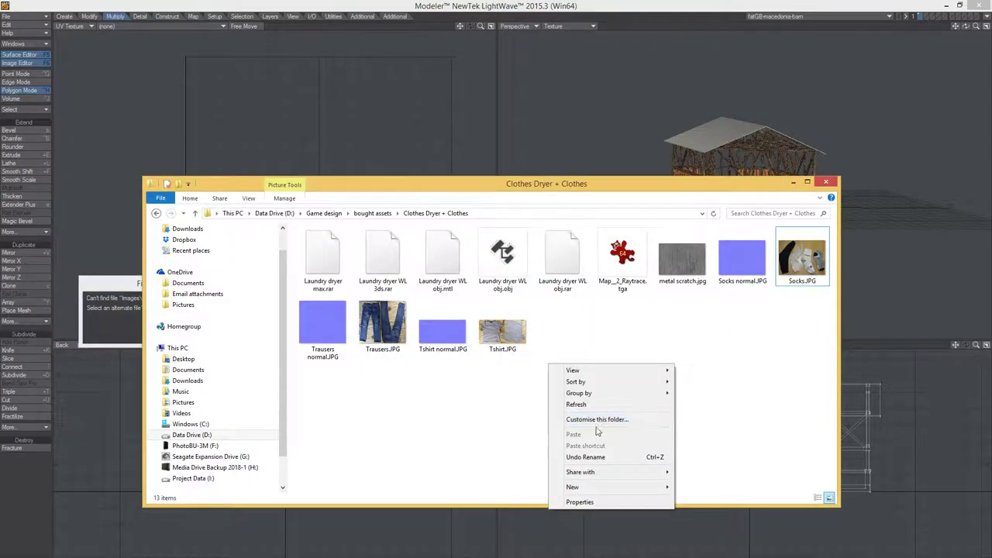
mouse_move(612, 490)
left_click(698, 487)
type("Images")
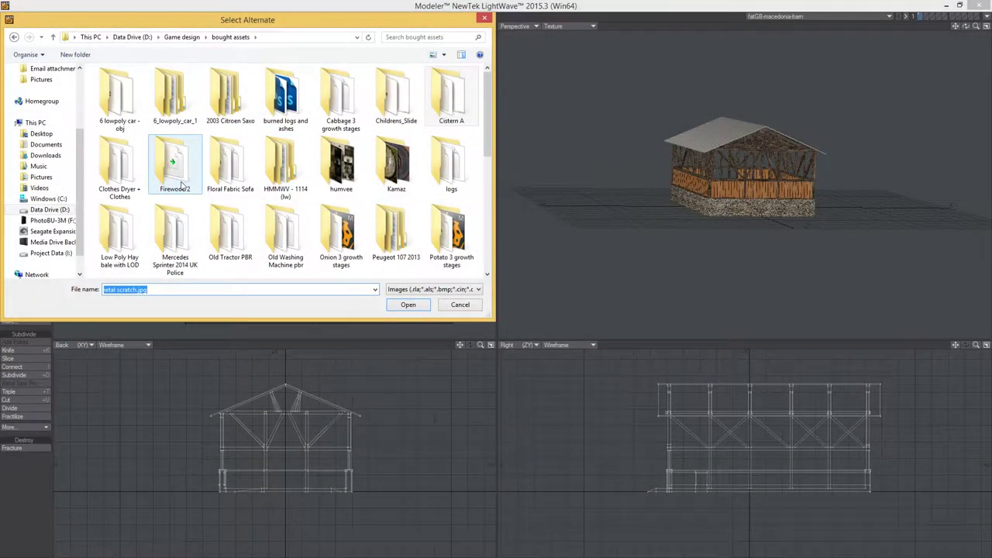
Choose metal scratch.jpg in the new Images folder as the alternate for the missing texture file
double_click(131, 172)
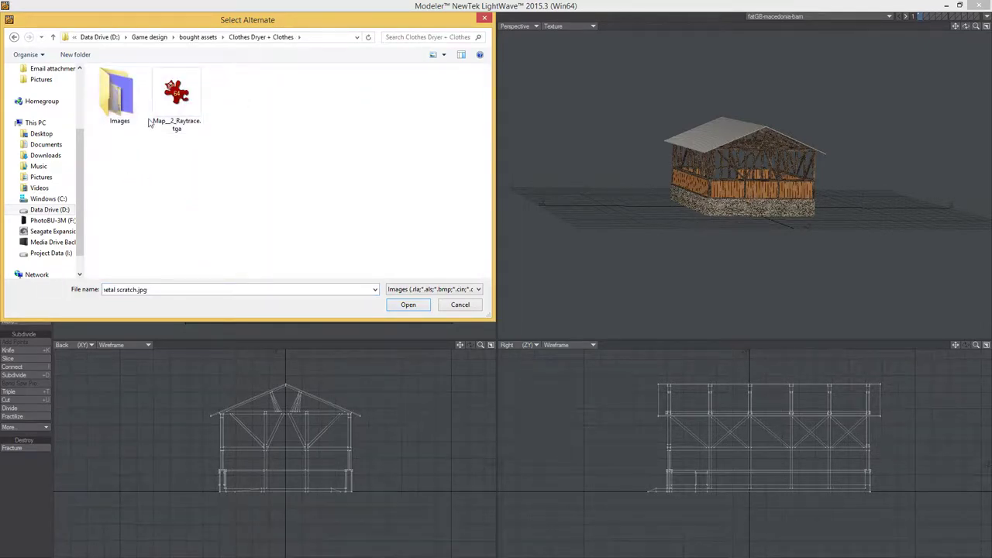
double_click(123, 105)
double_click(119, 101)
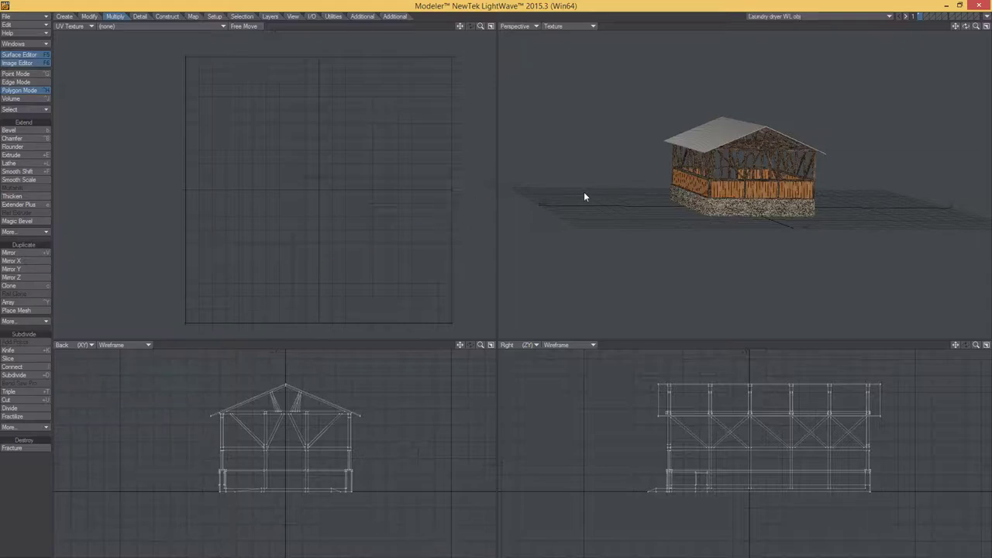
Assign Atlas UV coordinates to the dryer as a lightmap texture with linear interpolation and a 100.0 % relative gap size
scroll(603, 221, "up", 5)
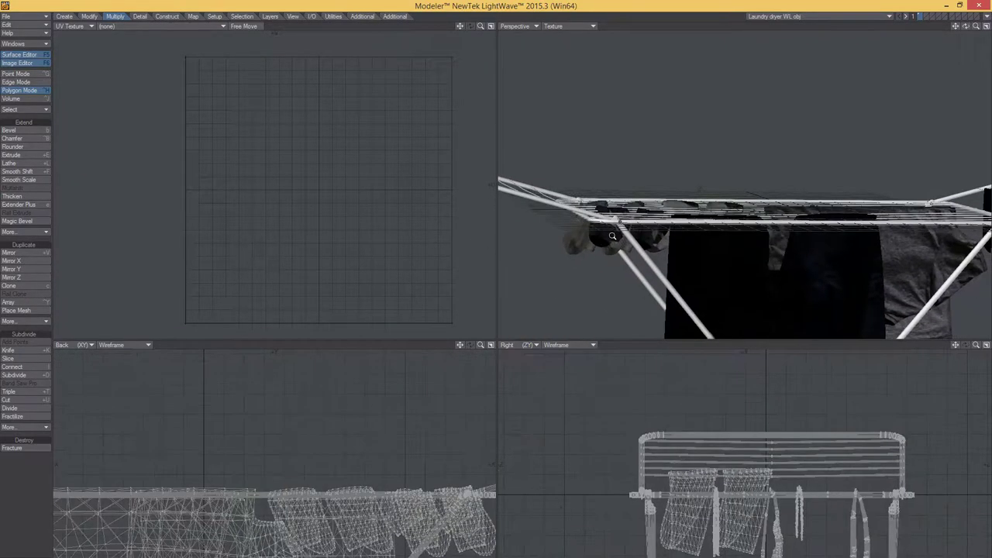
left_click_drag(833, 199, 701, 264, "alt")
left_click_drag(701, 263, 600, 215, "alt+shift")
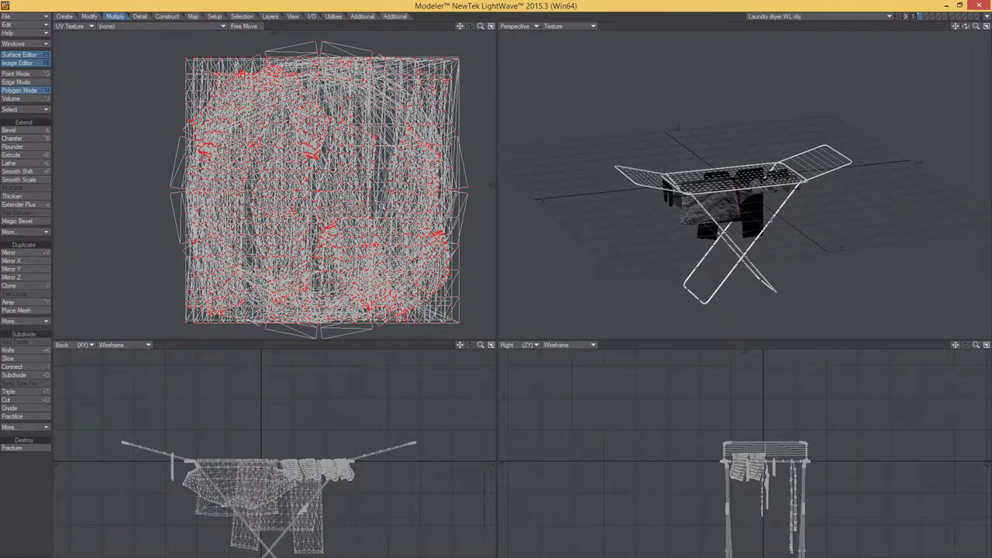
left_click_drag(378, 205, 405, 227, "ctrl+alt")
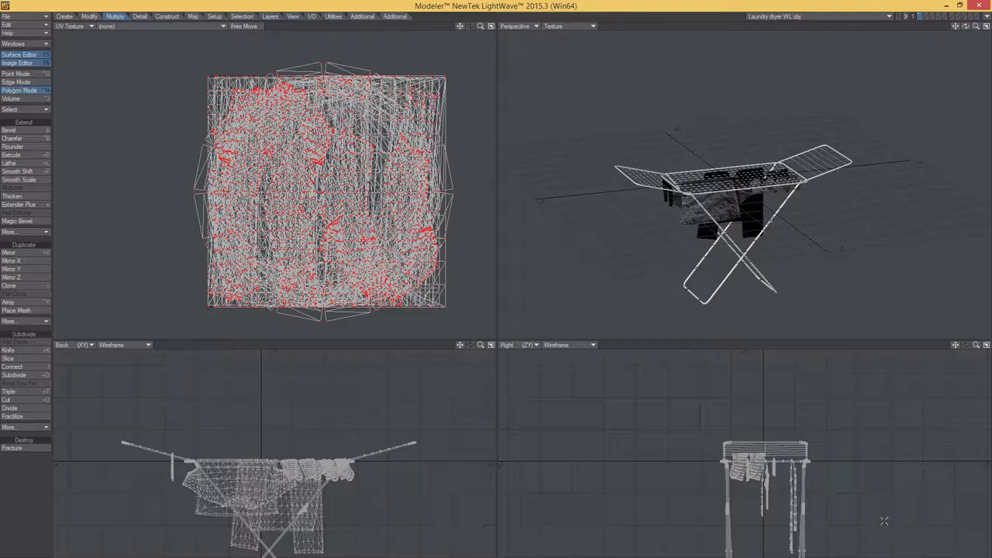
left_click_drag(695, 141, 588, 132)
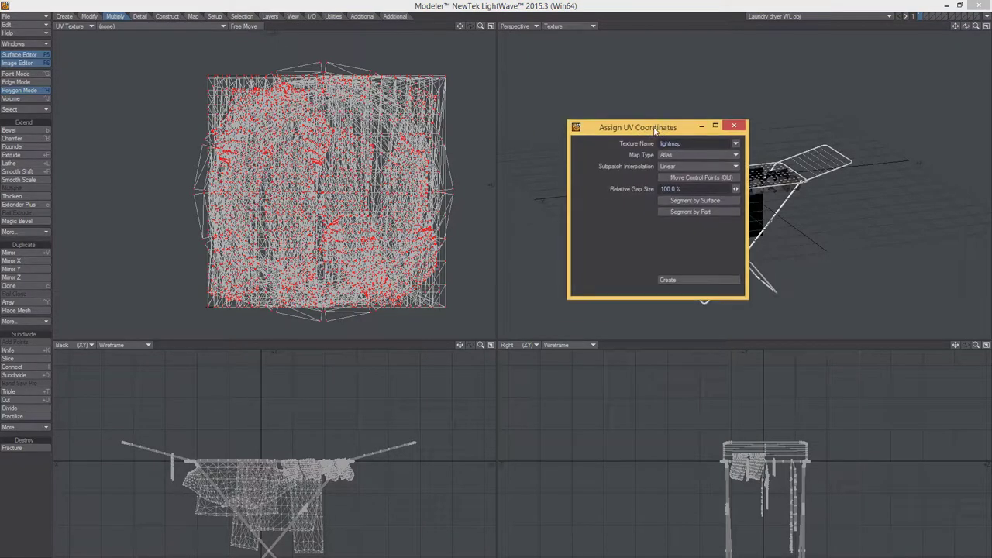
left_click(699, 281)
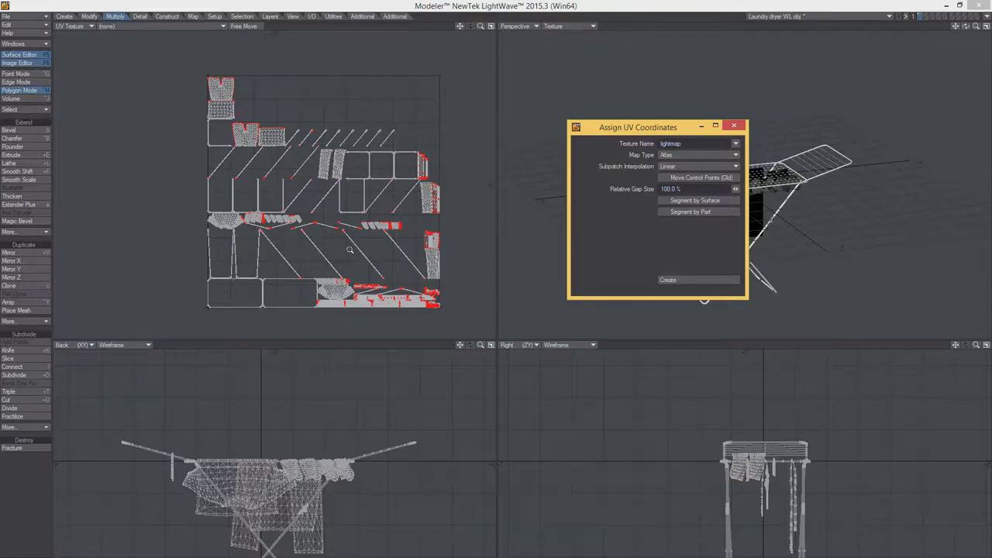
left_click_drag(350, 250, 367, 267, "ctrl+alt")
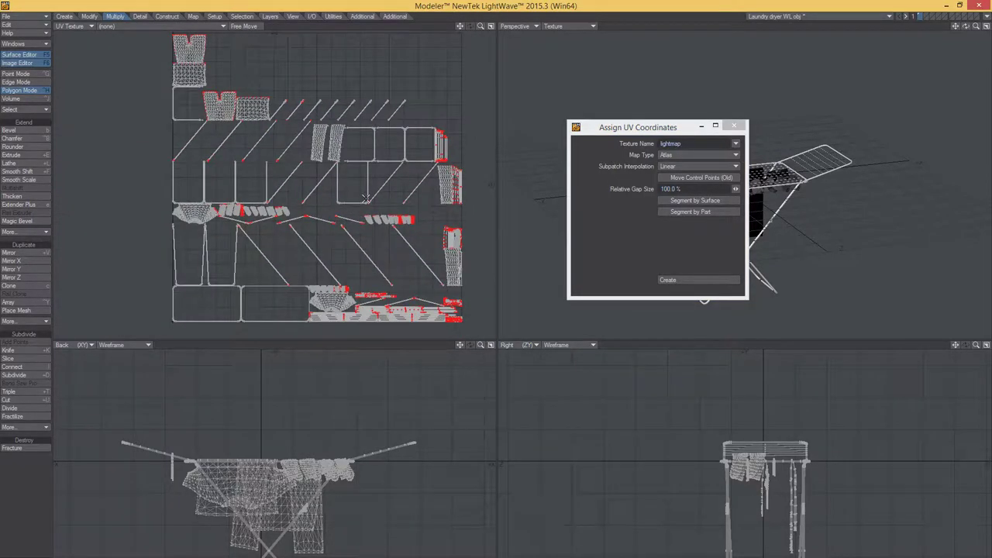
scroll(285, 160, "up", 2)
scroll(285, 160, "down", 4)
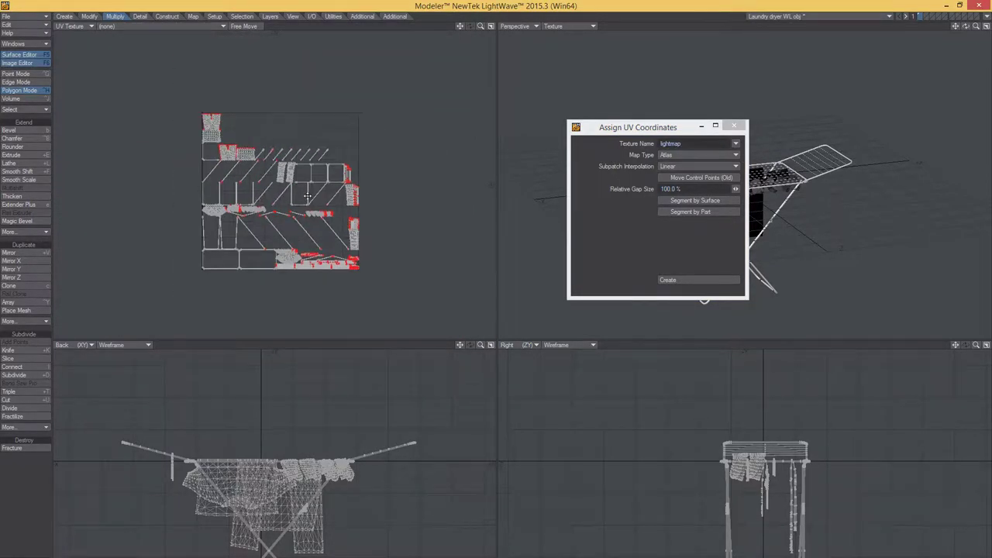
left_click_drag(622, 127, 991, 159)
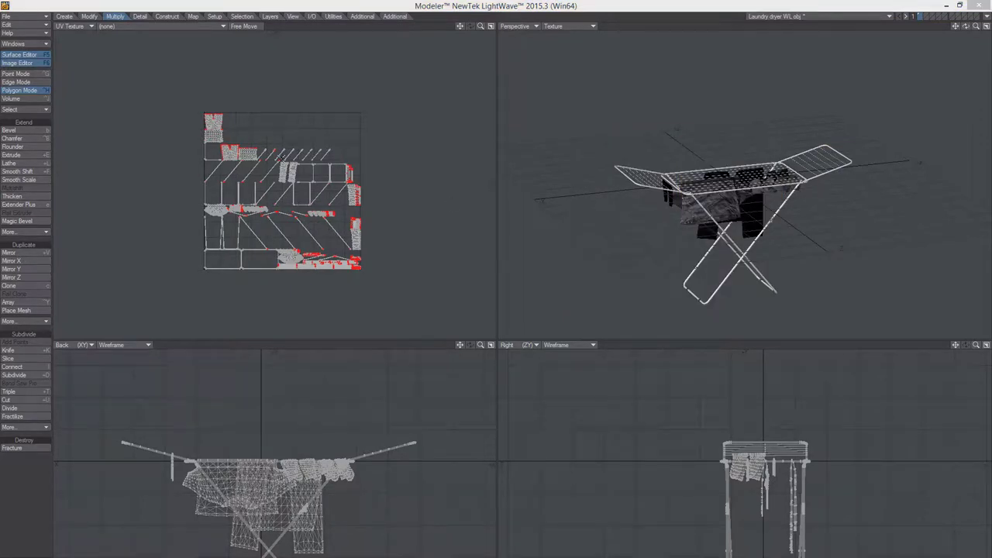
Change the UV Texture viewport to the Top (XZ) view of the dryer
left_click(70, 25)
left_click(66, 12)
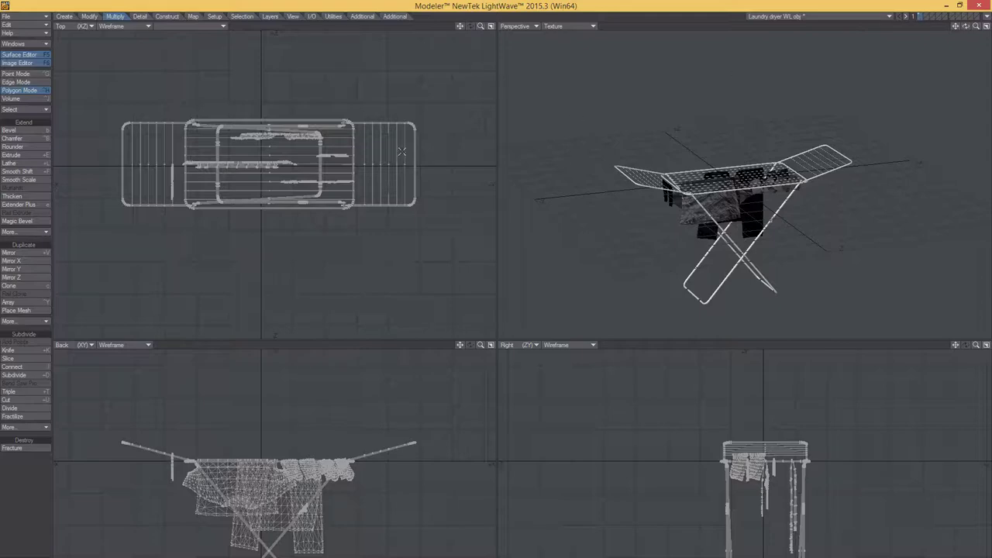
scroll(414, 169, "up", 10)
scroll(414, 169, "down", 11)
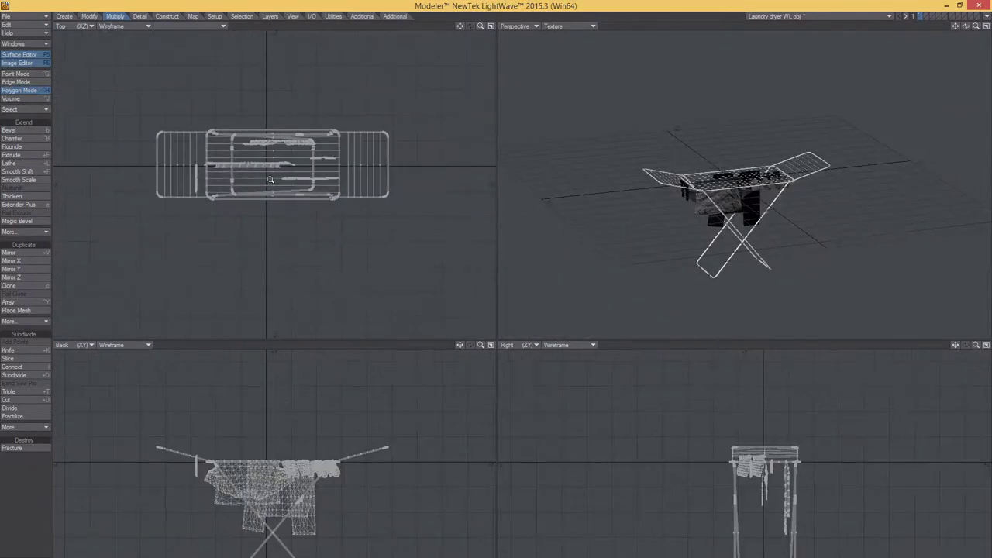
left_click_drag(733, 280, 723, 235, "alt")
mouse_move(241, 554)
left_mouse_down("alt")
mouse_move(217, 442)
mouse_move(367, 515)
left_mouse_up("alt")
key("shift+x")
mouse_move(248, 516)
left_mouse_down()
mouse_move(270, 373)
mouse_move(264, 391)
left_mouse_up()
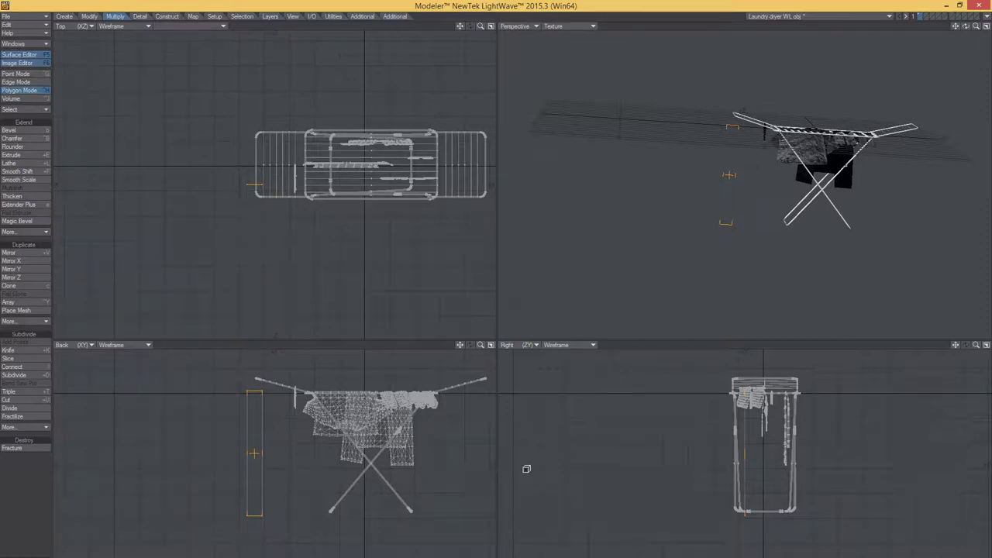
key("ctrl+z")
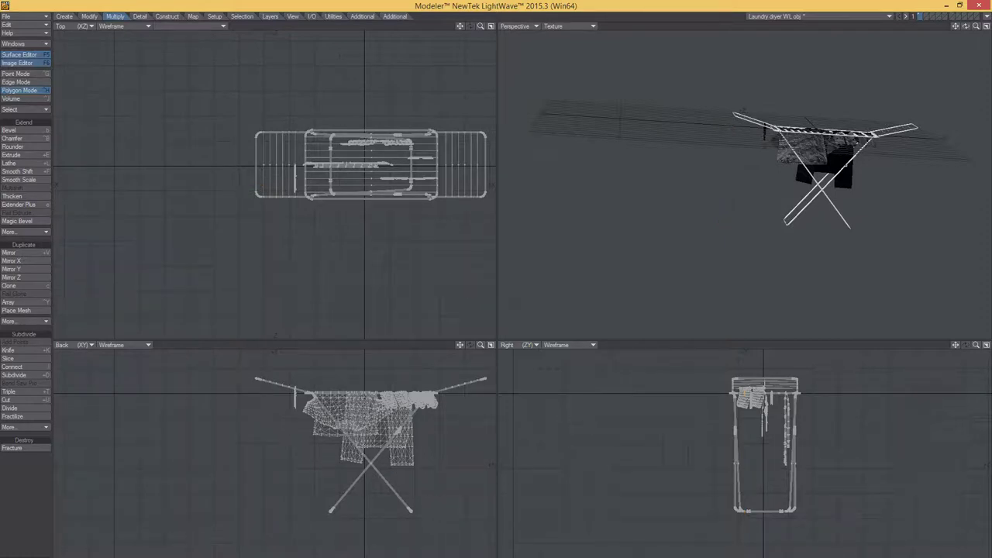
Measure the dryer's overall width and height with a temporary box in the Back view, and delete the box
key("n")
left_click_drag(687, 216, 521, 92)
left_click_drag(285, 386, 413, 531, "alt")
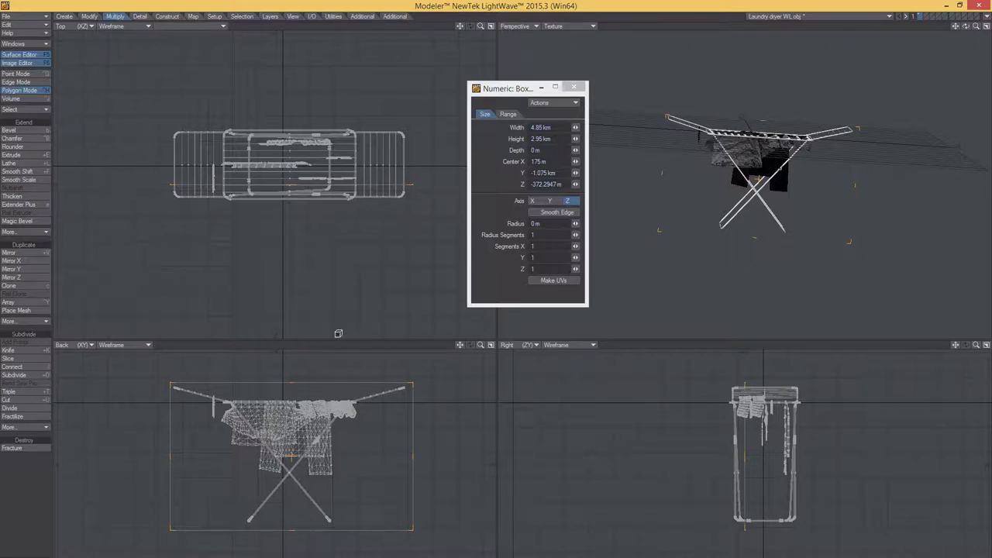
key("a")
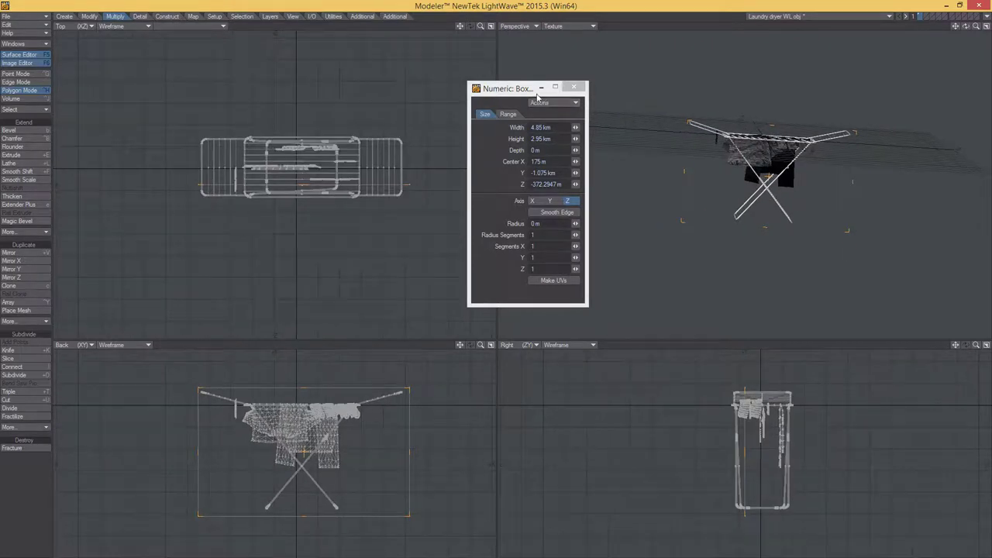
left_click_drag(523, 87, 991, 101)
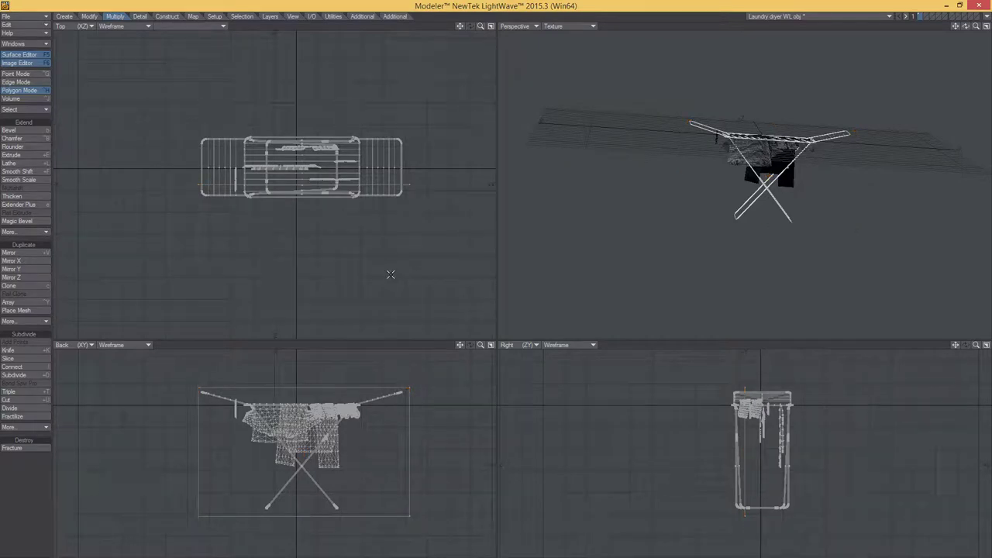
left_click(408, 423)
key("Delete")
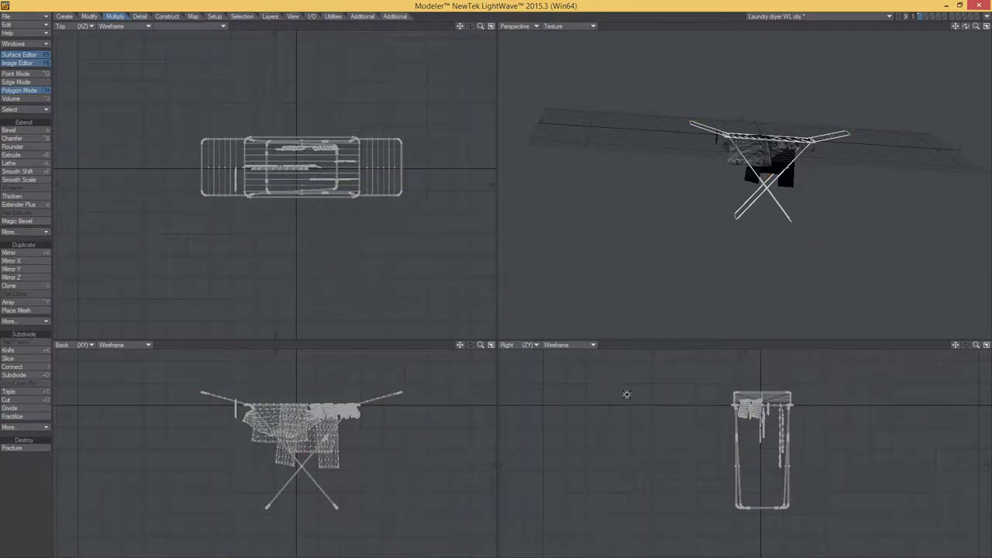
Scale the dryer by a factor of 3.34 % about the origin with the Size tool
left_click_drag(991, 232, 407, 288)
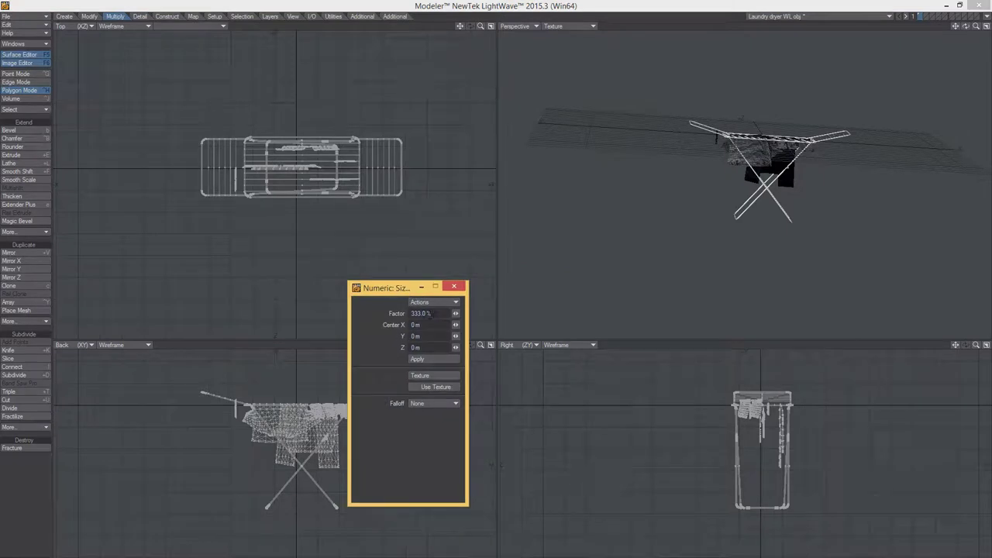
left_click(427, 313)
type("0")
left_click(438, 359)
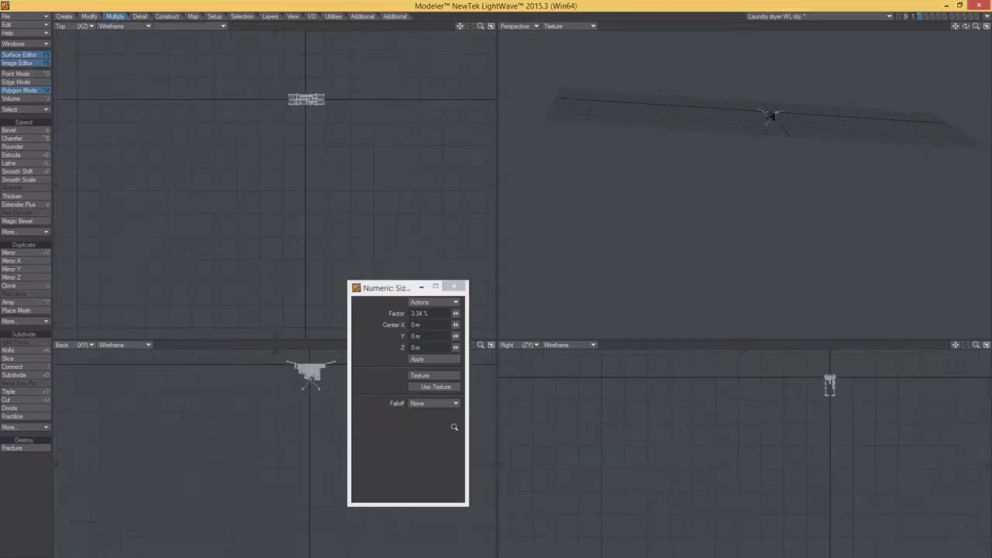
Check the scaled-down dryer's width and height with another temporary box in the Back view, and remove the box
key("a")
key("shift+x")
left_click_drag(177, 405, 331, 499)
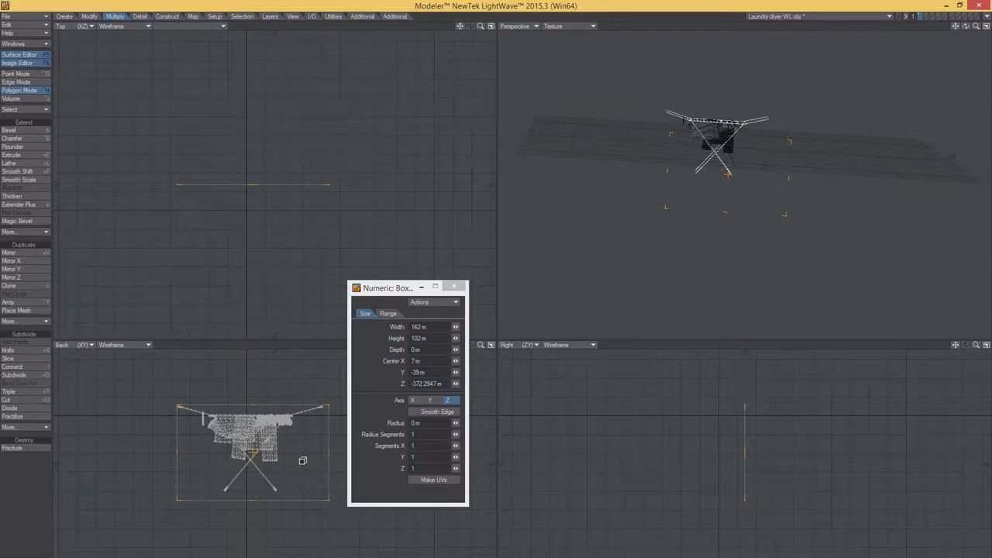
key("space")
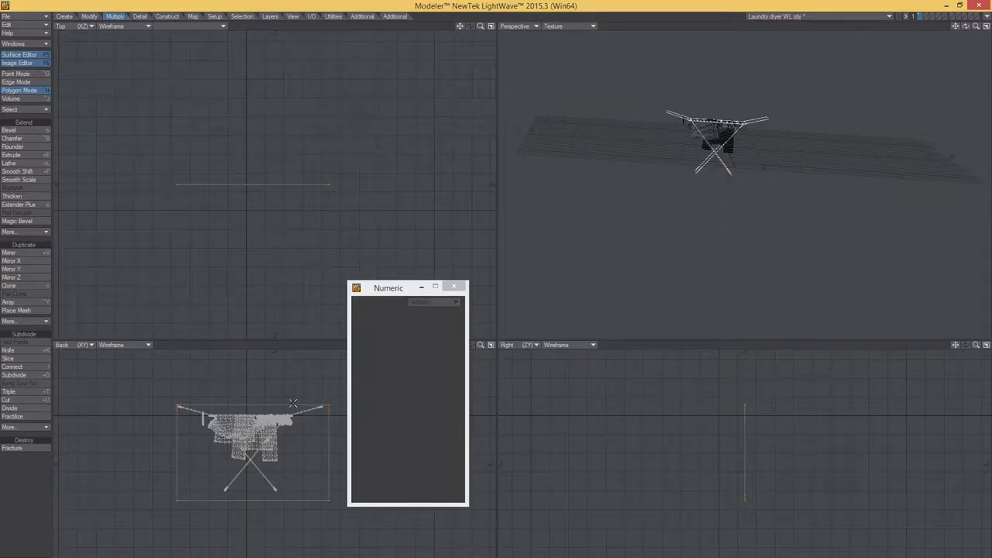
left_click(290, 404)
key("x")
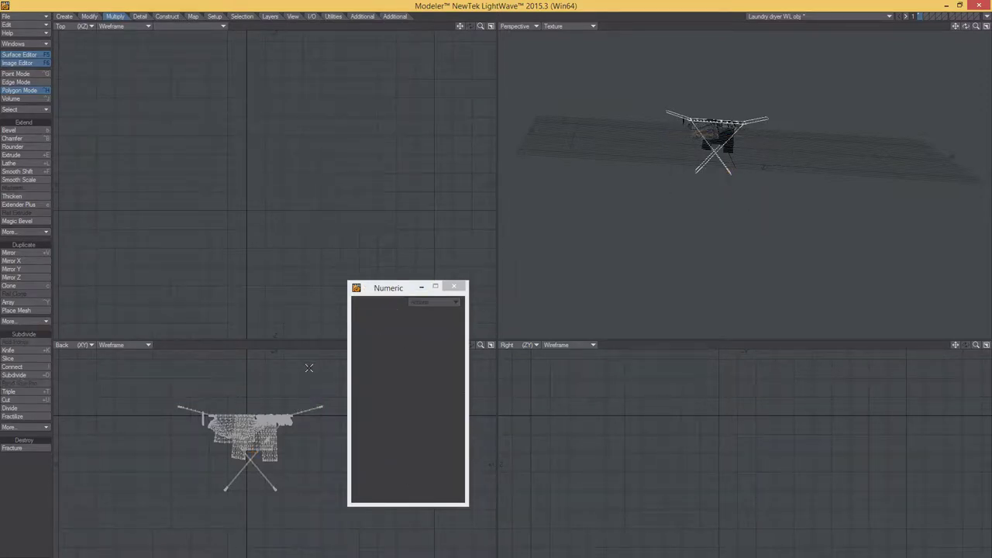
Examine the scaled dryer's frame and hanging clothes from several angles and close up in the Perspective view
left_click_drag(673, 217, 675, 169, "alt")
left_click_drag(289, 467, 285, 447, "alt")
left_click_drag(690, 166, 315, 451, "alt")
key("a")
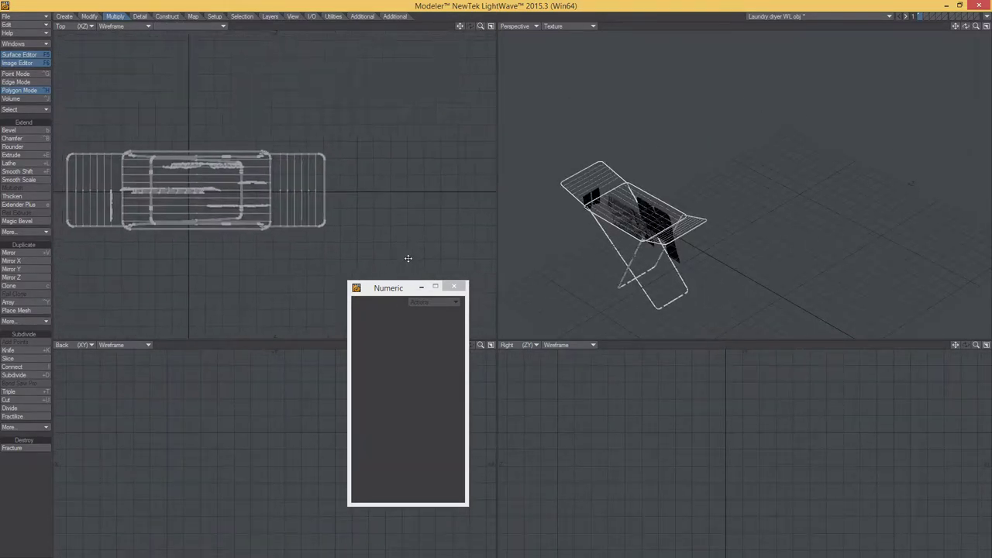
left_click_drag(557, 251, 690, 201, "alt")
left_click_drag(690, 202, 648, 170, "alt+shift")
key("a")
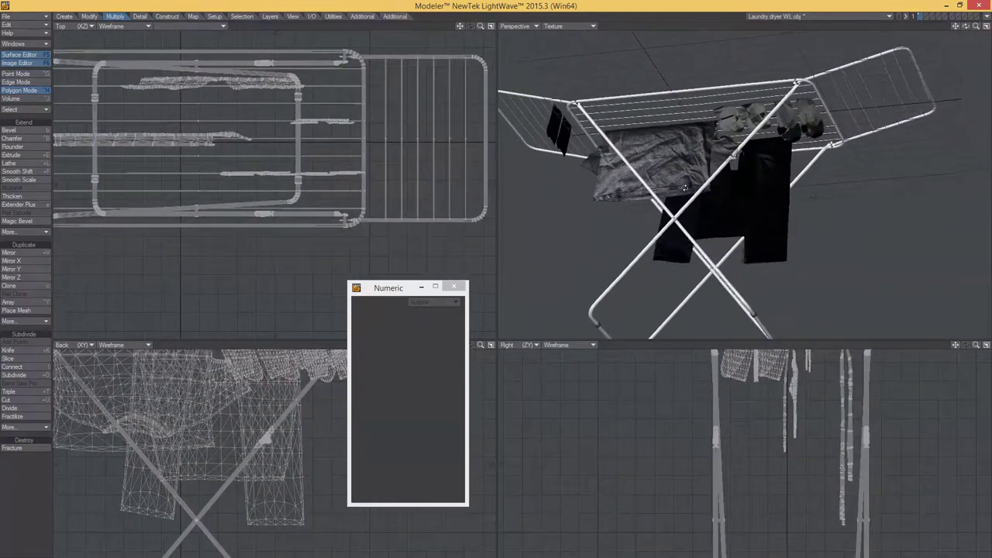
key("slash")
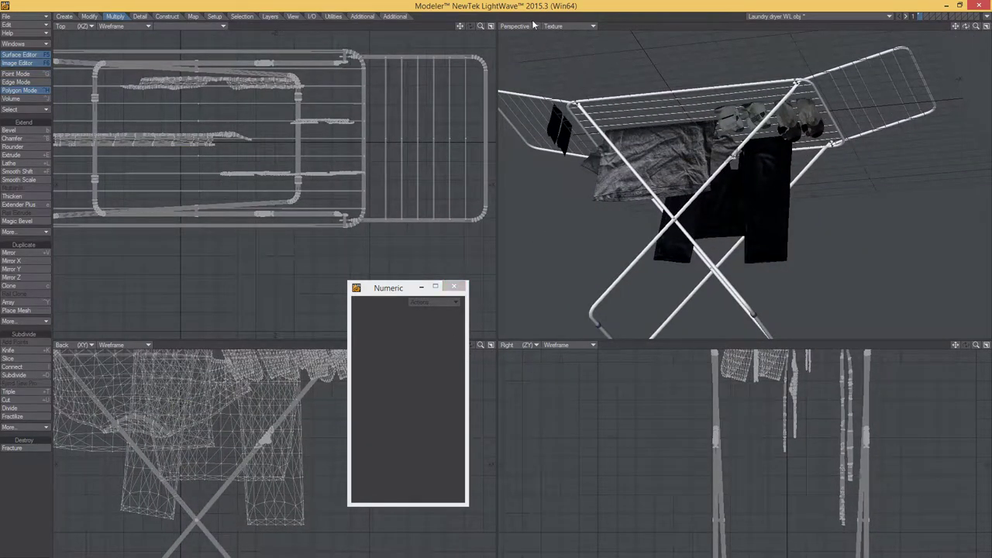
Set the Perspective view's shading to Textured Wire and open the Surface Editor
left_click(547, 26)
left_click(566, 86)
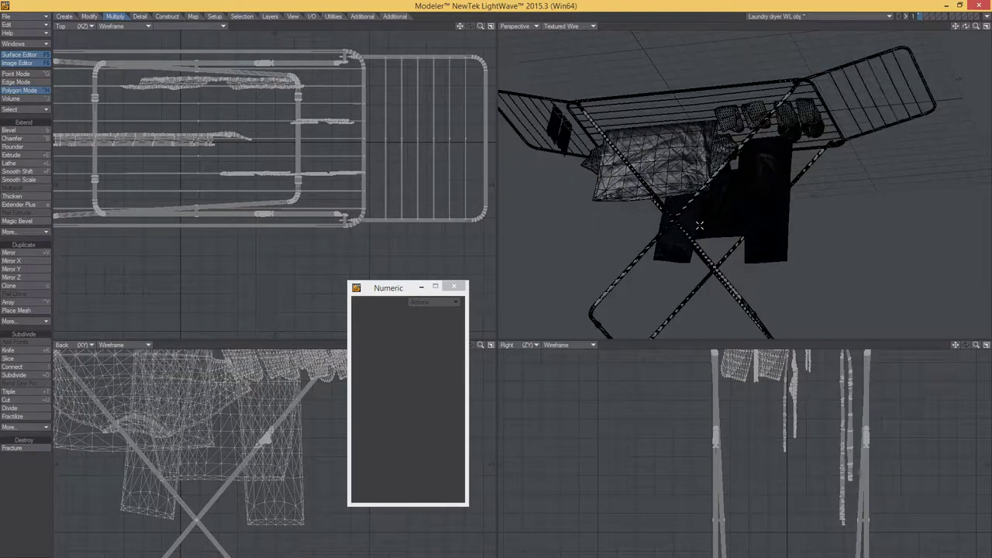
key("F5")
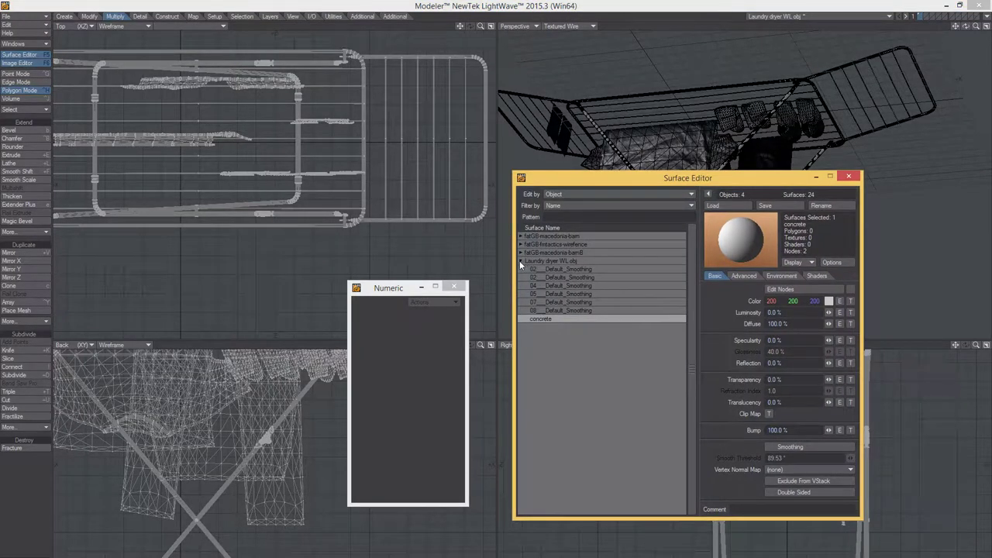
Review the settings of the Default_Smoothing surfaces belonging to Laundry dryer WL obj, keeping the dryer visible beside the editor
left_click(566, 269)
left_click(566, 283)
left_click(568, 293)
left_click(568, 302)
left_click(569, 310)
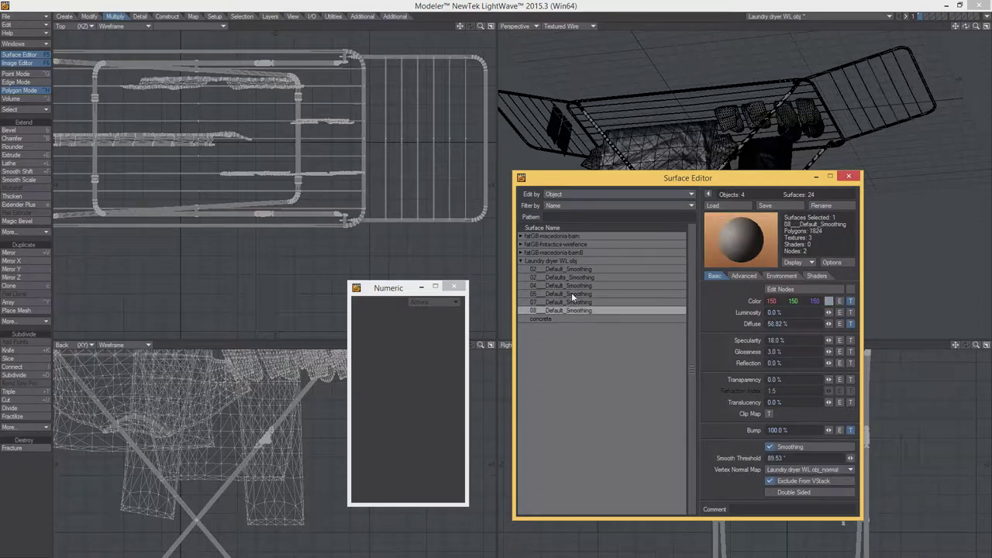
left_click(569, 269)
left_click(576, 276)
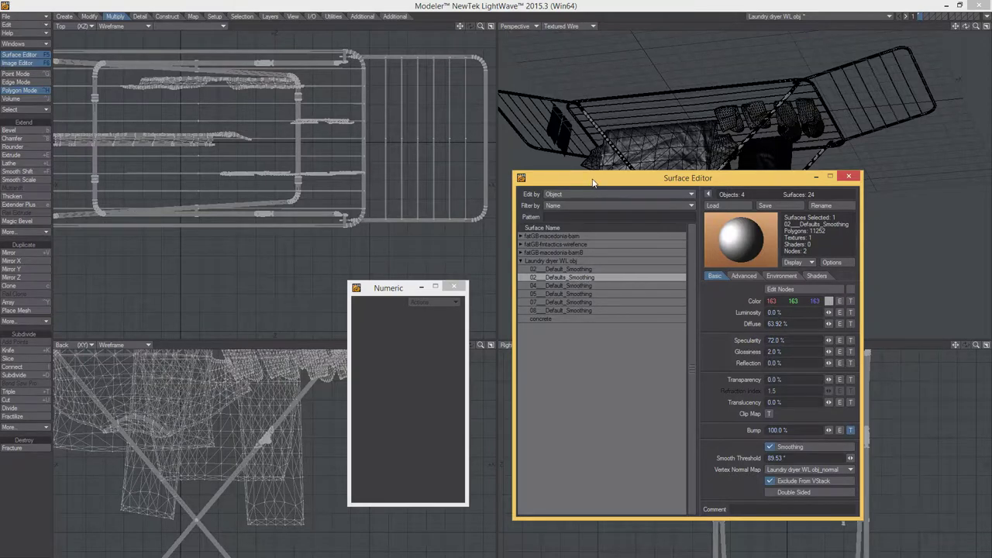
left_click_drag(594, 182, 178, 165)
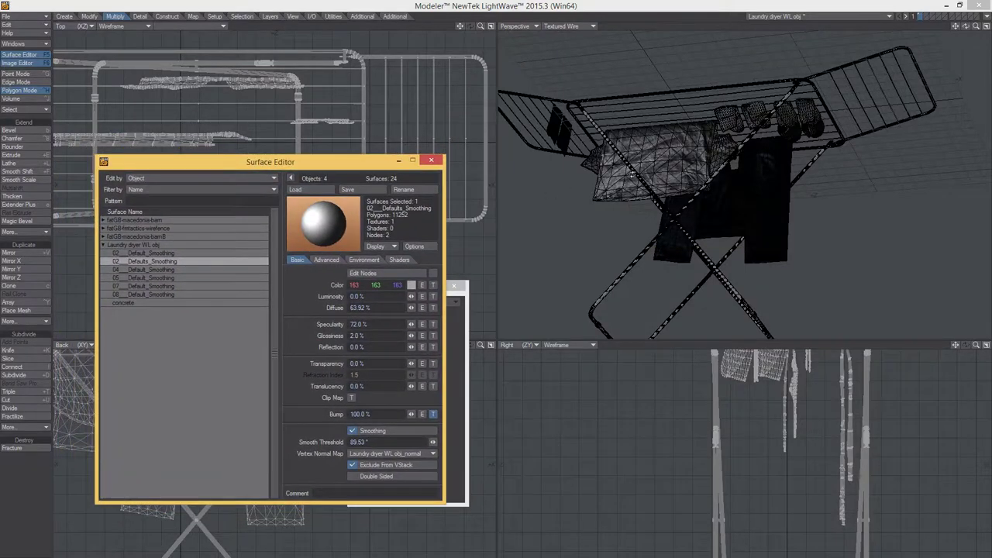
left_click_drag(634, 234, 618, 159, "alt")
Set the image of the 04___Default_Smoothing surface's color texture to Tshirt.JPG
left_click(134, 269)
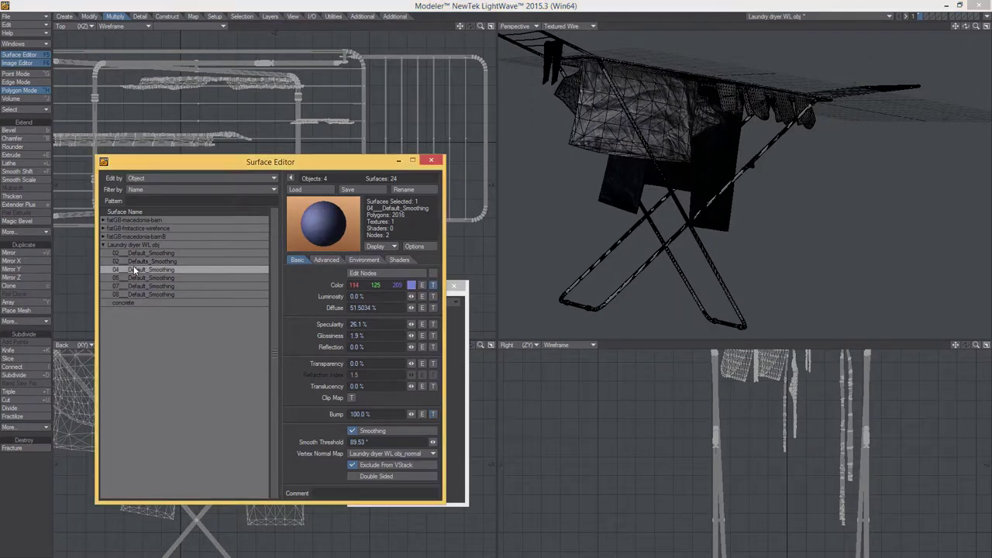
left_click(432, 287)
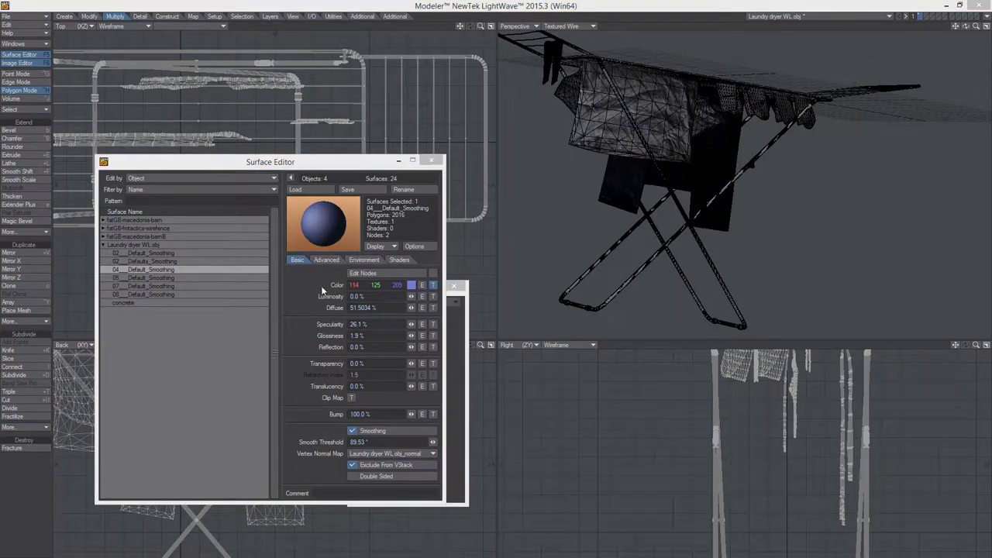
left_click_drag(874, 244, 191, 232)
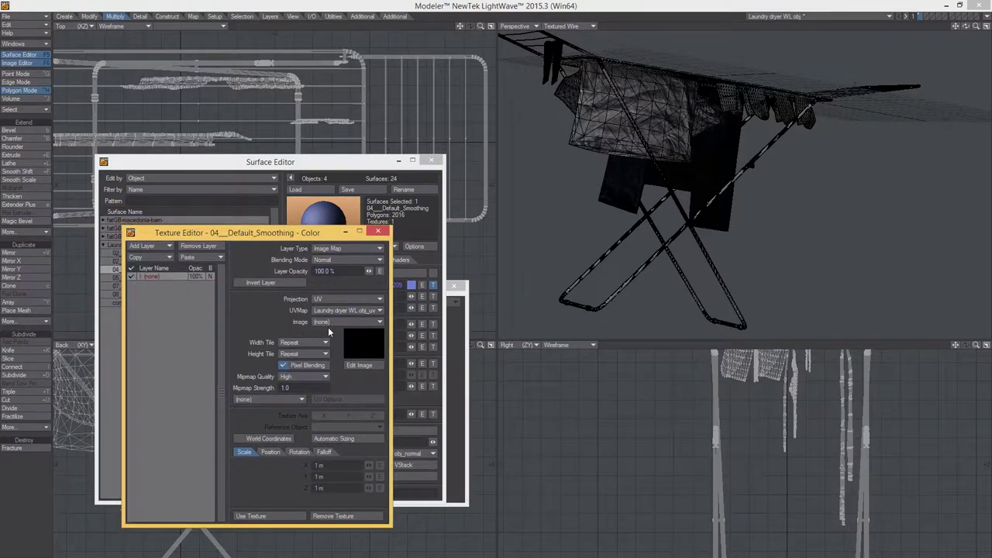
left_click(334, 322)
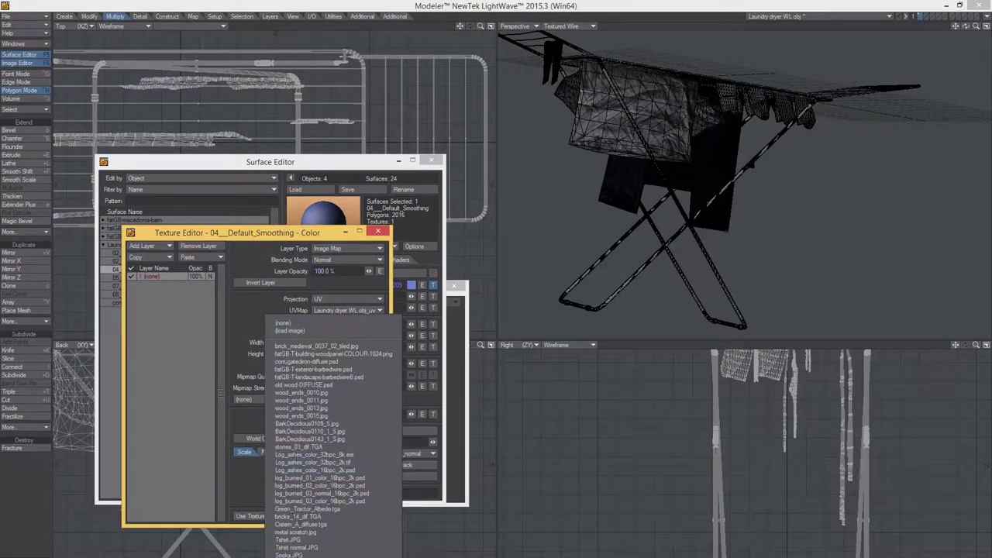
left_click(292, 540)
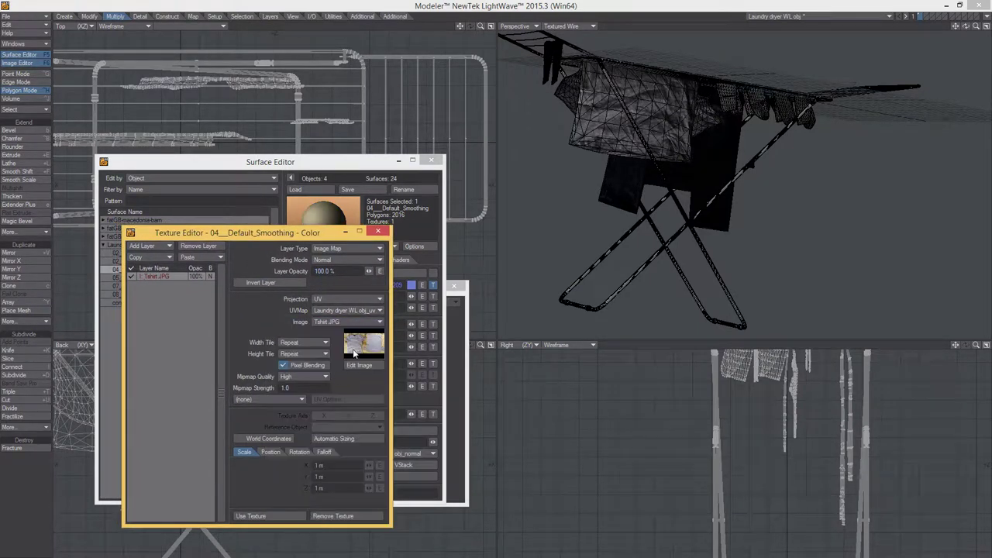
left_click_drag(704, 177, 691, 220, "alt")
left_click(378, 233)
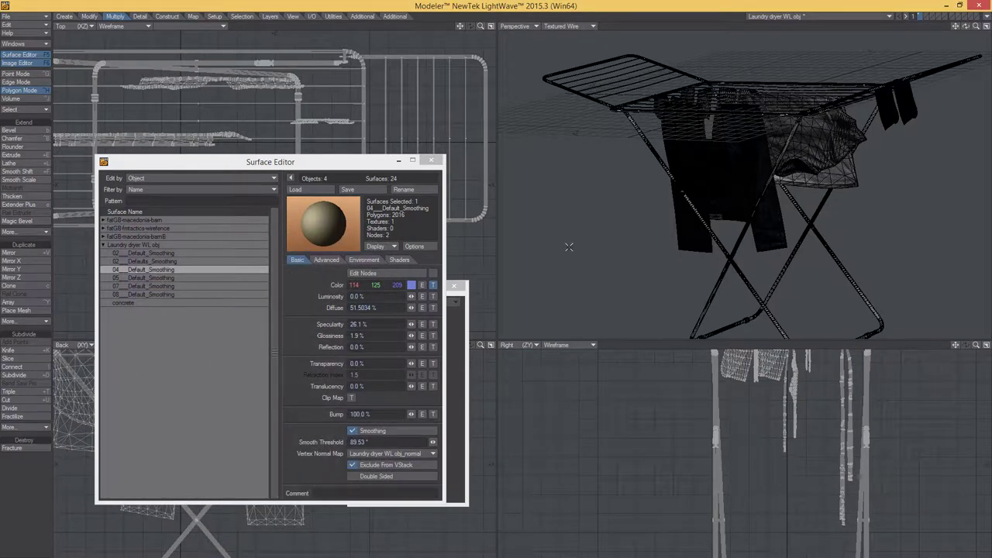
Create a small test box beside the dryer and assign the 04___Default_Smoothing surface to one of its faces
scroll(739, 206, "down", 3)
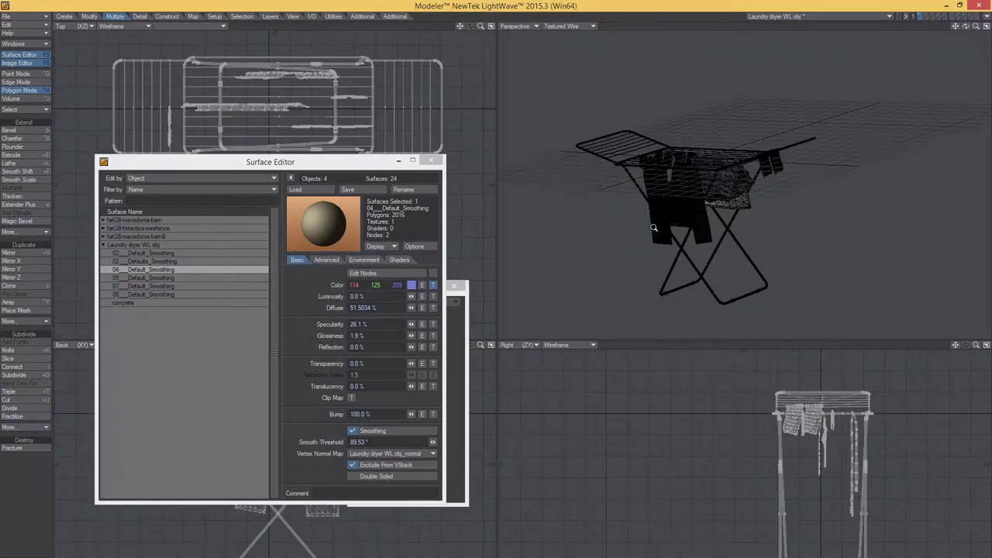
left_click_drag(683, 219, 671, 149, "alt")
scroll(756, 230, "up", 5)
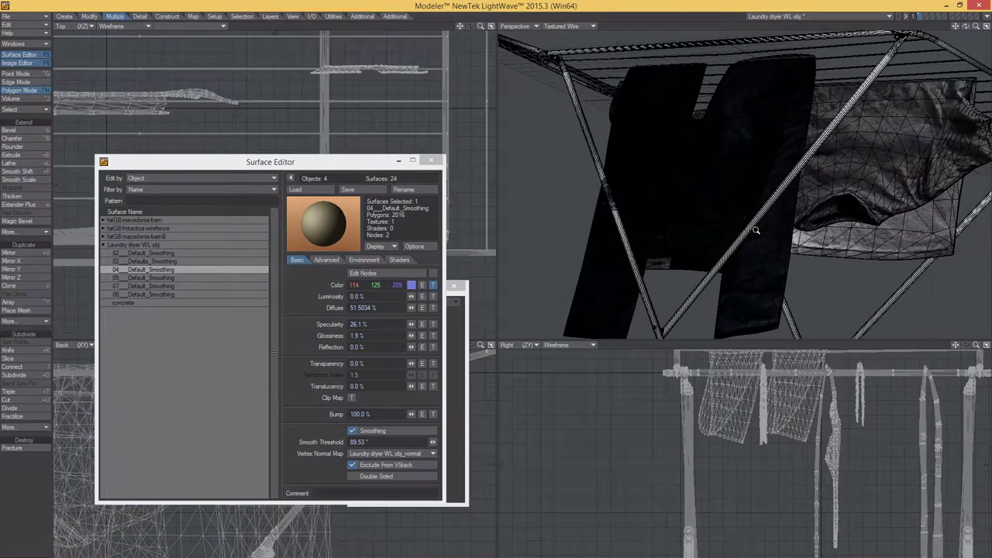
scroll(756, 230, "down", 5)
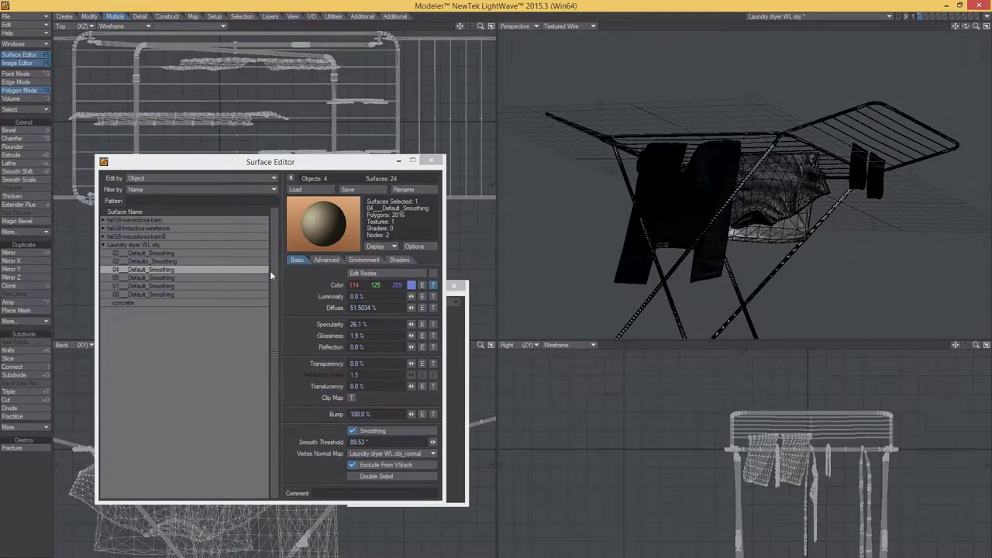
left_click_drag(649, 186, 594, 253, "alt")
key("shift+x")
key("space")
key("q")
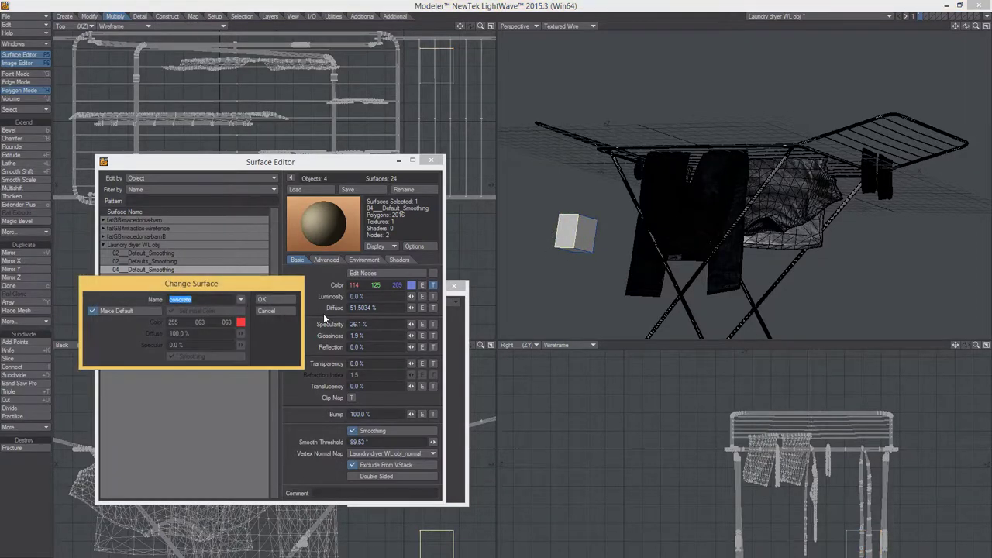
left_click(242, 300)
left_click(233, 328)
left_click(262, 300)
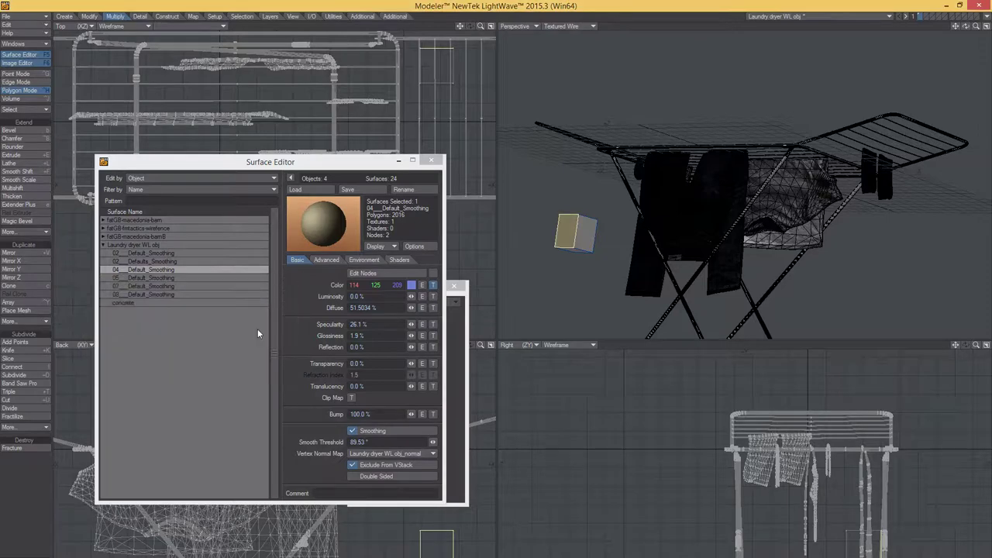
Select all polygons that share the box face's 04___Default_Smoothing surface and inspect where they lie on the dryer frame
left_click(242, 17)
left_click(22, 357)
left_click_drag(740, 134, 768, 225, "alt")
left_click_drag(702, 230, 747, 257, "ctrl+alt")
scroll(754, 256, "up", 4)
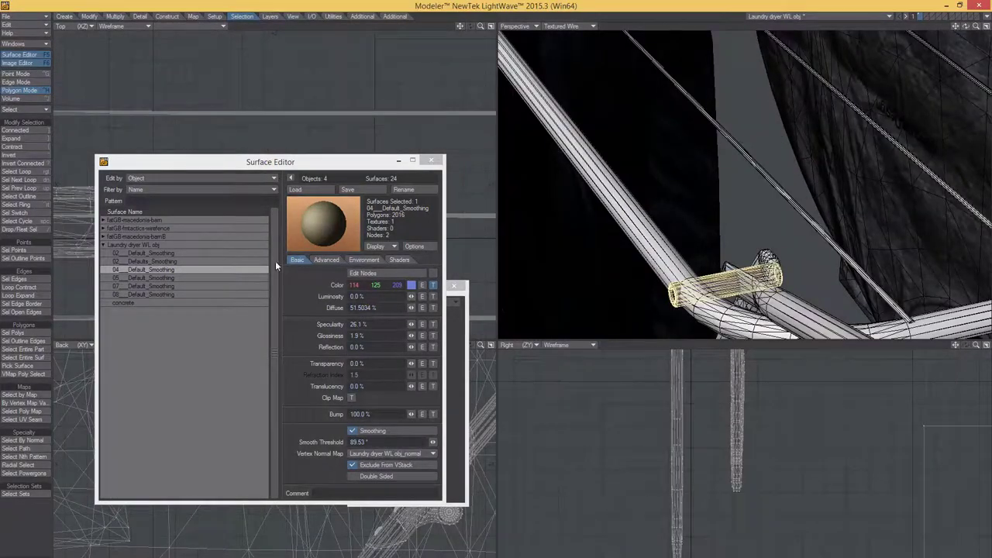
Set the 04___Default_Smoothing color texture's image to none, keeping Laundry dryer WL obj_uv as its UV map
left_click(432, 285)
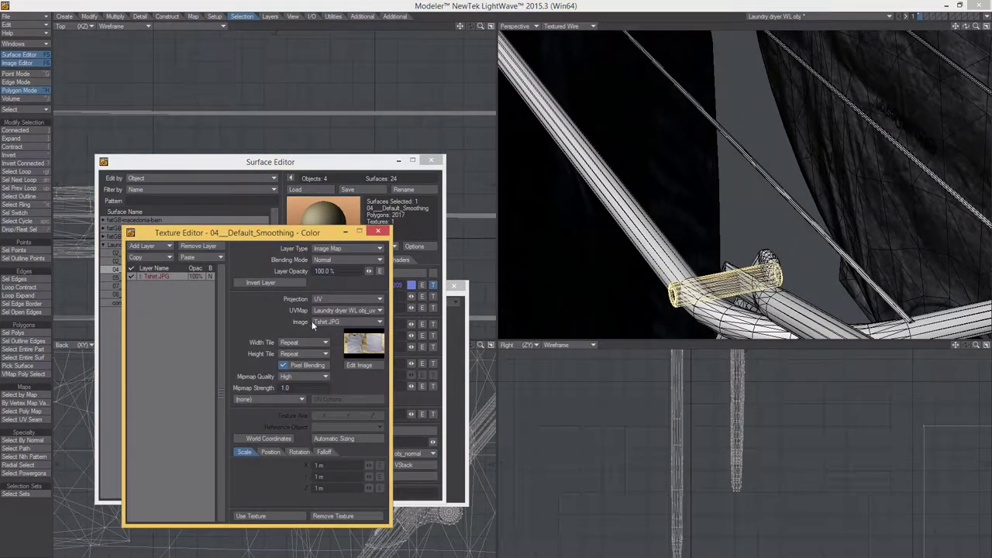
left_click(324, 321)
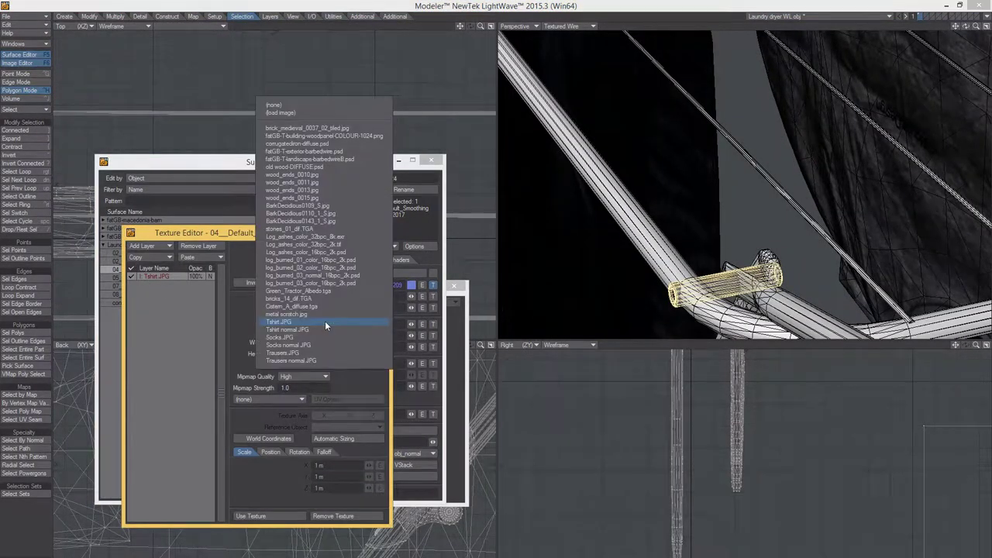
left_click(274, 105)
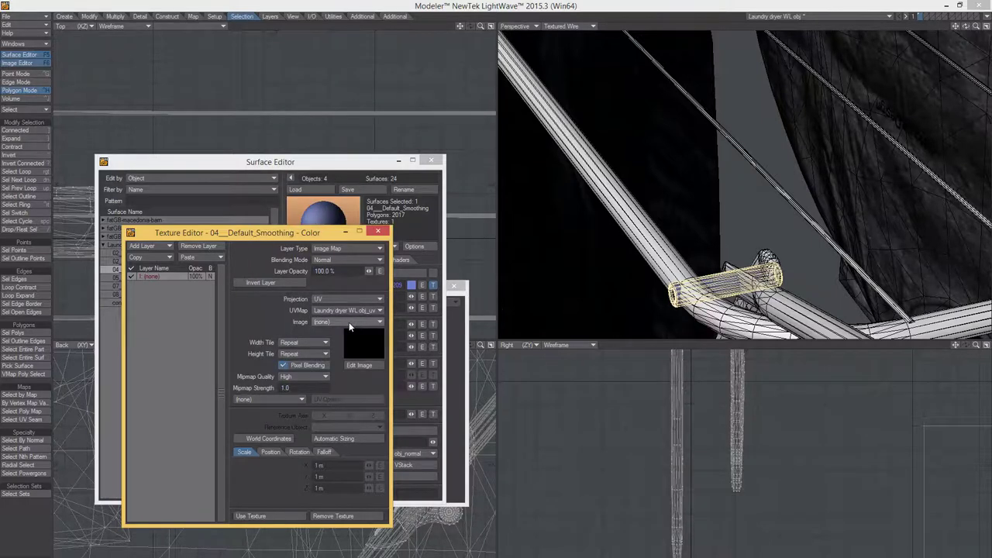
left_click(344, 311)
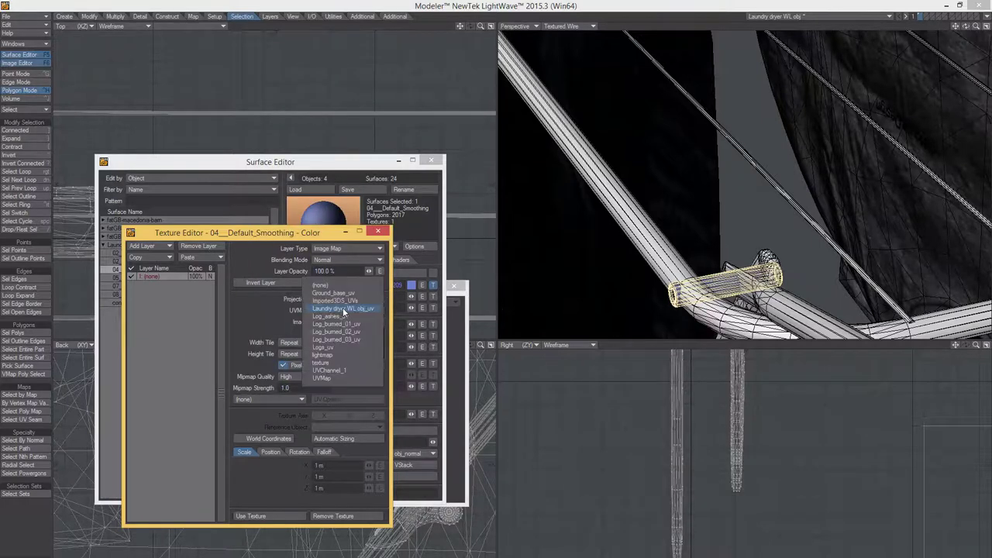
left_click(343, 311)
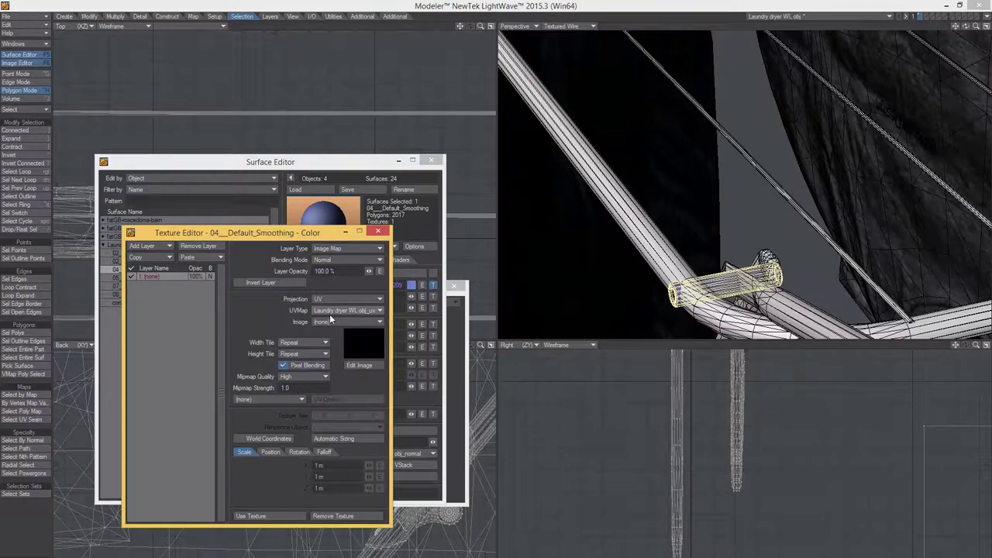
Clear the selection and inspect the small connector at the frame joint up close, selecting and deselecting its polygons
left_click_drag(666, 256, 621, 228, "alt")
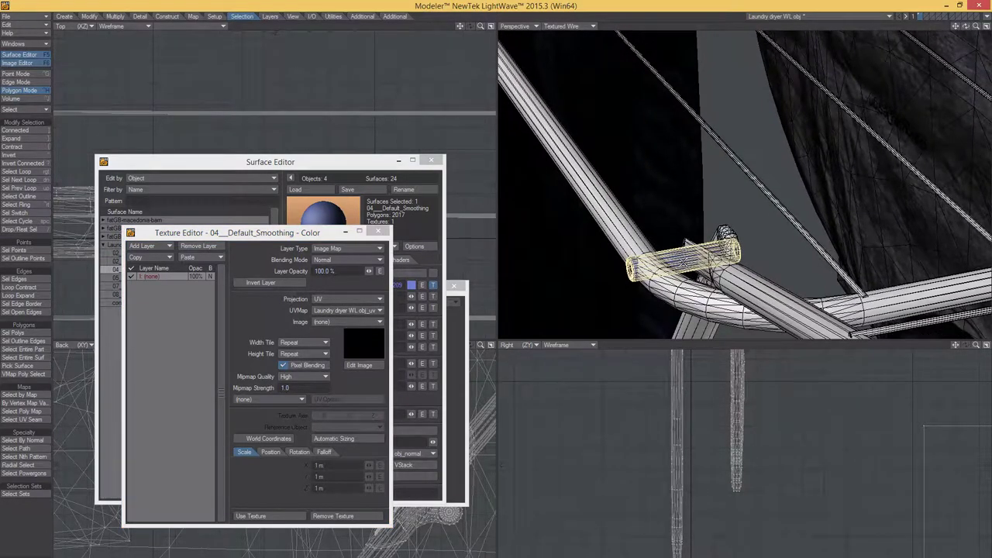
key("slash")
scroll(678, 265, "up", 3)
left_click_drag(678, 264, 728, 261, "alt")
scroll(665, 268, "down", 4)
scroll(728, 261, "down", 5)
left_click(681, 255)
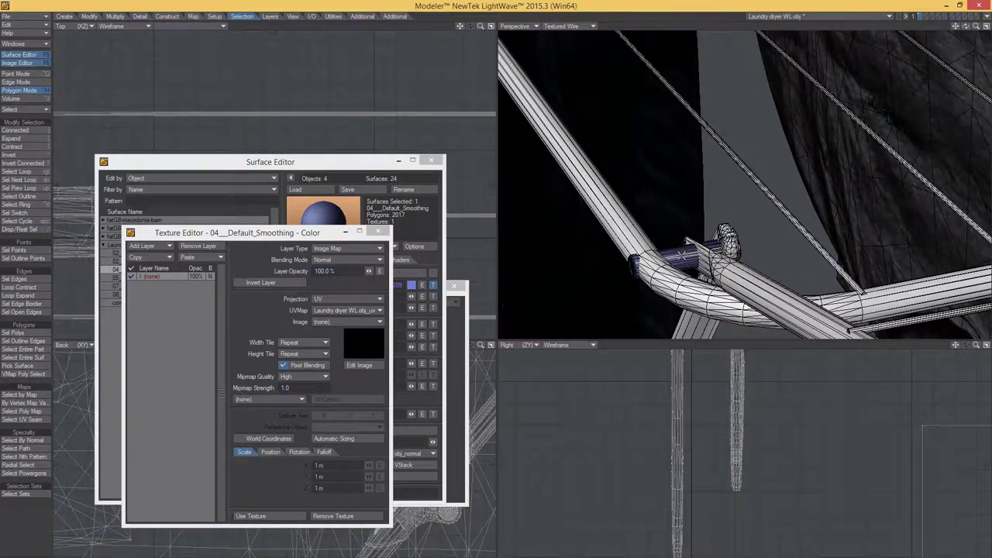
key("]")
key("/")
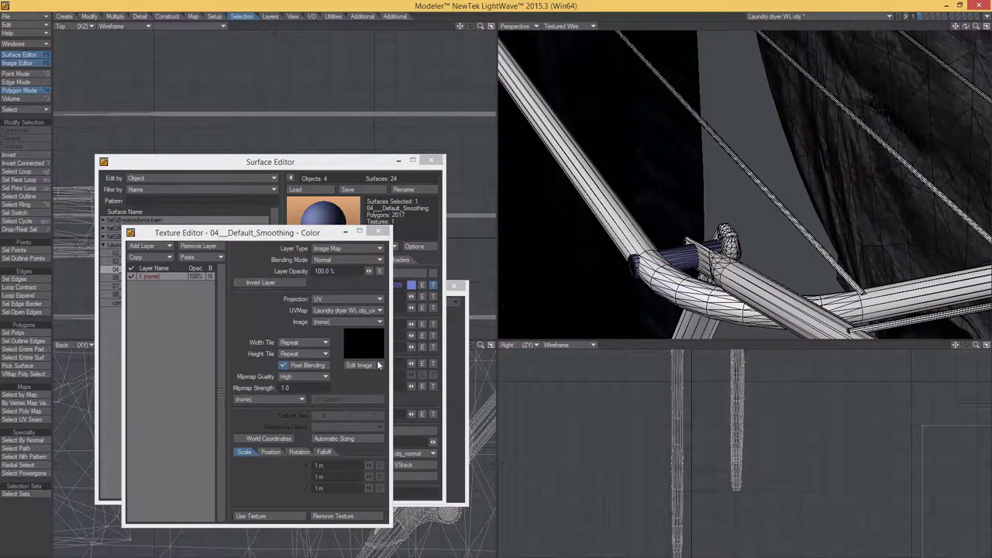
Assign the 02___Defaults_Smoothing surface to the same face of the test box
mouse_move(679, 256)
left_mouse_down("alt")
mouse_move(668, 262)
mouse_move(702, 232)
mouse_move(665, 194)
mouse_move(708, 247)
mouse_move(684, 256)
left_mouse_up("alt")
scroll(668, 262, "down", 5)
scroll(674, 213, "up", 3)
scroll(675, 225, "down", 6)
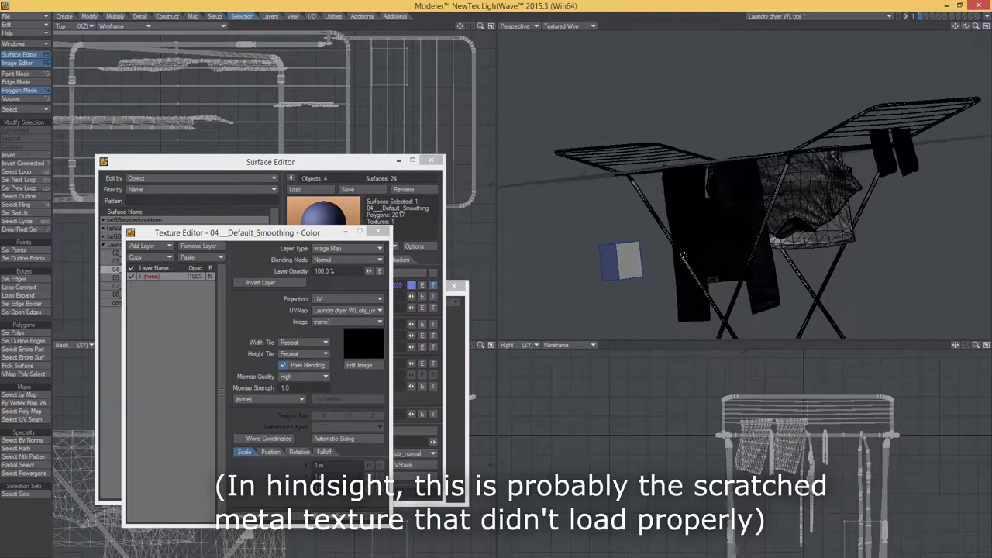
left_click(607, 263)
key("q")
left_click(242, 301)
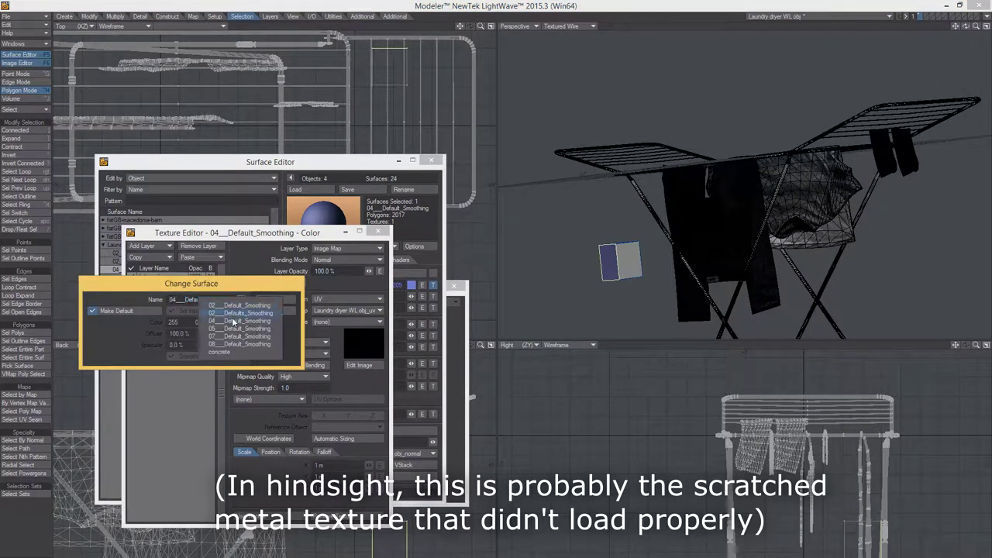
left_click(234, 314)
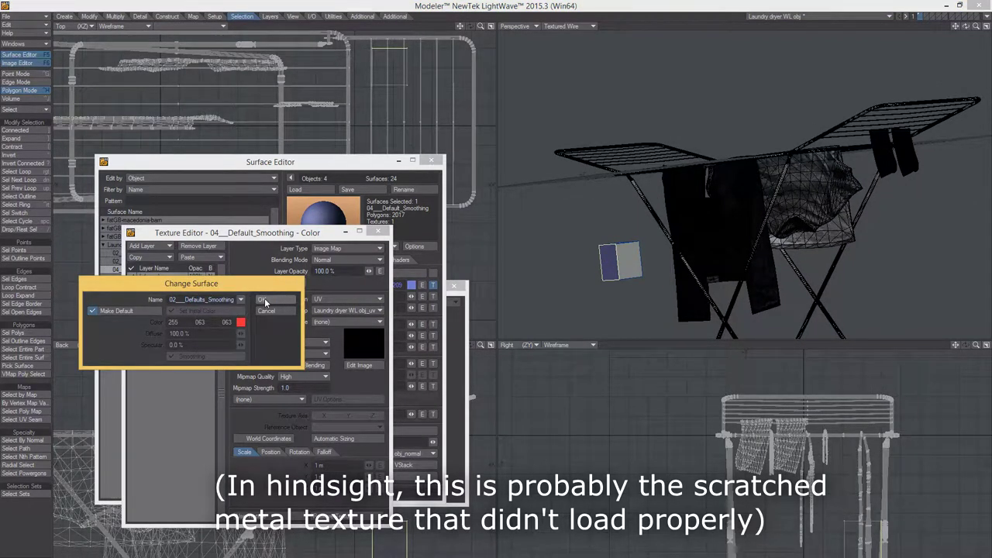
left_click(265, 301)
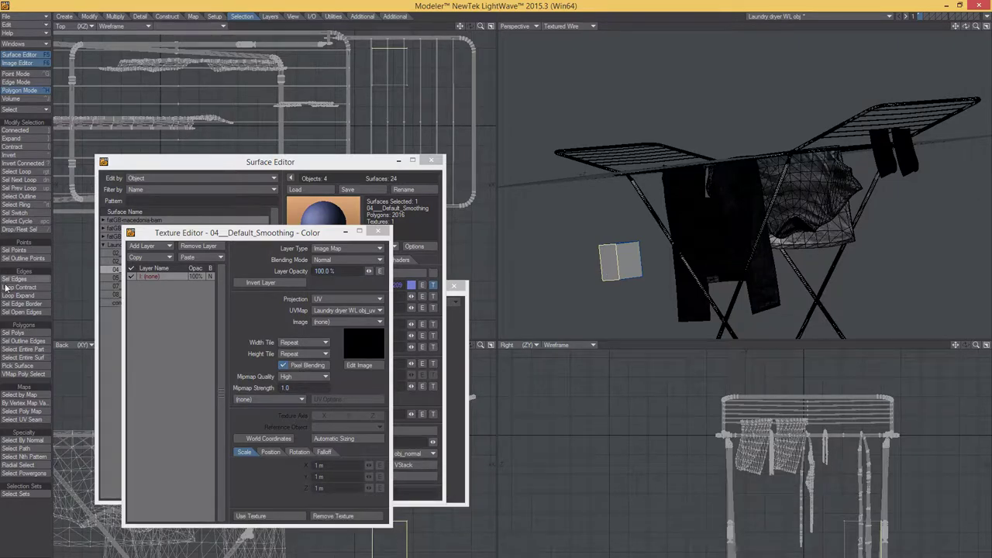
Select all polygons using the 02___Defaults_Smoothing surface, clear the selection and inspect the frame's joints up close
left_click(19, 358)
left_click_drag(857, 256, 903, 234, "alt")
left_click_drag(904, 233, 803, 239, "ctrl+alt")
key("slash")
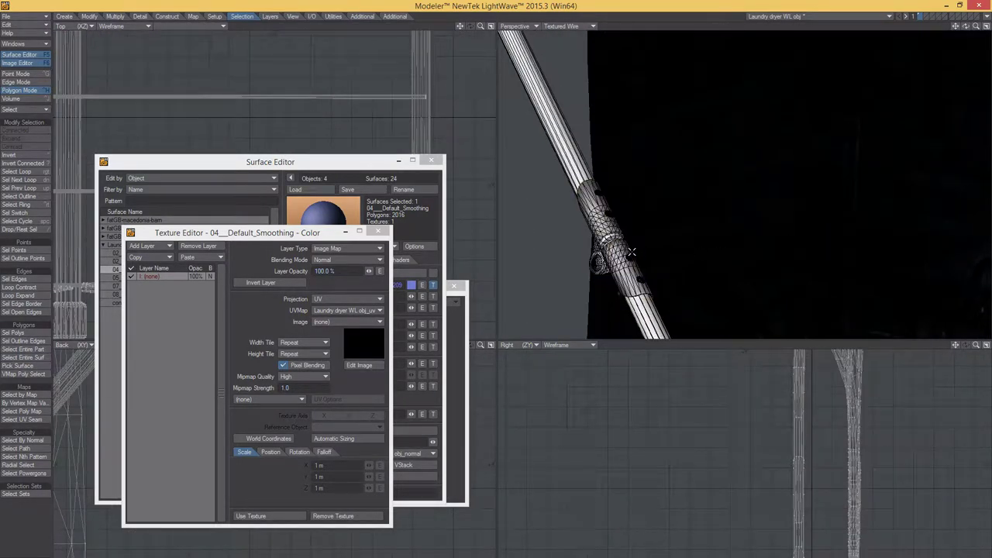
left_click_drag(619, 266, 647, 258, "ctrl+alt")
left_click_drag(647, 257, 694, 249, "alt")
left_click_drag(694, 249, 663, 257, "alt")
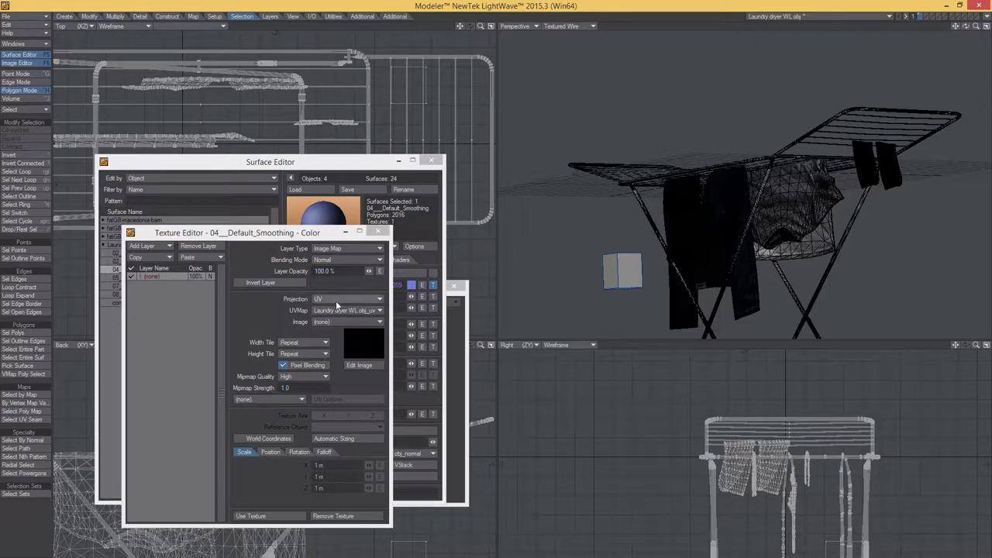
Assign another of the dryer's Default_Smoothing surfaces to the test box's selected face
scroll(621, 279, "up", 3)
key("q")
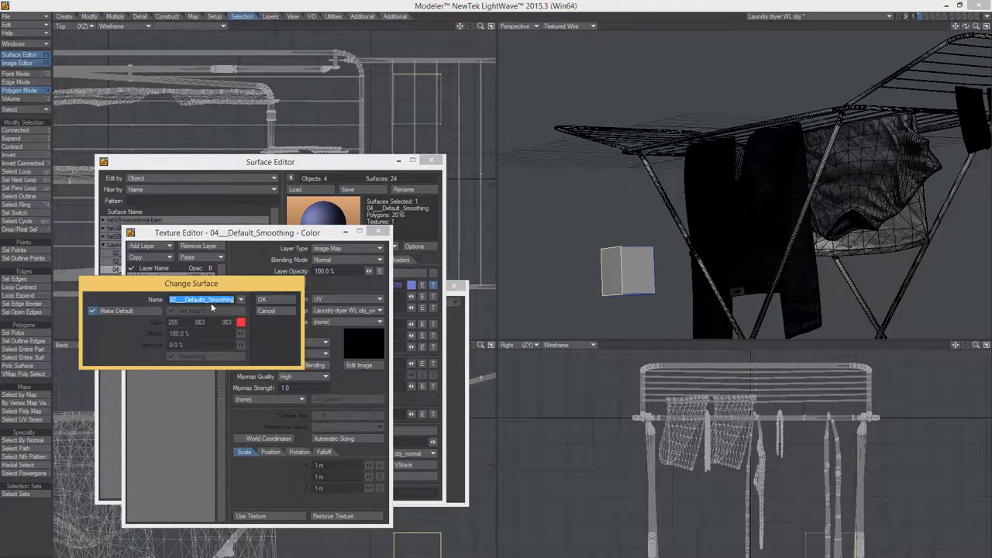
left_click(240, 299)
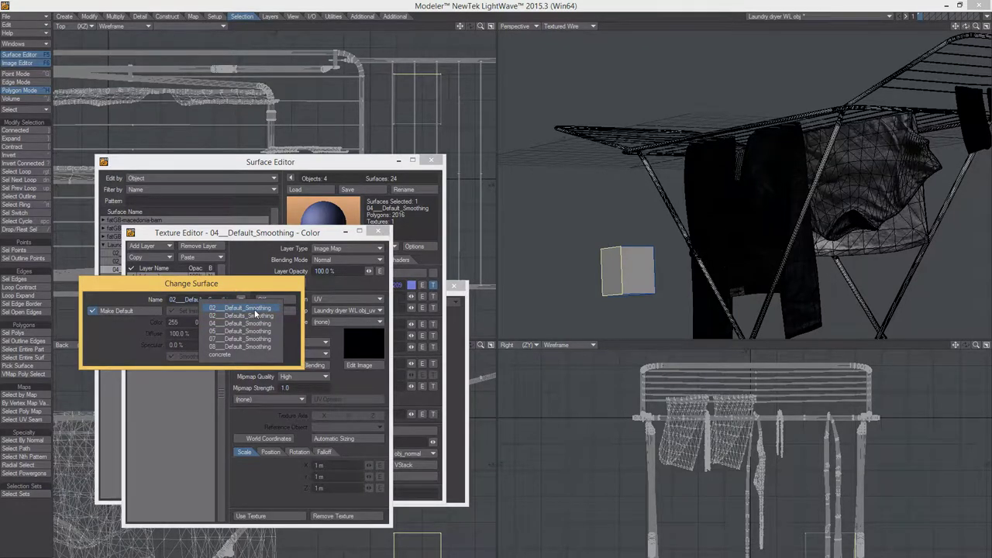
left_click(254, 324)
left_click(263, 301)
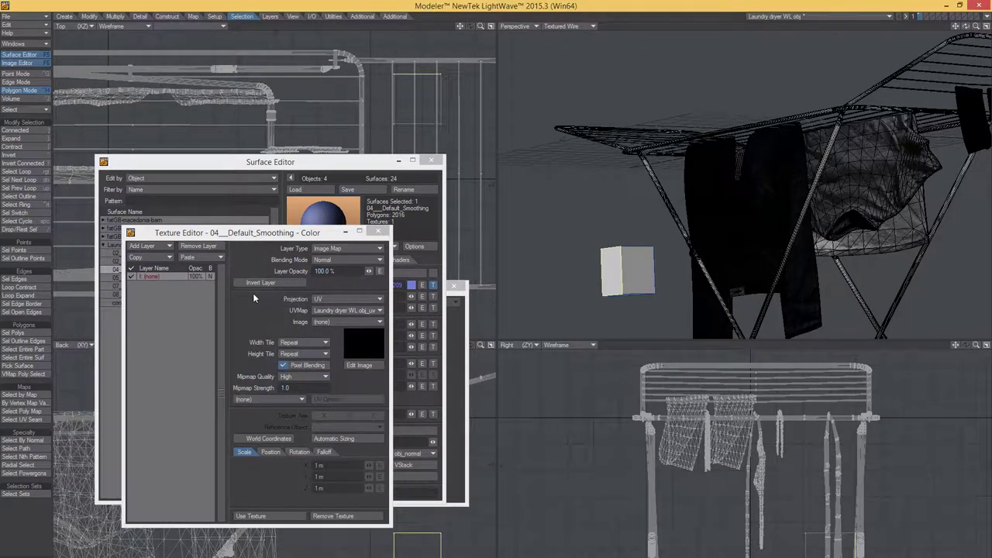
Select every polygon sharing the box face's newly assigned surface, inspect the dryer for them and clear the selection
left_click(22, 350)
left_click_drag(691, 184, 668, 240, "alt")
scroll(844, 273, "up", 5)
scroll(844, 272, "down", 2)
left_click_drag(844, 272, 683, 276, "alt+shift")
left_click_drag(683, 276, 696, 245, "alt")
key("slash")
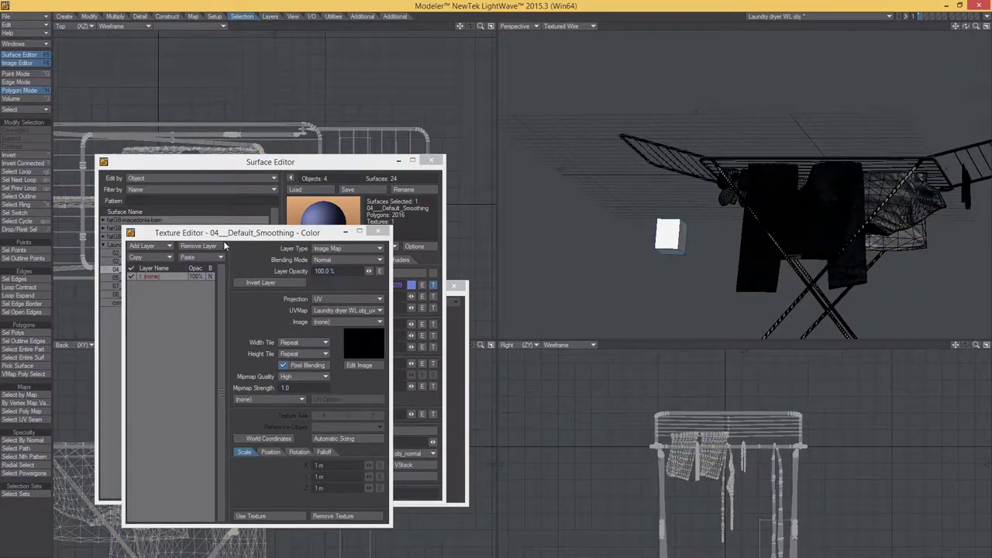
Rename the white 02___Default_Smoothing surface of the dryer as light-grey-plastic
left_click_drag(198, 236, 374, 321)
left_click(122, 255)
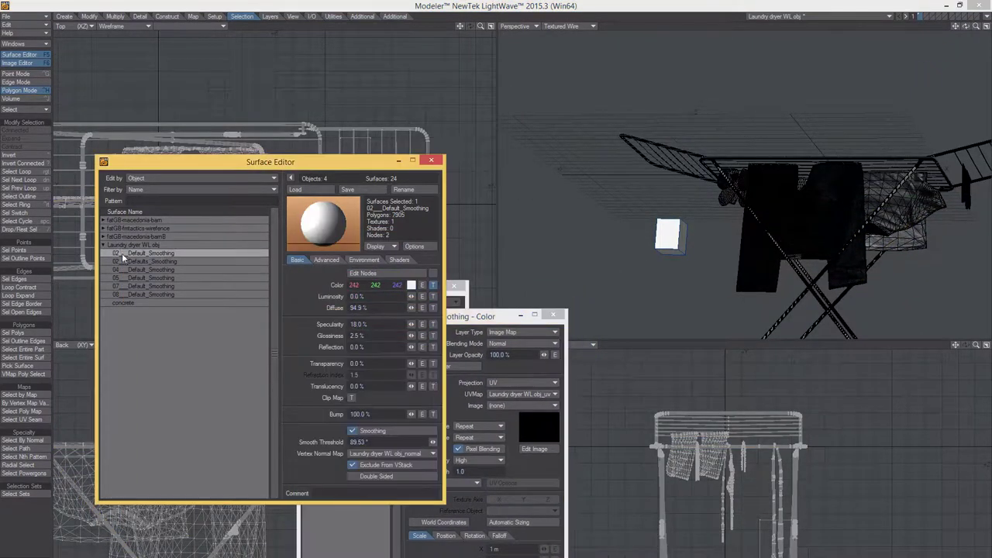
left_click(123, 263)
left_click(141, 255)
right_click(136, 254)
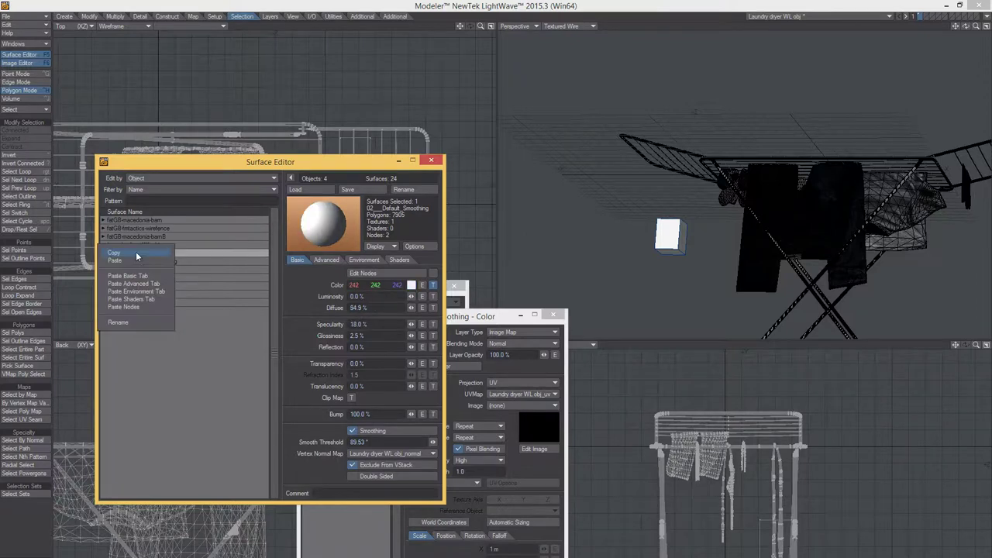
left_click(139, 329)
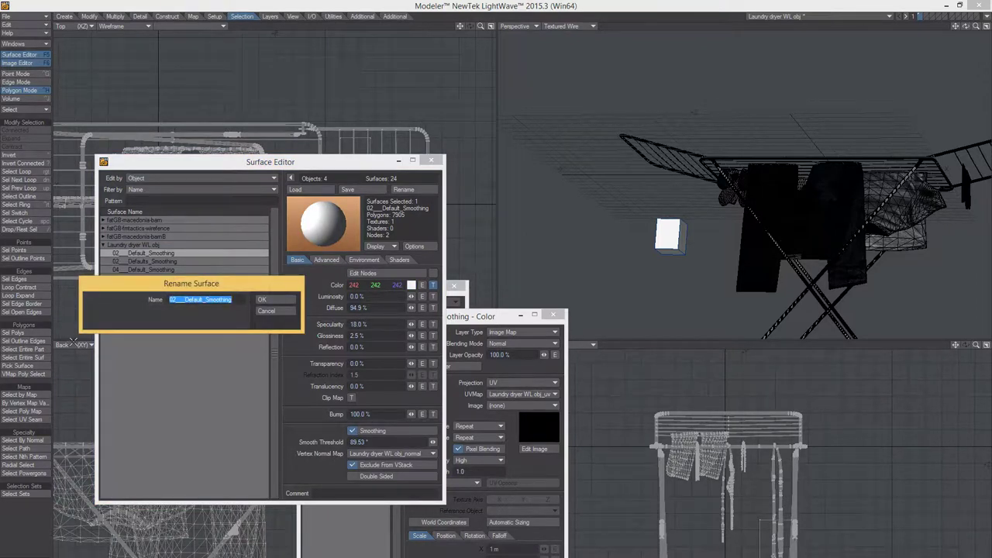
type("light")
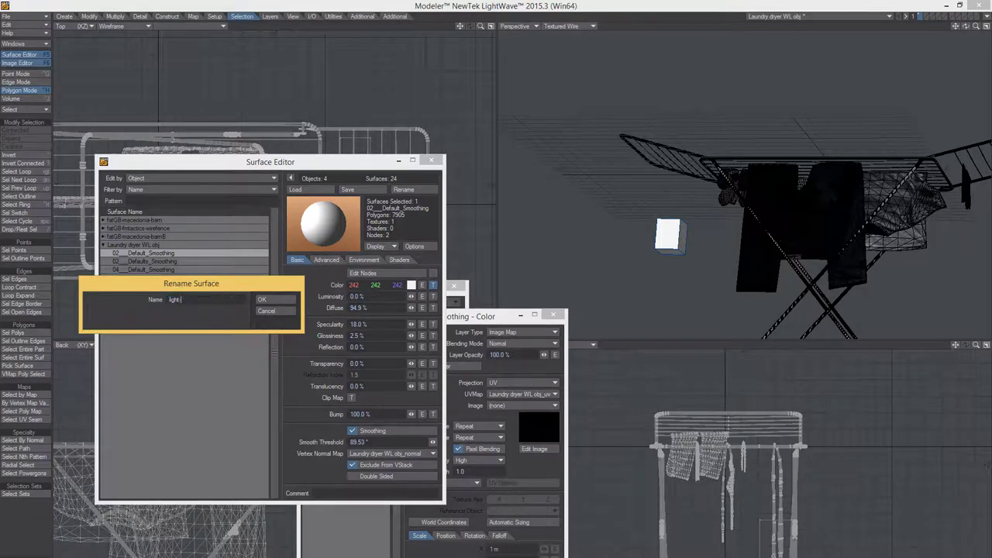
type("-grey-plastic")
key("Return")
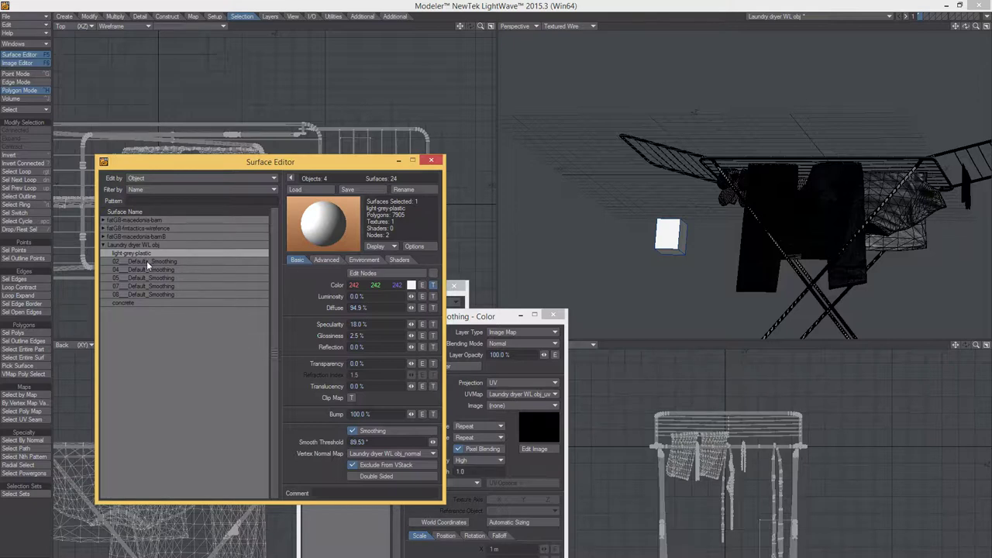
Rename the 02___Defaults_Smoothing surface as mid-grey-plastic
left_click(142, 261)
right_click(148, 264)
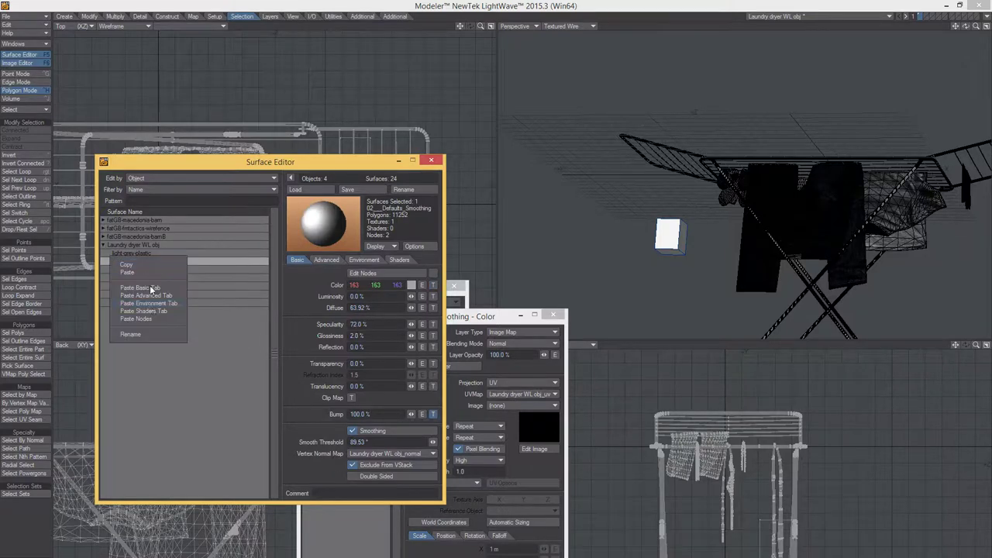
left_click(144, 335)
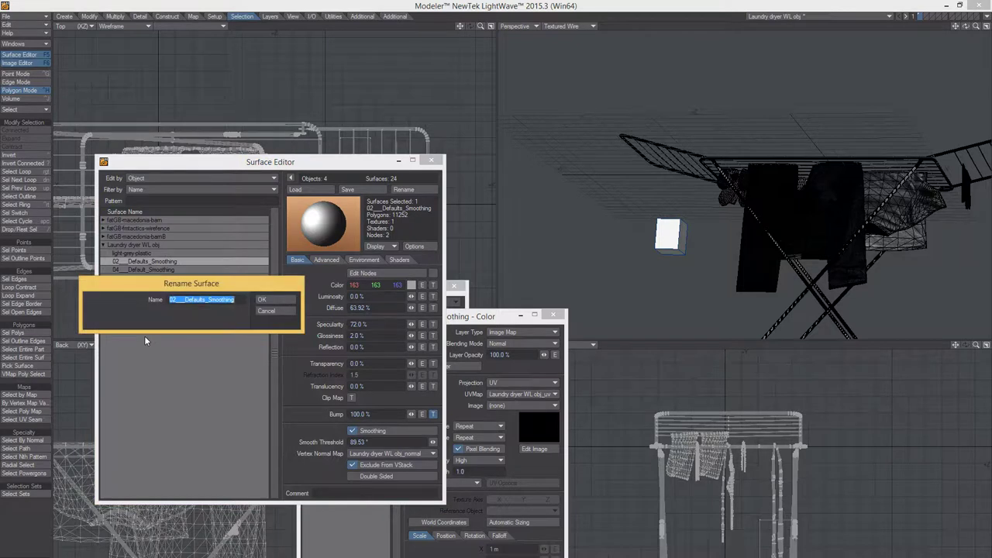
type("mid-grey-plastic")
key("Return")
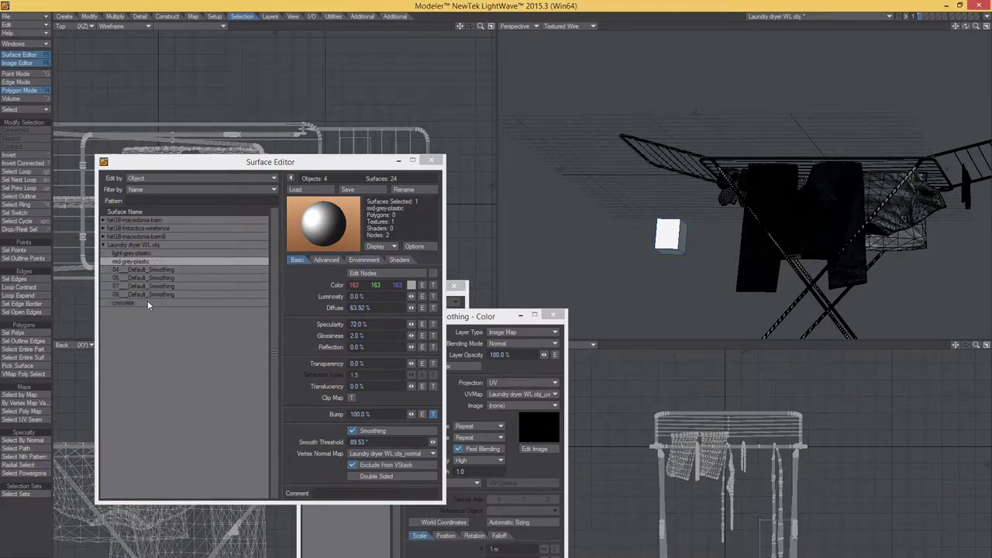
Rename the 04___Default_Smoothing surface as blue-plastic
left_click(130, 268)
right_click(132, 272)
left_click(136, 337)
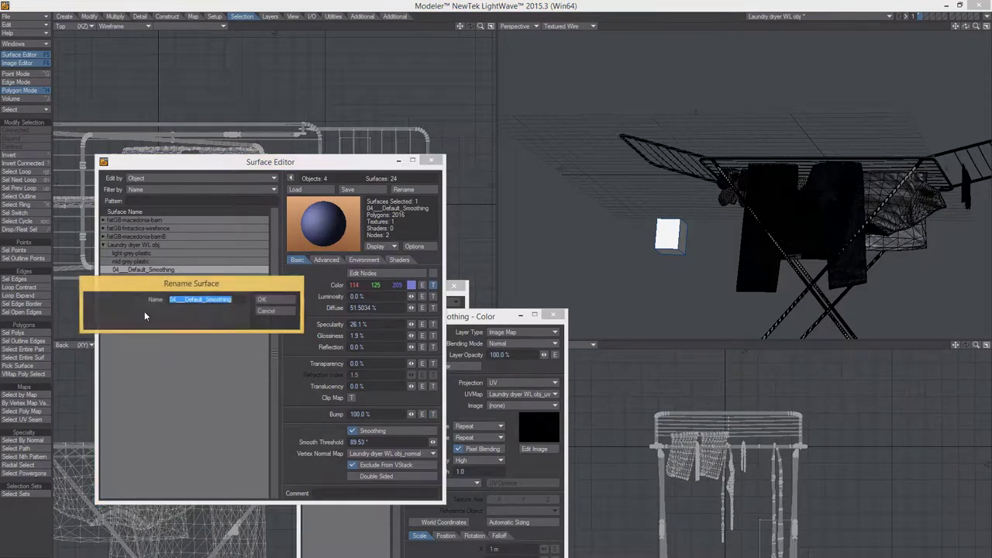
type("blue-plastic")
key("Return")
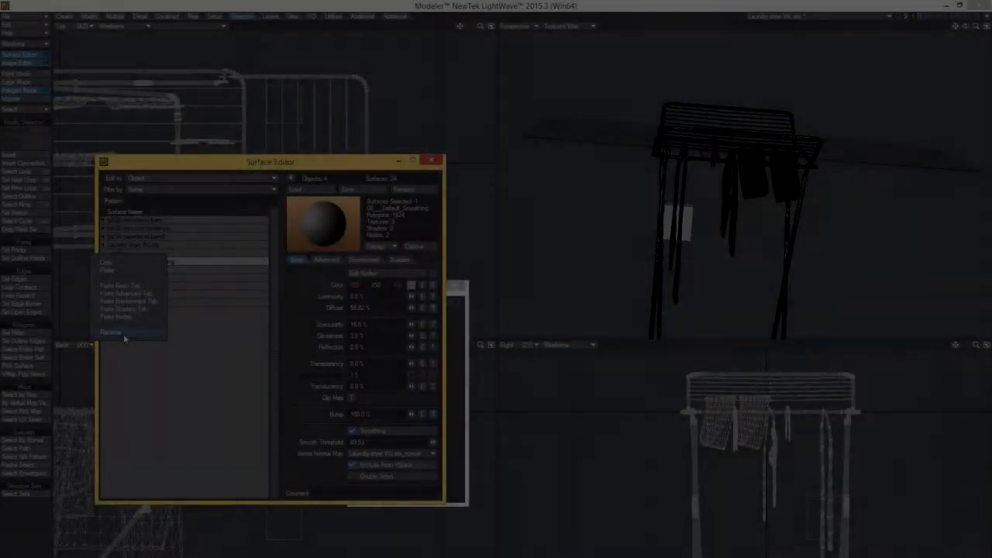
Rename the dryer's last remaining Default_Smoothing surface as trousers
left_click(123, 334)
type("trousers")
key("Return")
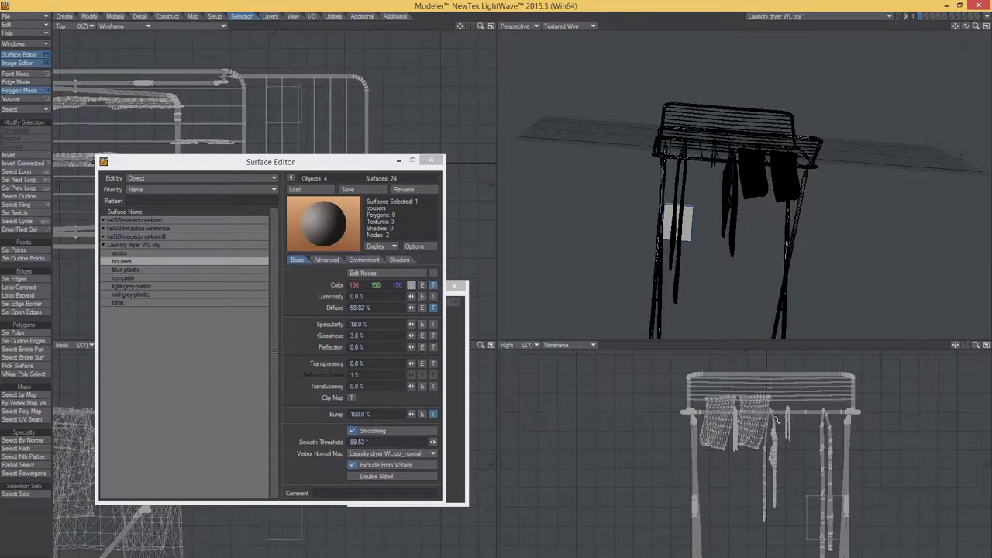
Close the surface settings, size the whole model by a 3.34% factor about the origin and remove the test box
left_click_drag(777, 425, 703, 434, "ctrl+alt")
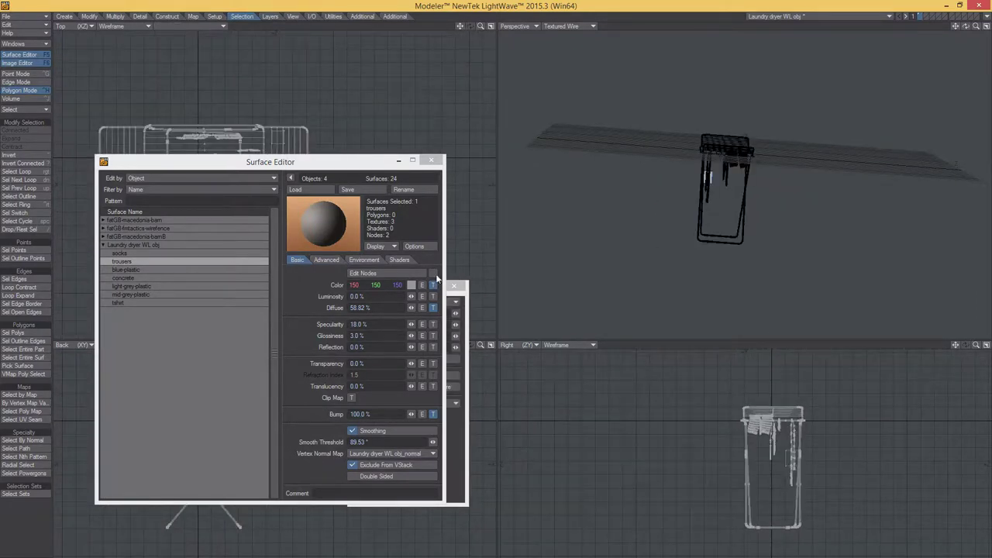
left_click(431, 160)
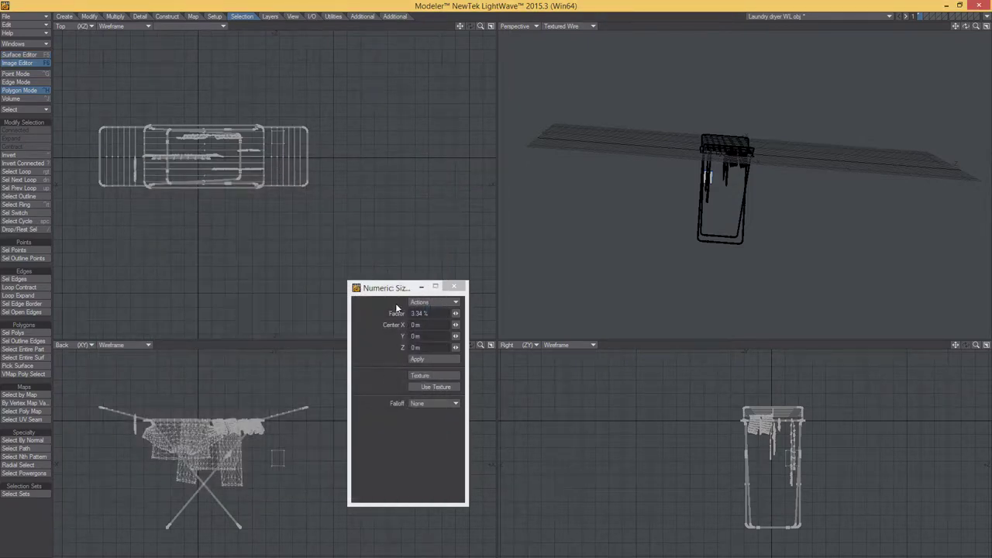
left_click(419, 360)
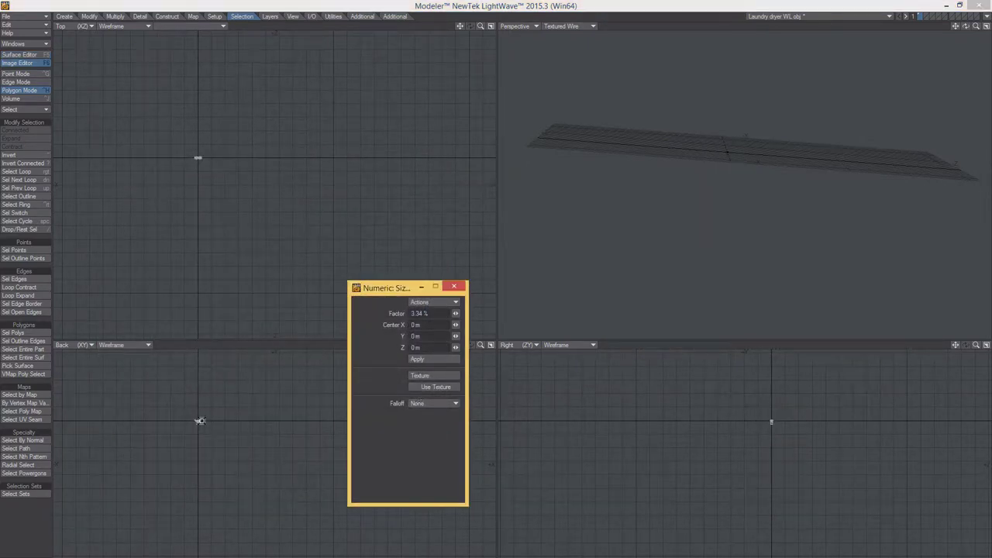
scroll(200, 421, "up", 5)
key("space")
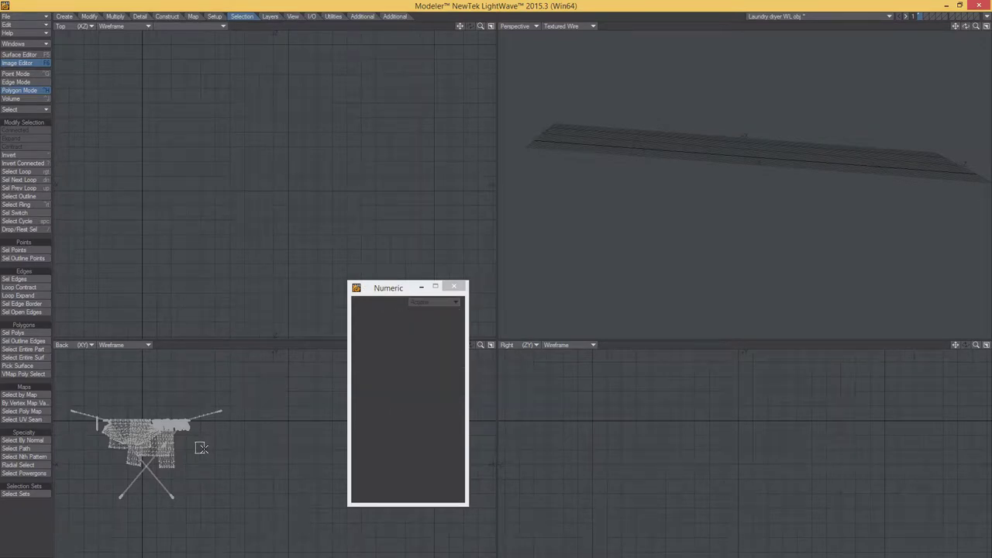
key("slash")
scroll(115, 473, "up", 4)
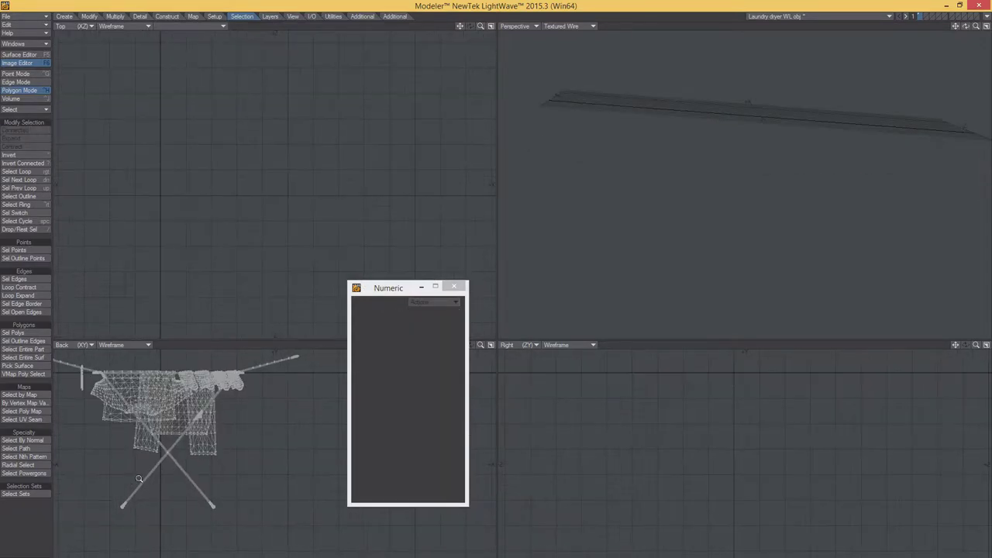
scroll(162, 481, "down", 1)
Measure the dryer's overall width and height with a temporary flat box drawn around it, and delete that box
key("shift+x")
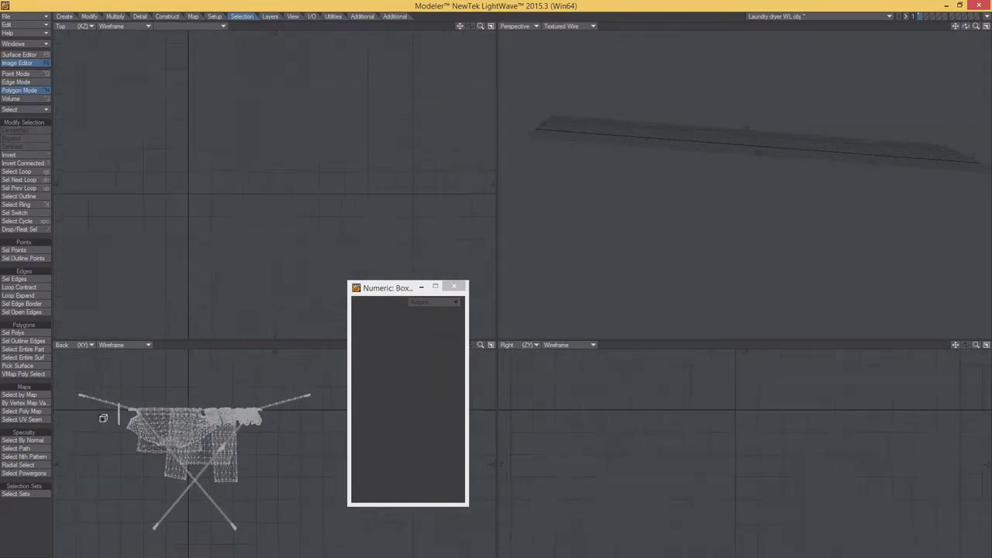
left_click_drag(78, 394, 311, 529)
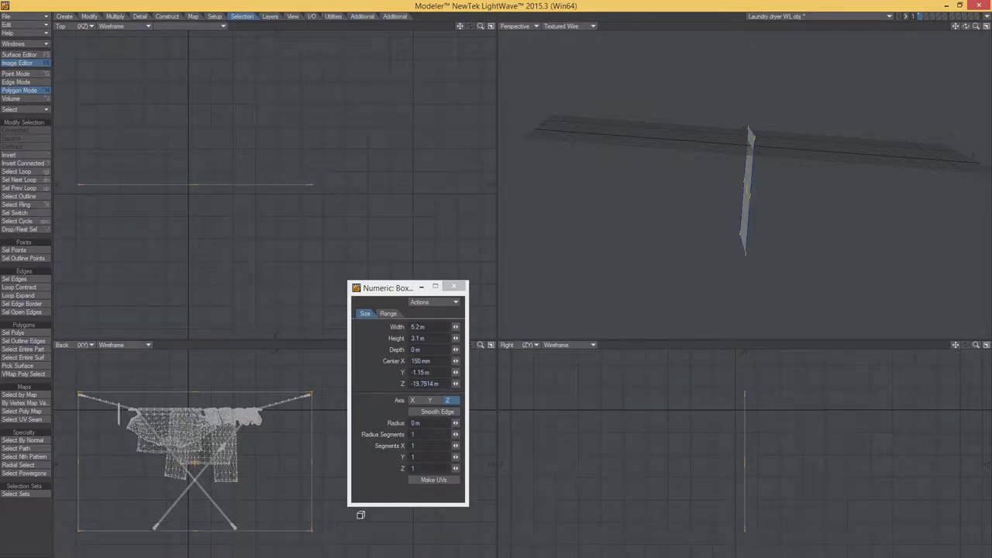
left_click_drag(766, 191, 710, 232, "alt")
scroll(814, 197, "down", 5)
left_click_drag(290, 467, 203, 463, "alt")
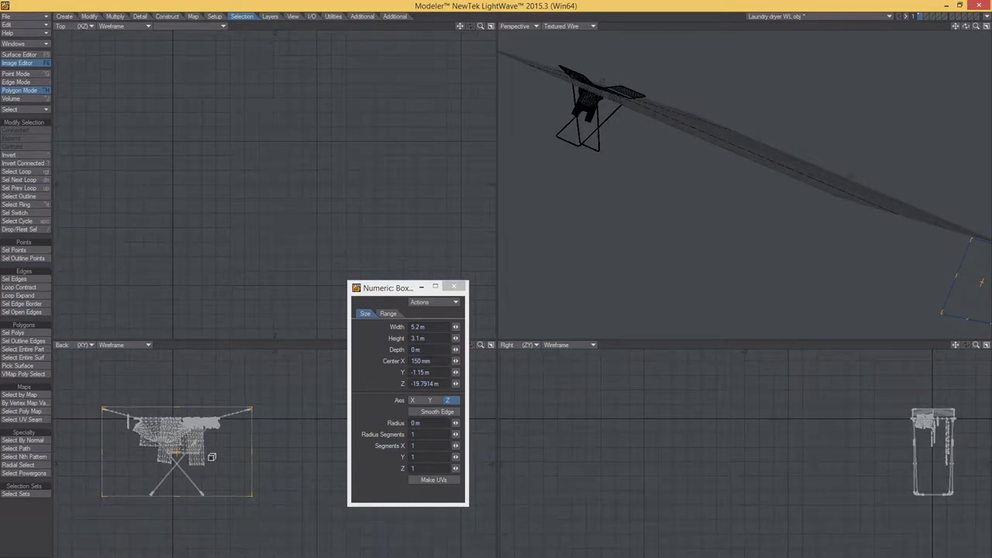
key("space")
left_click(252, 467)
key("Delete")
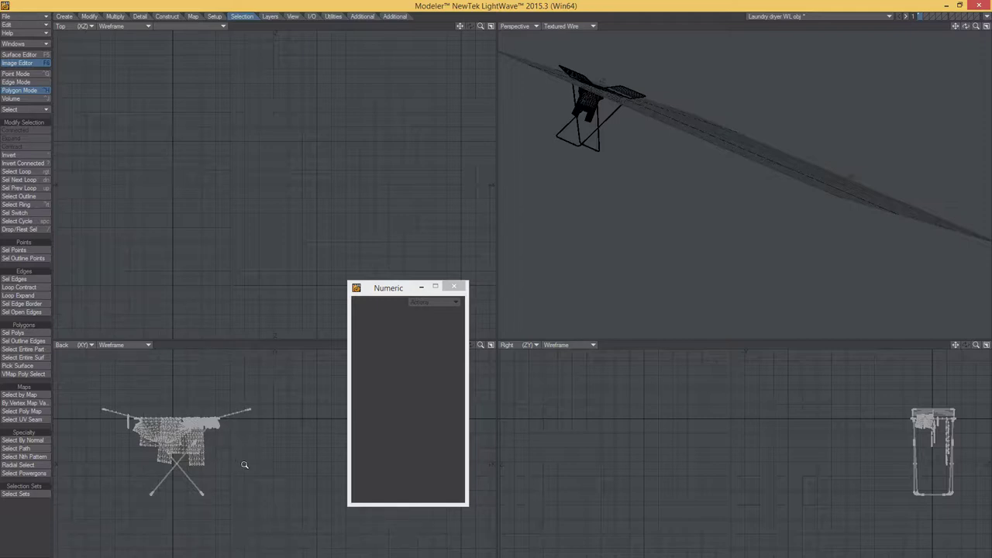
Move the dryer up in the back view so its feet rest on the ground line, and clear the selection
left_click_drag(245, 465, 273, 479, "ctrl+alt")
left_click_drag(203, 480, 270, 484, "alt")
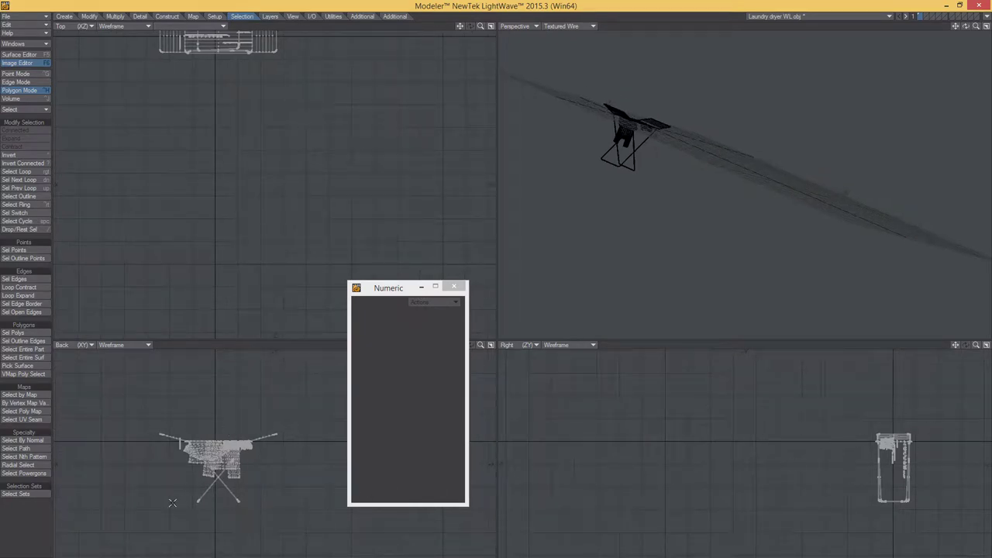
key("t")
left_click_drag(179, 506, 180, 444)
left_click_drag(254, 500, 250, 501)
left_click_drag(210, 447, 252, 441, "ctrl+alt")
left_click_drag(229, 369, 232, 370)
key("space")
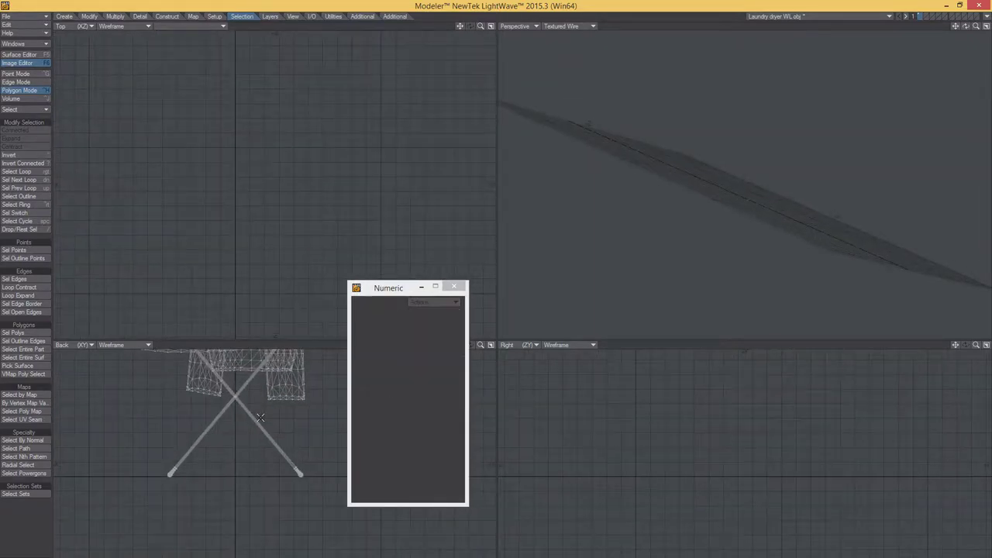
scroll(194, 469, "down", 5)
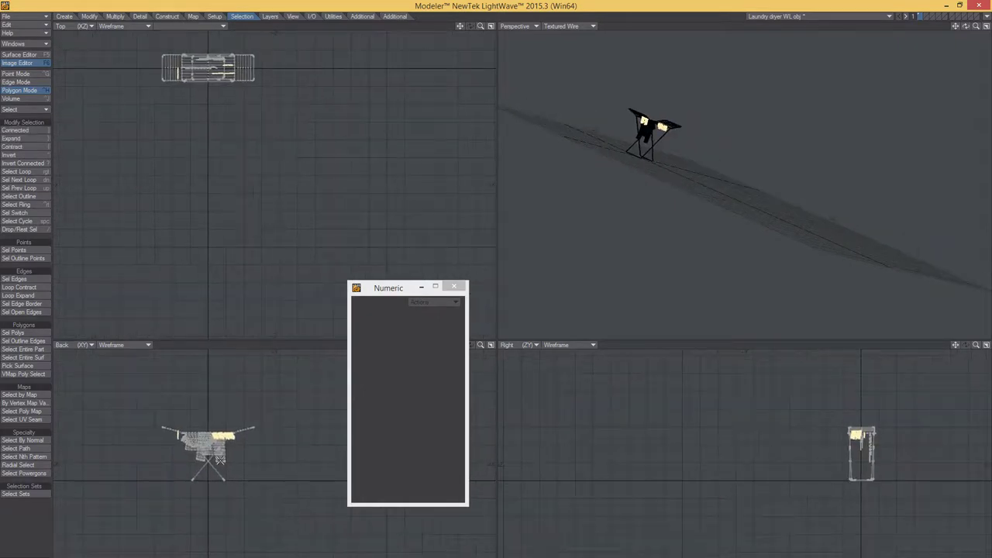
key("slash")
Show the UV Texture view in place of the top view and examine how the dryer's UV islands are laid out
left_click(73, 25)
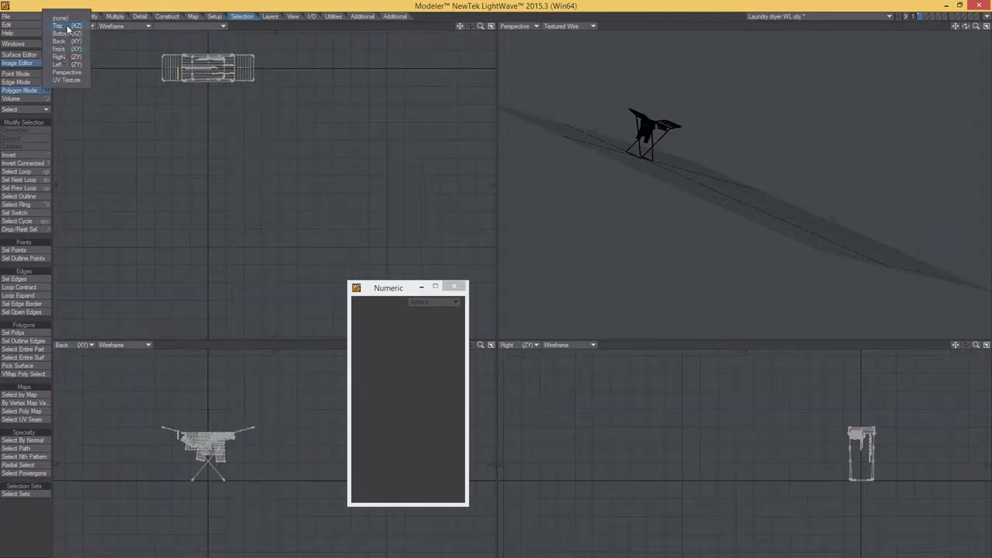
left_click(70, 84)
scroll(301, 179, "up", 10)
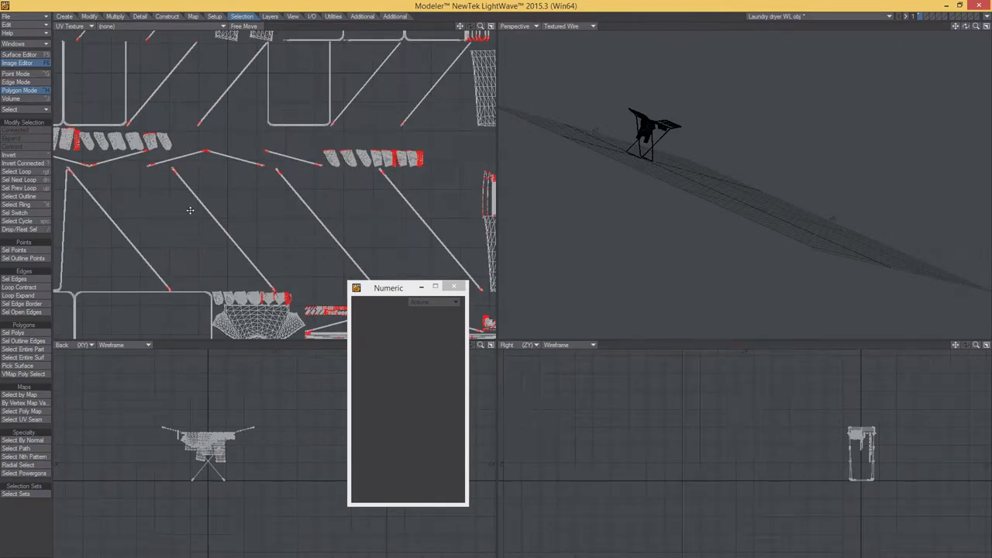
left_click_drag(252, 206, 180, 208, "ctrl+alt")
left_click_drag(224, 217, 199, 265, "alt")
left_click_drag(193, 159, 273, 218, "ctrl+alt")
left_click_drag(188, 200, 212, 198, "ctrl+alt")
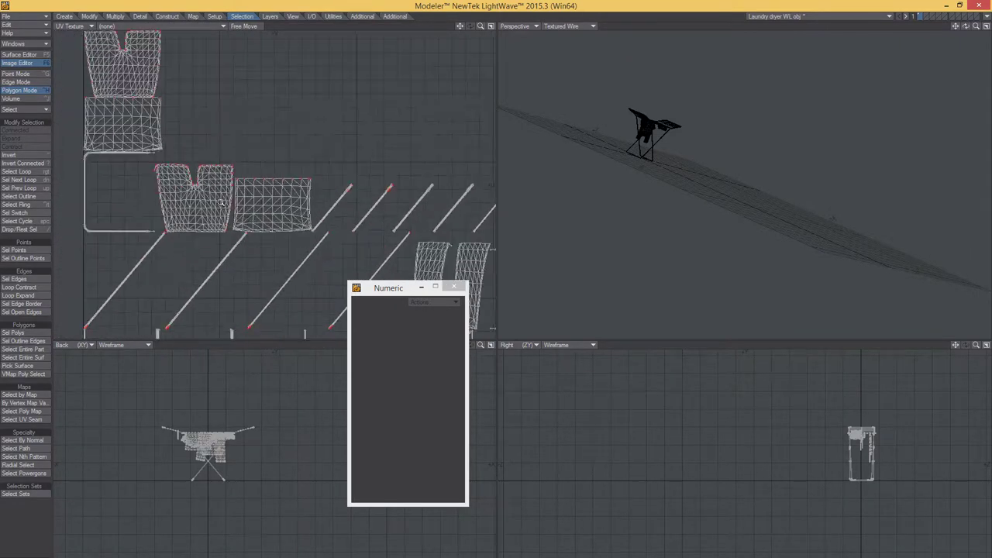
left_click_drag(315, 240, 112, 49, "ctrl+alt")
left_click_drag(220, 200, 288, 219, "ctrl+alt")
scroll(240, 137, "down", 5)
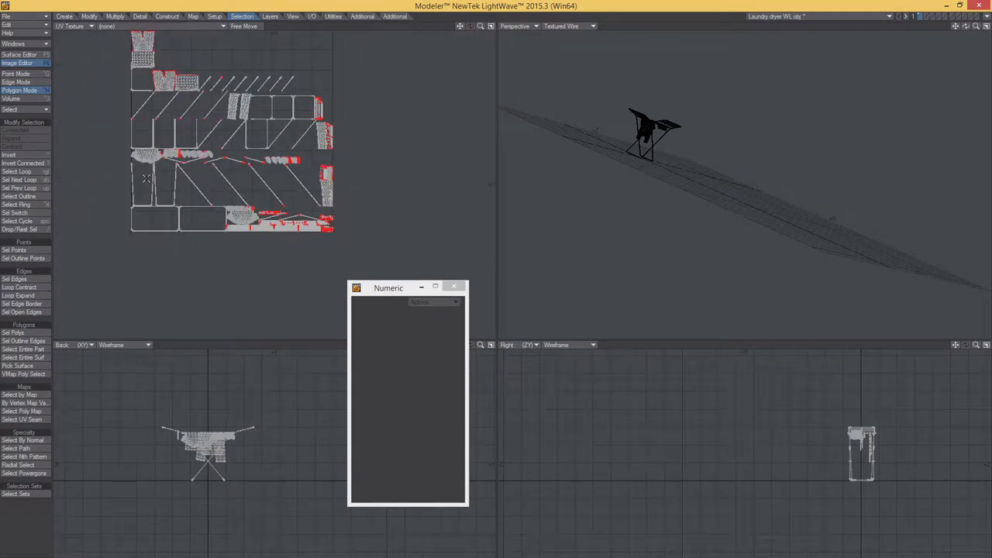
left_click_drag(263, 148, 262, 182, "alt")
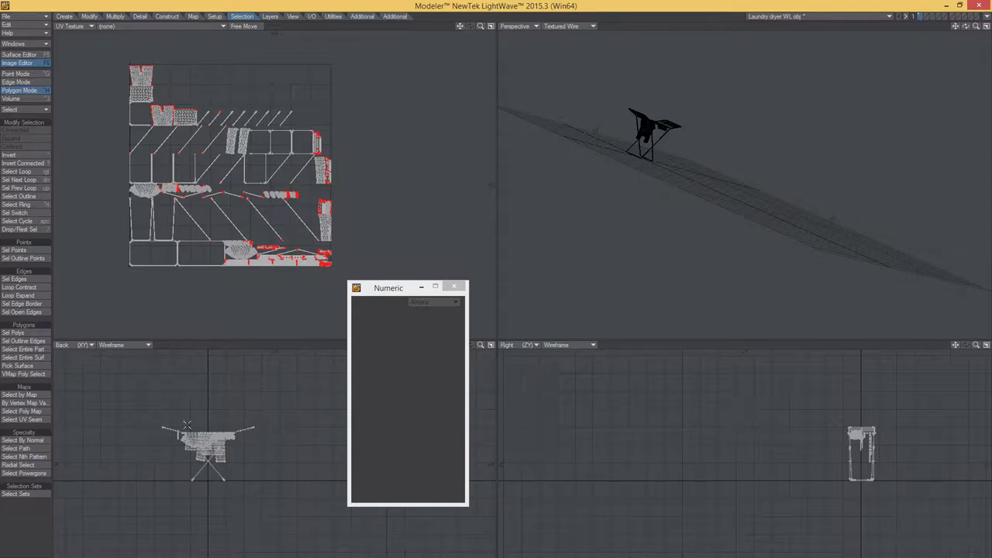
left_click_drag(647, 174, 737, 240, "alt")
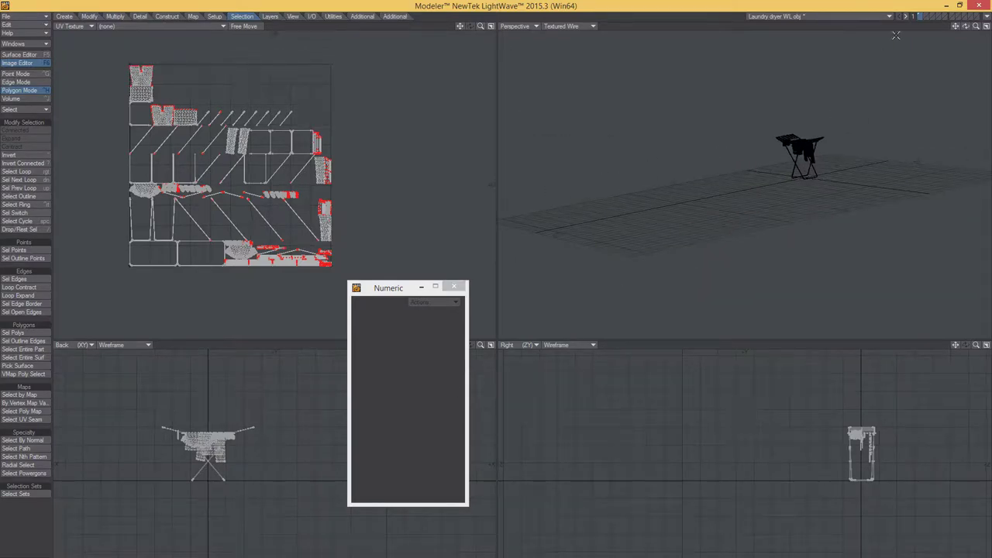
Put the dryer in the background of an empty second layer and draw a low box about 2.65 m wide at its feet
left_click(928, 17)
left_click(919, 19)
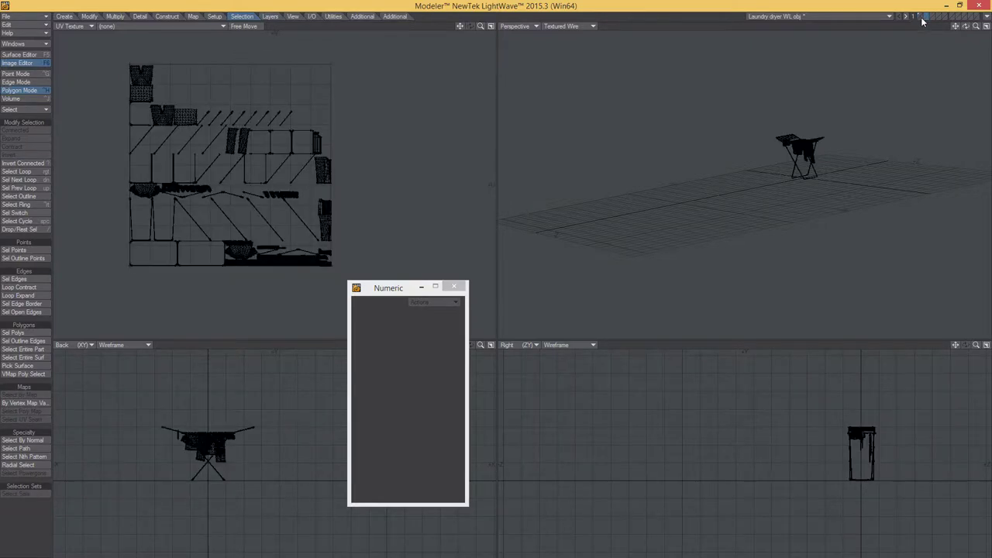
scroll(212, 454, "up", 5)
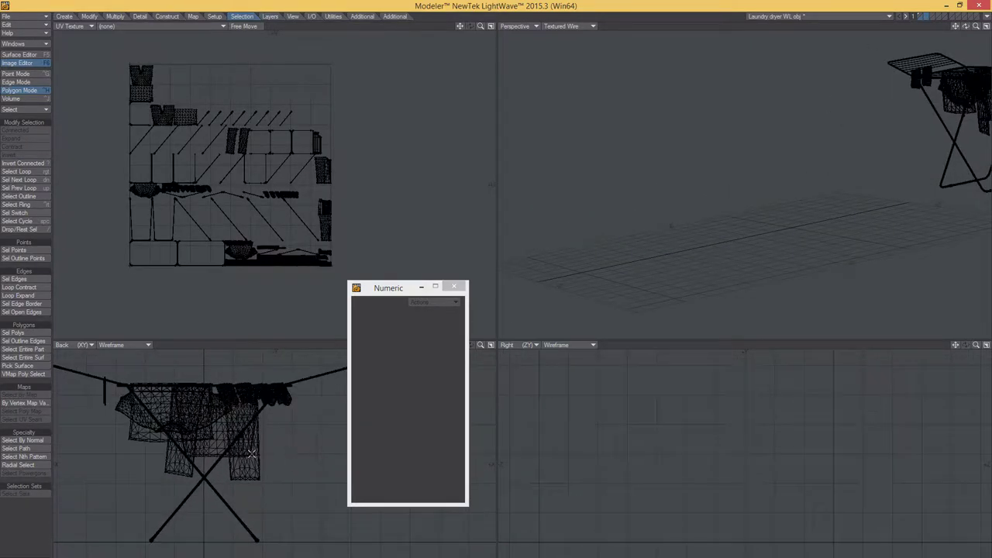
key("shift+x")
left_click_drag(147, 542, 302, 541)
scroll(656, 533, "down", 5)
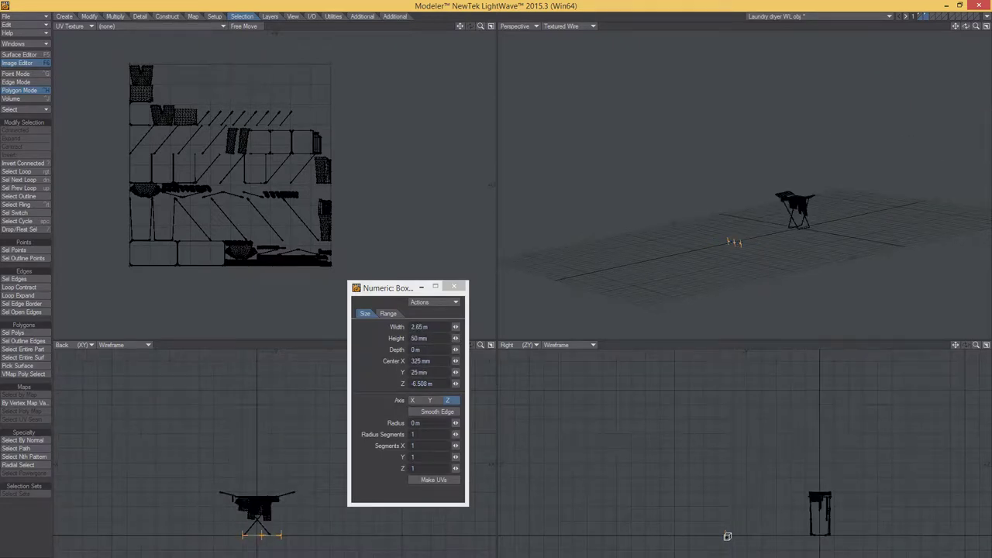
left_click_drag(727, 535, 805, 515)
Select the points at one end of the box and move them up so the bar slants along the dryer's leg
scroll(811, 538, "up", 8)
scroll(152, 485, "down", 3)
left_click_drag(101, 490, 162, 488, "alt")
key("ctrl+g")
right_click_drag(294, 483, 297, 504)
key("t")
left_click_drag(305, 495, 210, 365)
scroll(210, 365, "up", 3)
left_click_drag(155, 465, 223, 395)
scroll(198, 444, "up", 4)
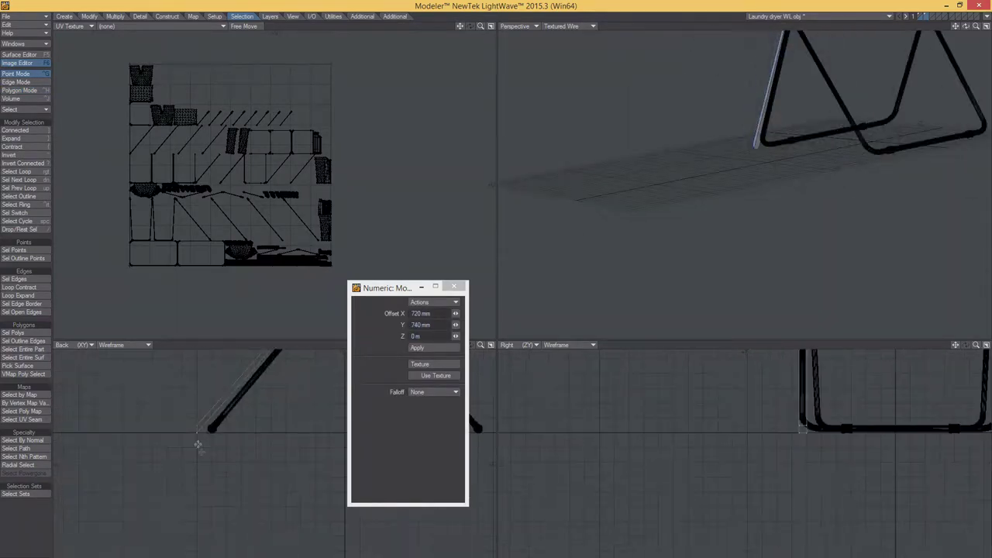
Select the points at the bar's upper end and move them by about -40 mm in X and -10 mm in Y
key("space")
key("a")
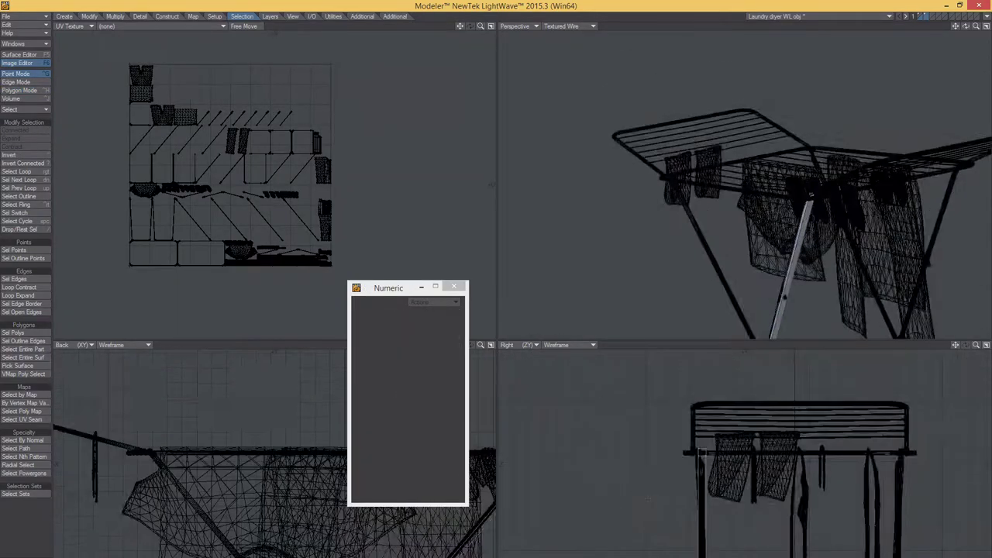
scroll(281, 437, "up", 4)
left_click_drag(281, 437, 232, 496, "alt")
right_click_drag(213, 481, 233, 504)
key("t")
scroll(225, 488, "down", 4)
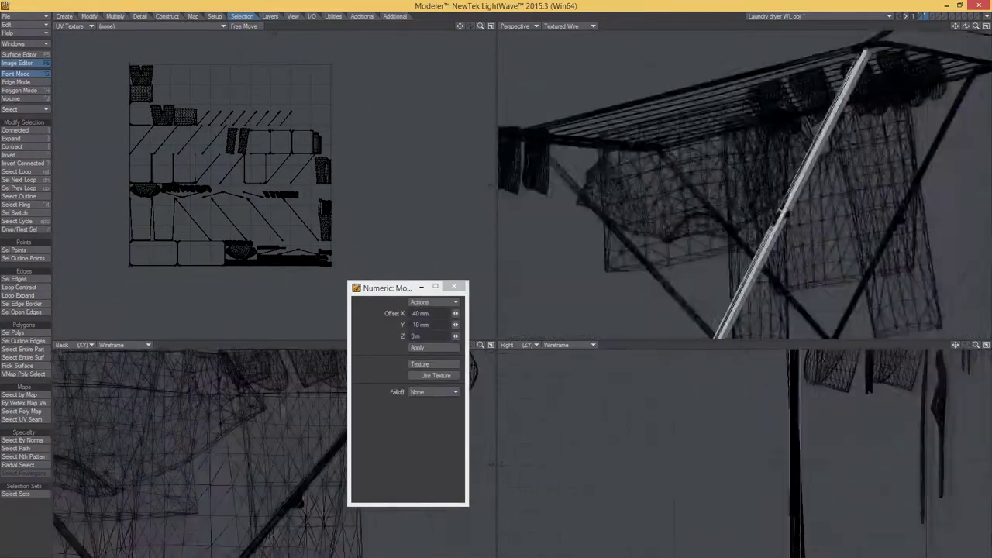
scroll(225, 488, "down", 3)
key("space")
Select the whole slanted bar as connected polygons and mirror it across X to form the crossing leg
key("a")
key("ctrl+h")
left_click(806, 191)
key("bracketright")
left_click(114, 16)
left_click(12, 261)
Select one complete bar of the crossing pair and move it slightly sideways in the right view towards the dryer's matching leg
left_click_drag(726, 238, 775, 224, "alt")
left_click(796, 268)
key("bracketright")
key("t")
left_click_drag(752, 472, 760, 468)
key("space")
Adjust the bar's end points sideways in the right view so the bar slants along the dryer's leg
key("ctrl+g")
key("t")
key("space")
scroll(797, 155, "up", 5)
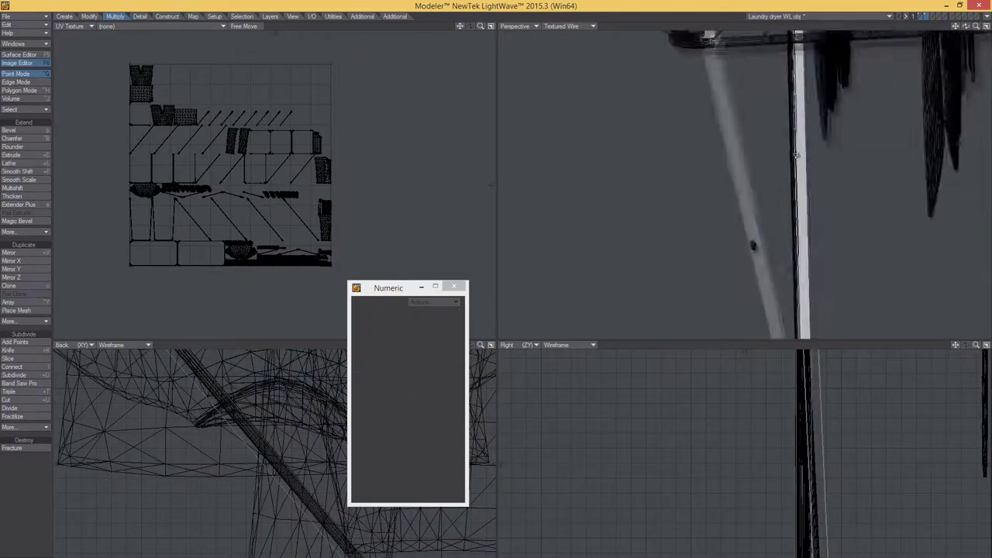
scroll(783, 140, "down", 3)
left_click_drag(797, 155, 779, 201, "alt")
key("t")
left_click_drag(686, 466, 681, 465)
key("space")
left_click_drag(799, 272, 791, 179, "alt+shift")
left_click_drag(791, 179, 787, 227, "alt")
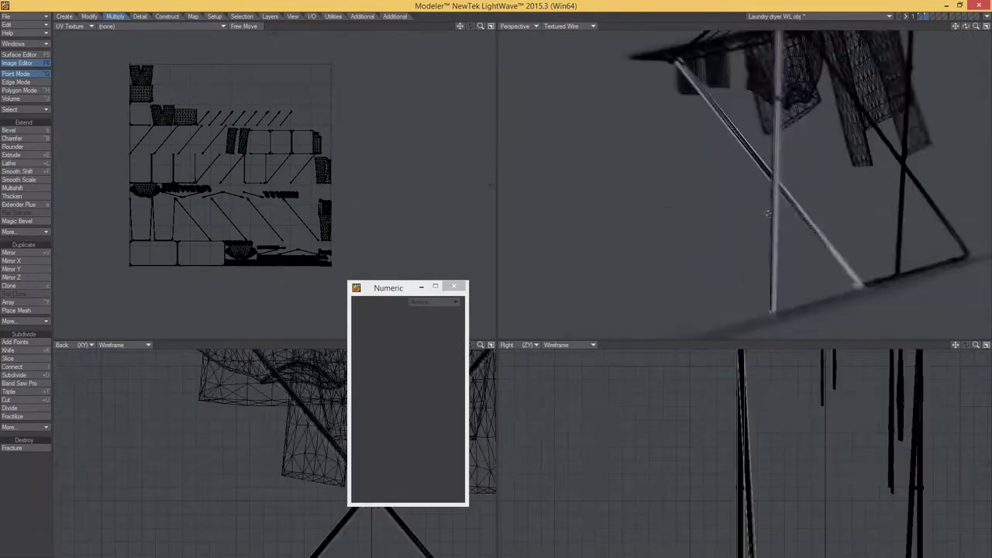
Mirror the crossed pair of leg bars across Z to create the legs on the dryer's other side
key("ctrl+h")
key("a")
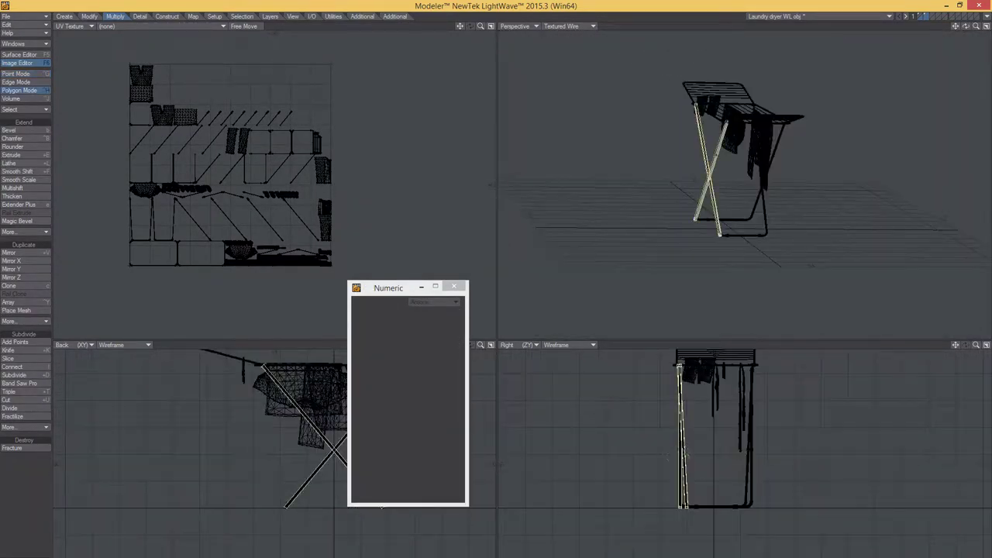
left_click(5, 277)
key("slash")
left_click_drag(669, 203, 743, 185, "alt")
left_click(922, 16)
left_click(926, 19)
Compare the bars with the background dryer and move the leg bars on each side outward to line up with its feet
left_click_drag(745, 233, 737, 298, "alt")
left_click_drag(707, 479, 694, 527, "alt")
key("t")
scroll(687, 537, "up", 5)
key("space")
left_click(926, 15)
left_click(921, 18)
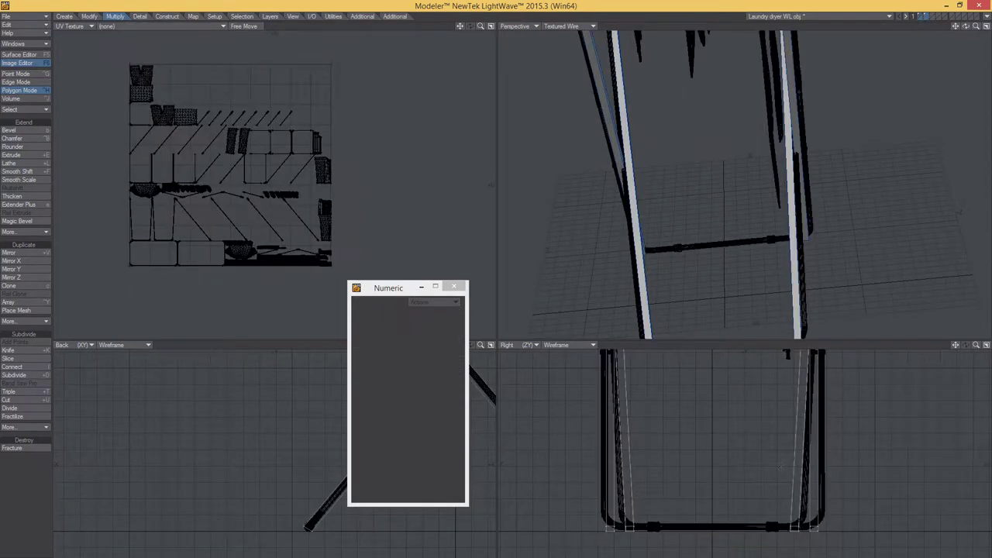
left_click_drag(790, 518, 814, 521)
key("bracketright")
key("t")
key("slash")
left_click_drag(606, 518, 632, 518)
left_click_drag(571, 467, 562, 468)
key("slash")
scroll(659, 477, "down", 3)
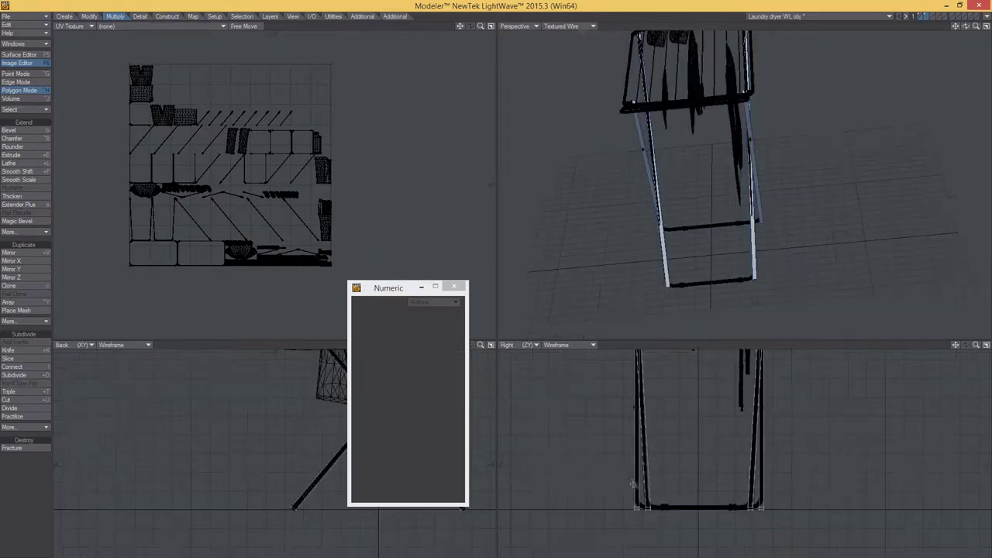
Draw a thin box at ground level as the crossbar joining the feet of the two side legs
left_click_drag(310, 465, 131, 472, "alt")
key("shift+x")
left_click_drag(651, 511, 749, 514)
scroll(716, 515, "up", 3)
mouse_move(274, 503)
left_mouse_down()
mouse_move(300, 502)
mouse_move(290, 503)
left_mouse_up()
key("space")
scroll(297, 502, "up", 2)
scroll(297, 502, "down", 2)
mouse_move(667, 221)
left_mouse_down("alt")
mouse_move(727, 230)
mouse_move(744, 203)
mouse_move(764, 264)
left_mouse_up("alt")
Draw a thin flat box over the dryer's central rack as the simplified top, matching its length and width
key("a")
key("slash")
left_click_drag(786, 386, 745, 457, "alt")
key("shift+x")
left_click_drag(161, 457, 312, 457)
left_click_drag(687, 457, 611, 460)
left_click_drag(745, 458, 682, 457)
mouse_move(744, 232)
left_mouse_down("alt")
mouse_move(736, 186)
mouse_move(732, 225)
left_mouse_up("alt")
scroll(737, 194, "up", 3)
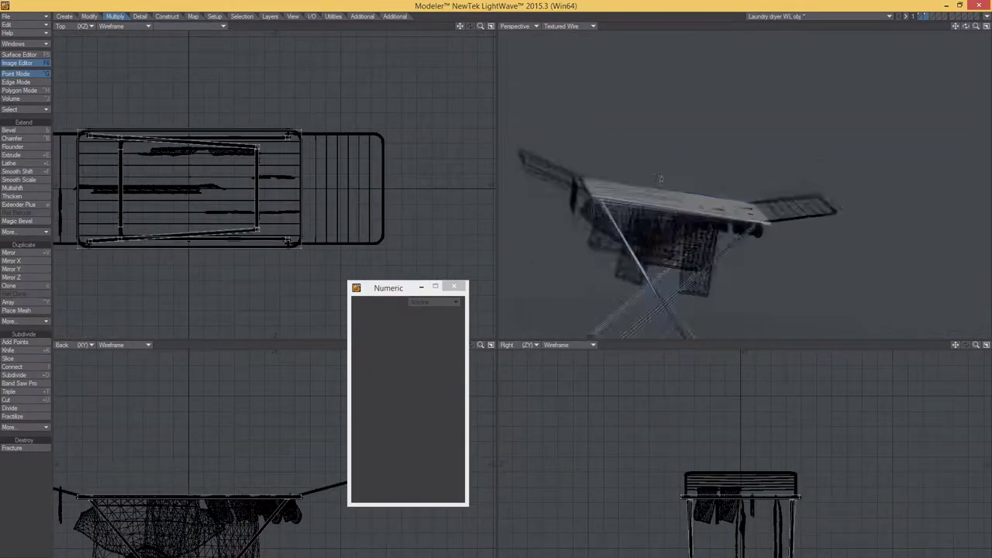
Save the read-only object under the new file name fatGB-domestic-clothesline in the models folder
key("s")
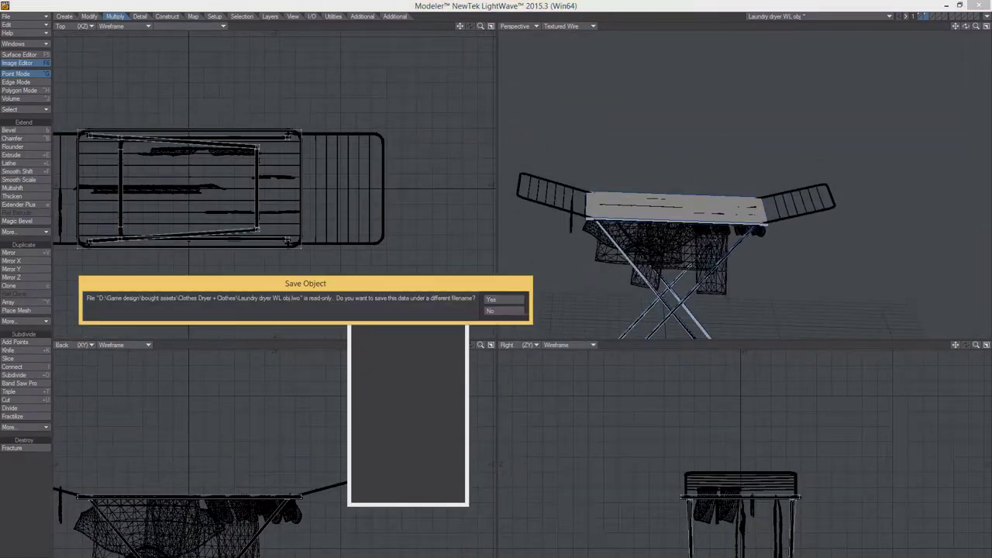
key("Return")
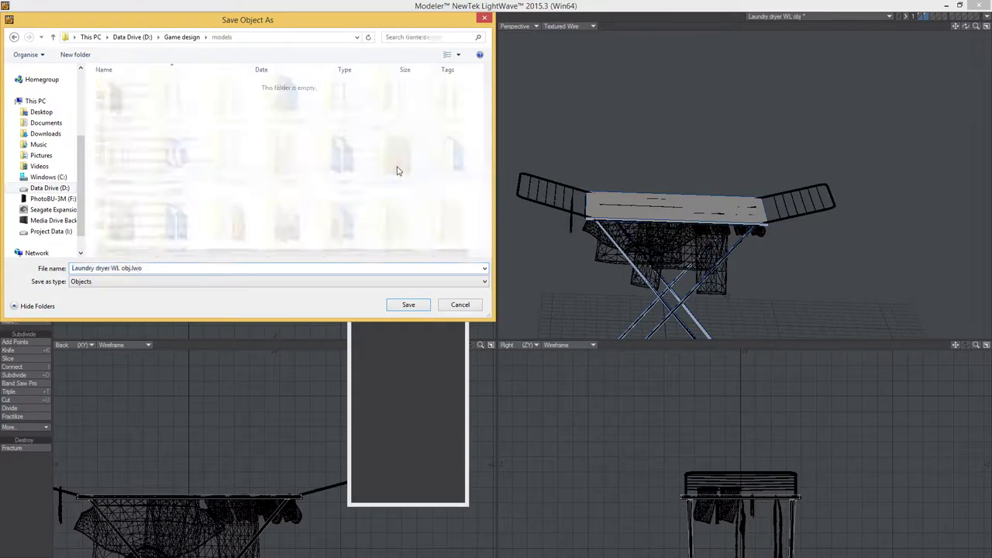
type("fat")
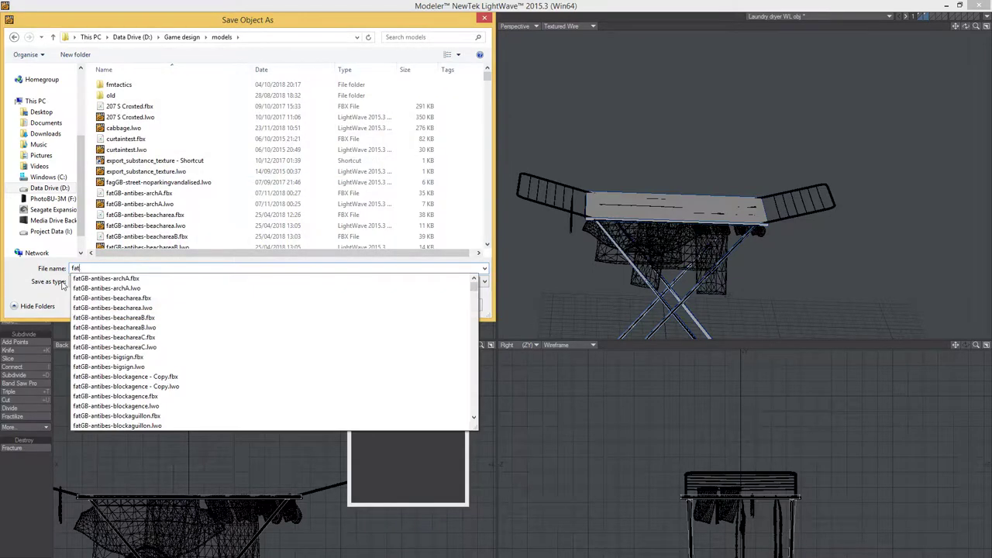
type("GB-domestic-clothesline")
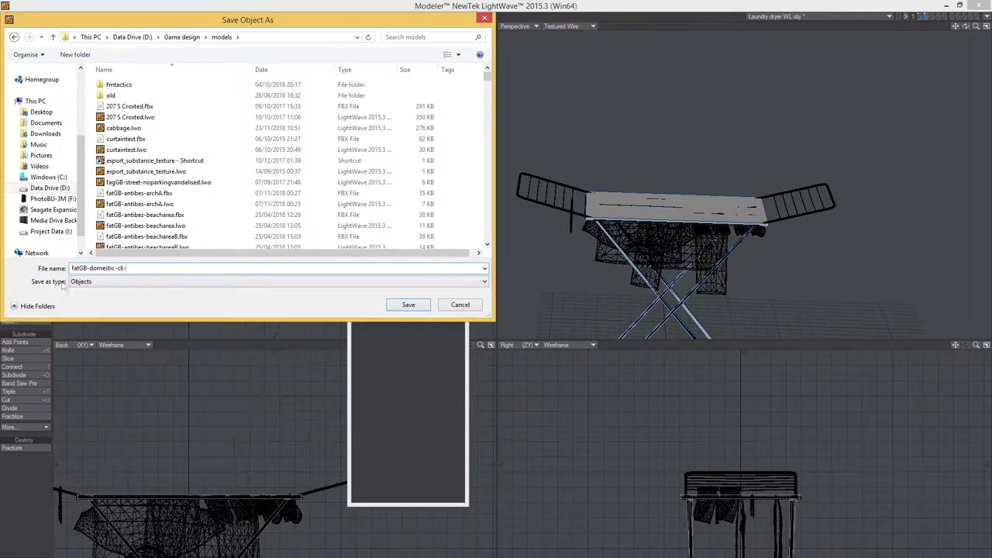
key("Return")
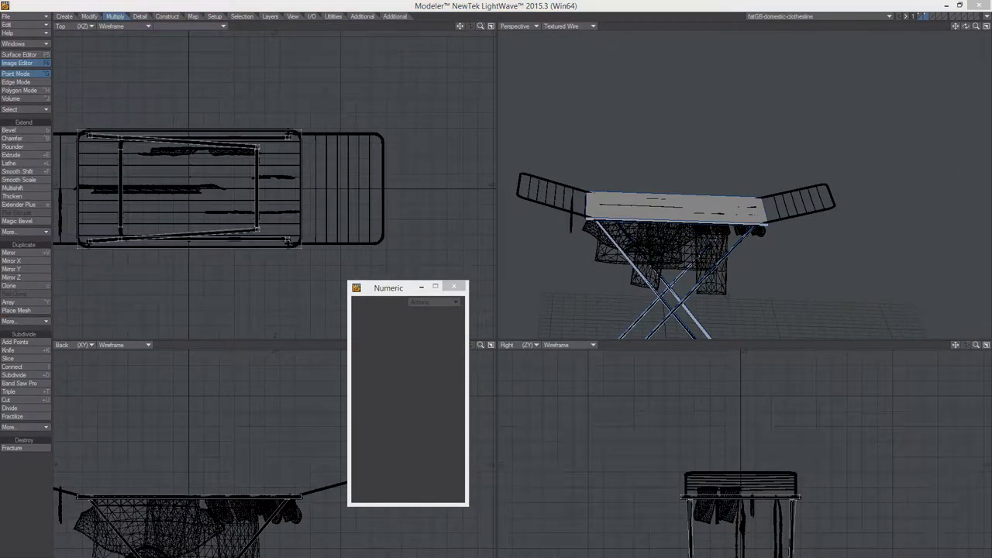
Open the list of layers and rename the detailed dryer's layer as clothesline
key("F7")
left_click_drag(819, 284, 750, 348)
left_click(736, 395)
double_click(760, 402)
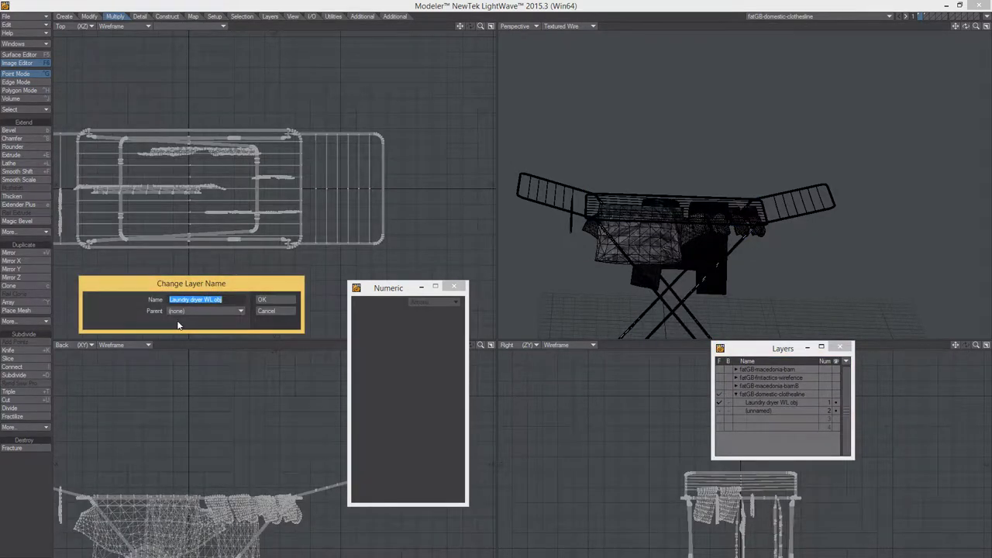
type("clothesline")
key("Return")
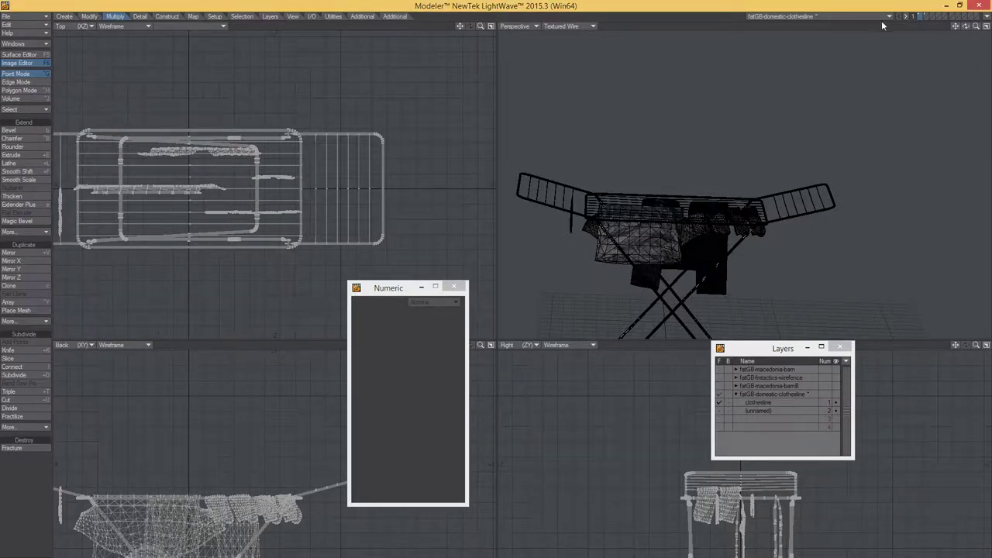
Name the box-built second layer UCX_clothesline and open the Surface Editor to check the object's surfaces
double_click(760, 411)
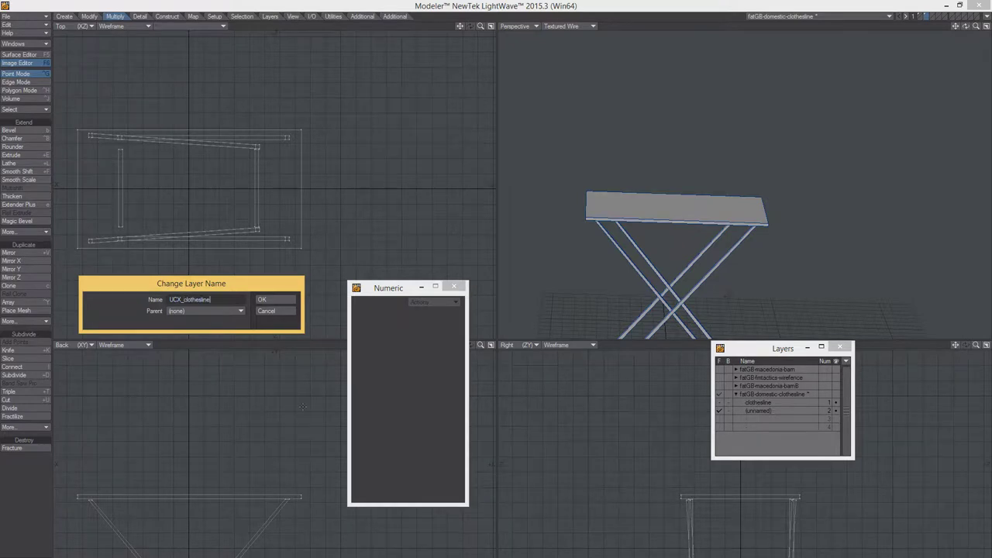
key("Return")
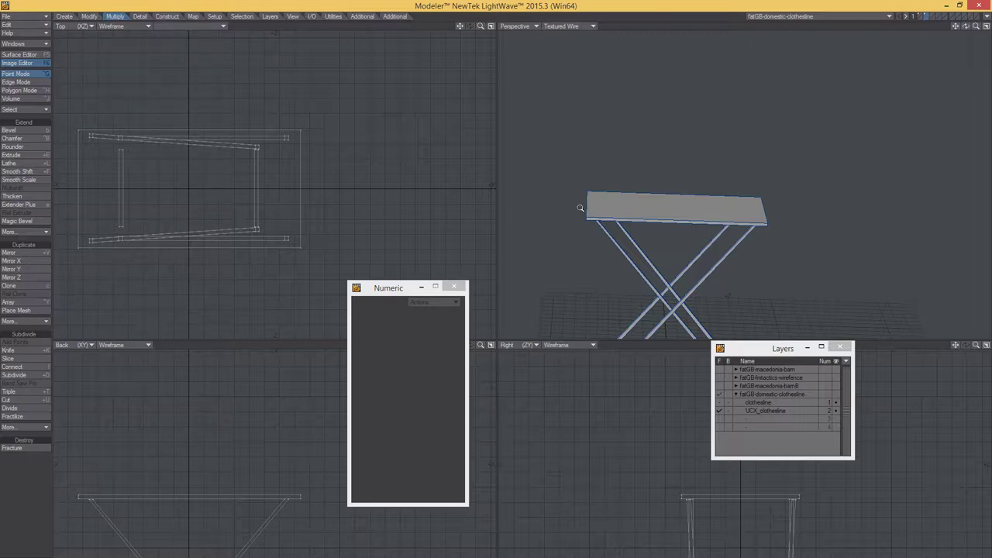
left_click_drag(307, 203, 289, 193, "ctrl+alt")
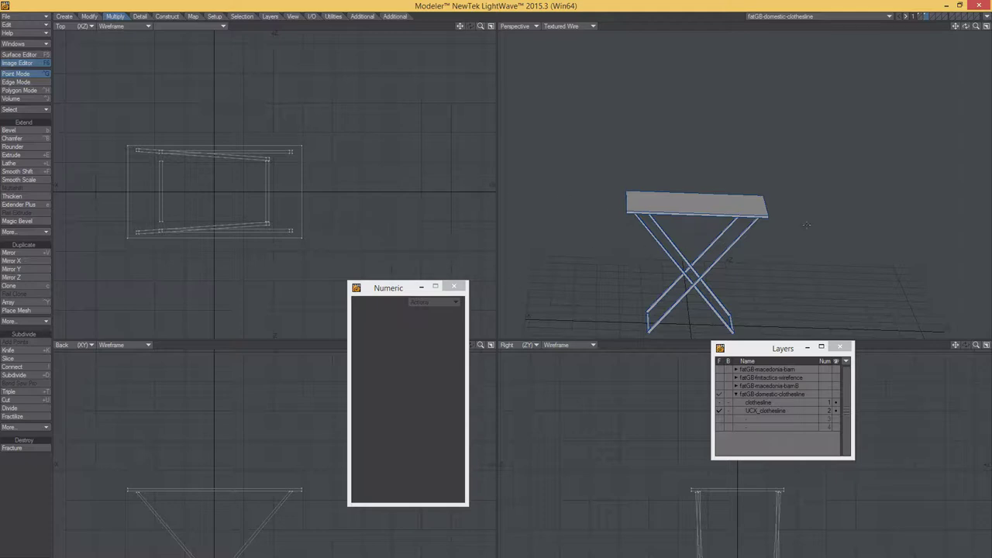
left_click(19, 55)
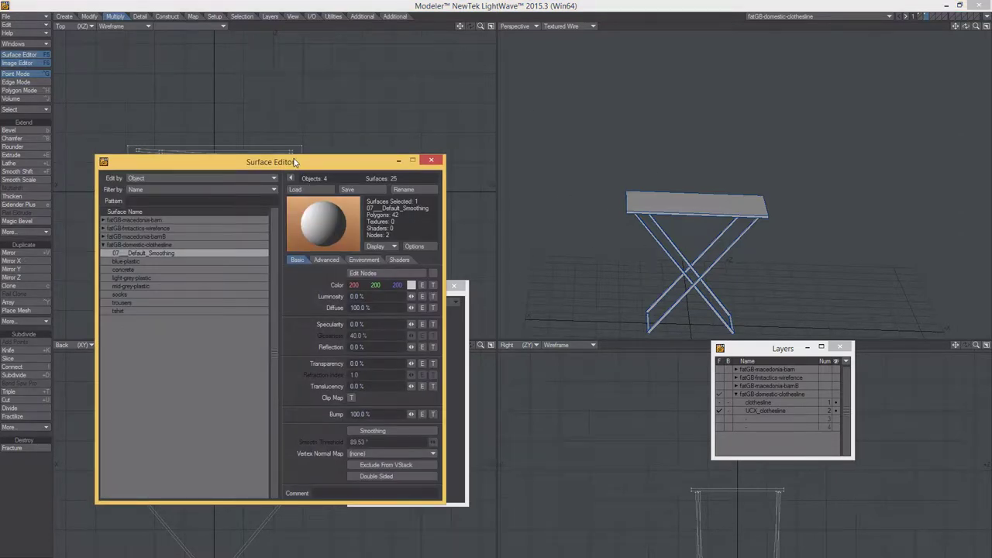
left_click_drag(295, 161, 708, 121)
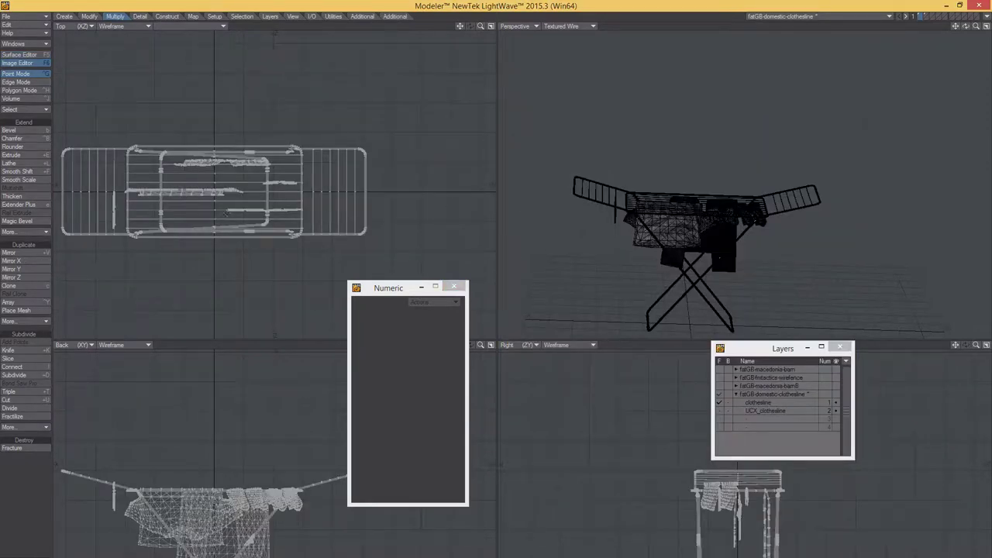
Export the object as a binary FBX201100 file named fatGB-domestic-clothesline.fbx in the models folder
left_click(14, 16)
mouse_move(29, 118)
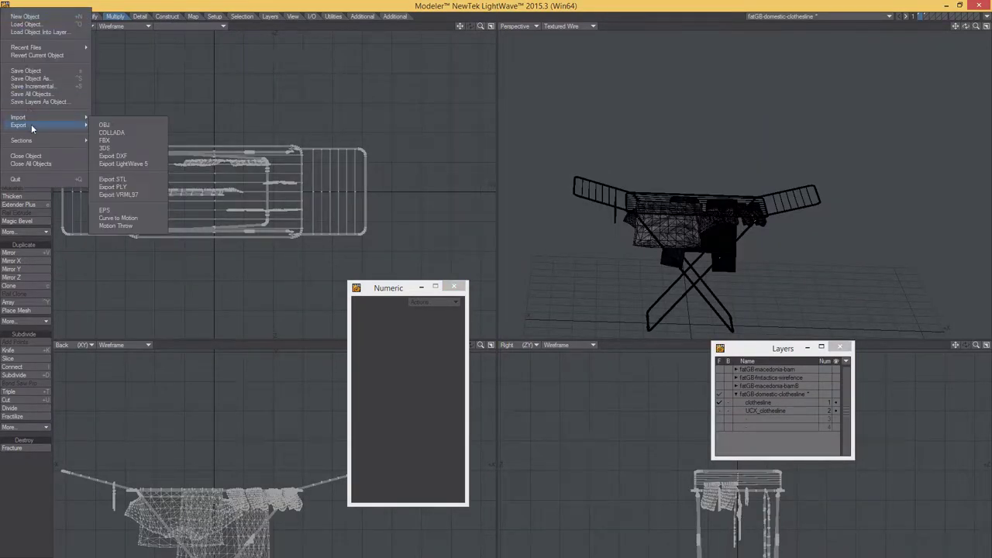
left_click(128, 144)
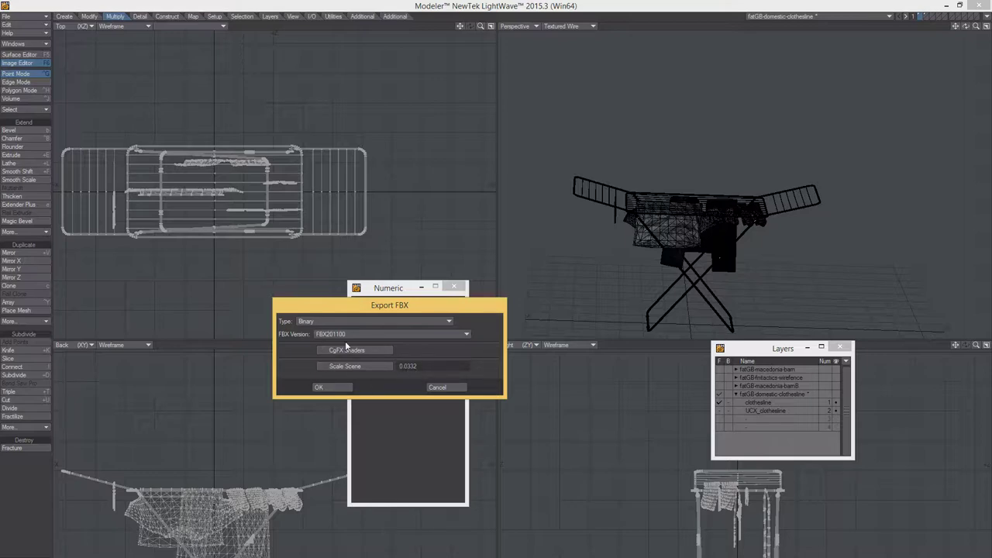
left_click(318, 387)
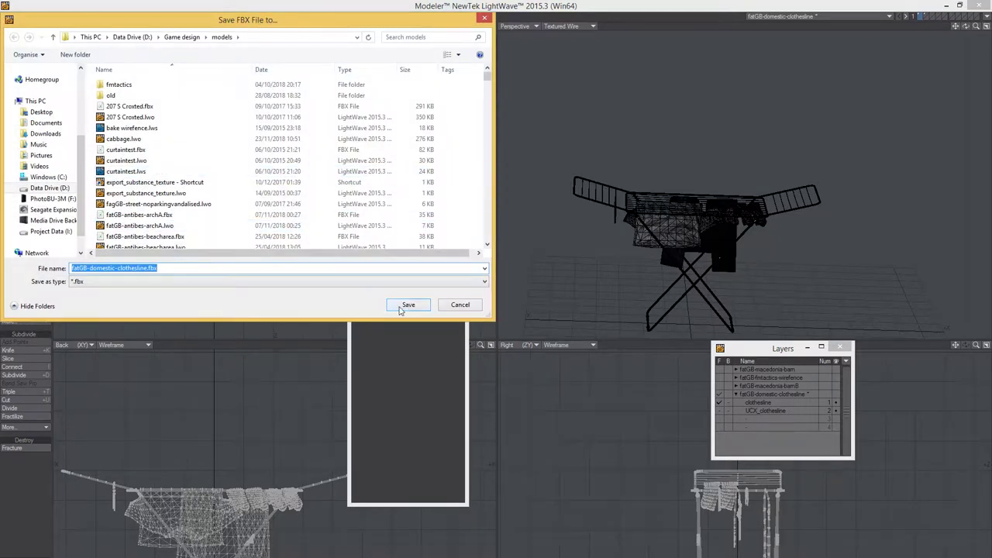
left_click(411, 306)
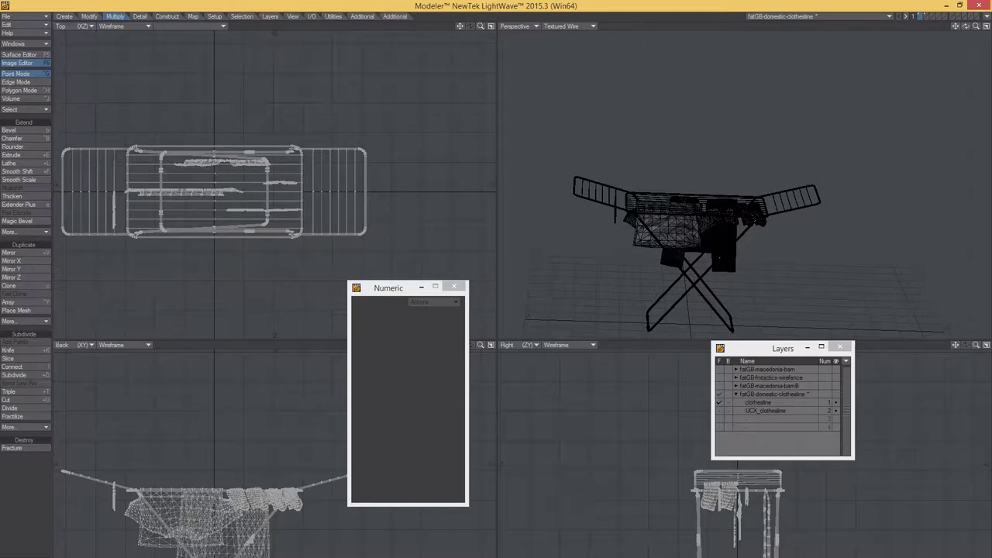
Switch to the Unreal Editor and open the domestic folder inside fatGBmeshes
left_click(394, 557)
left_click(338, 543)
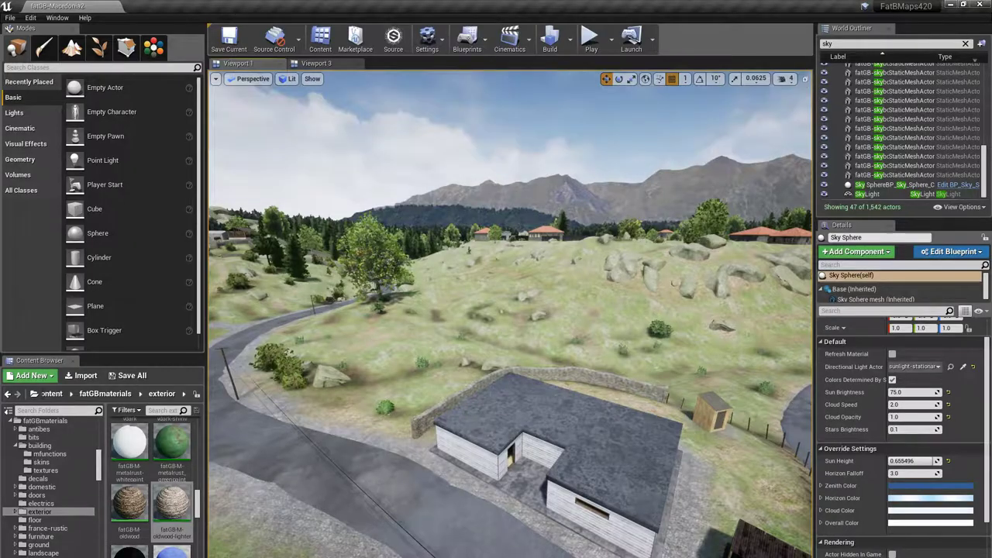
mouse_move(376, 334)
right_mouse_down()
mouse_move(418, 336)
mouse_move(396, 338)
right_mouse_up()
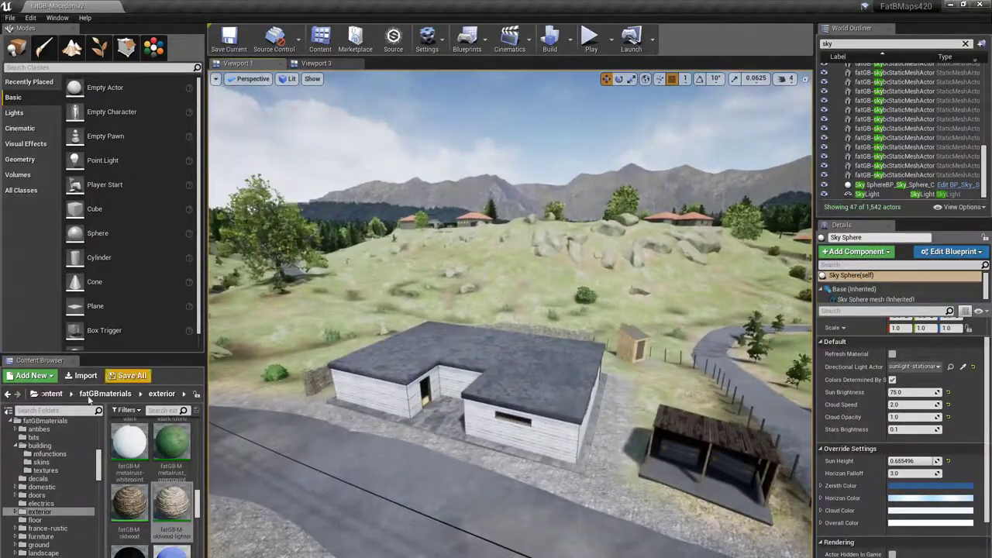
left_click(42, 487)
scroll(52, 520, "down", 10)
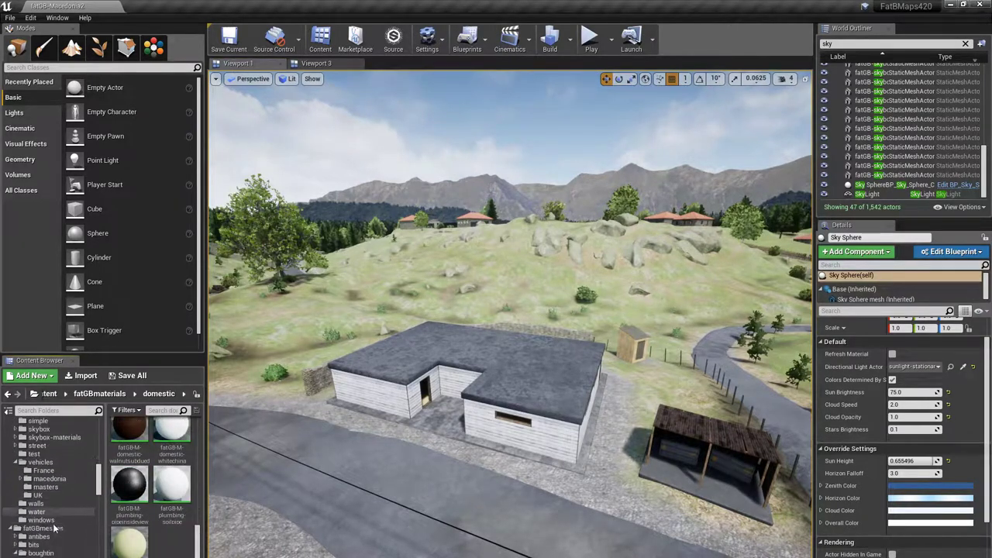
scroll(52, 526, "down", 3)
left_click(37, 538)
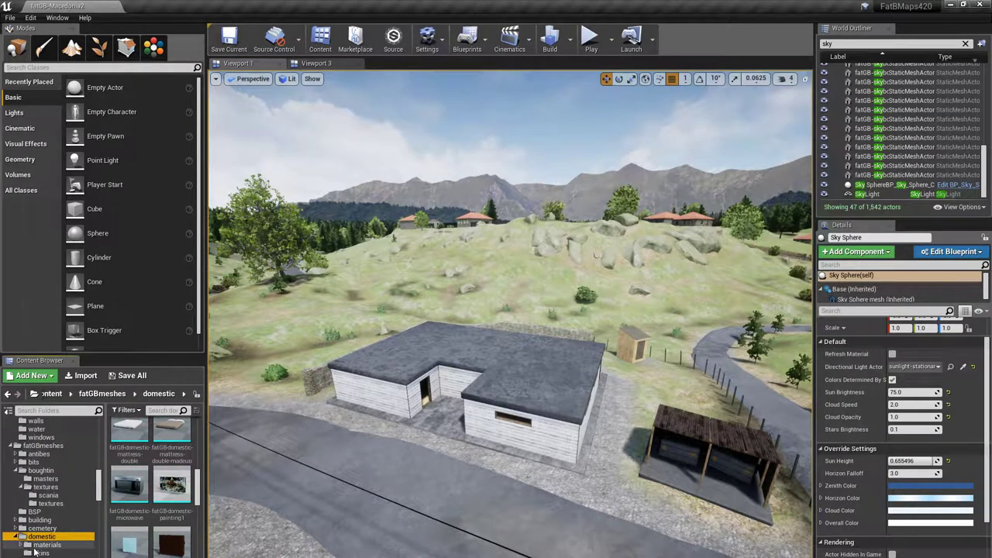
Import fatGB-domestic-clothesline.fbx from the Game design models folder as a static mesh with the shown FBX import options
left_click(24, 545)
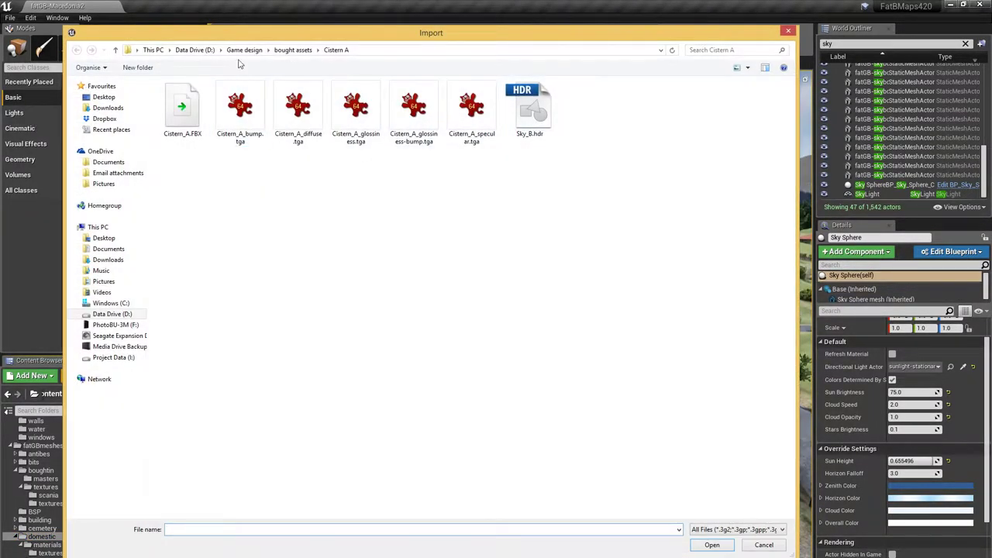
left_click(244, 50)
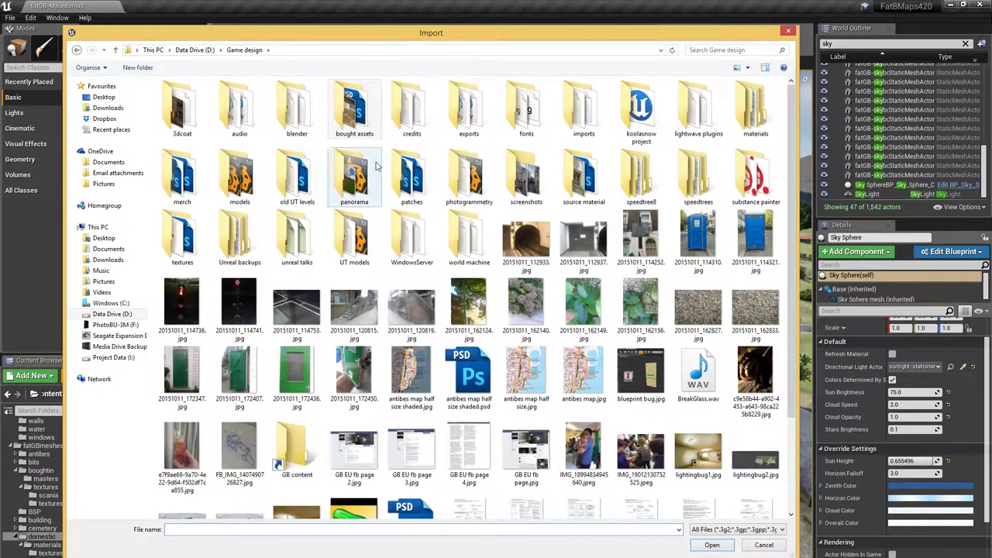
double_click(230, 186)
scroll(210, 297, "down", 3)
scroll(210, 297, "down", 20)
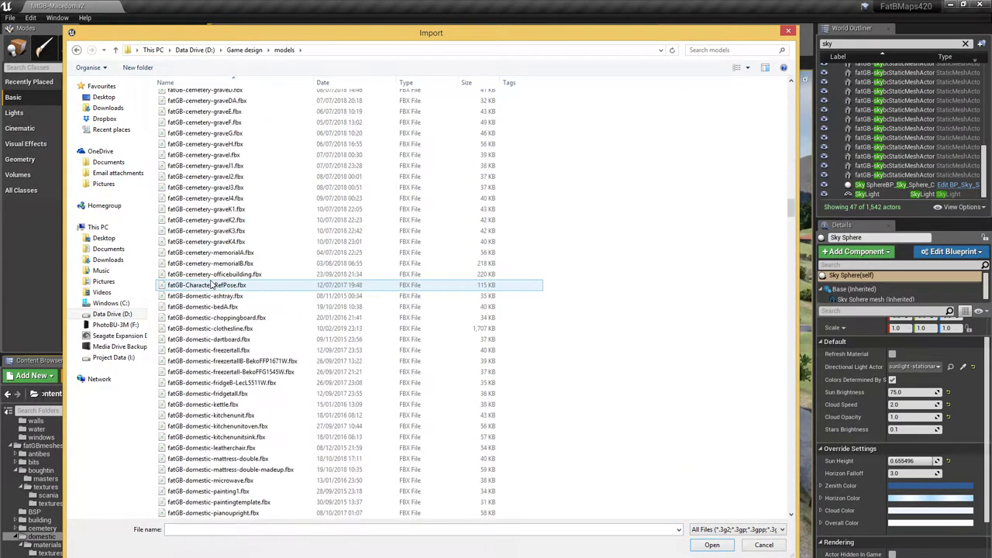
scroll(211, 285, "up", 9)
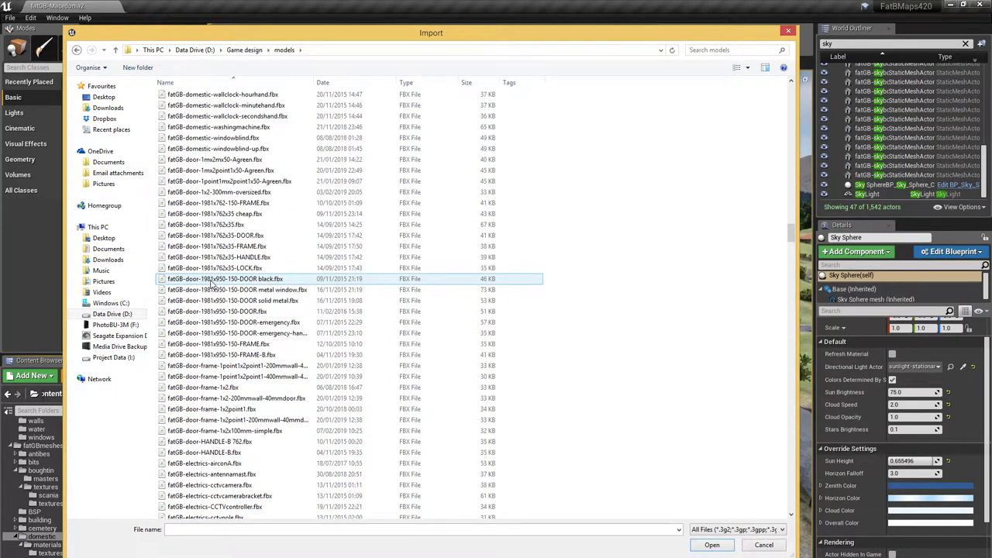
scroll(209, 155, "up", 7)
scroll(208, 148, "up", 3)
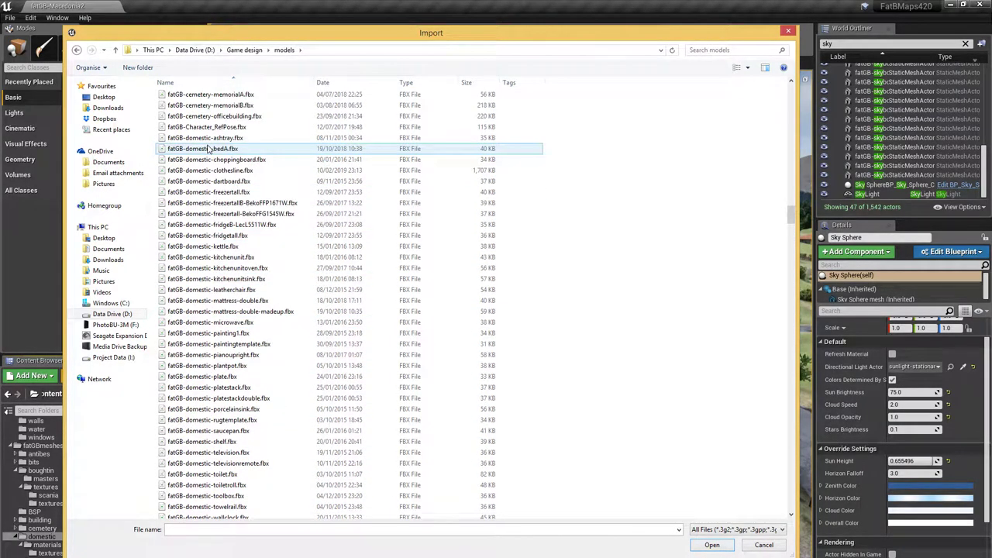
double_click(209, 170)
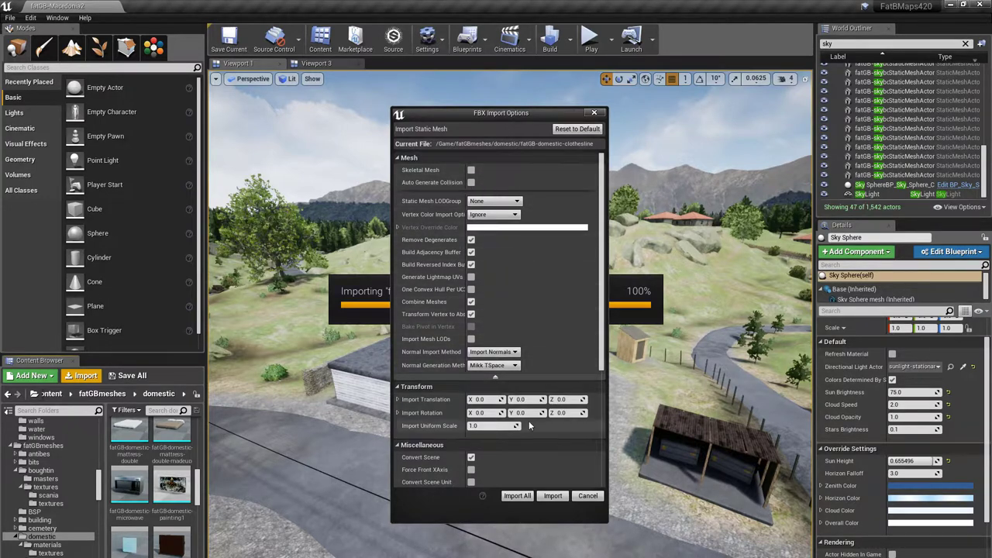
left_click(553, 496)
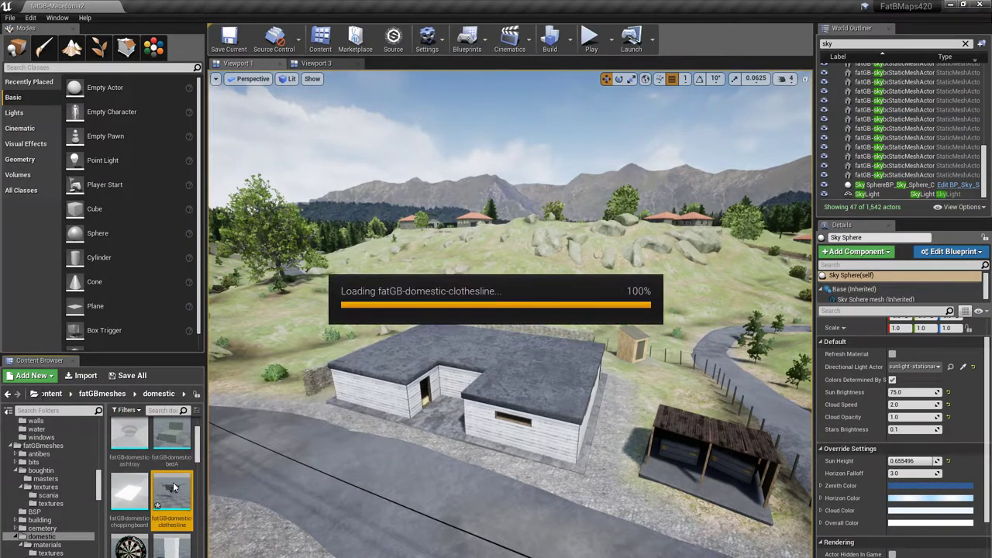
Open the imported fatGB-domestic-clothesline mesh for editing and review its material slots and LOD 0 sections
double_click(171, 488)
scroll(352, 237, "down", 5)
left_click_drag(353, 238, 346, 306)
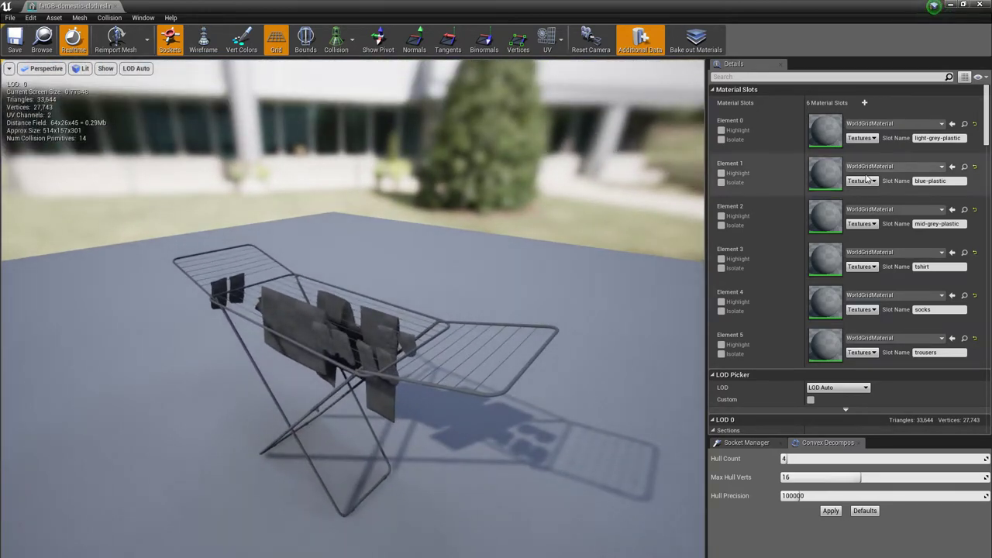
scroll(844, 250, "down", 3)
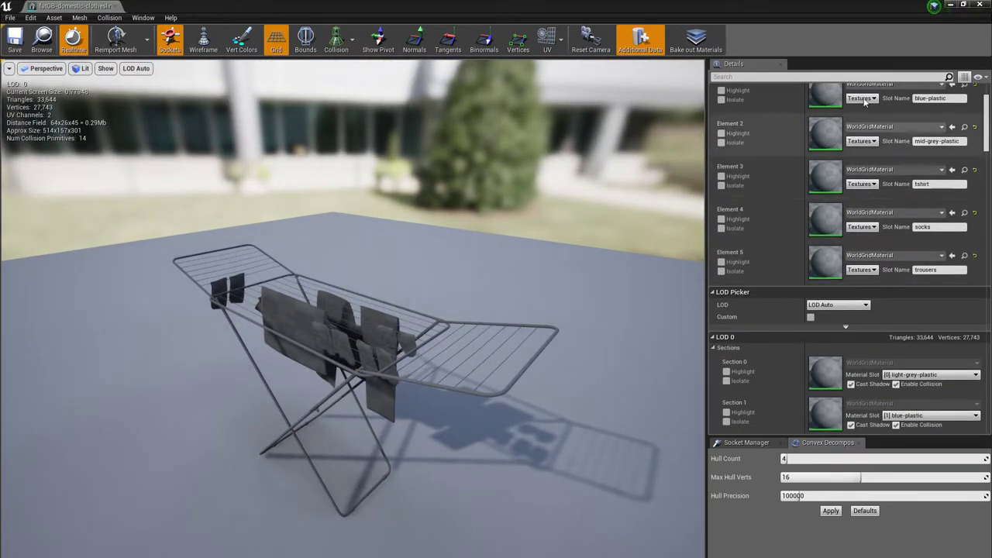
scroll(814, 342, "down", 9)
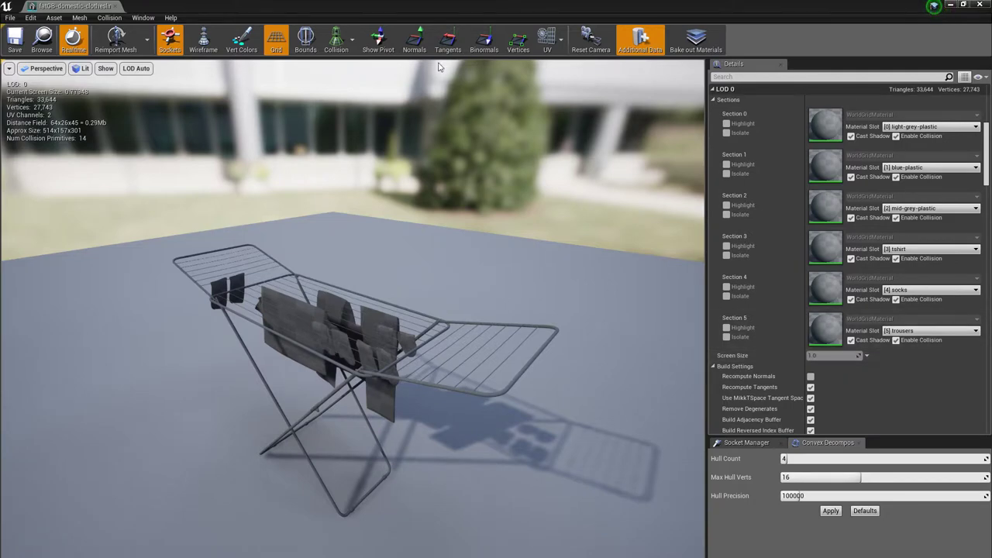
Display the clothesline's UV channel 1, enable Generate Lightmap UVs in the build settings and apply the changes
left_click(547, 39)
left_click(546, 83)
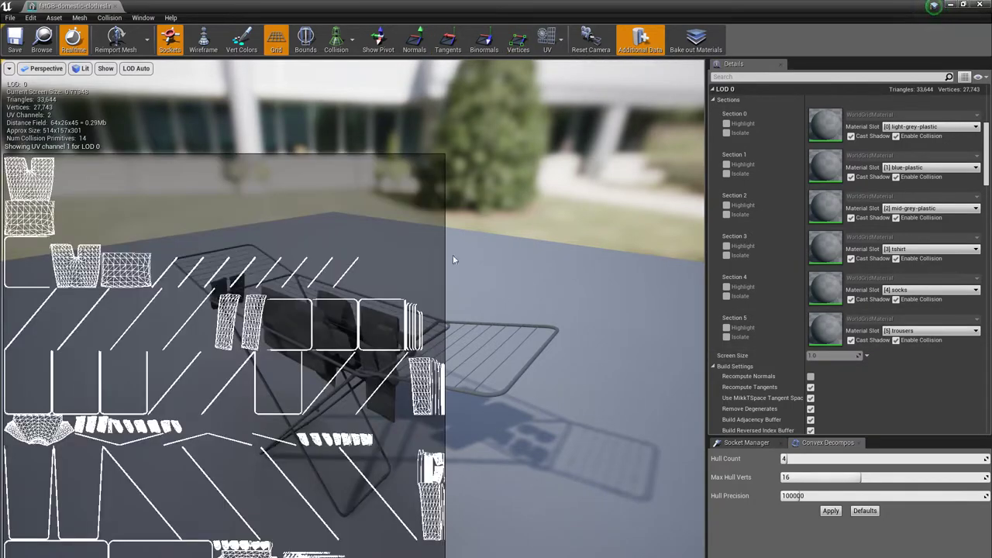
scroll(877, 308, "down", 5)
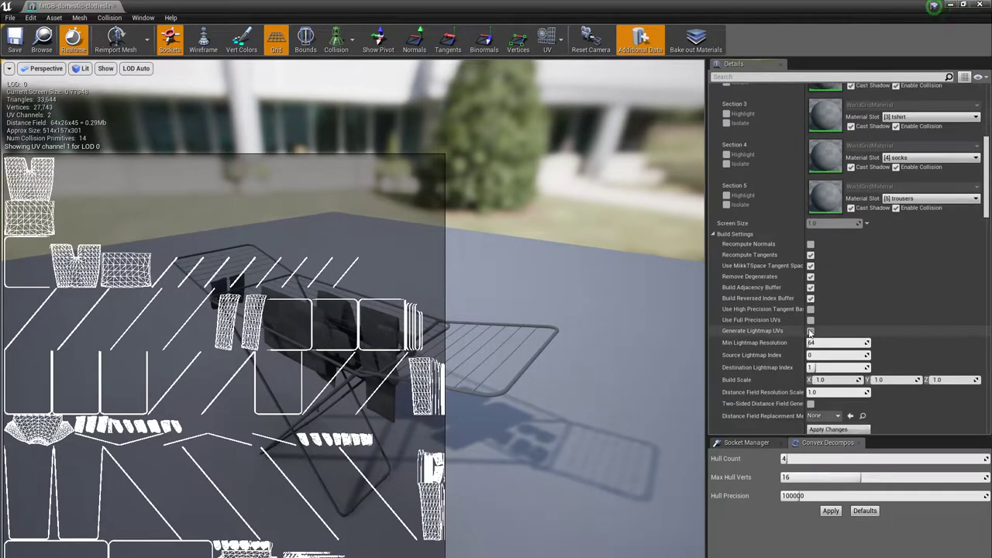
left_click(811, 331)
scroll(834, 400, "down", 1)
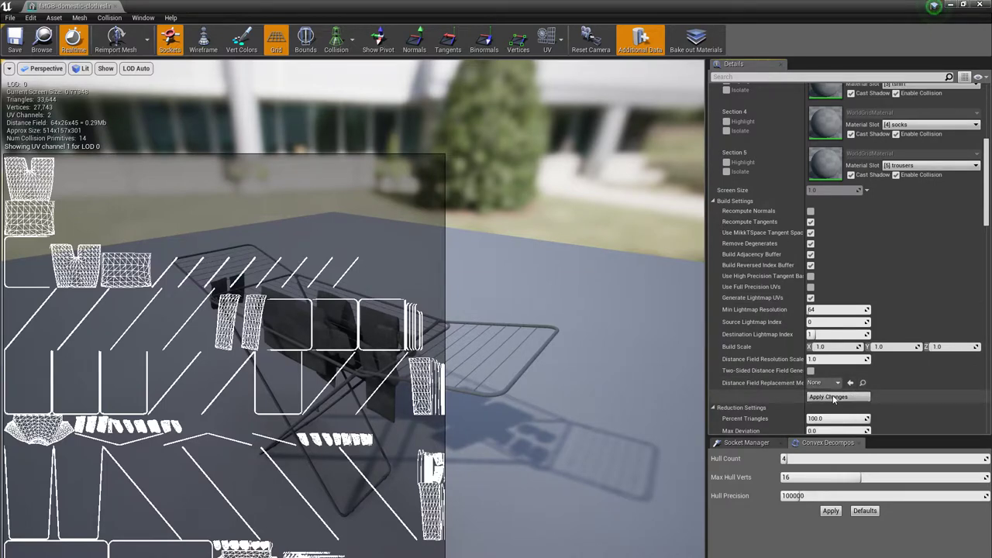
left_click(830, 397)
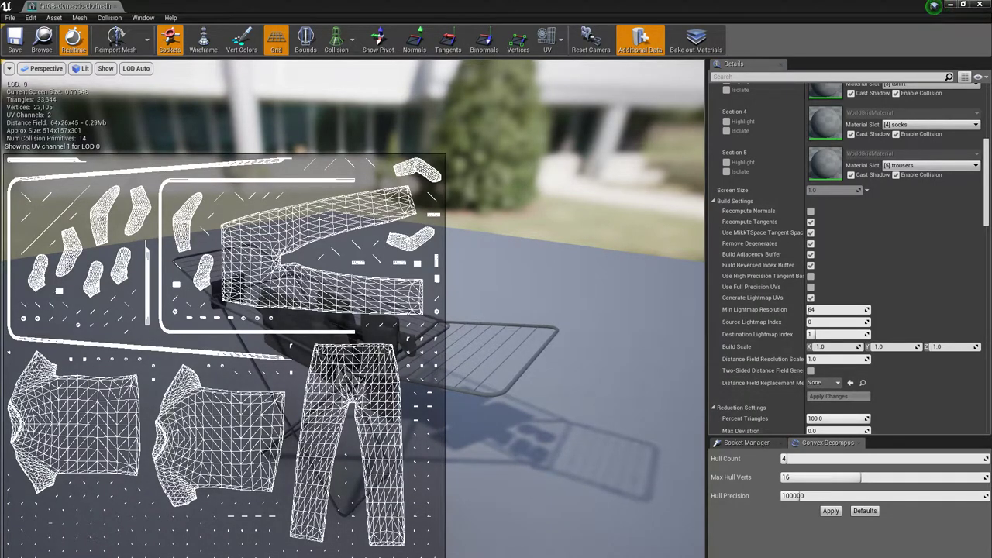
Try a Min Lightmap Resolution of 128 for the clothesline's lightmap UVs and apply the changes
left_click(825, 311)
type("128")
key("Return")
left_click(827, 396)
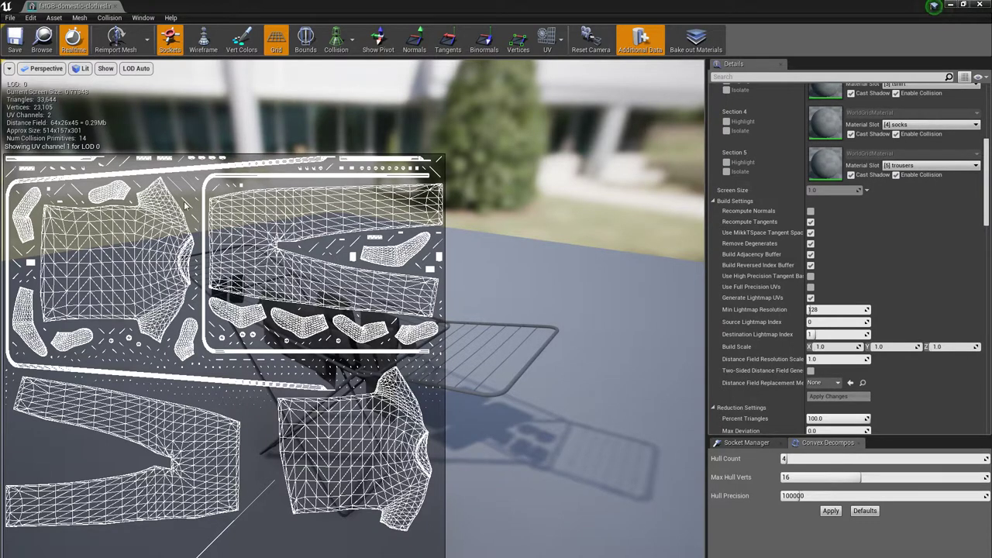
Return the Min Lightmap Resolution to 64 and apply the changes
double_click(822, 310)
type("64")
key("Return")
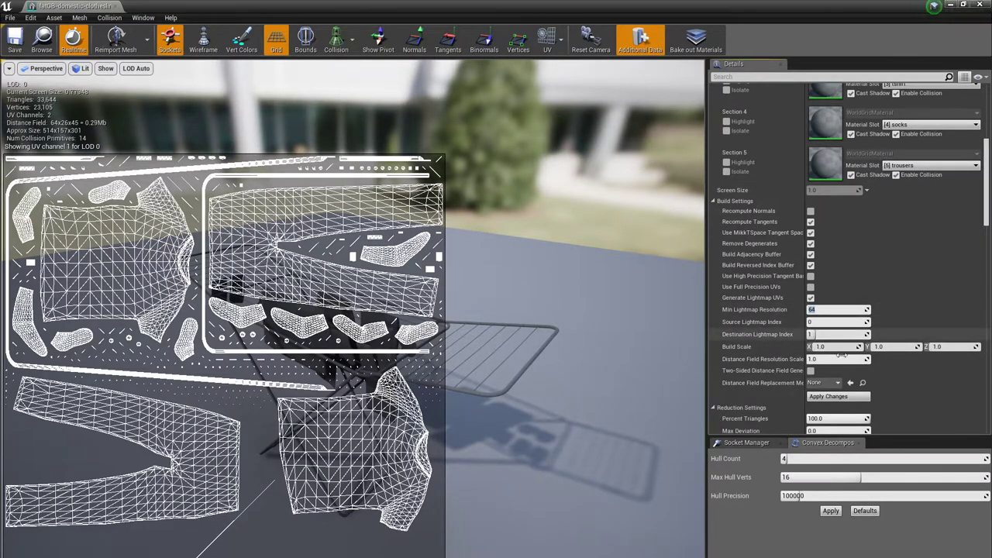
left_click(839, 397)
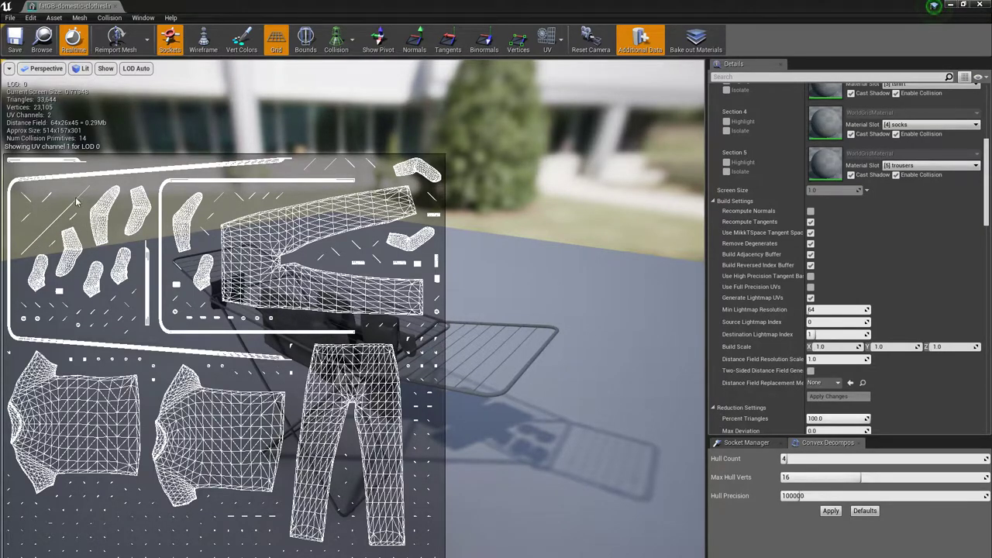
Switch to LightWave Modeler, examine the clothesline layer's point, edge and polygon statistics, and return to the Unreal mesh editor
left_click(299, 539)
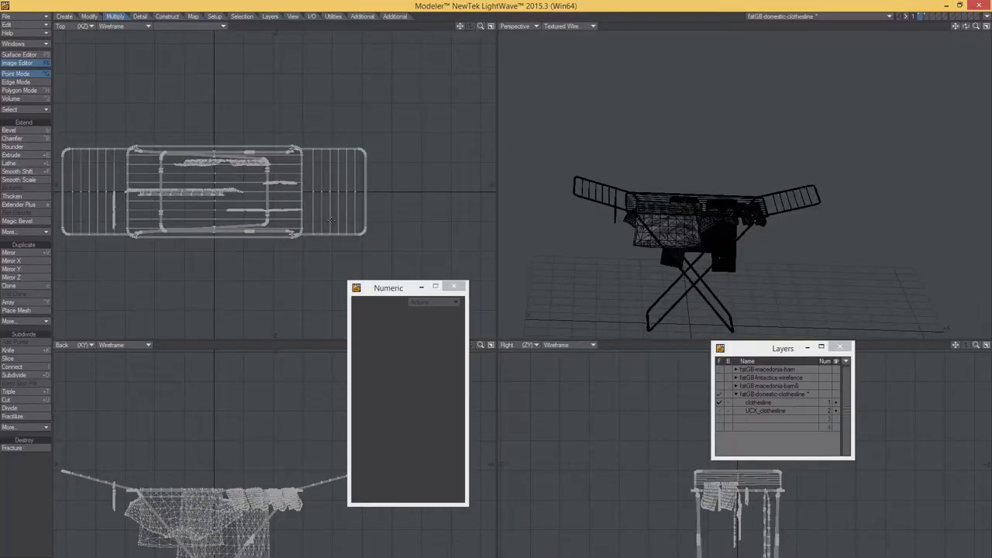
left_click_drag(401, 290, 991, 319)
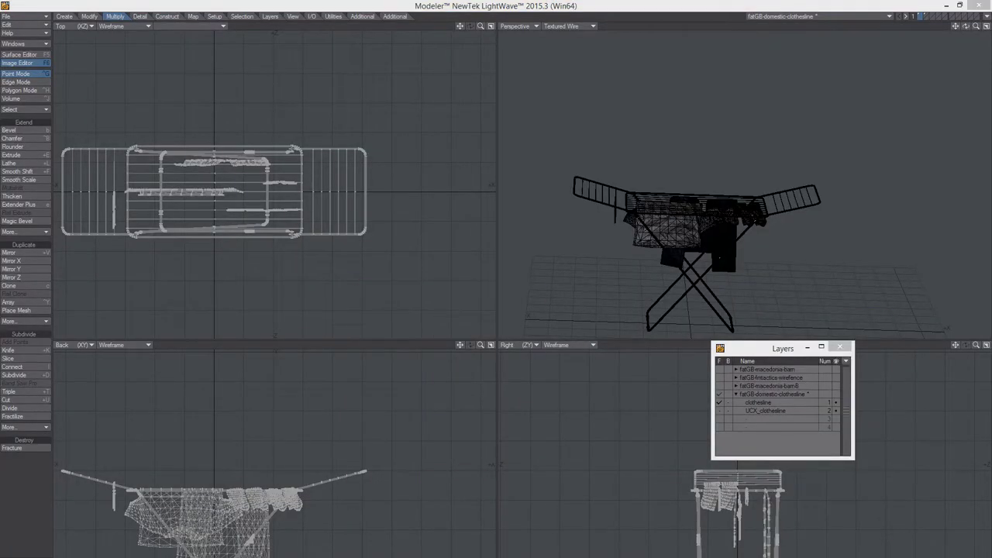
key("w")
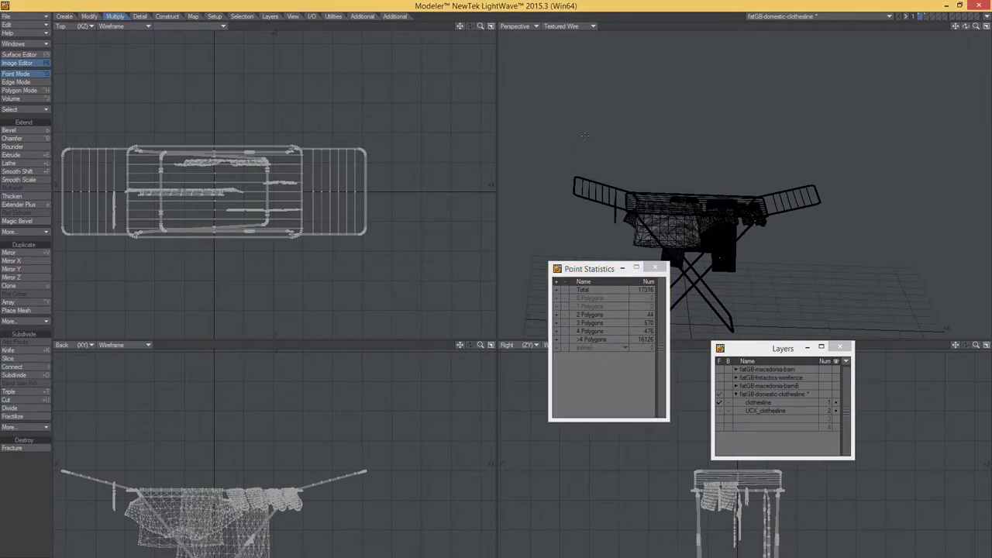
key("ctrl+h")
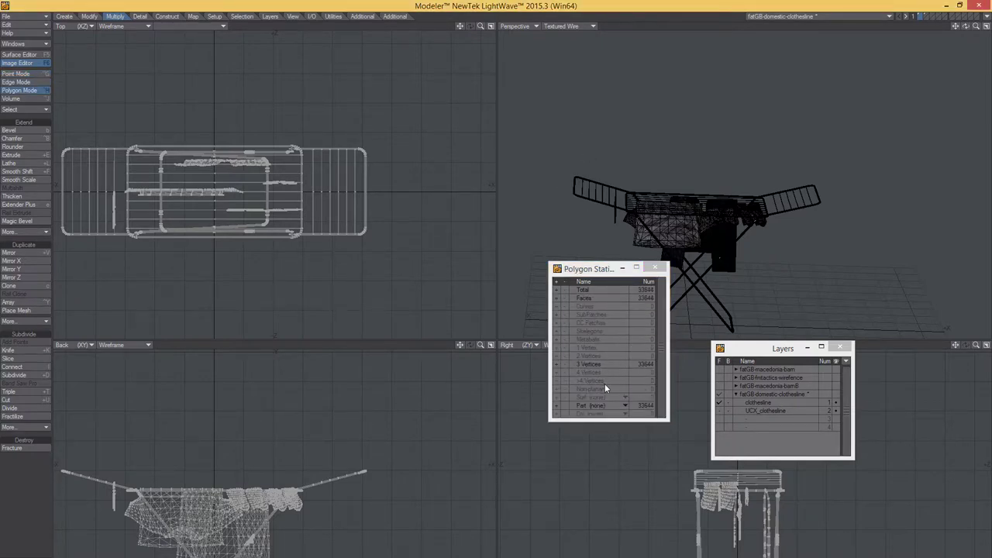
key("ctrl+g")
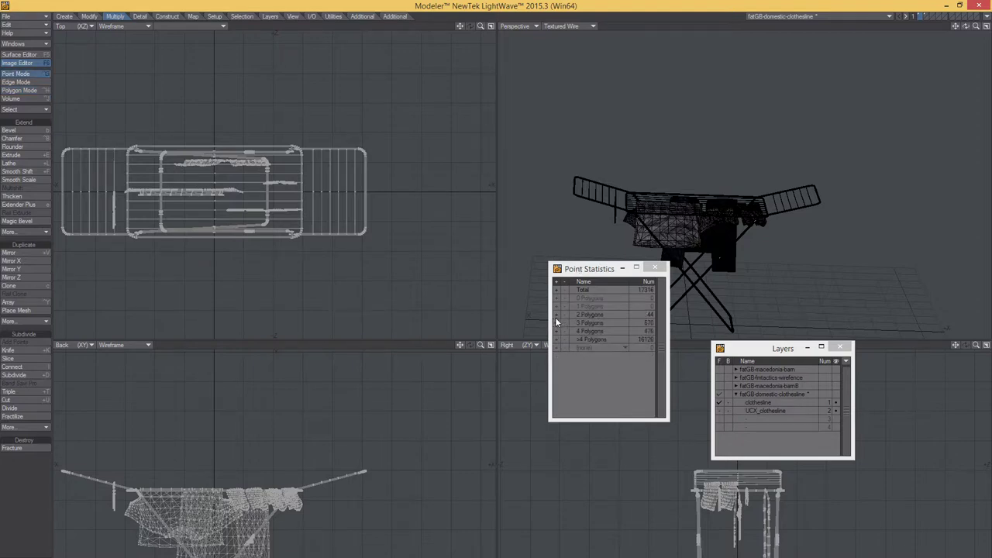
key("ctrl+h")
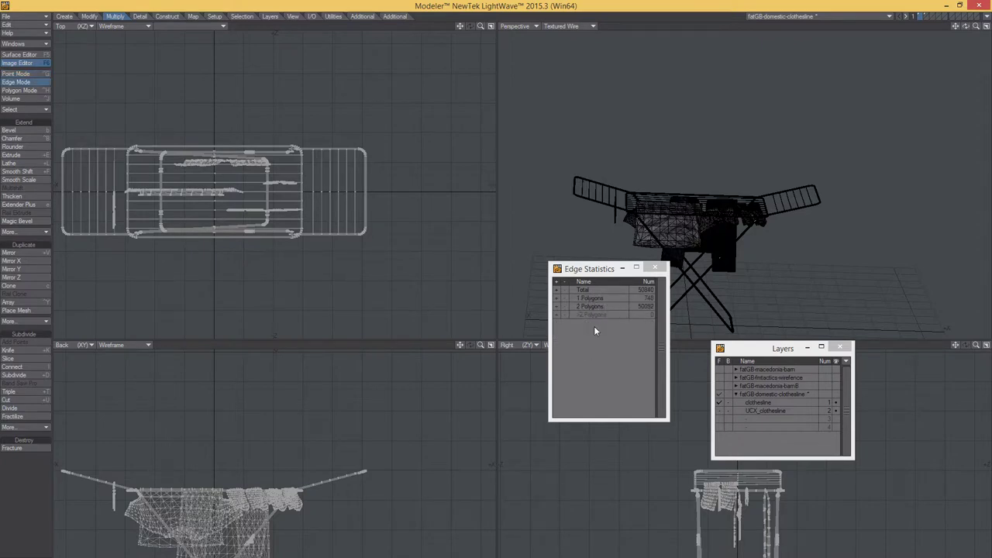
key("ctrl+j")
left_click_drag(705, 206, 725, 136, "alt")
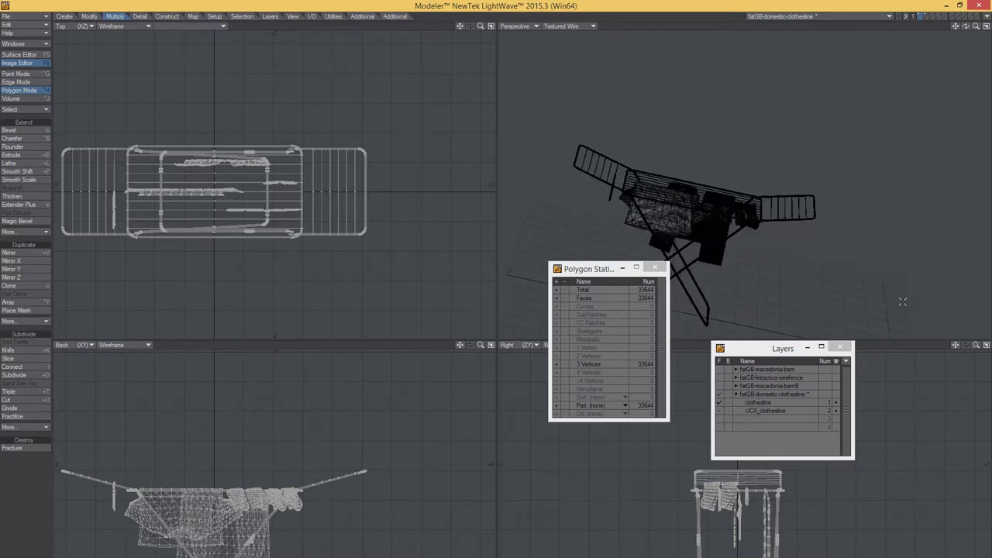
left_click(394, 557)
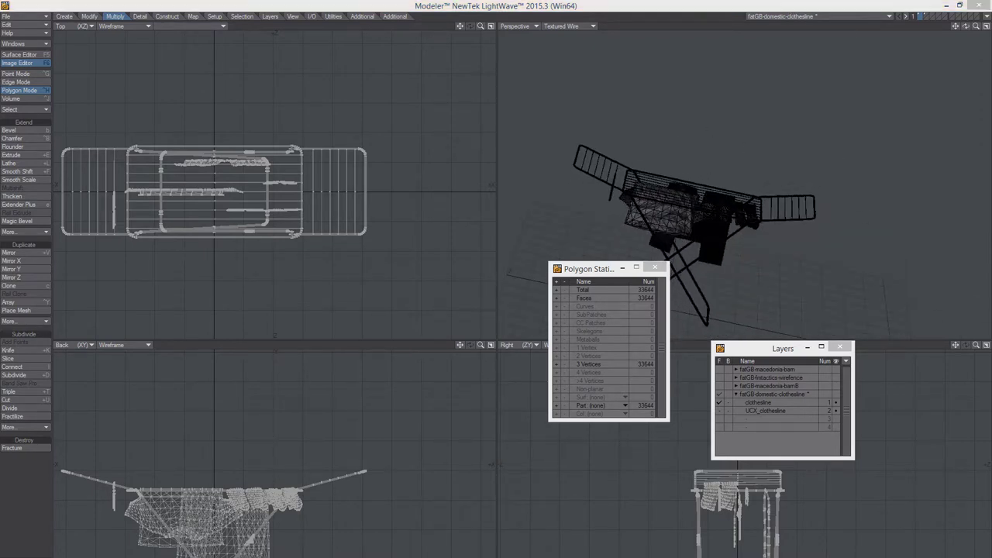
left_click(282, 547)
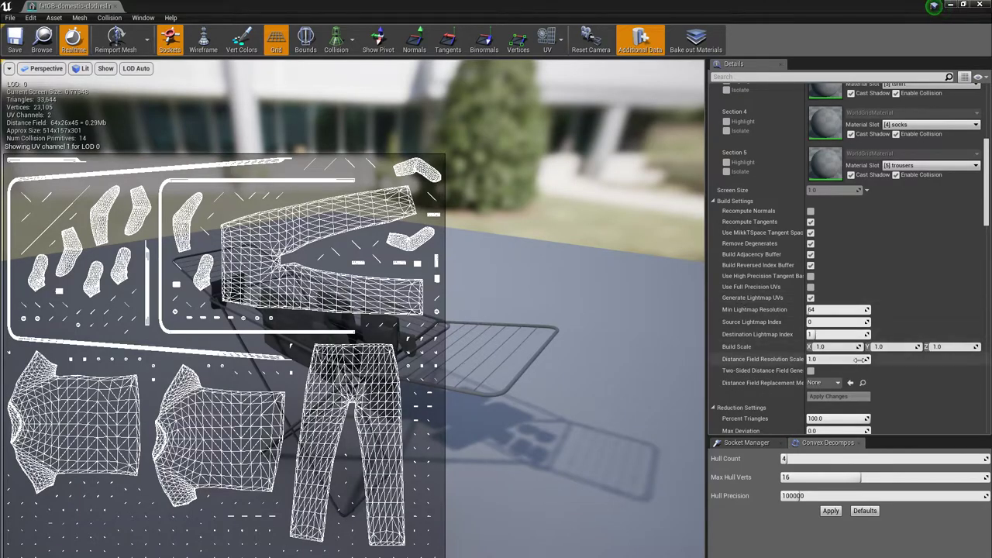
Set the mesh reduction's Percent Triangles to 90 and apply the changes
scroll(853, 341, "up", 10)
scroll(860, 361, "down", 10)
left_click(825, 200)
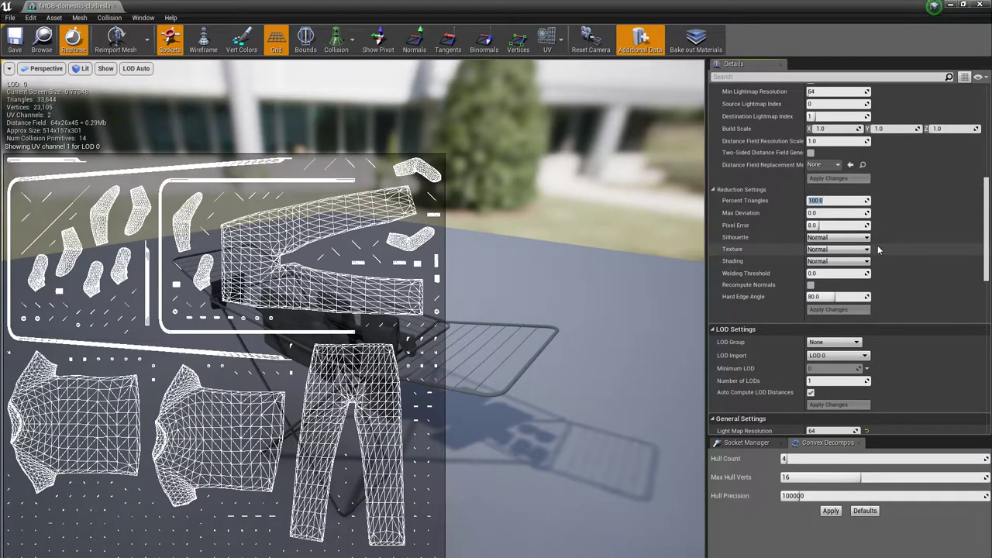
type("90")
key("Return")
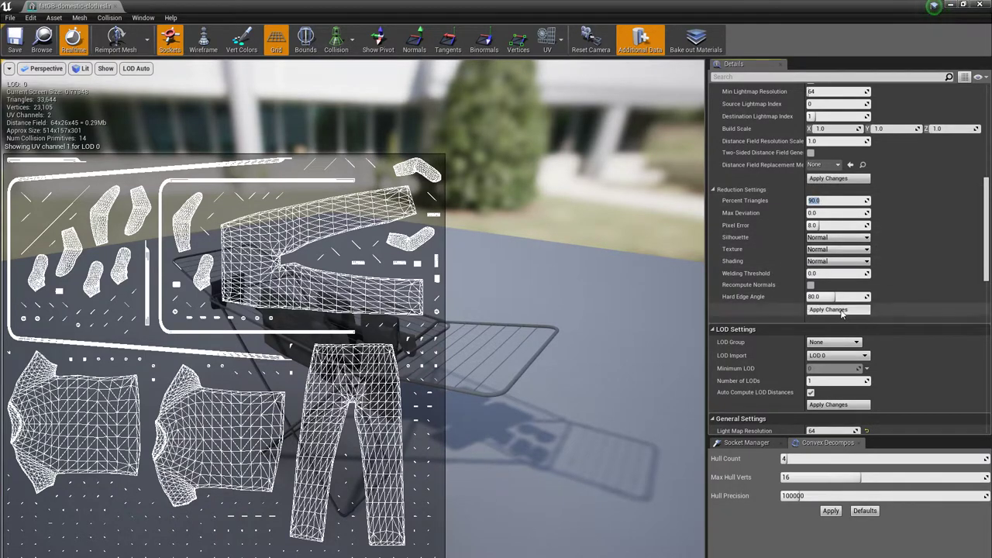
left_click(828, 310)
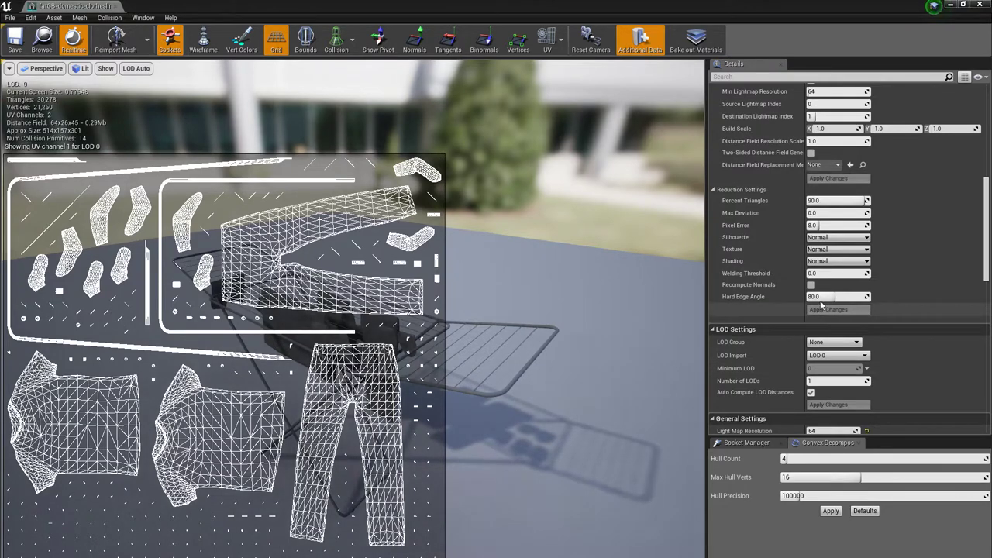
Lower Percent Triangles to 80 in the reduction settings and apply the changes
left_click(815, 201)
type("80")
key("Return")
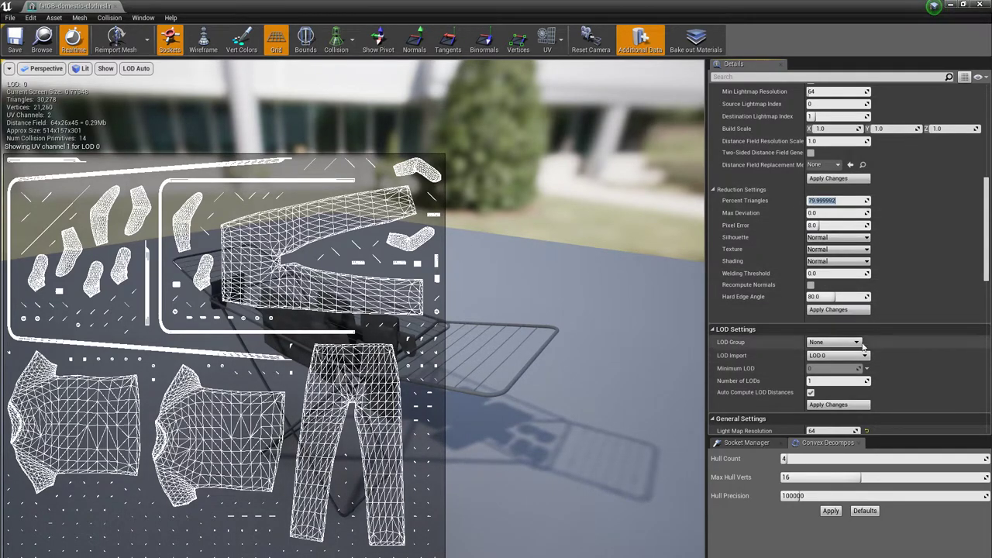
left_click(828, 309)
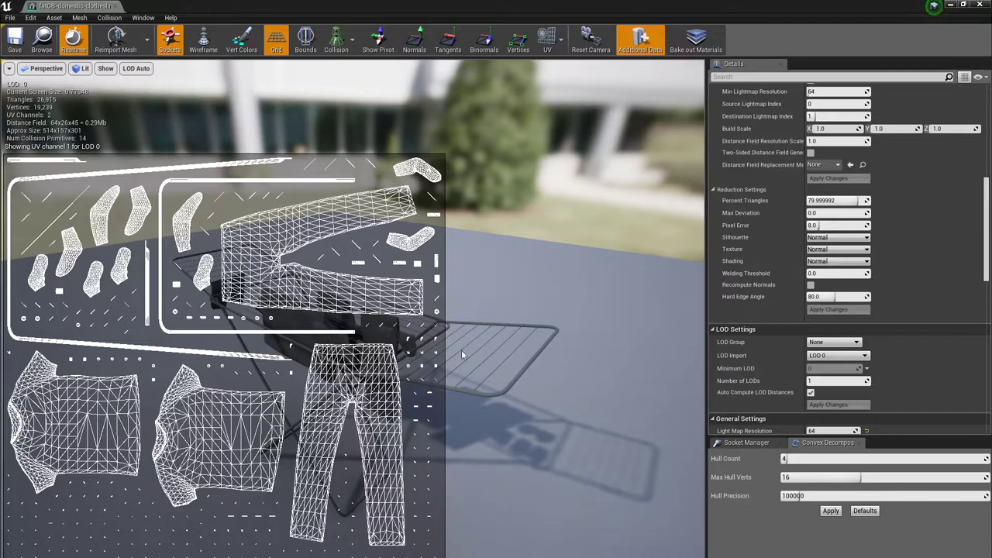
Lower Percent Triangles to 60 in the reduction settings and apply the changes
right_click_drag(515, 376, 419, 374)
left_click(825, 199)
type("60")
key("Return")
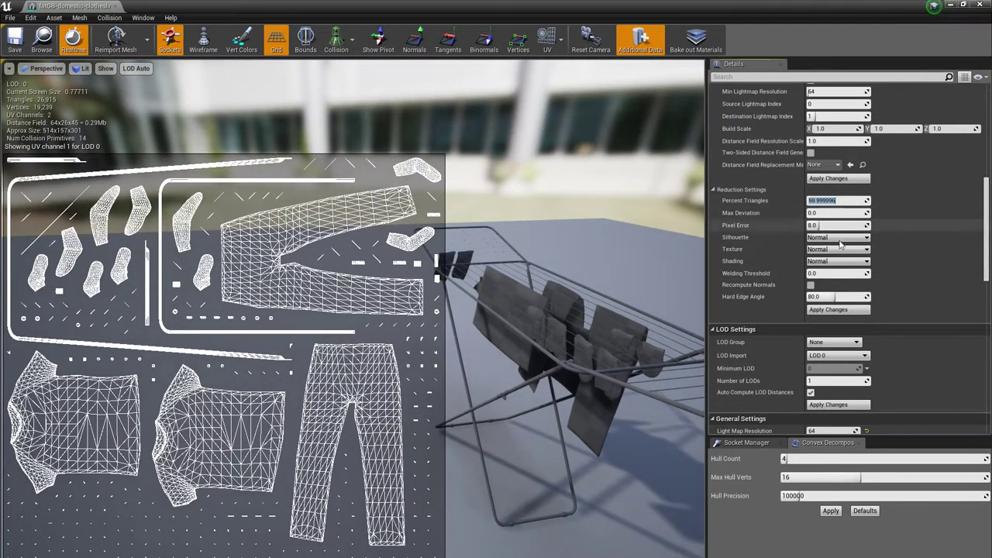
left_click(828, 310)
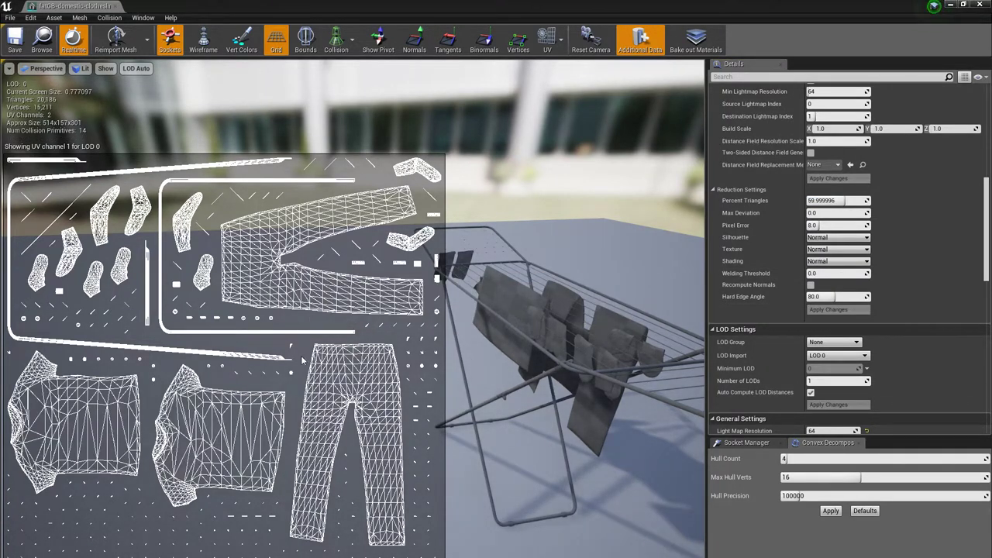
Check the reduced clothes in the preview, set Percent Triangles to 50 and apply the changes
key("w")
right_click_drag(271, 347, 411, 350)
key("s")
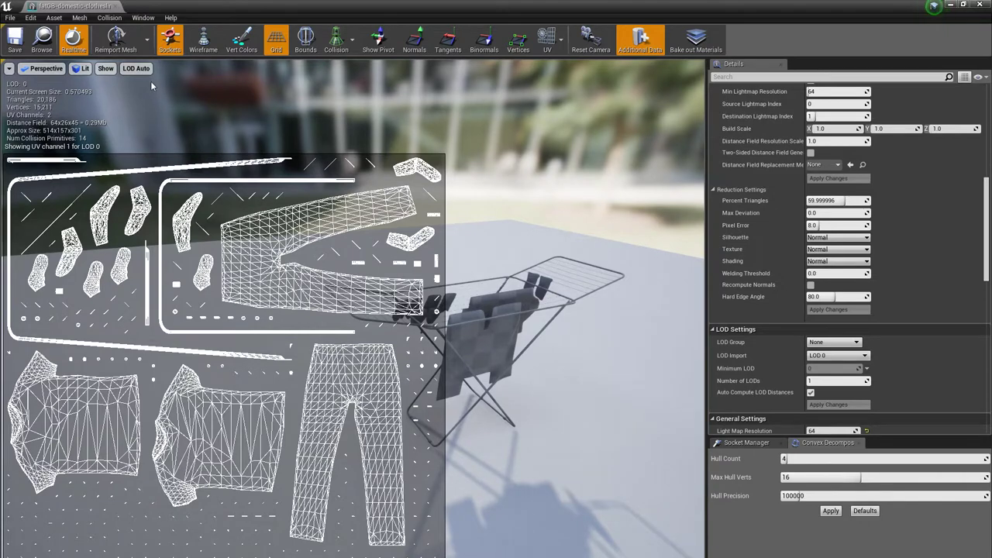
mouse_move(423, 395)
left_mouse_down()
mouse_move(403, 395)
mouse_move(423, 396)
left_mouse_up()
left_click(822, 202)
type("50")
key("Return")
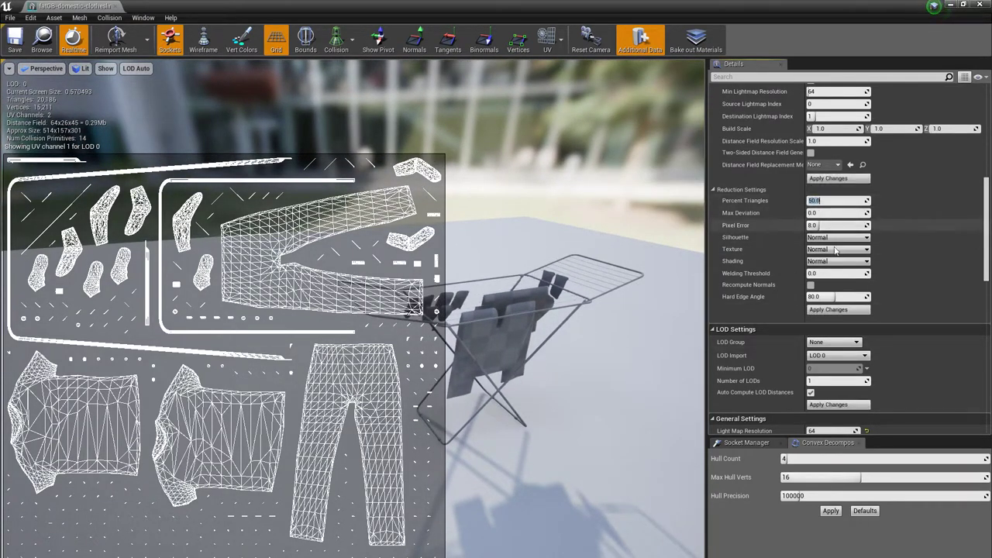
left_click(828, 310)
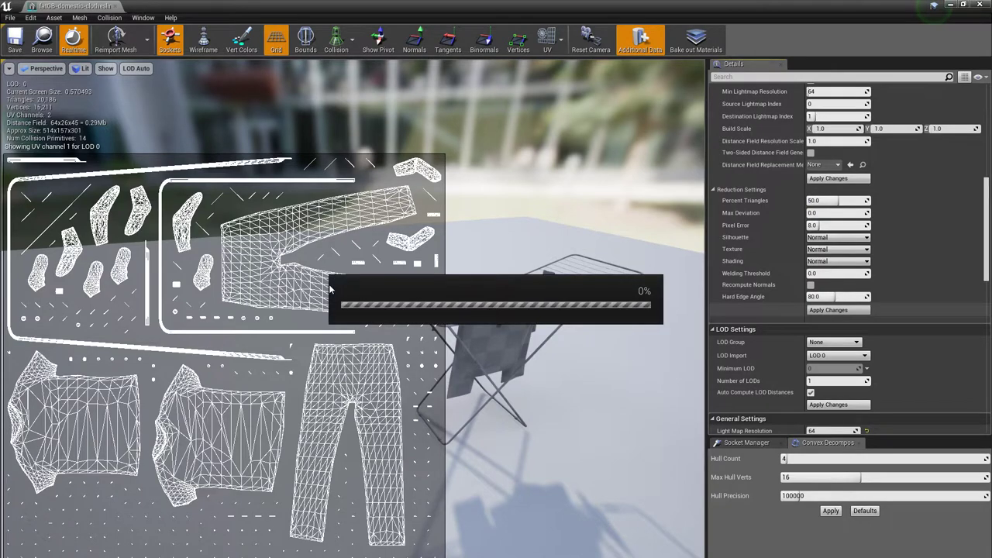
Set the clothesline's number of LODs to 3 with Auto Compute LOD Distances off, and apply the changes
left_click_drag(479, 342, 574, 279)
left_click(135, 69)
left_click(137, 101)
left_click(175, 90)
scroll(814, 302, "down", 3)
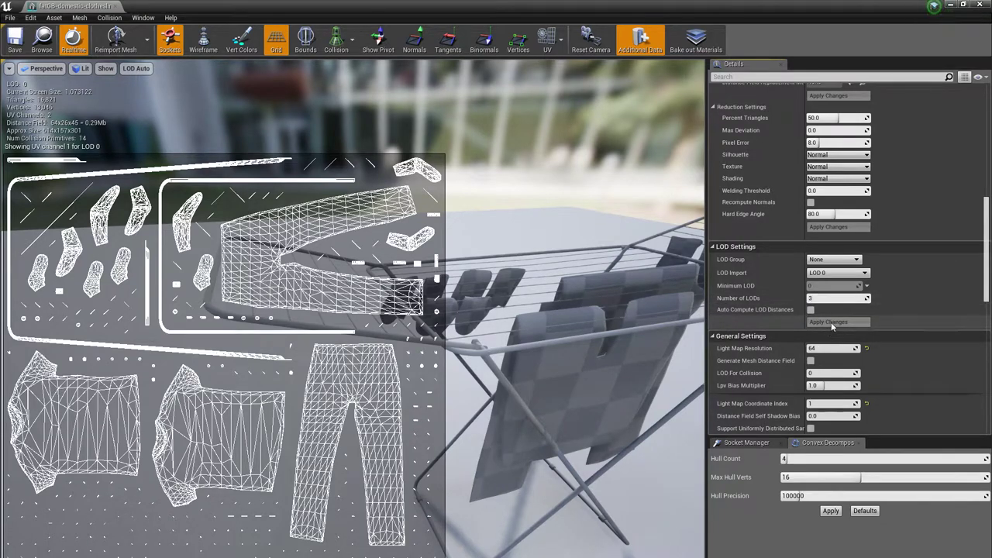
key("Return")
left_click(833, 323)
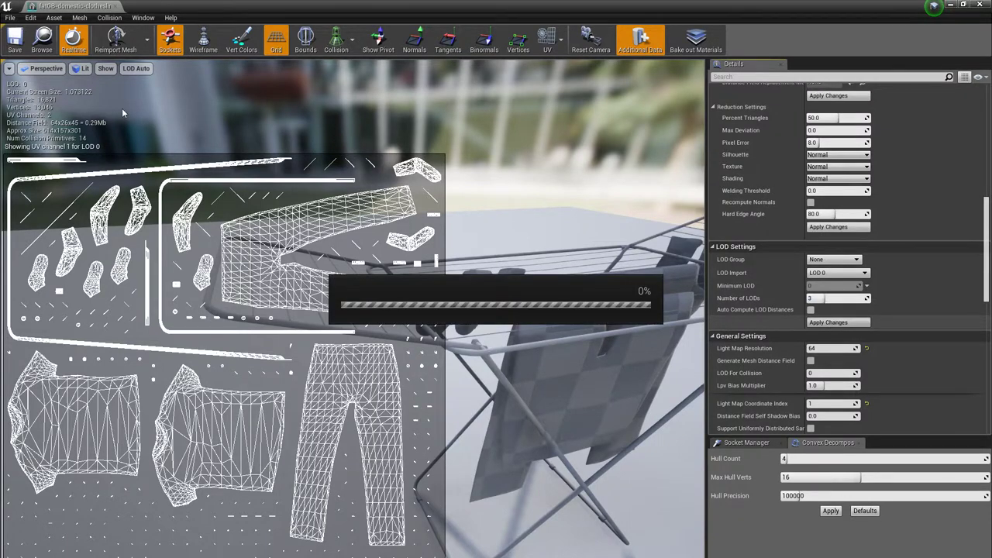
Preview LOD 1 of the clothesline and examine the mesh from near and far along with its LOD settings
left_click(135, 68)
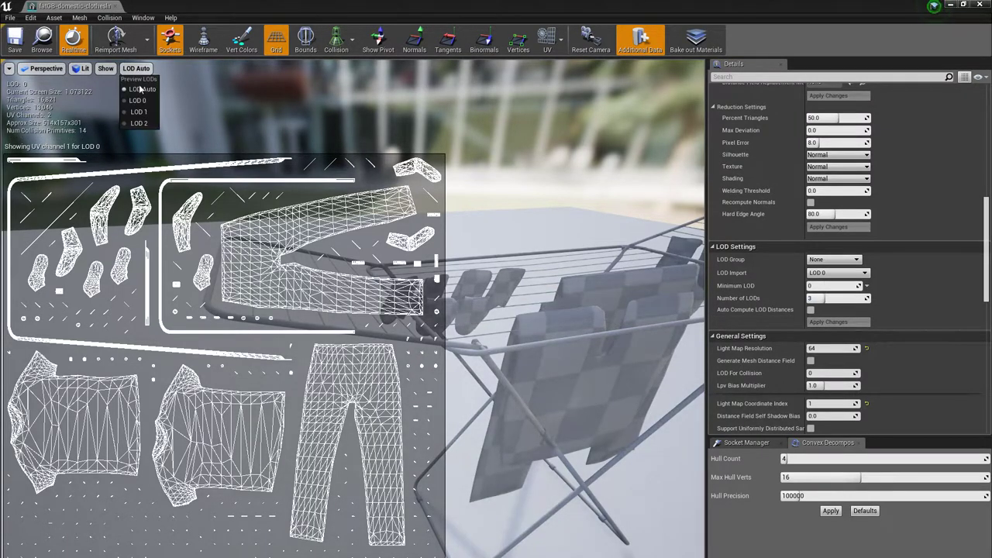
left_click(137, 114)
left_click_drag(300, 96, 341, 132)
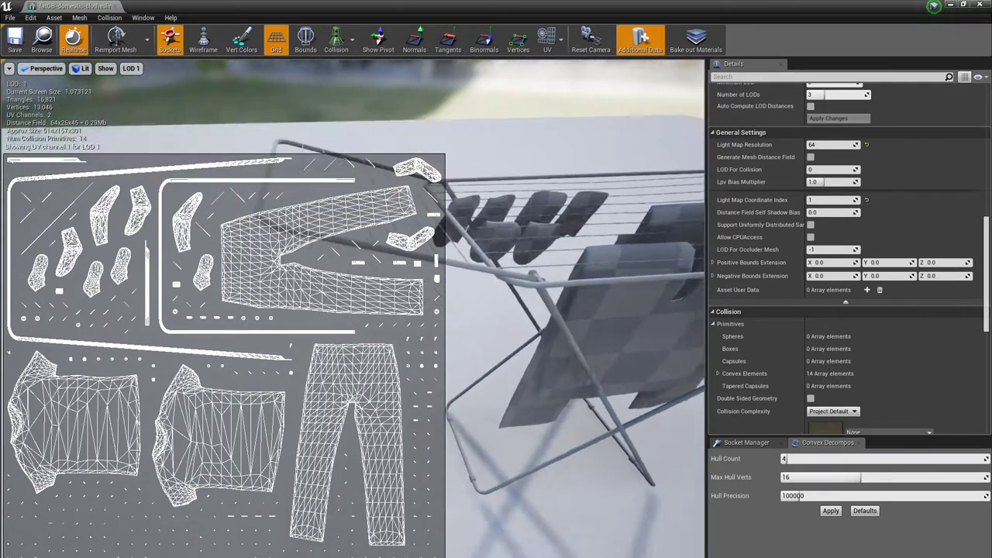
right_click_drag(300, 97, 300, 155)
left_click_drag(299, 96, 372, 128)
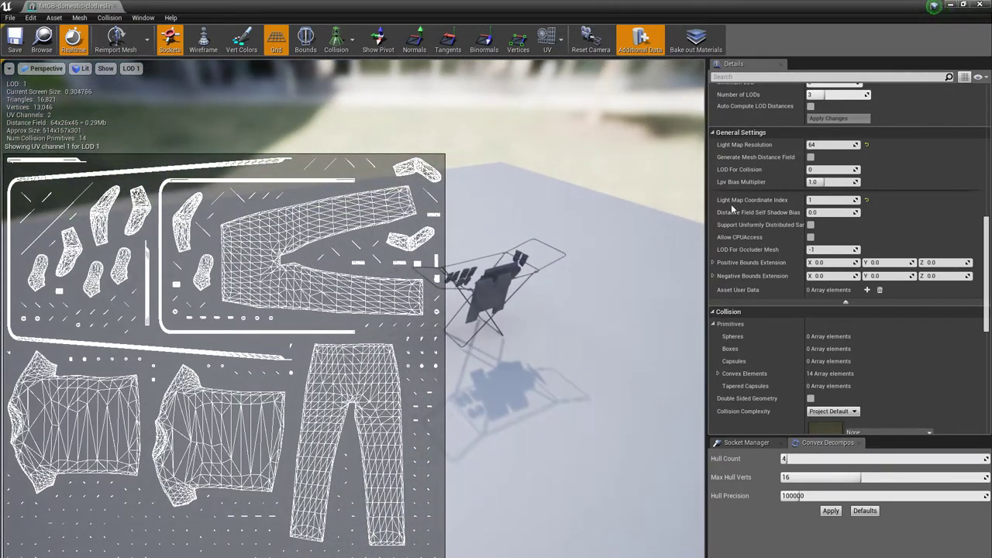
scroll(884, 210, "up", 3)
scroll(884, 210, "up", 3)
scroll(877, 211, "down", 2)
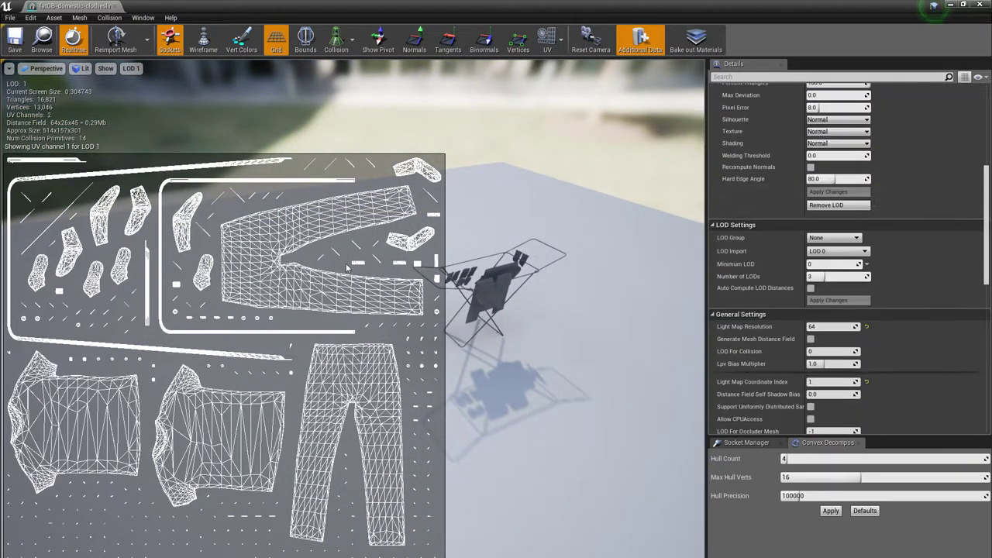
left_click(131, 68)
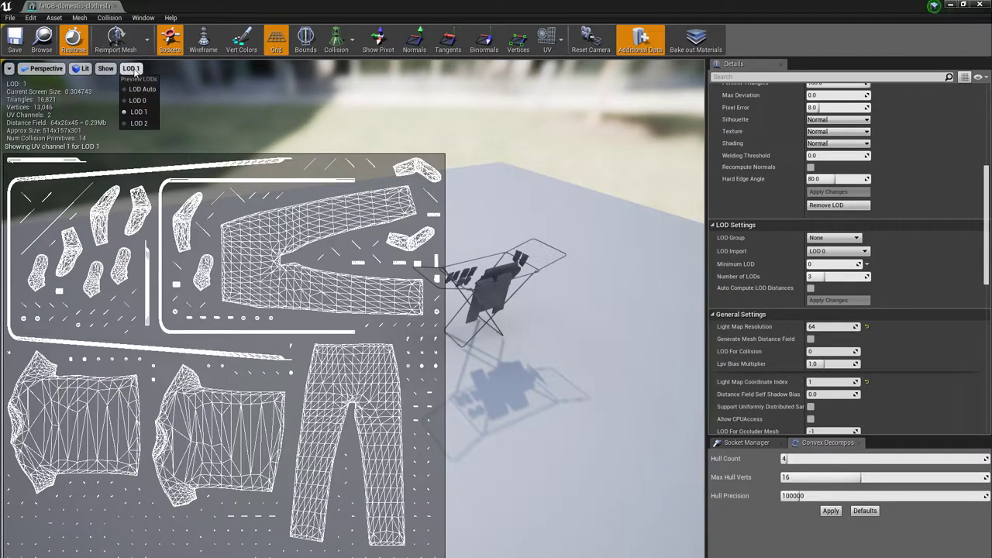
left_click(288, 94)
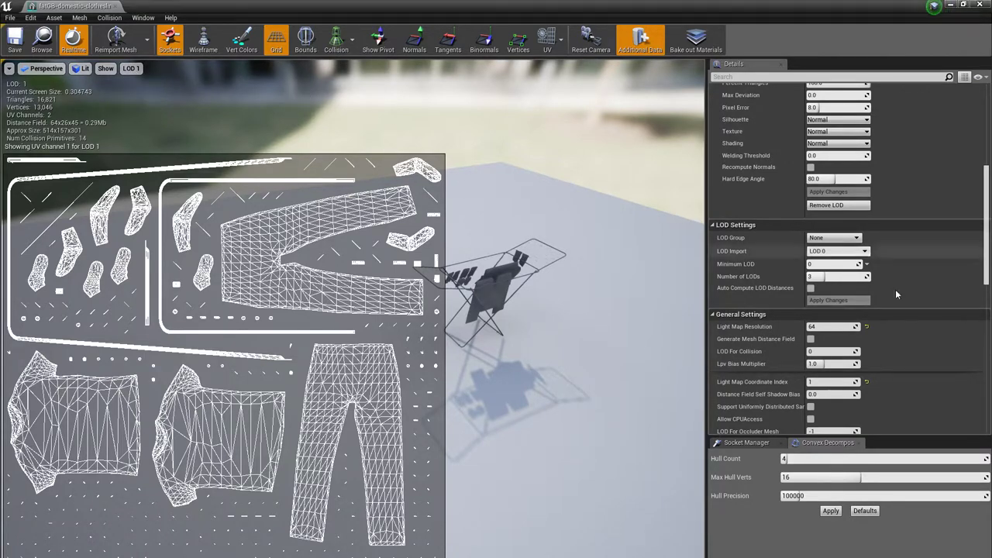
Set the Percent Triangles reduction of LOD 1 to 50 and apply the change
scroll(830, 275, "up", 3)
scroll(830, 275, "up", 2)
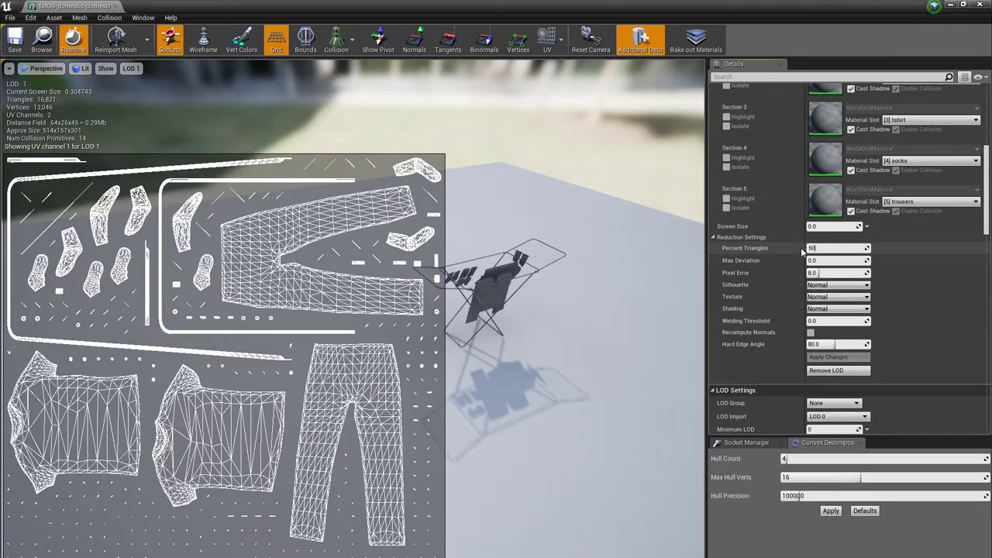
key("Return")
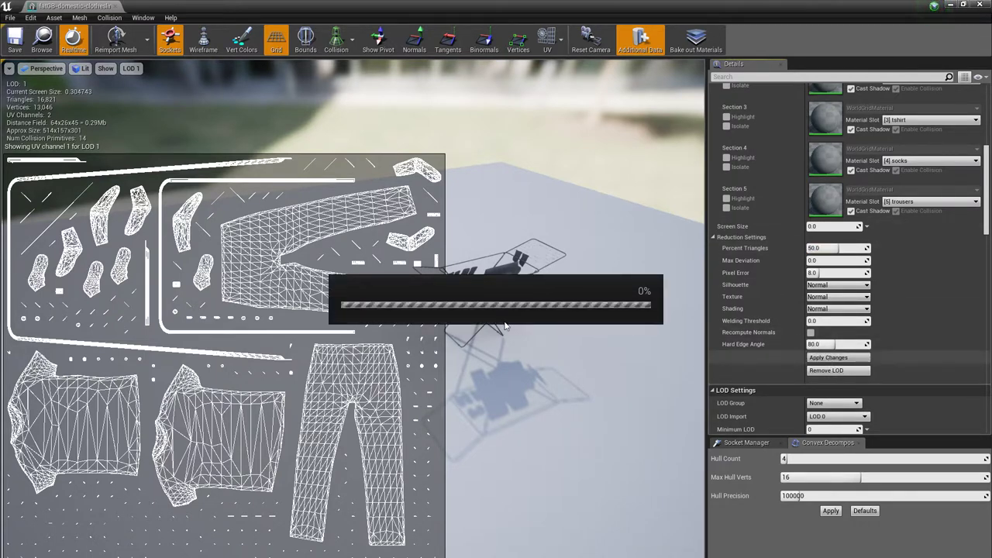
Inspect the reduced clothesline mesh up close, and close its mesh editor
key("w")
right_click_drag(505, 325, 555, 307)
key("w")
left_click_drag(441, 283, 504, 328)
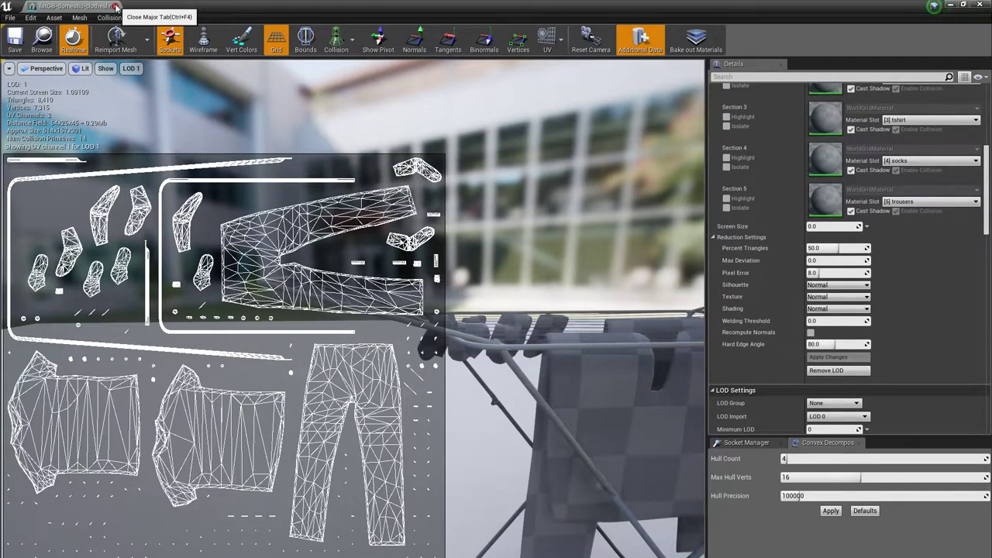
left_click(115, 6)
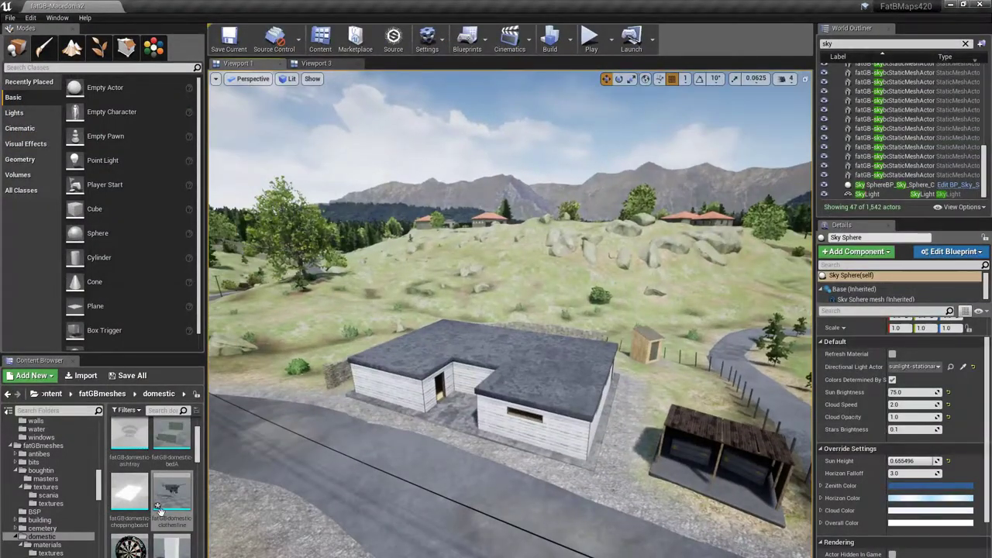
Import all seven images from the bought assets folder Clothes Dryer + Clothes/Images into domestic/materials/textures
left_click(51, 553)
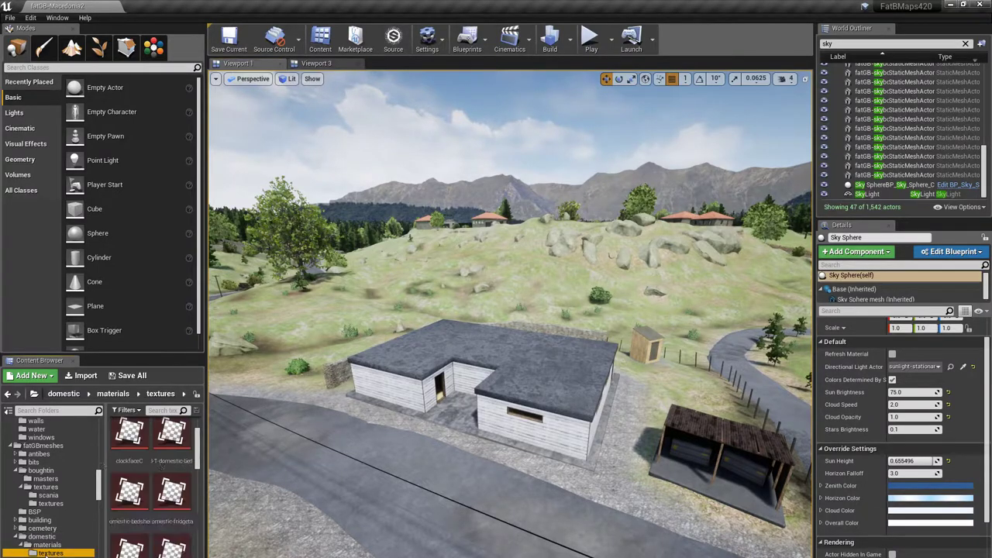
left_click(82, 375)
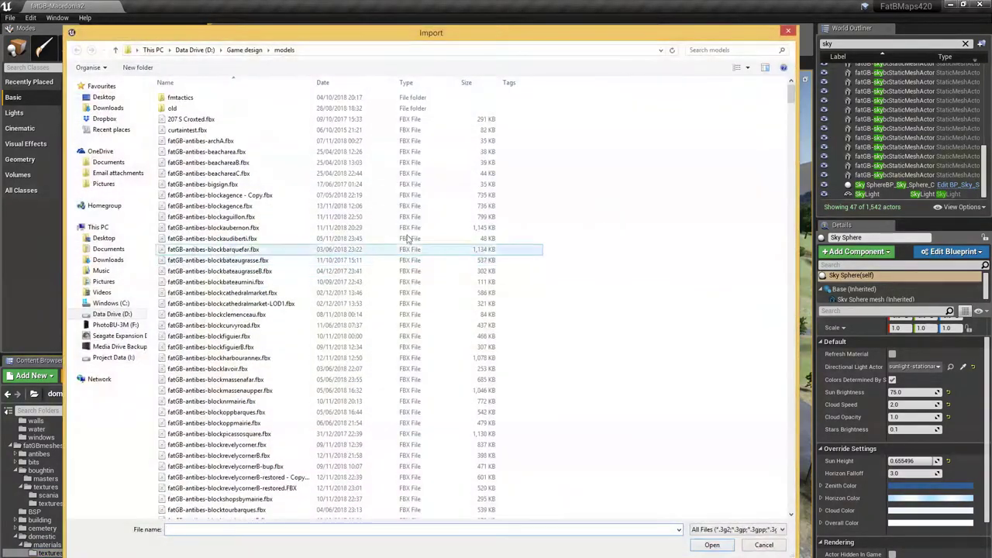
left_click(244, 50)
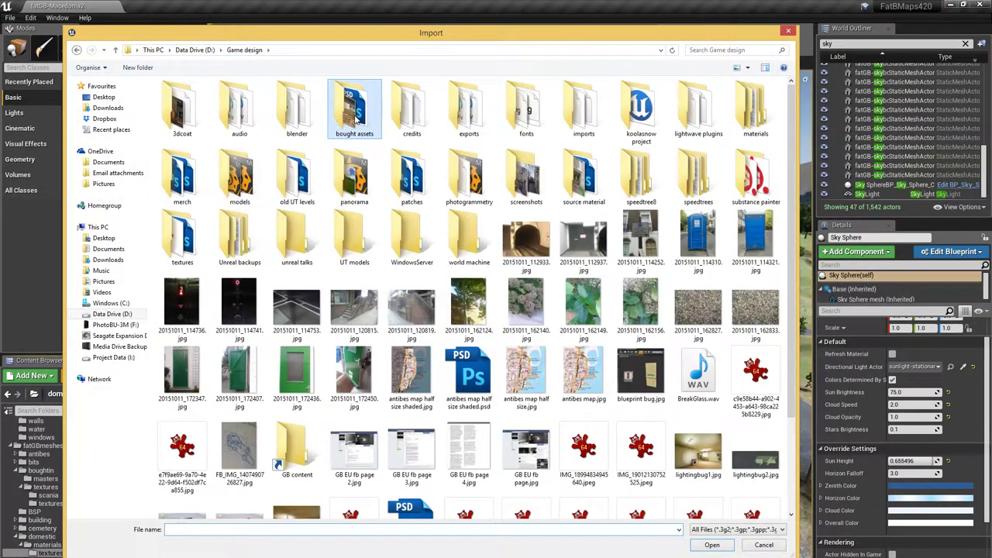
double_click(356, 118)
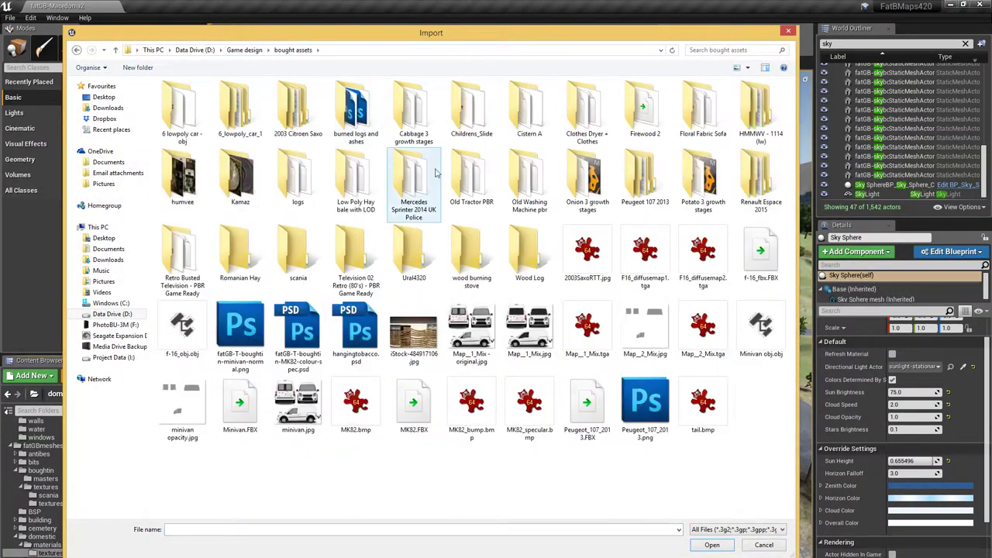
double_click(591, 116)
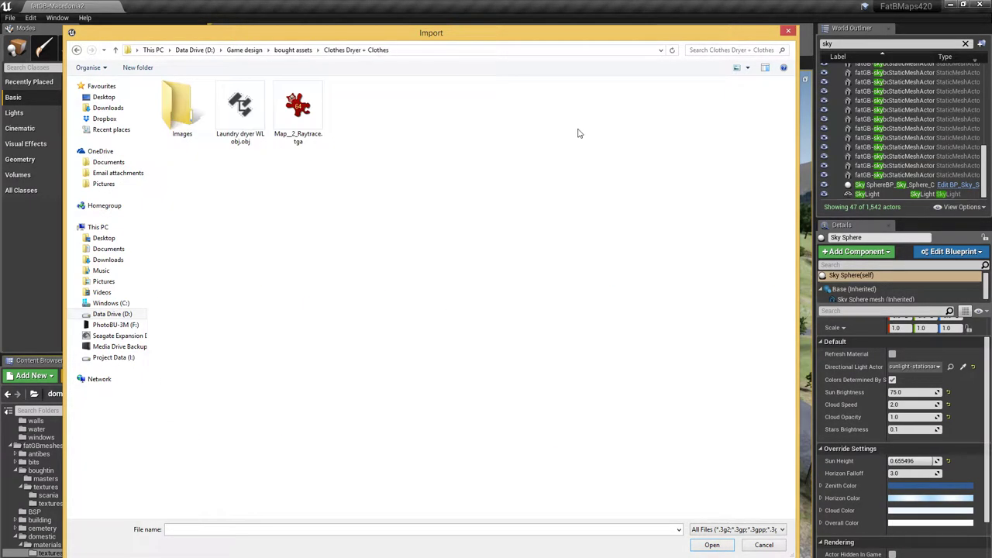
double_click(181, 123)
left_click_drag(177, 175, 582, 116)
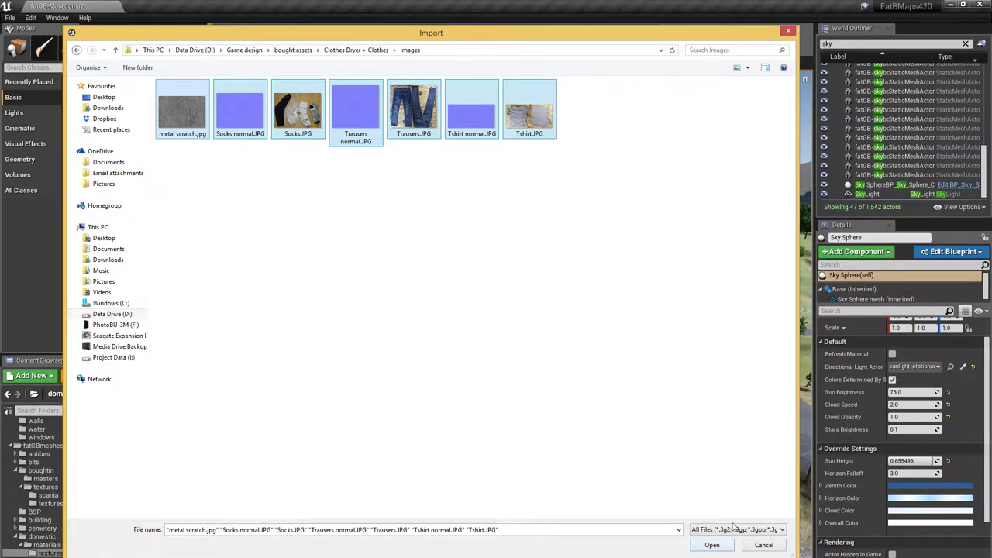
left_click(727, 545)
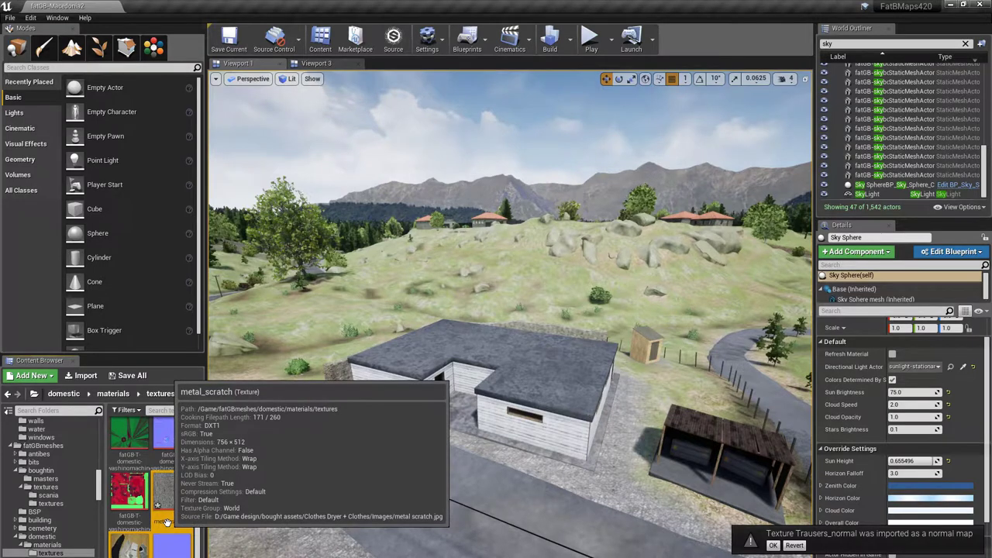
Rename the imported metal_scratch texture as cl_metal_scratch
left_click(187, 524)
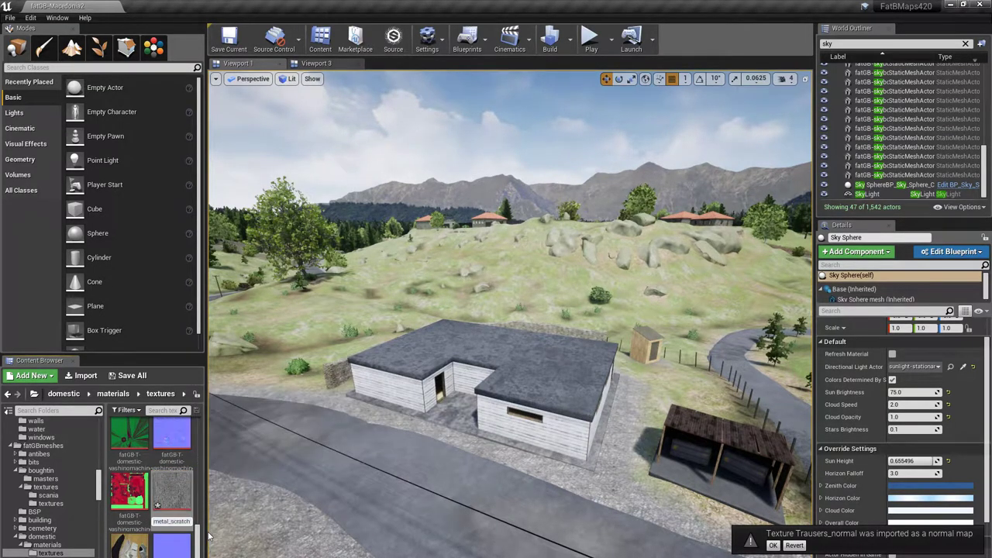
type("cl_")
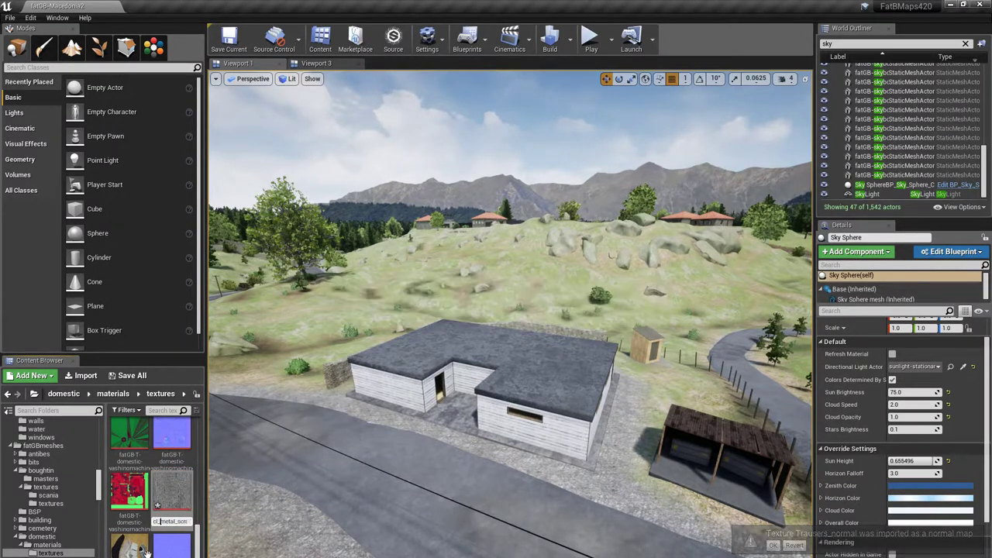
key("Return")
Rename the Tshirt texture as cl_Tshirt and its normal map as cl_Tshirt_normal
scroll(176, 550, "down", 8)
scroll(176, 550, "down", 5)
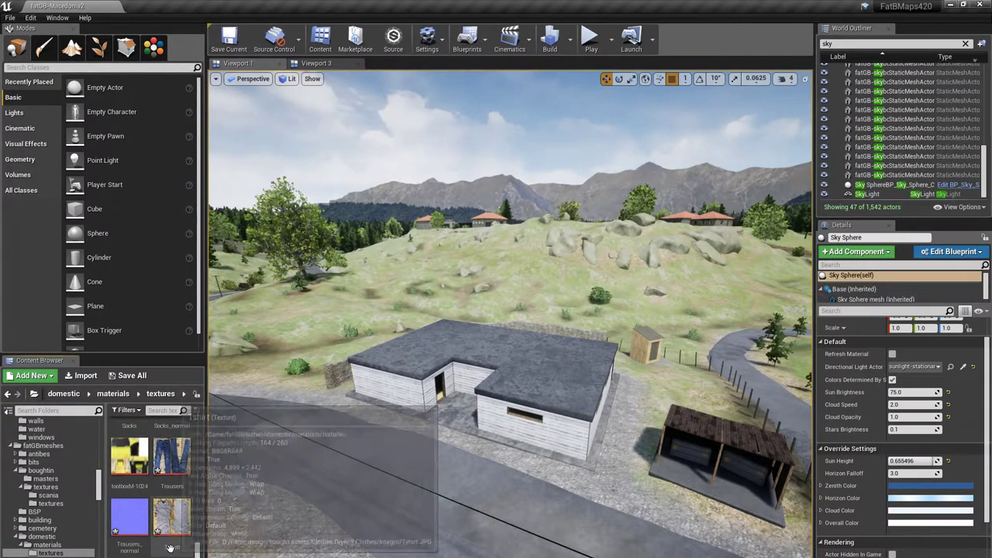
key("F2")
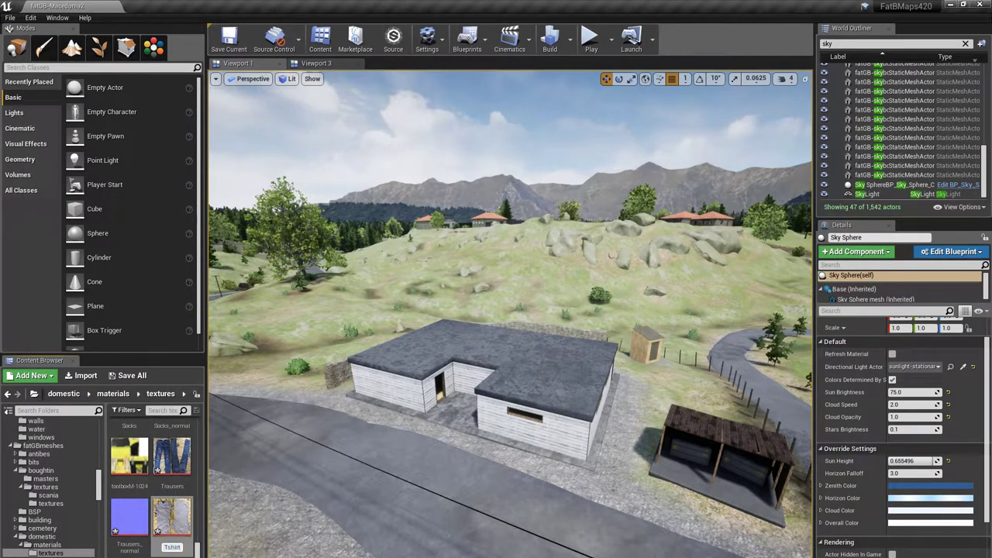
key("Return")
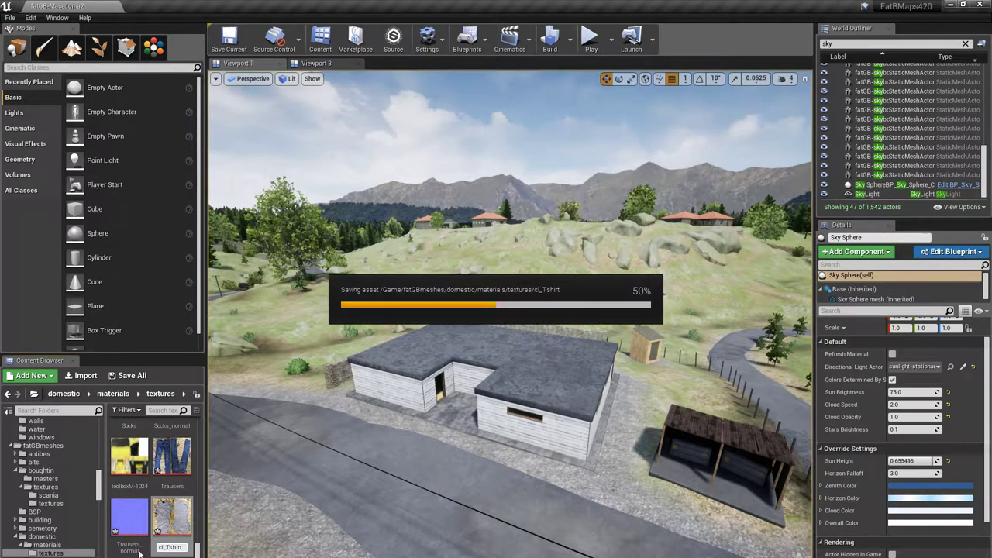
scroll(172, 477, "down", 5)
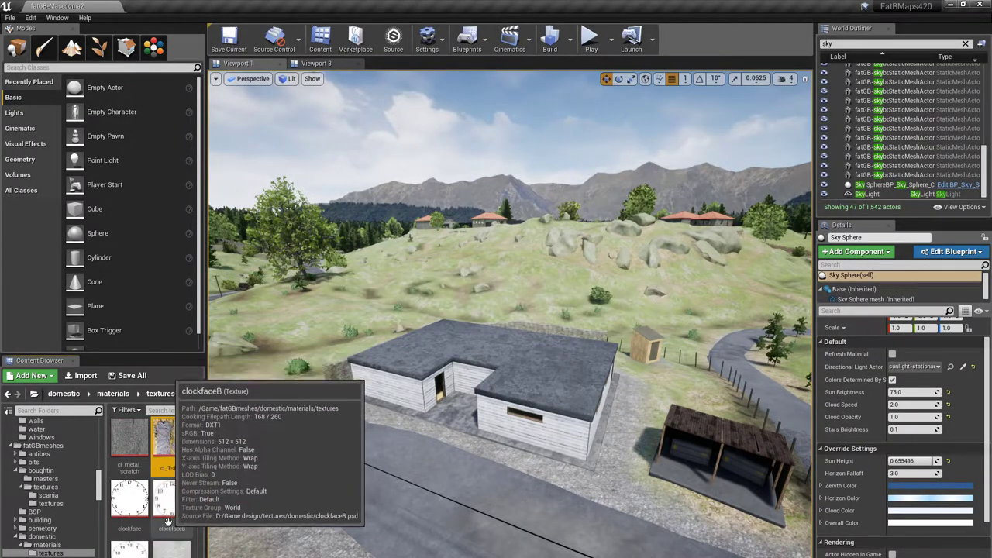
scroll(155, 504, "up", 3)
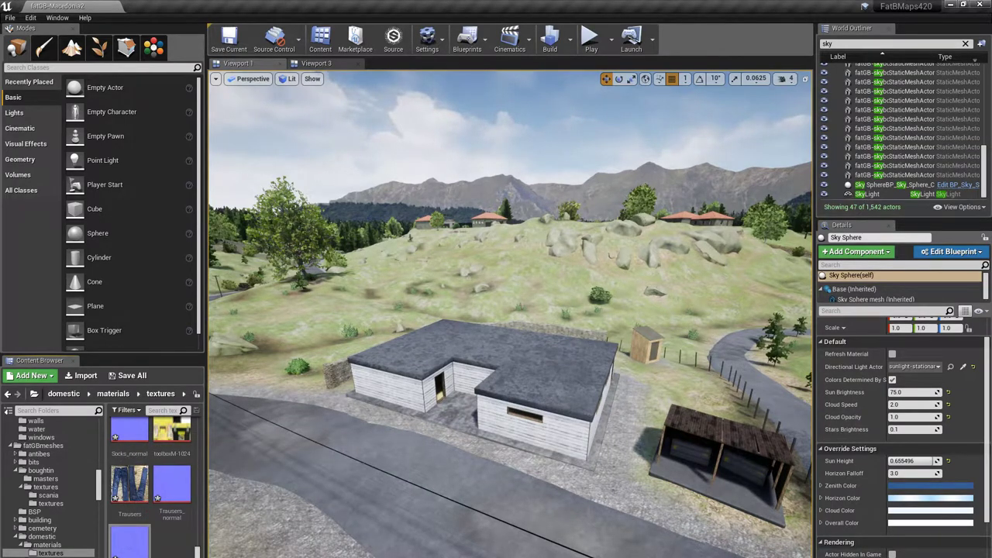
key("ctrl+s")
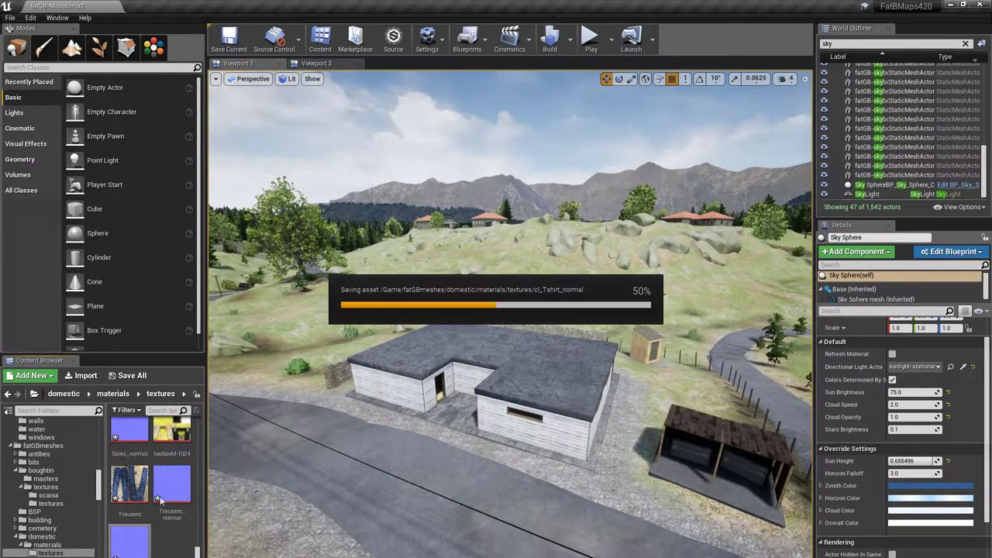
Rename the Trausers texture as cl_Trausers and its normal map as cl_Trausers_normal
scroll(163, 517, "down", 5)
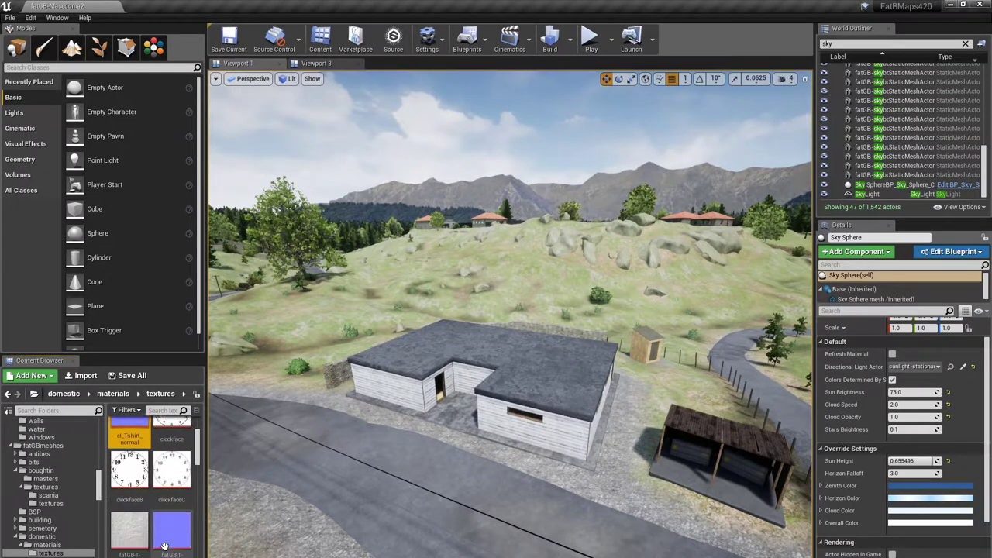
scroll(164, 548, "up", 3)
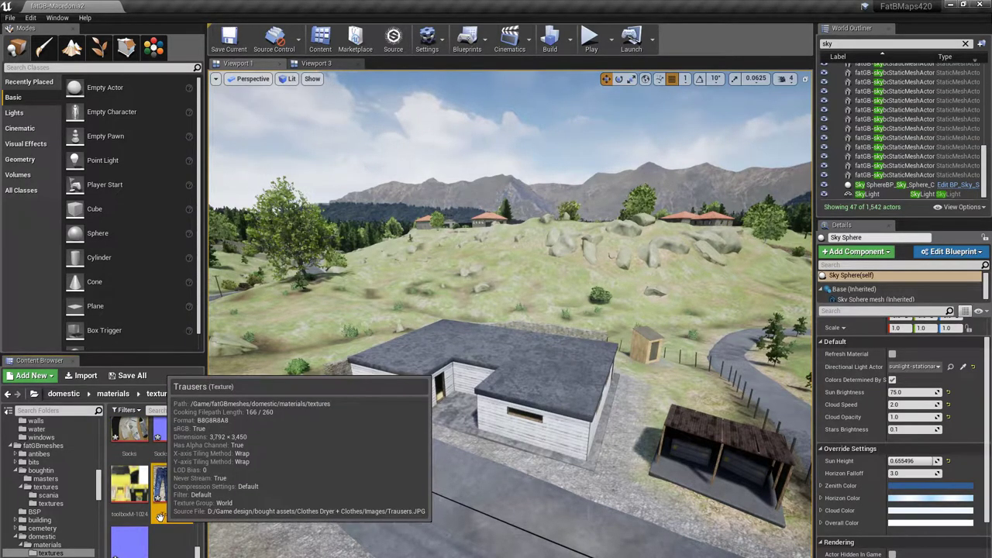
left_click(172, 492)
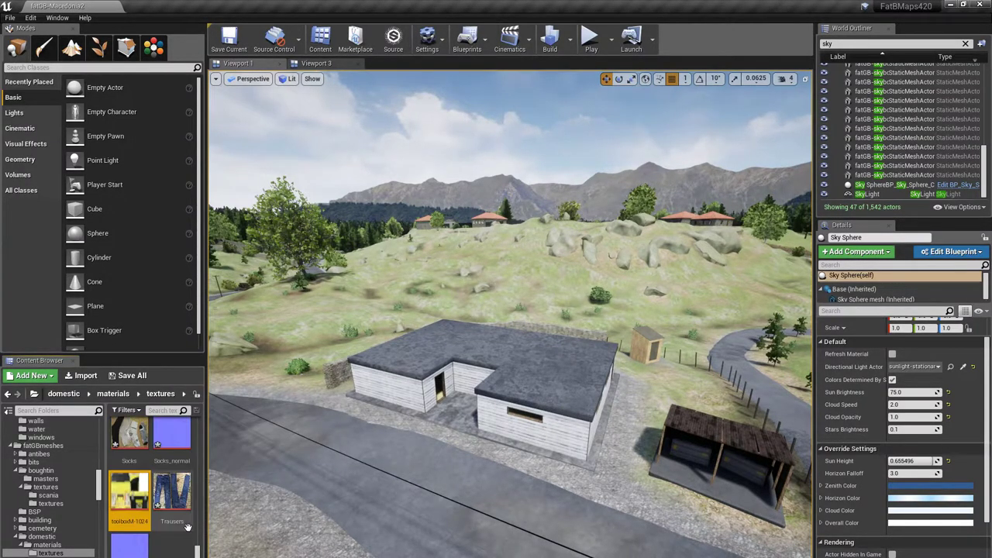
left_click(170, 521)
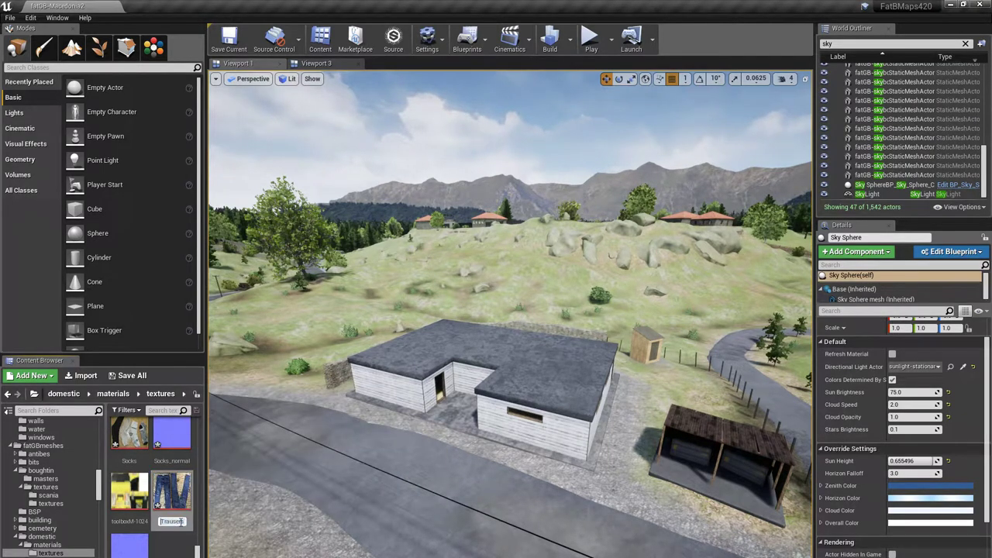
key("Return")
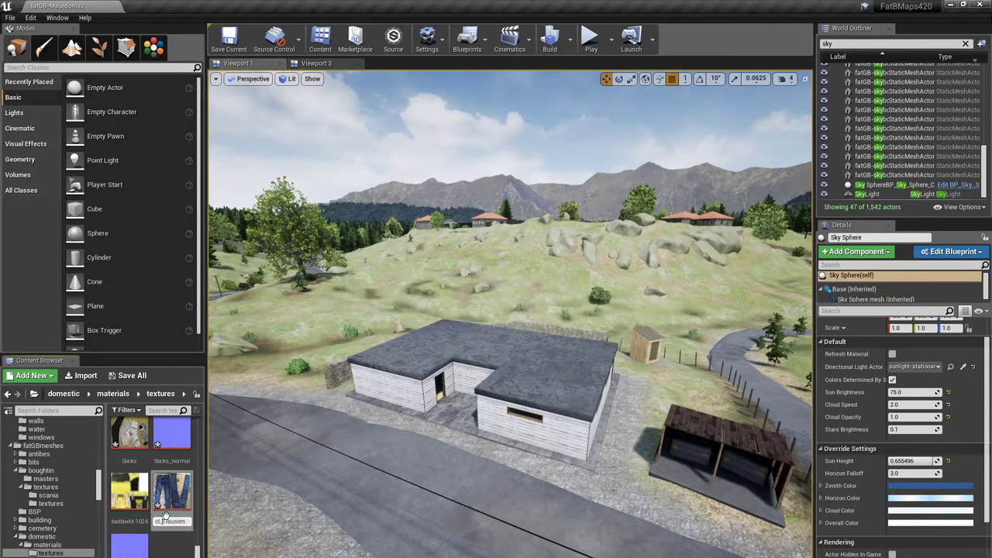
scroll(155, 535, "up", 5)
scroll(171, 521, "down", 5)
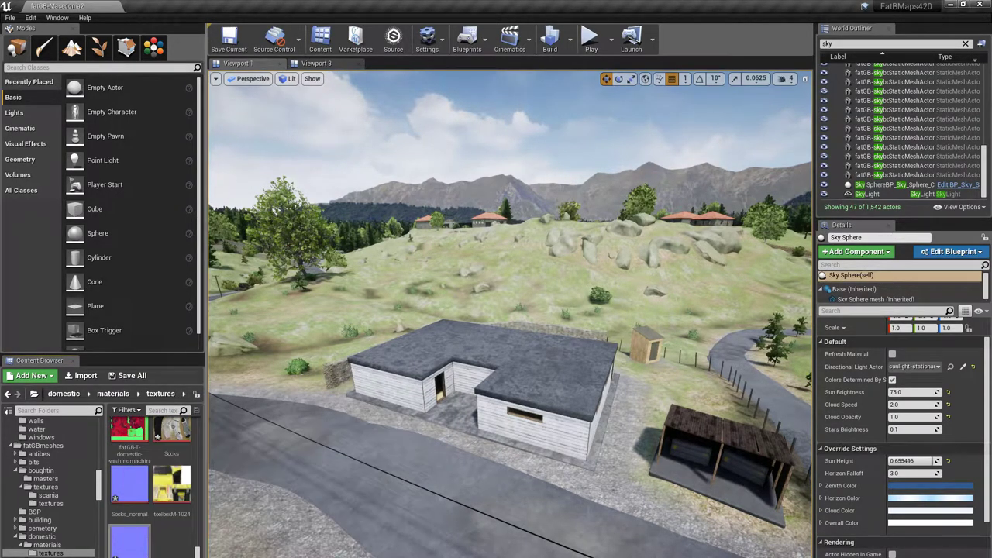
key("ctrl+s")
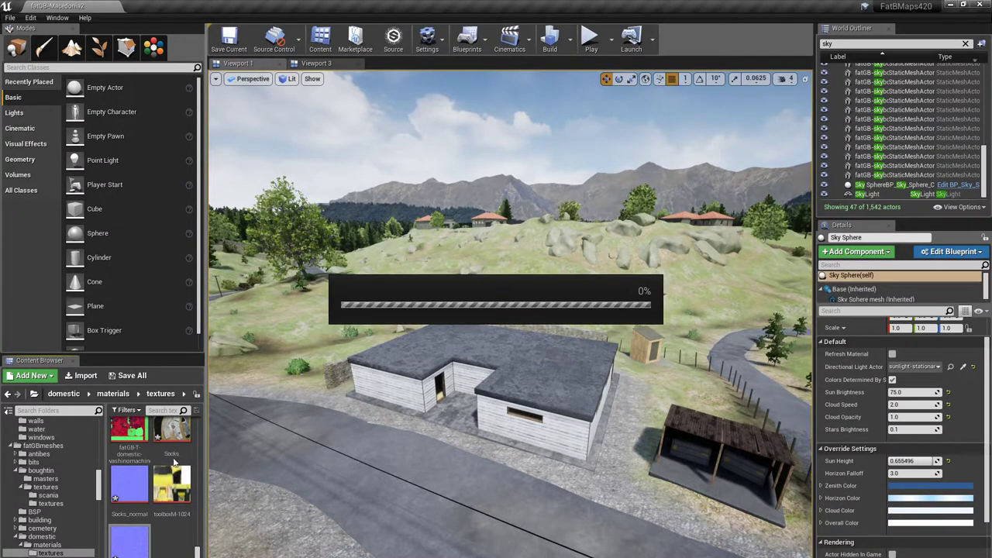
Rename the Socks_normal texture as cl_Socks_normal and the Socks texture as cl_Socks
scroll(167, 461, "up", 5)
scroll(166, 473, "down", 5)
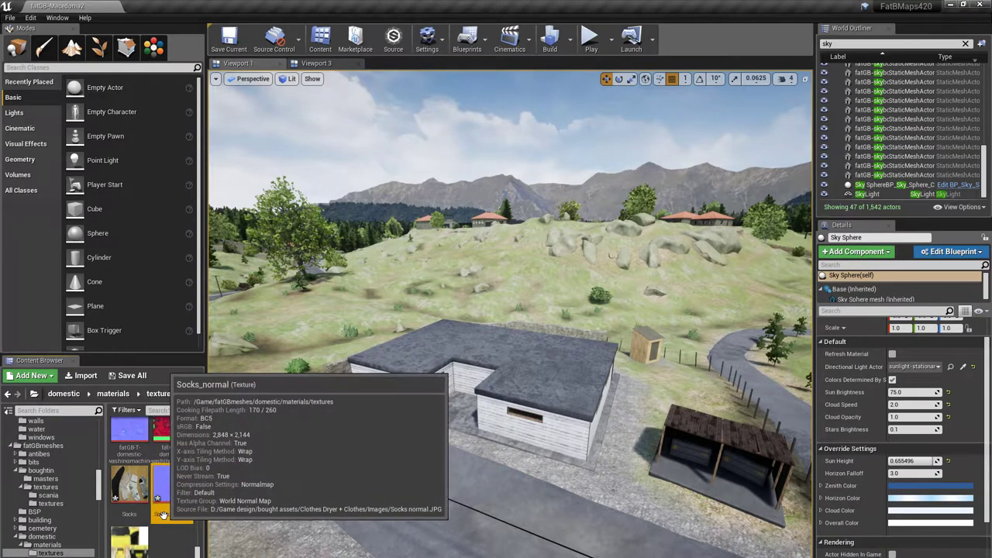
left_click(159, 515)
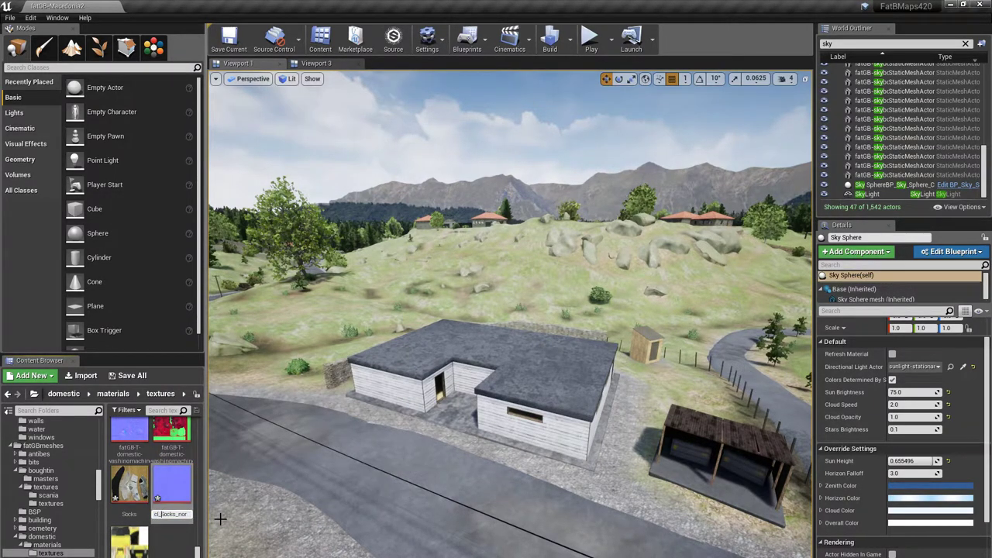
type("cl_")
key("Return")
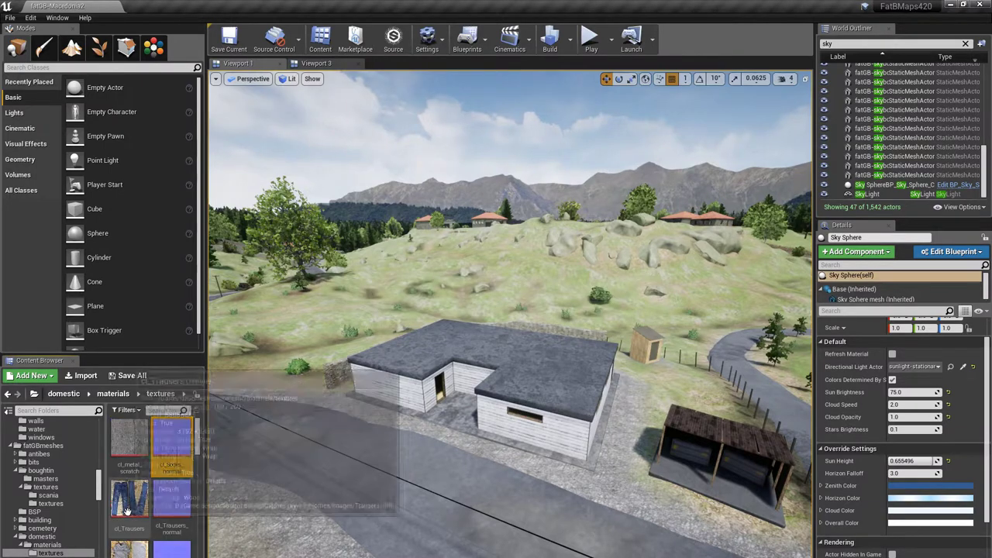
scroll(147, 526, "down", 2)
left_click(168, 510)
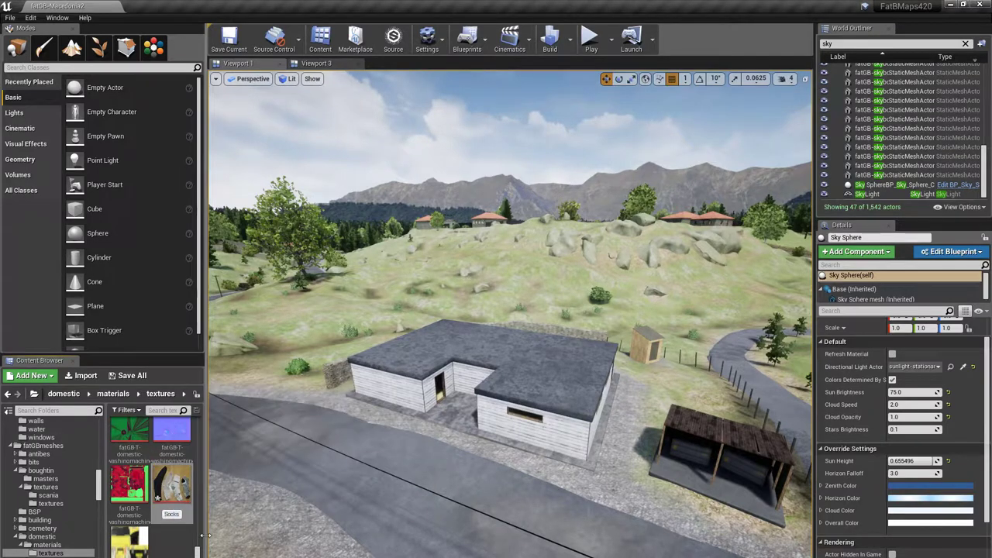
key("Return")
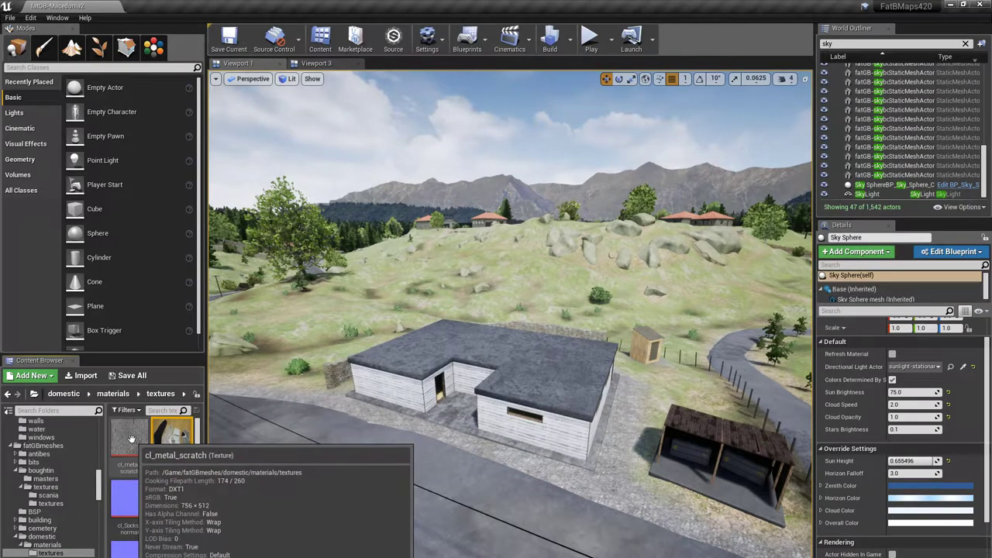
Create a material from the cl_Socks texture and name it fatGB-M-clothesline-socks
left_click(131, 439)
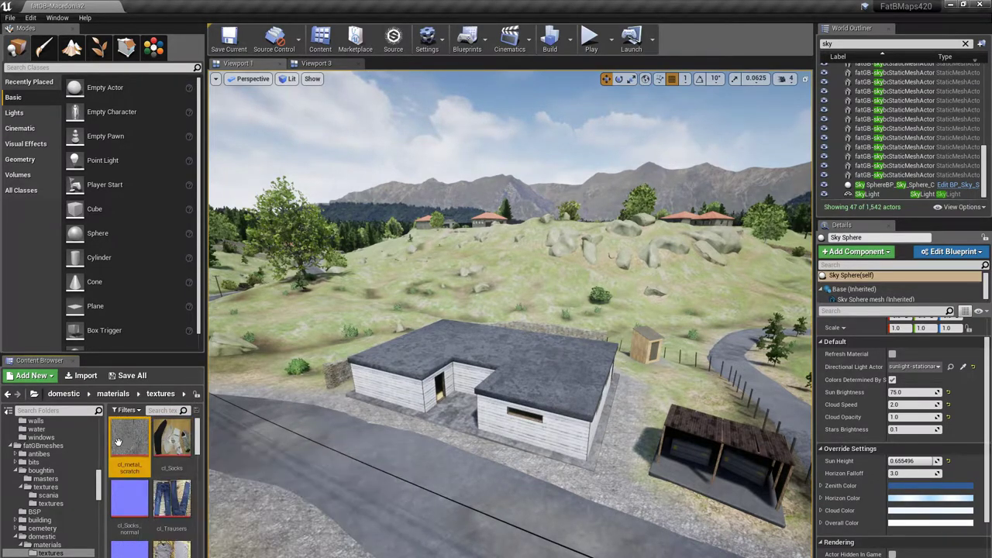
right_click(172, 438)
left_click(215, 145)
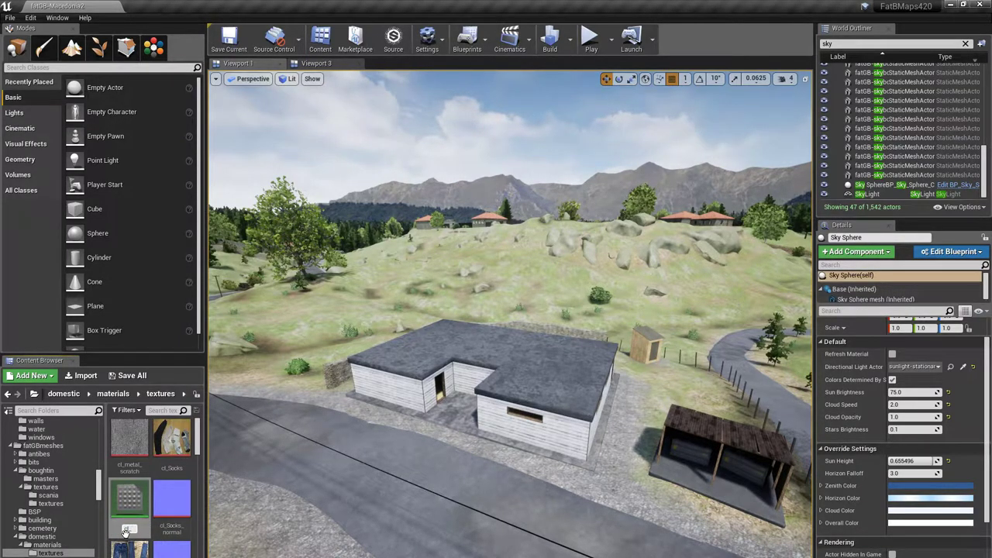
type("cl_socks")
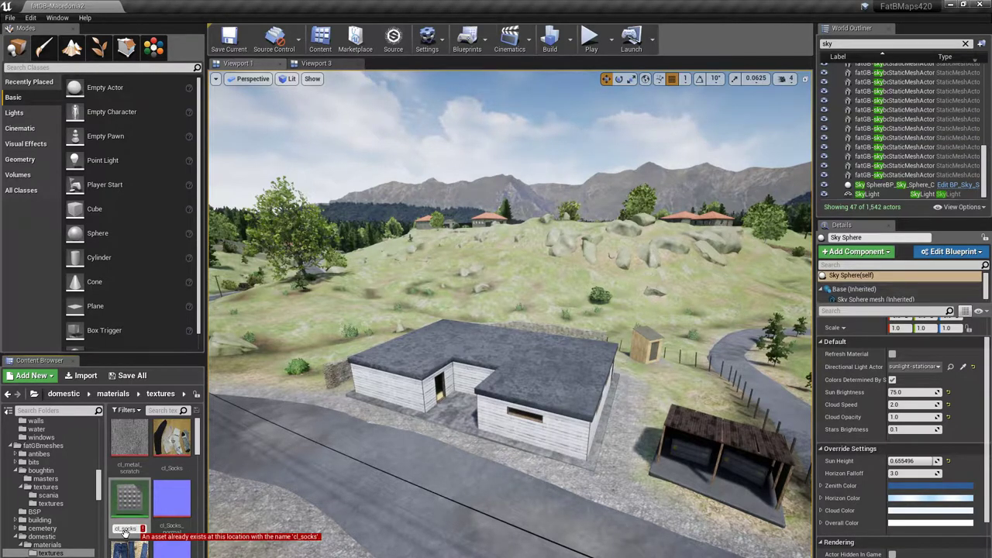
type("fatGB-M-clothesline-")
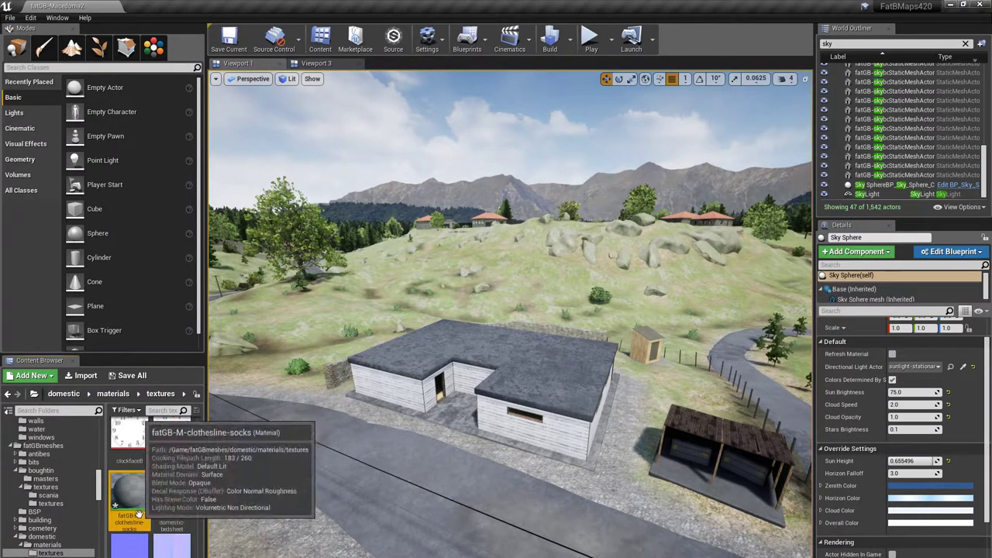
Open the fatGB-M-clothesline-socks material and add a 2D texture sample parameter named basecolour-tex to its graph
double_click(138, 496)
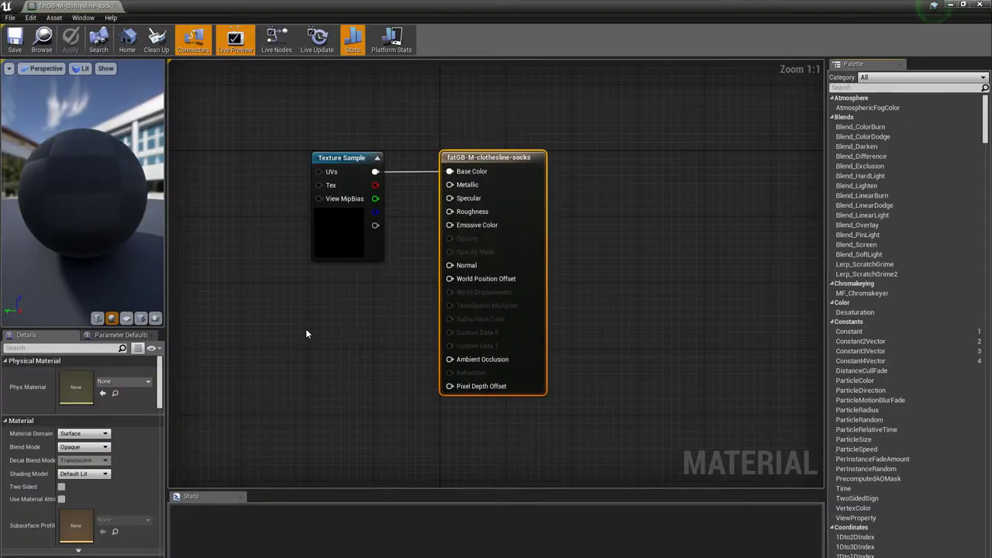
left_click_drag(326, 159, 209, 161)
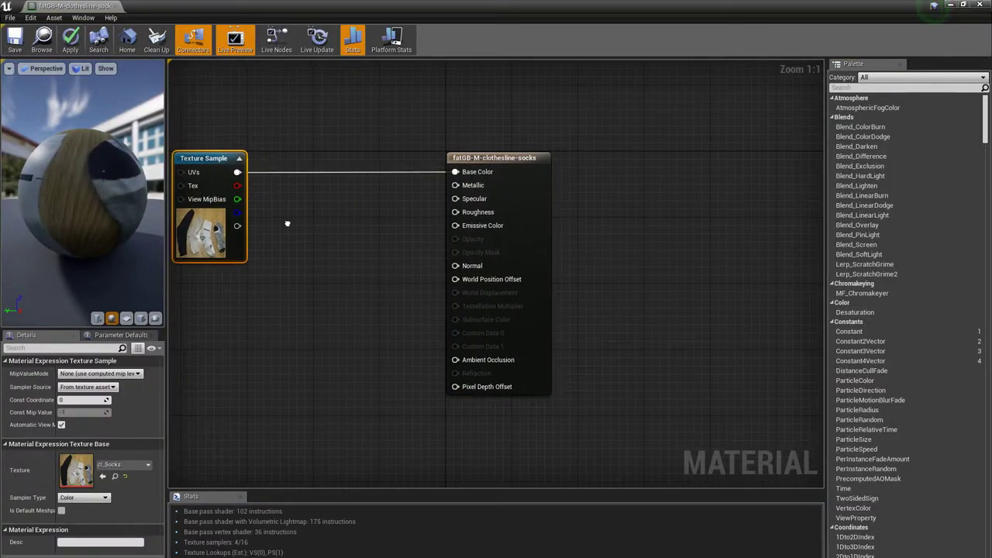
right_click_drag(210, 163, 341, 162)
right_click(271, 136)
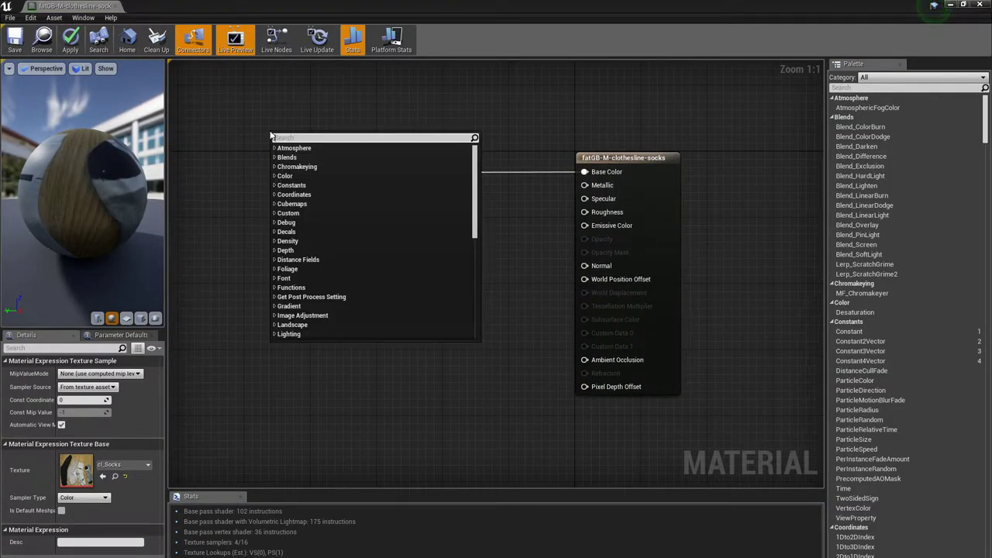
type("texture")
left_click(326, 238)
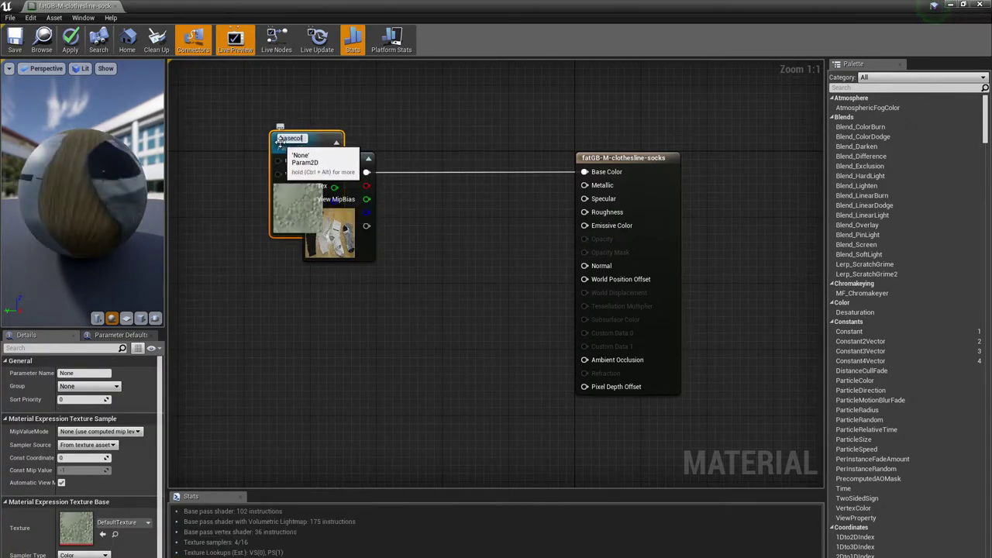
type("basecolour-tex")
Assign the cl_Socks texture to the basecolour-tex parameter
left_click(337, 244)
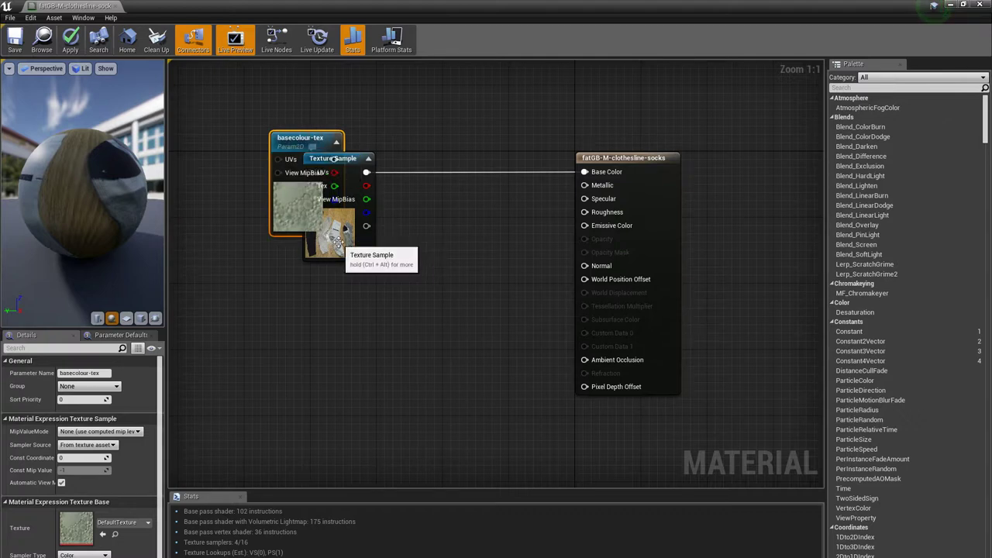
left_click(284, 207)
left_click(102, 534)
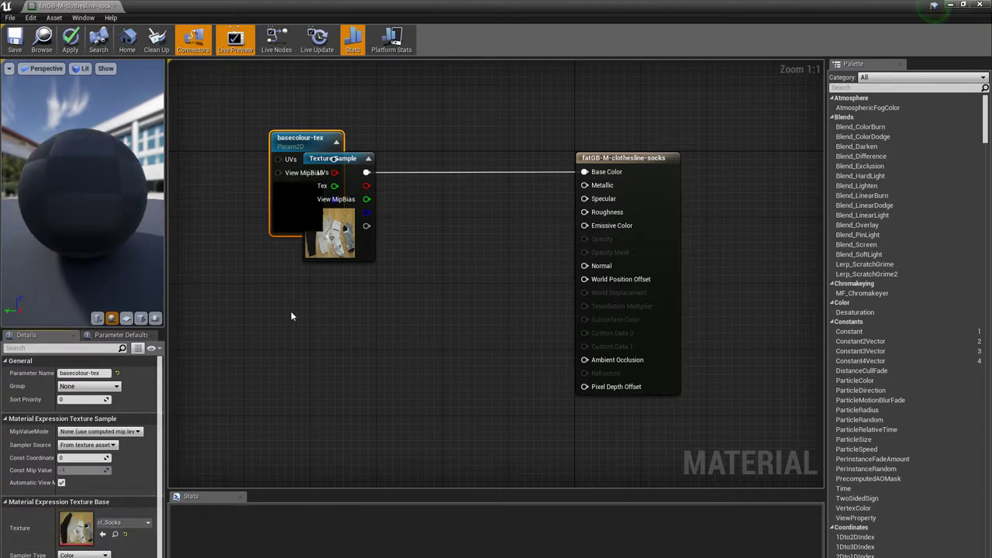
Delete the original Texture Sample node and connect basecolour-tex to the material's Base Color input
left_click_drag(351, 167, 298, 299)
key("Delete")
left_click_drag(335, 159, 586, 172)
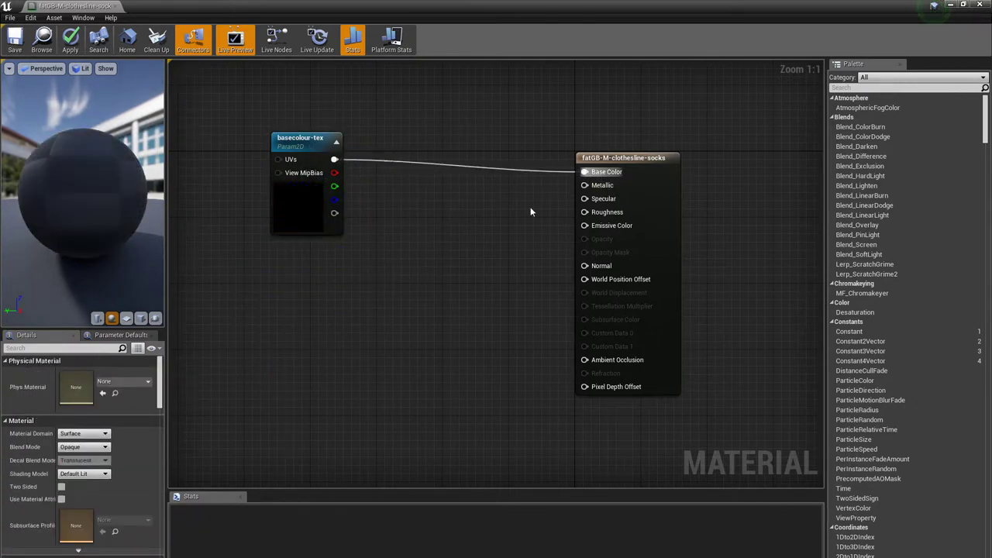
left_click_drag(306, 138, 363, 135)
left_click(564, 201)
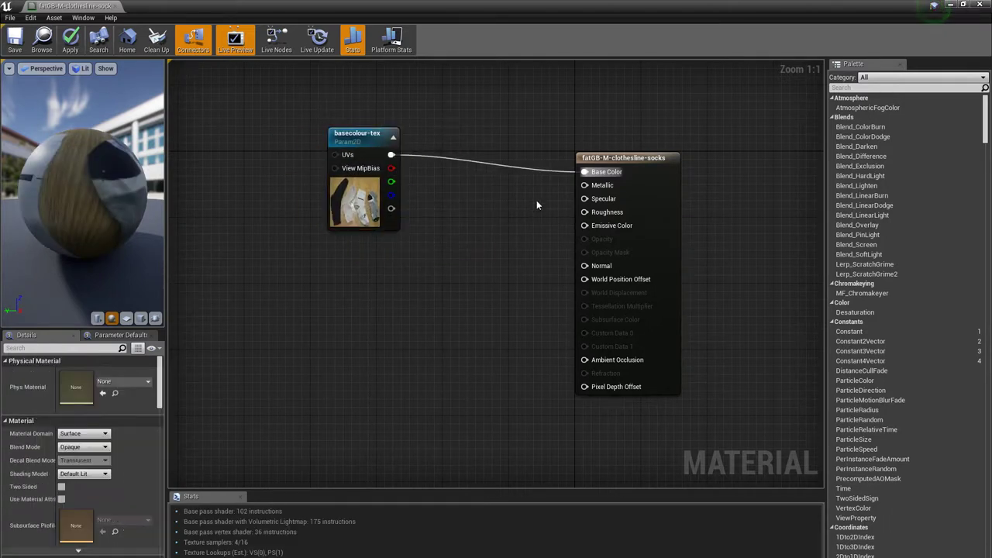
Add a scalar parameter named roughness feeding the material's Roughness input and place it below basecolour-tex
left_click_drag(586, 212, 471, 265)
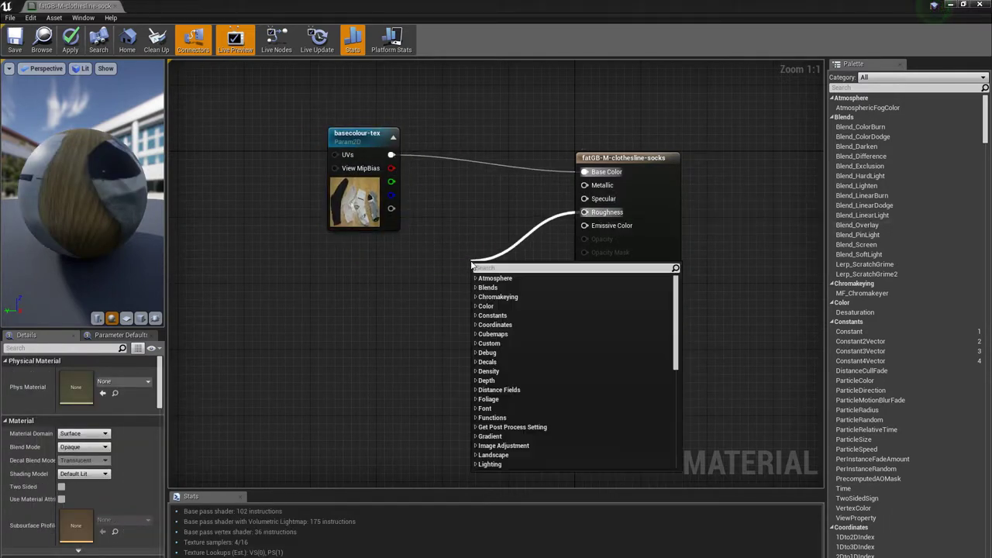
type("scala")
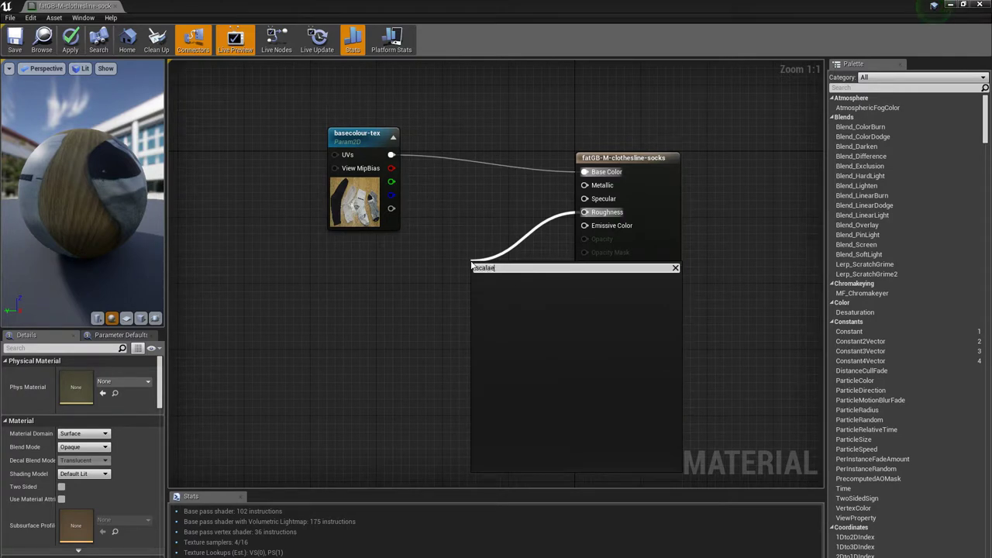
type("rp")
key("Return")
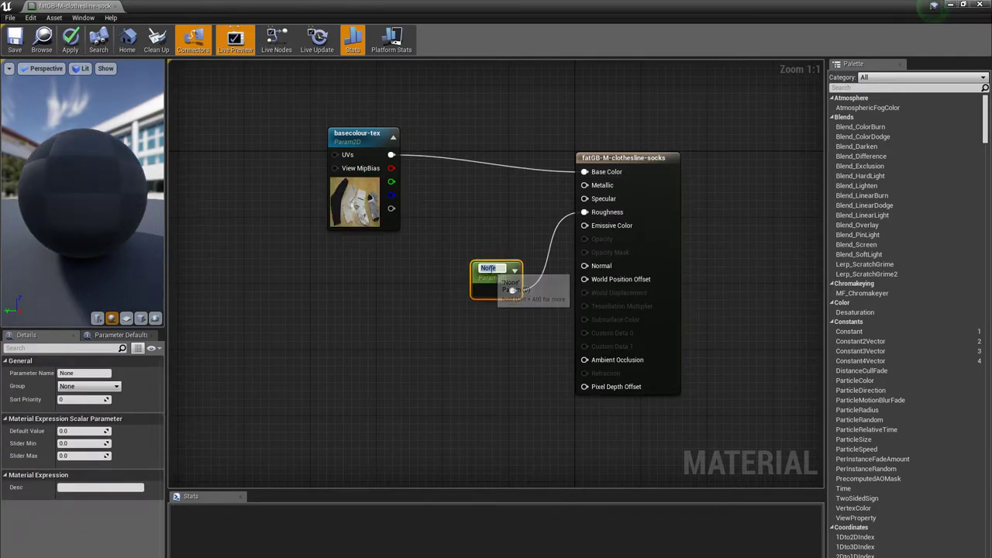
type("roughness")
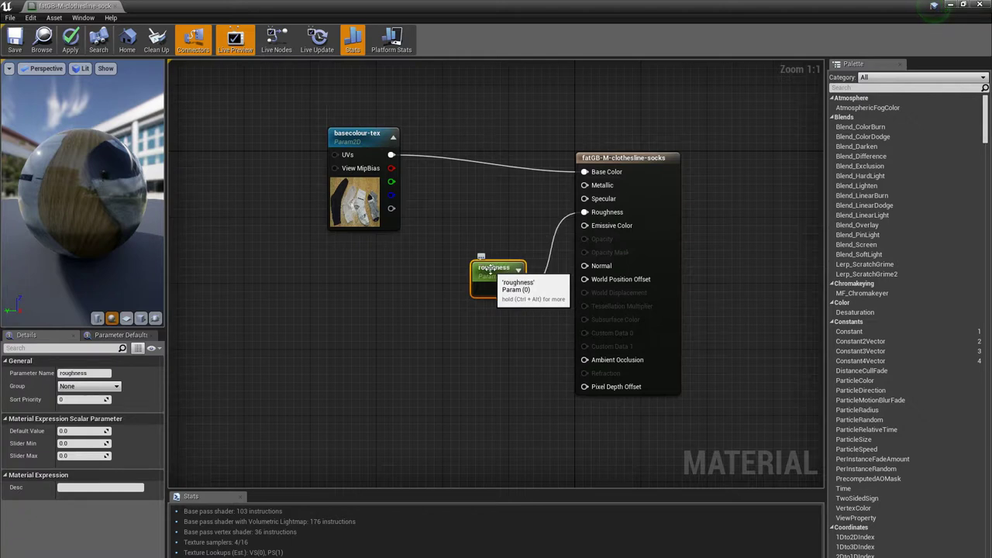
left_click_drag(490, 269, 354, 266)
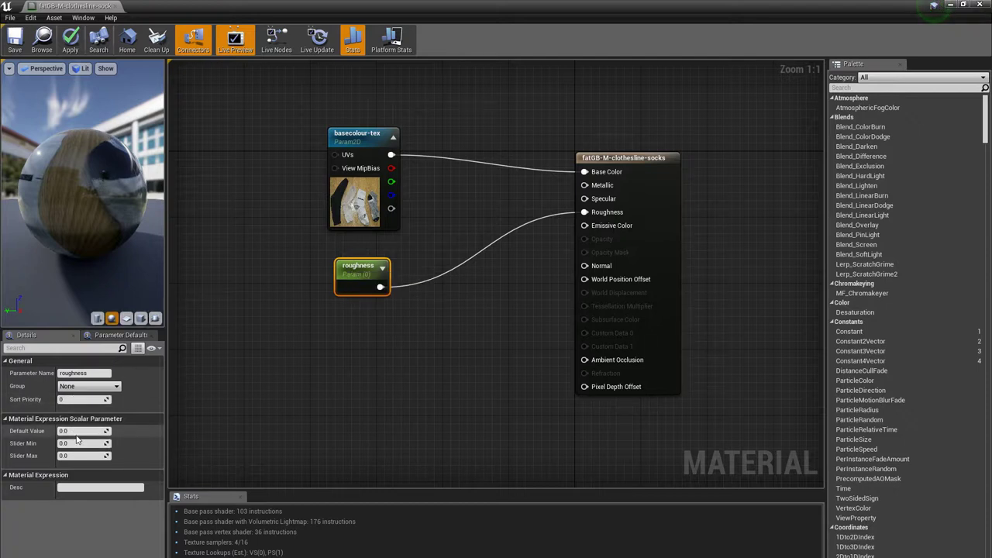
Try a default value of 0.7 for the roughness parameter and check it on the preview sphere
left_click(75, 431)
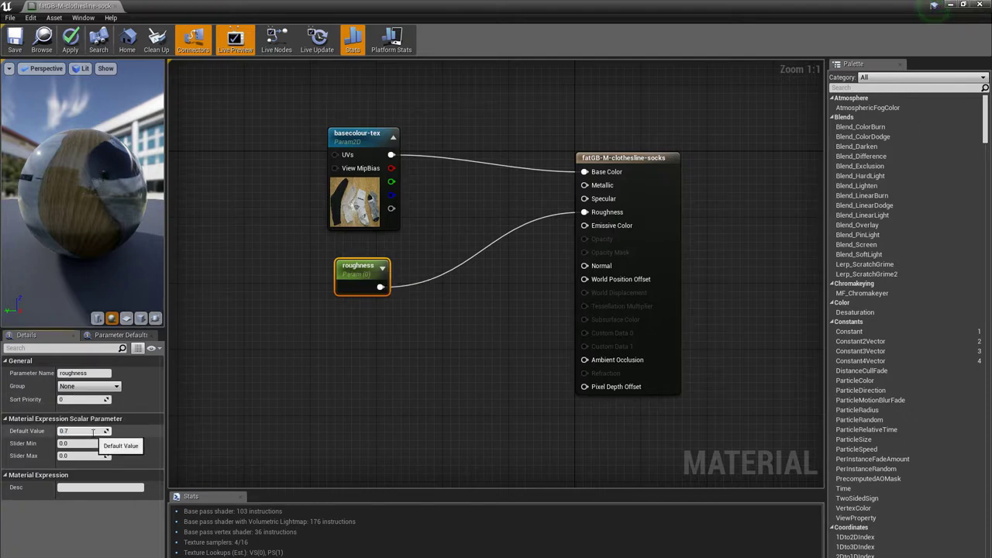
key("Return")
left_click_drag(110, 201, 74, 204)
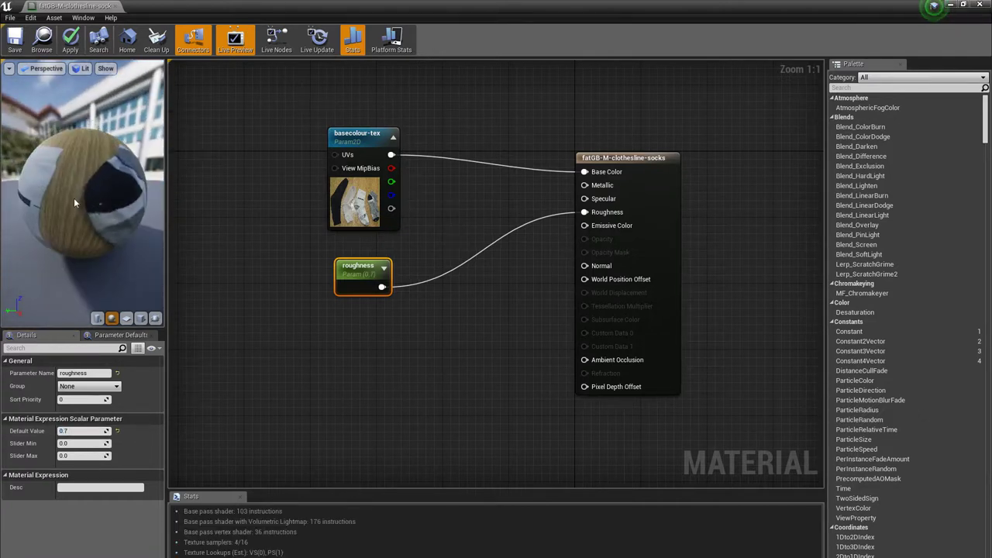
Set the roughness parameter's default value to 0.8 and check the preview sphere
left_click(79, 432)
type("0.8")
key("Return")
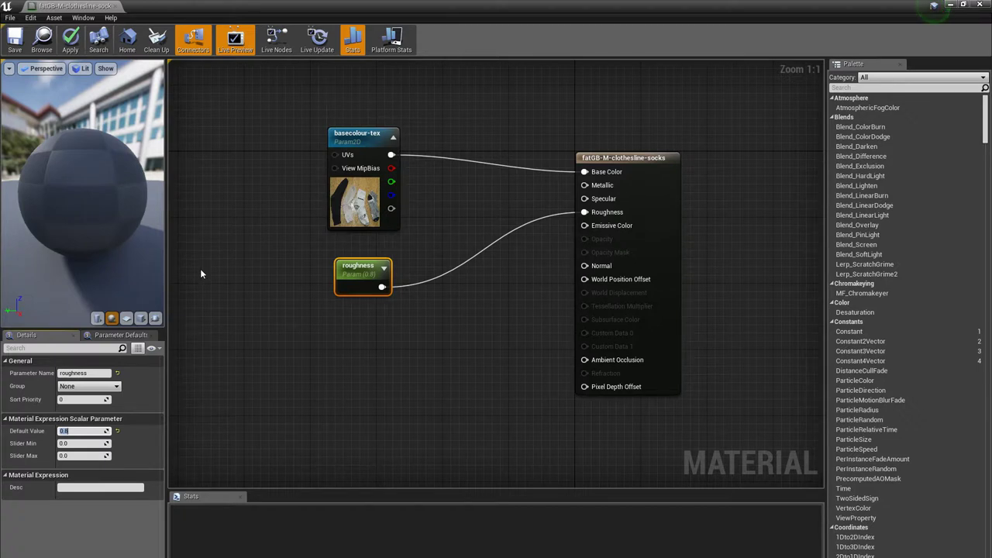
left_click_drag(101, 210, 112, 209)
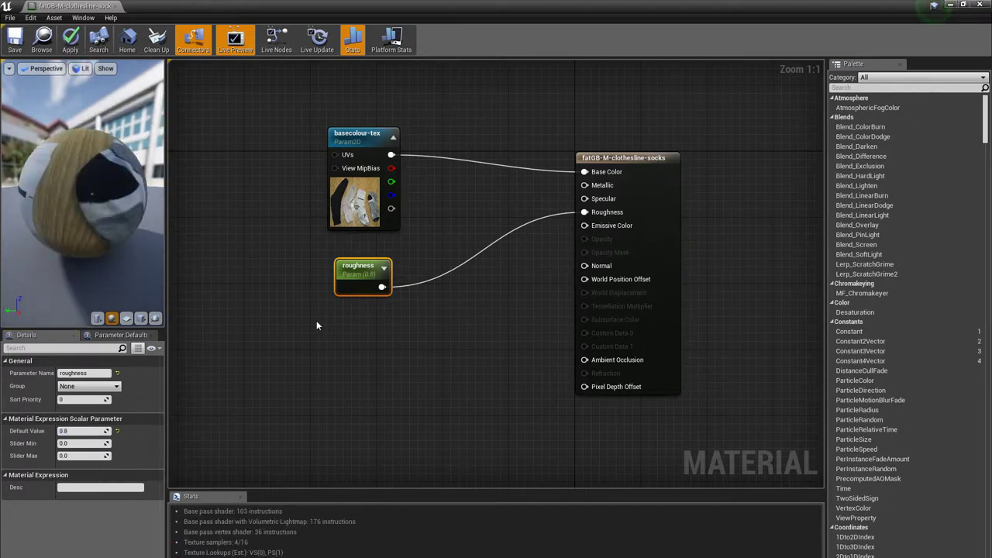
Duplicate basecolour-tex below the roughness node, name the copy normal-tex and connect it to the Normal input
left_click(357, 186)
key("ctrl+w")
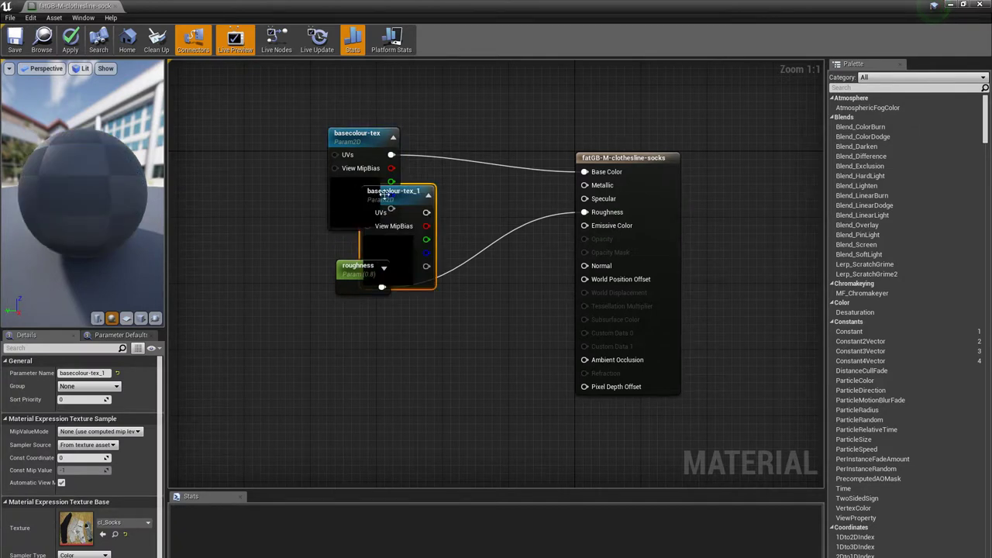
left_click_drag(394, 192, 351, 349)
left_click(86, 374)
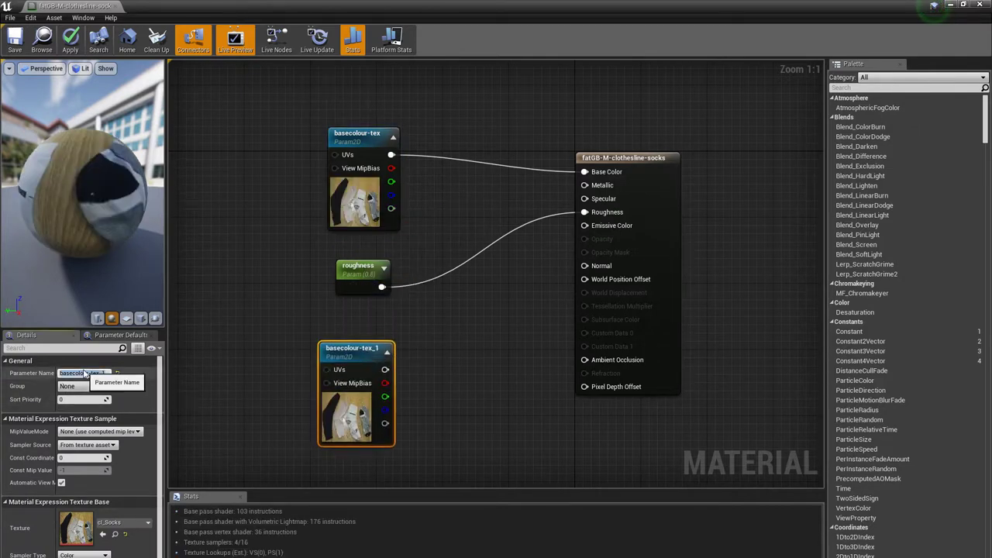
type("normal-tex")
key("Return")
left_click_drag(386, 370, 585, 266)
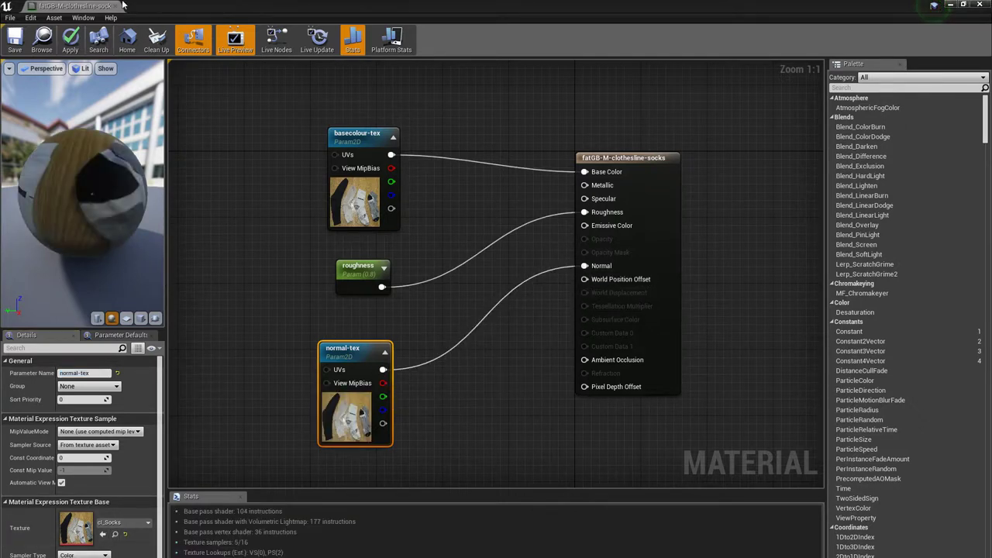
Assign the cl_Socks_normal texture to the normal-tex parameter and inspect the preview sphere
left_click_drag(76, 6, 174, 14)
left_click(129, 499)
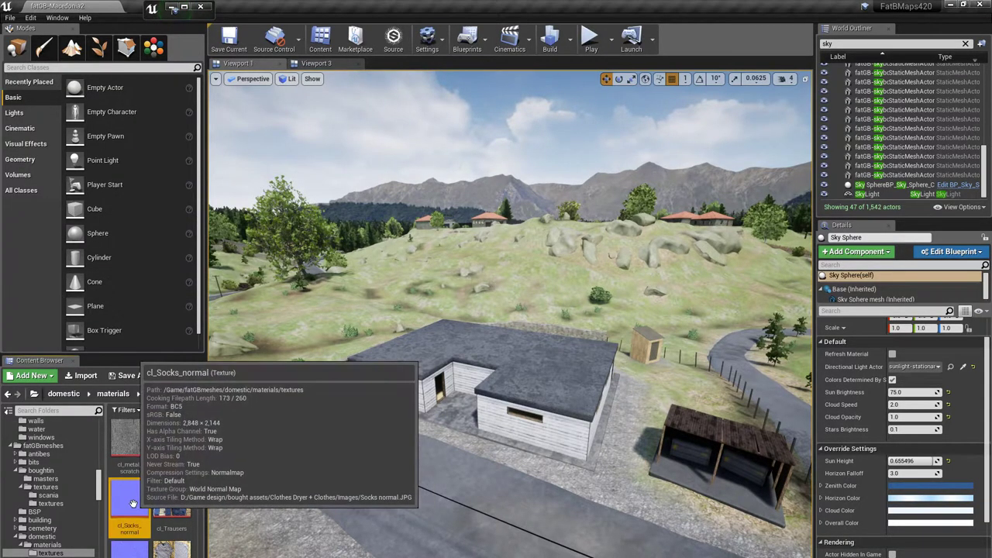
left_click(188, 10)
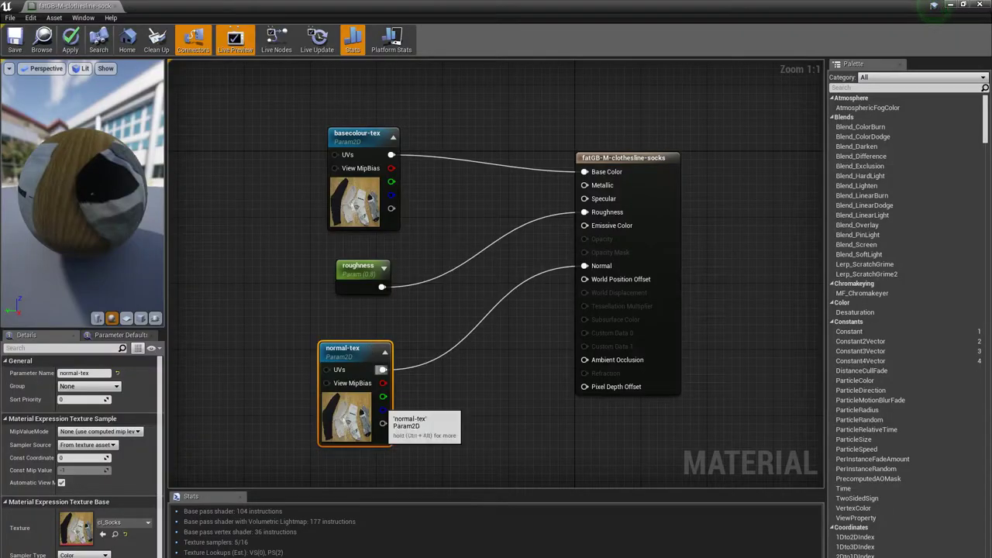
left_click(102, 536)
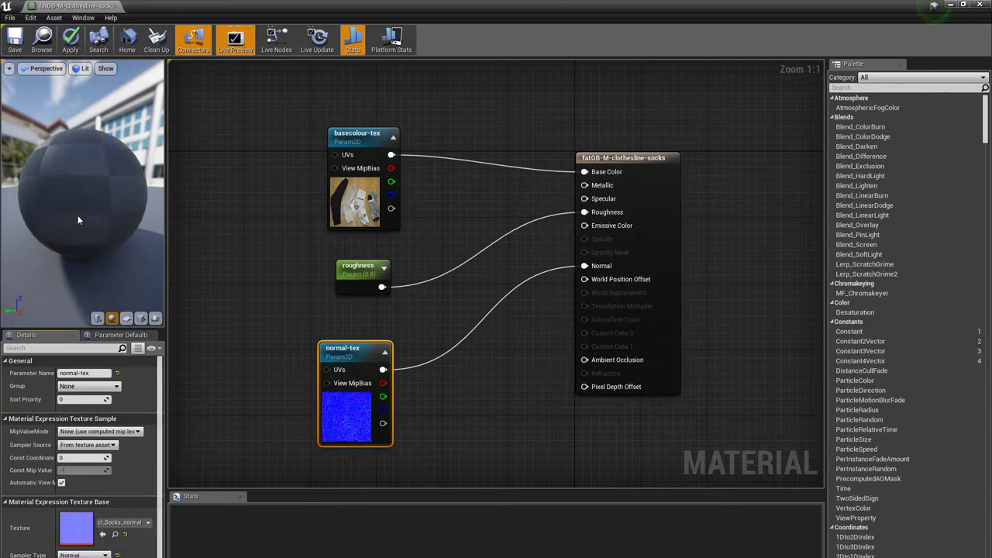
mouse_move(83, 194)
left_mouse_down()
mouse_move(129, 190)
mouse_move(86, 191)
left_mouse_up()
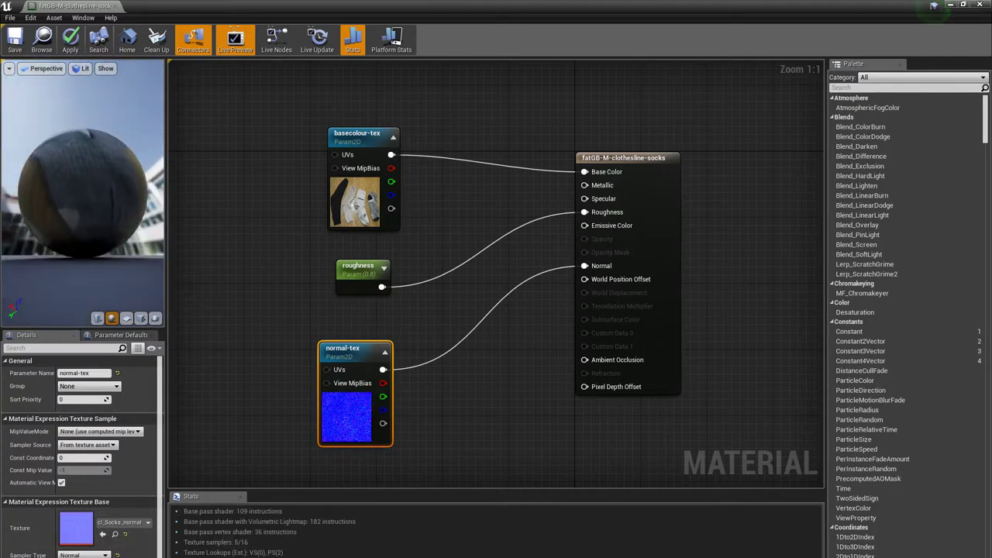
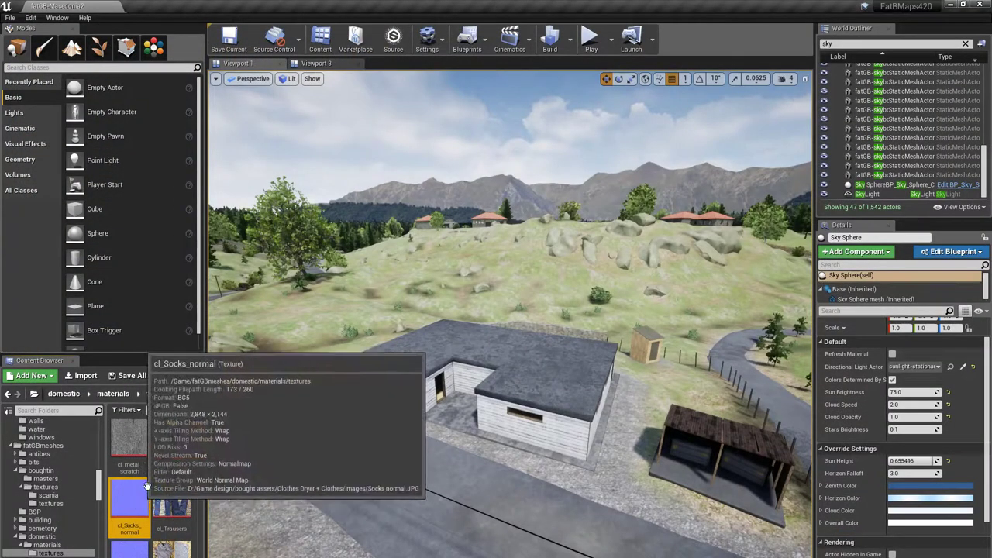
Open the clothesline static mesh from the domestic folder in the mesh editor
scroll(147, 488, "down", 3)
scroll(171, 486, "down", 3)
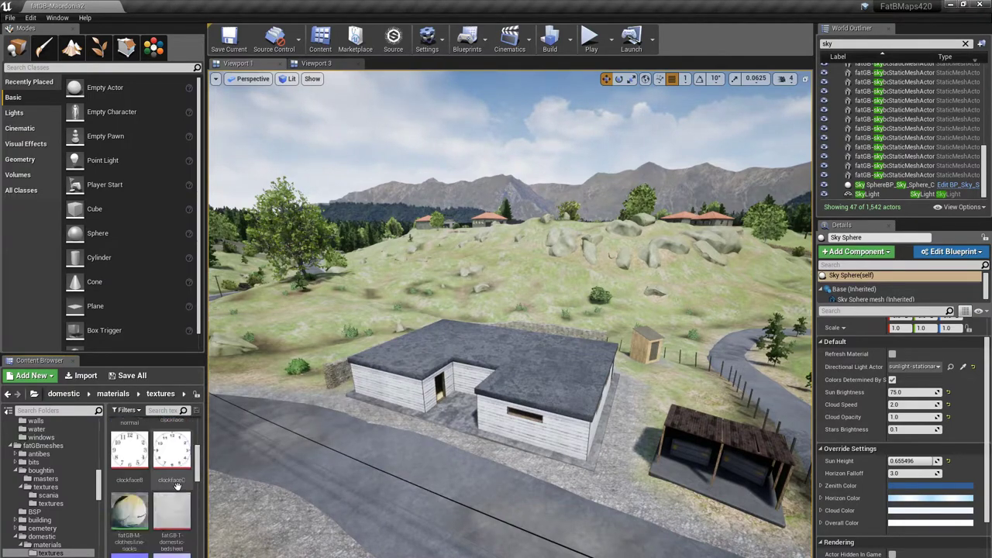
left_click(42, 537)
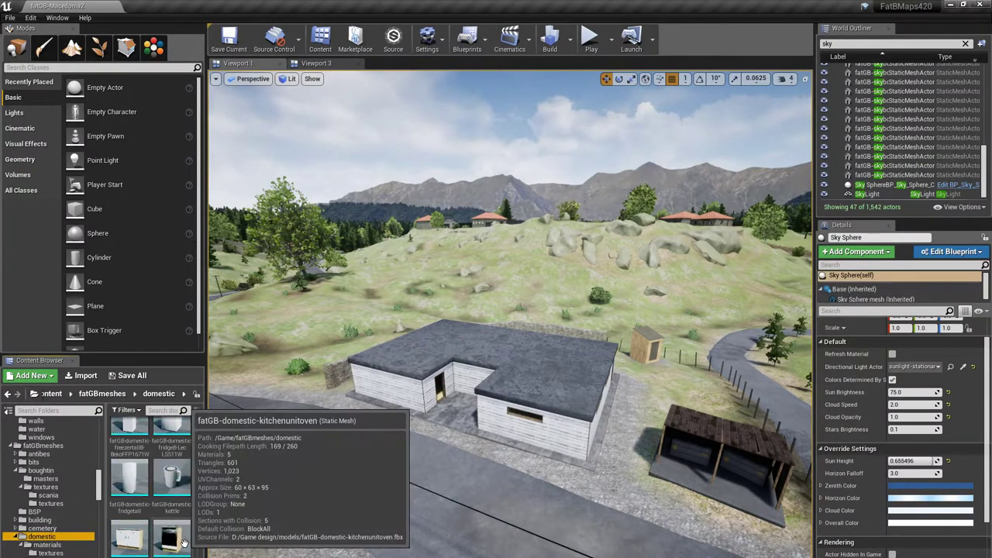
scroll(181, 527, "down", 5)
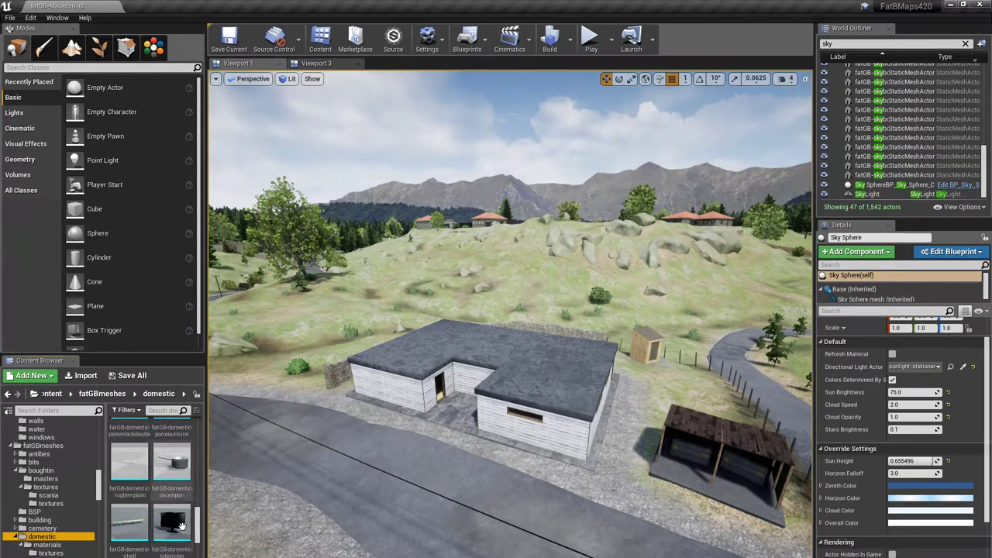
scroll(183, 527, "up", 8)
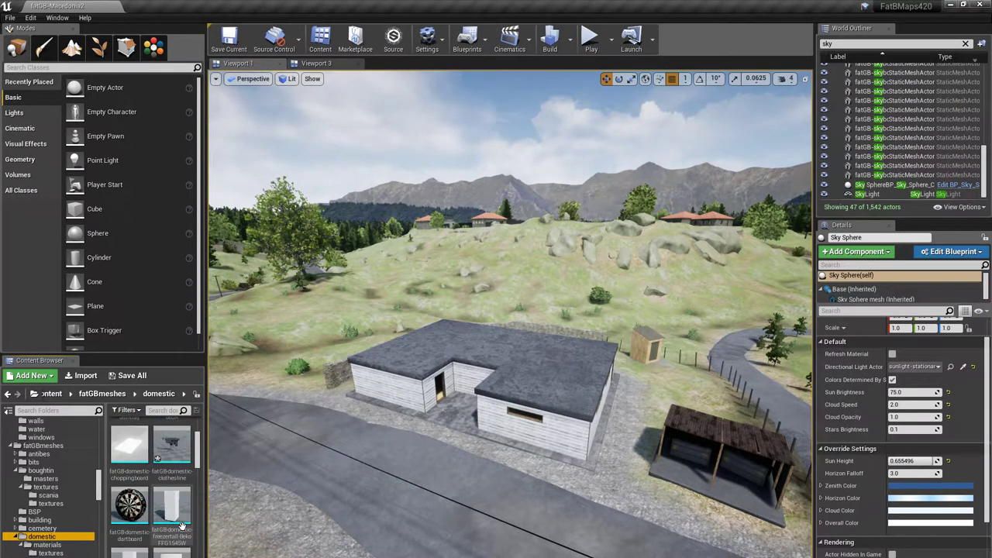
left_click_drag(179, 447, 200, 419)
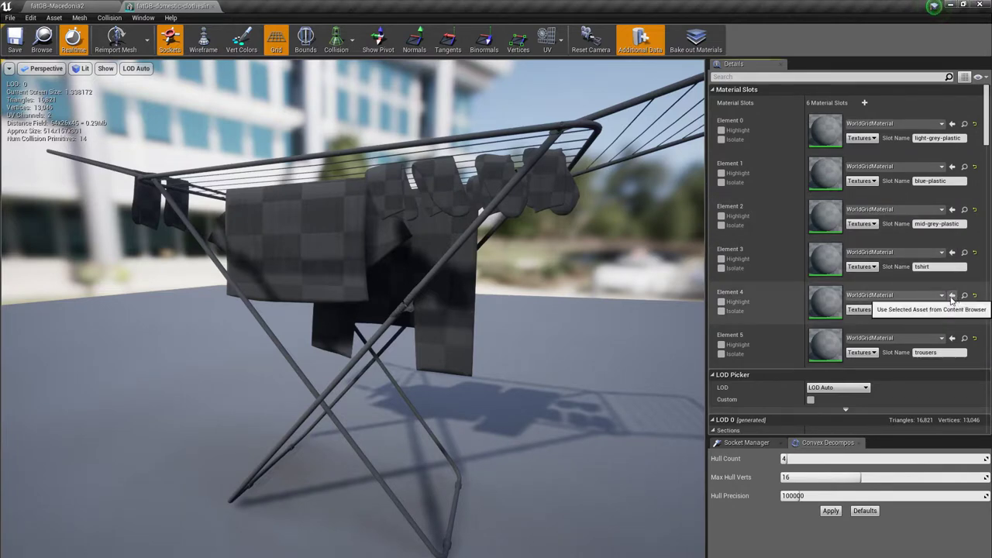
left_click_drag(550, 374, 550, 333)
Assign the fatGB-M-clothesline-socks material from the textures folder to the clothesline mesh's socks slot (Element 4)
left_click(68, 5)
left_click(51, 553)
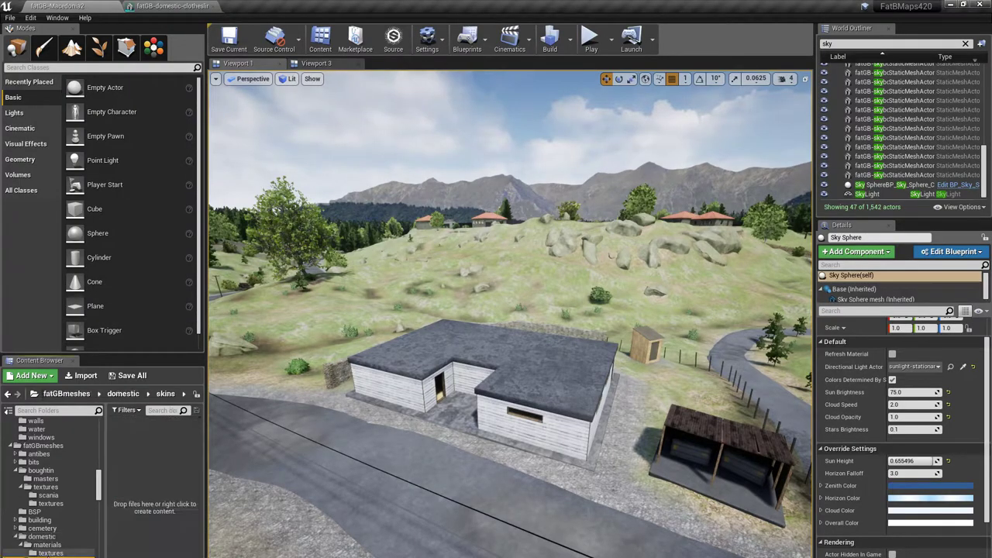
scroll(161, 529, "down", 2)
left_click(130, 477)
left_click(173, 6)
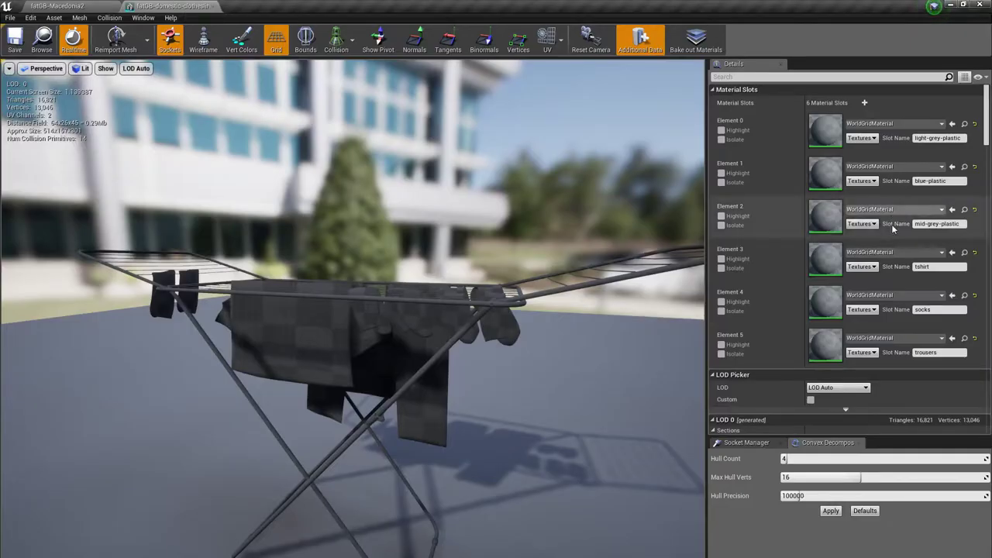
left_click(952, 296)
Examine the socks on the clothesline mesh preview up close and from several angles
key("w")
right_click_drag(585, 403, 575, 405)
key("d")
key("a")
key("w")
key("s")
key("a")
key("s")
right_click_drag(181, 209, 180, 210)
key("w")
key("s")
left_click_drag(173, 121, 387, 258)
Create a material instance named fatGB-M-clothesline-trousers from the fatGB-M-clothesline-socks material in the textures folder
left_click(60, 5)
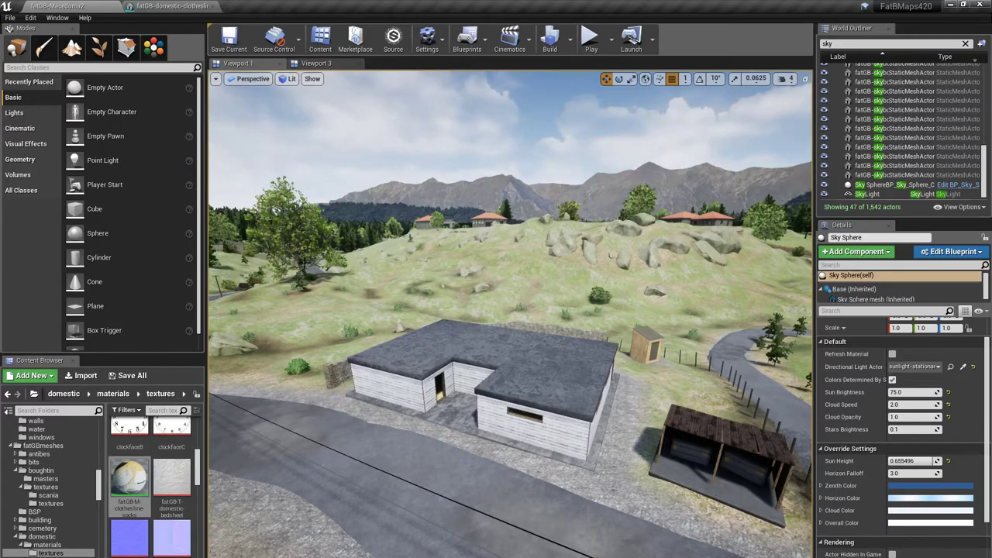
left_click(144, 7)
left_click(102, 6)
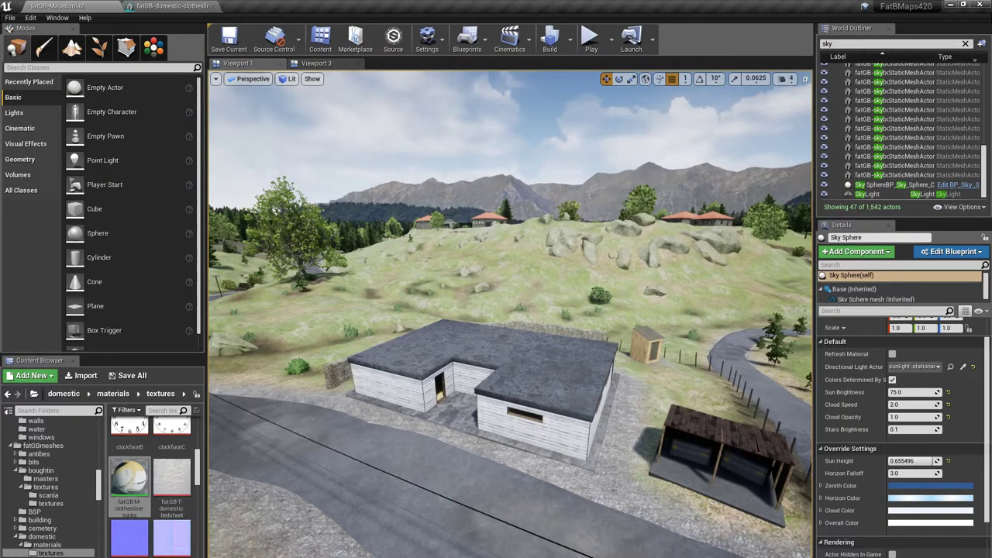
right_click(131, 475)
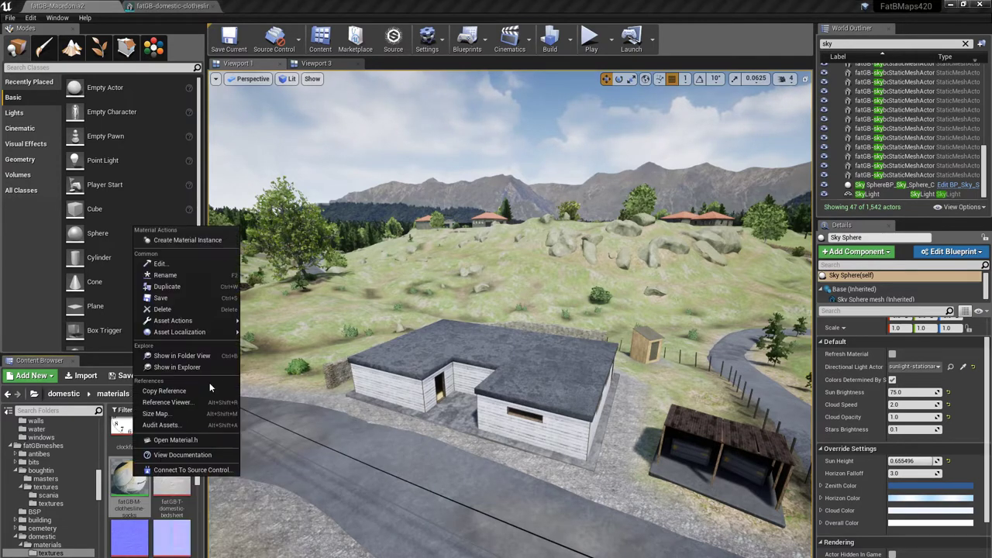
left_click(175, 242)
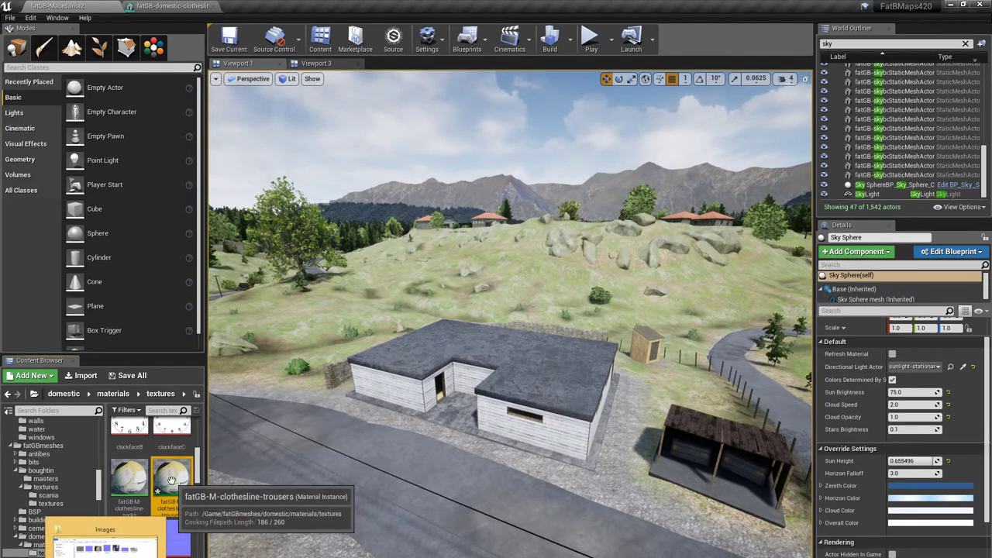
Open the trousers material instance and enable overrides for its basecolour-tex and normal-tex parameters
double_click(177, 535)
left_click(715, 130)
left_click(715, 171)
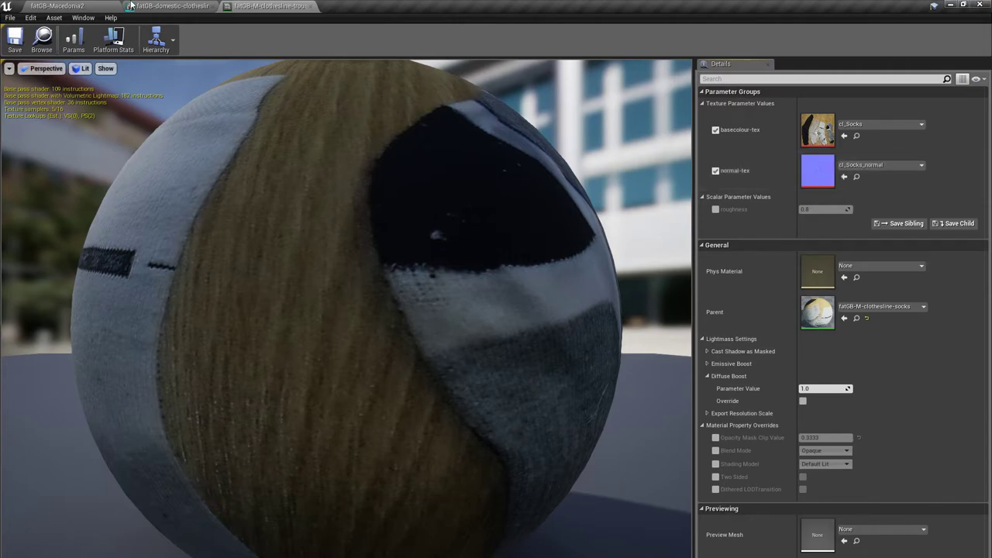
Assign the cl_Trousers texture from the textures folder to the trousers instance's basecolour-tex parameter
left_click(69, 5)
scroll(154, 512, "down", 5)
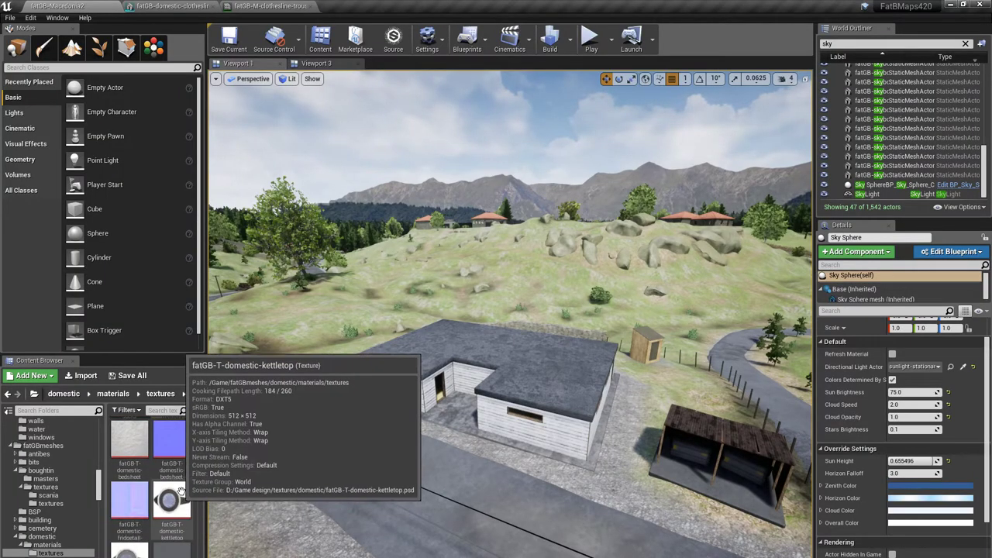
scroll(179, 480, "up", 5)
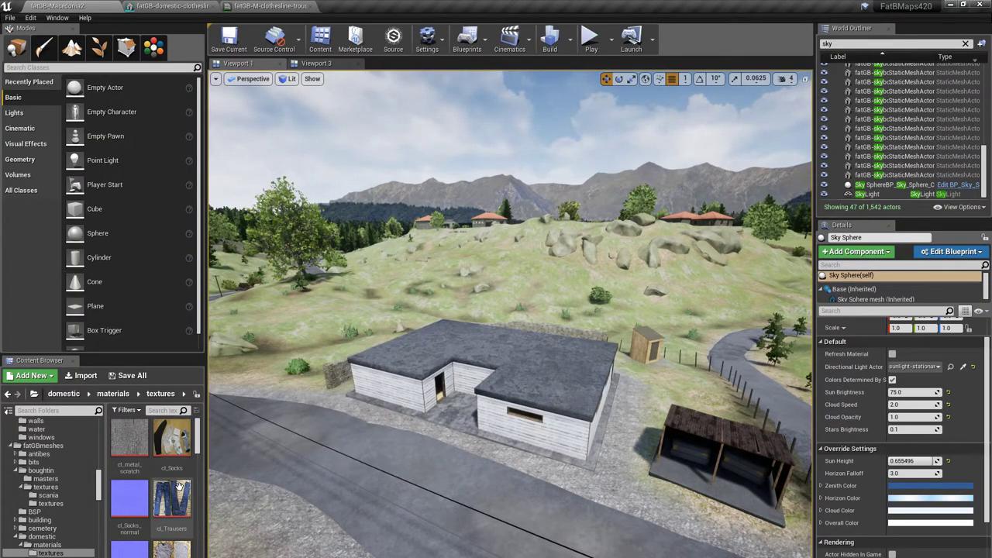
left_click(252, 5)
left_click(845, 137)
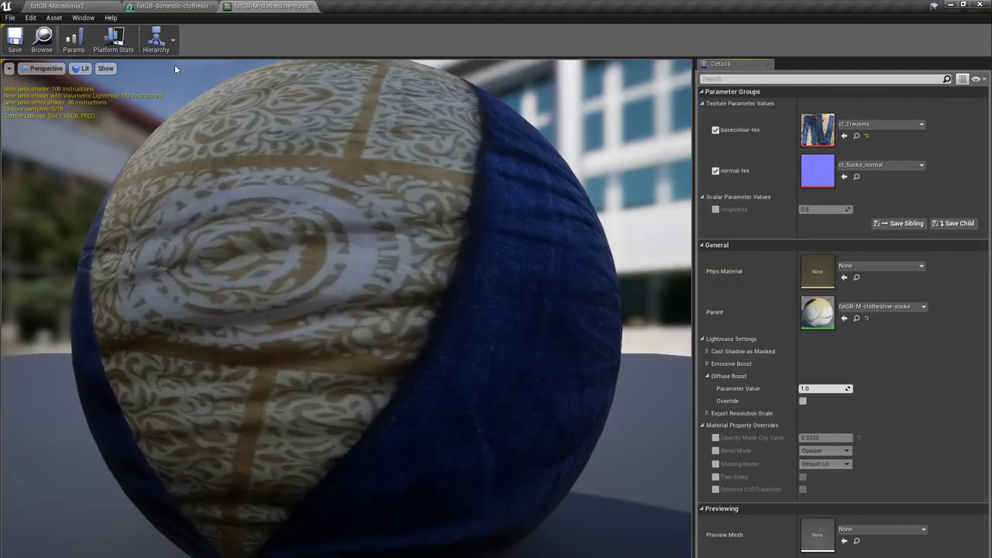
Assign the cl_Trousers_normal texture to the trousers instance's normal-tex parameter and save the instance
left_click(74, 5)
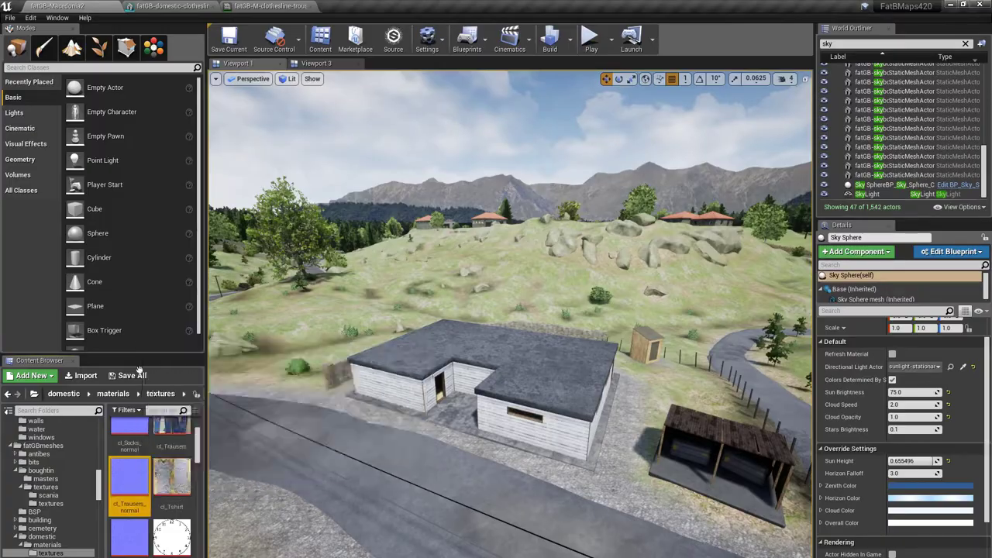
left_click(266, 6)
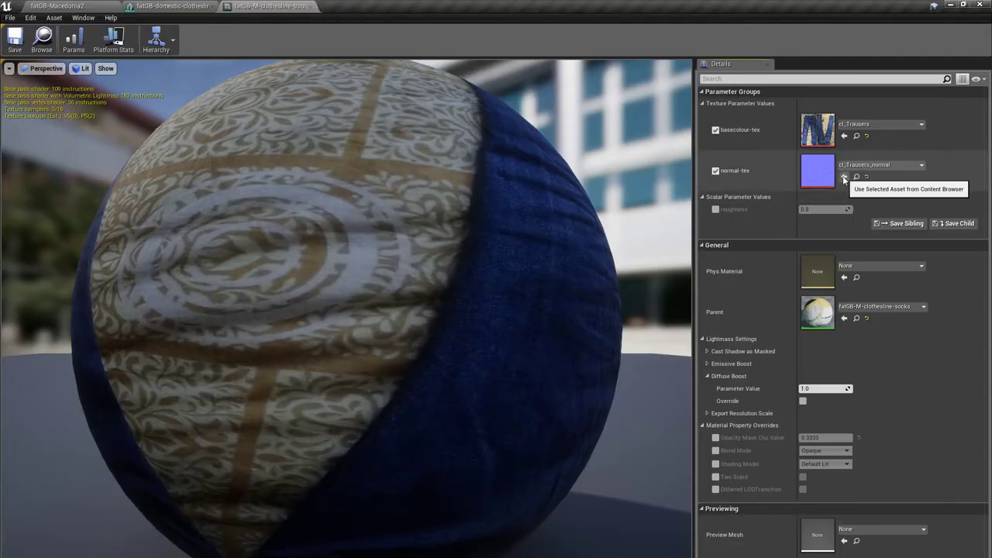
left_click(16, 43)
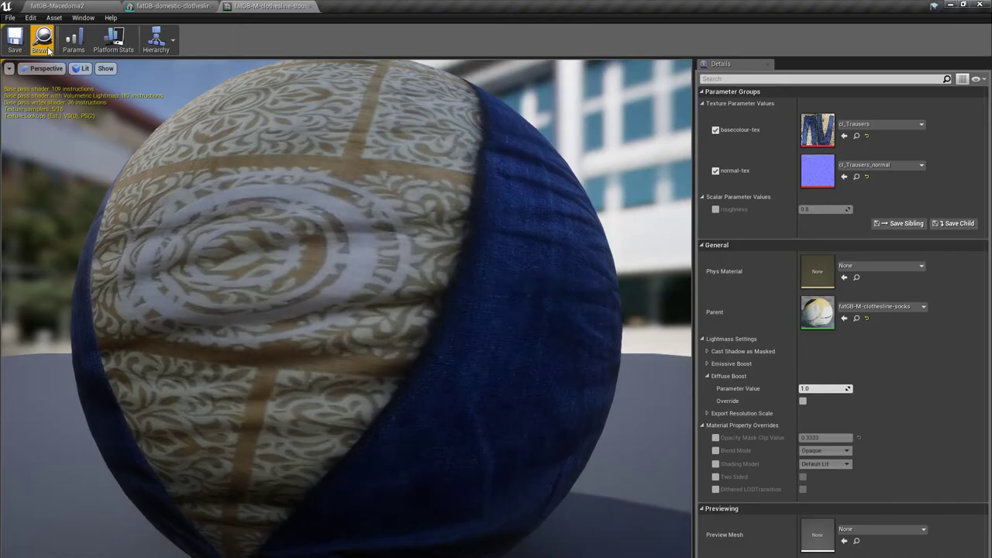
Assign the fatGB-M-clothesline-trousers instance to the clothesline mesh's trousers slot (Element 5) and look at it in the preview
left_click(47, 47)
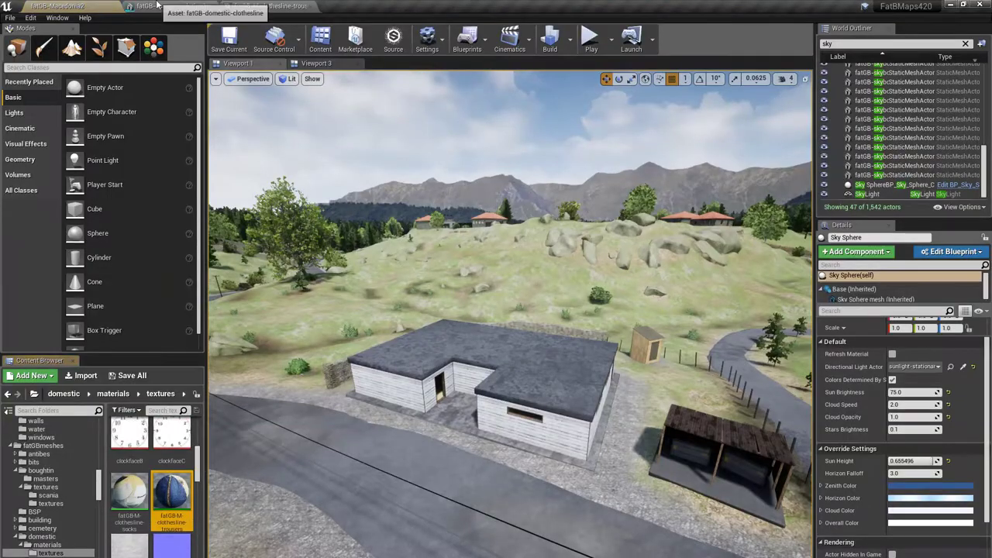
left_click(161, 7)
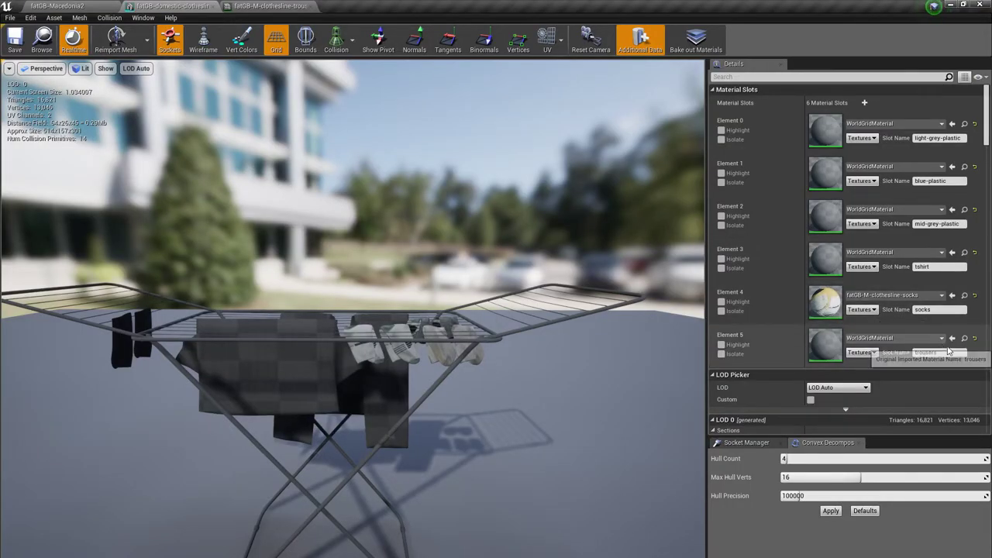
left_click(952, 339)
left_click_drag(488, 455, 310, 454)
right_click_drag(310, 454, 558, 435)
left_click_drag(295, 481, 256, 480)
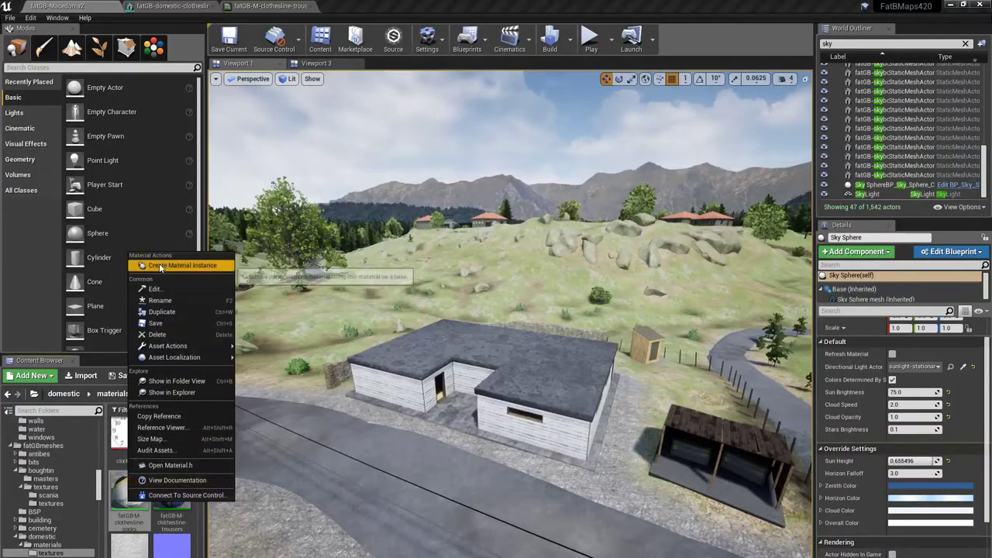
Create the fatGB-M-clothesline-tshirt material instance from the socks material and give it the T-shirt textures
key("Return")
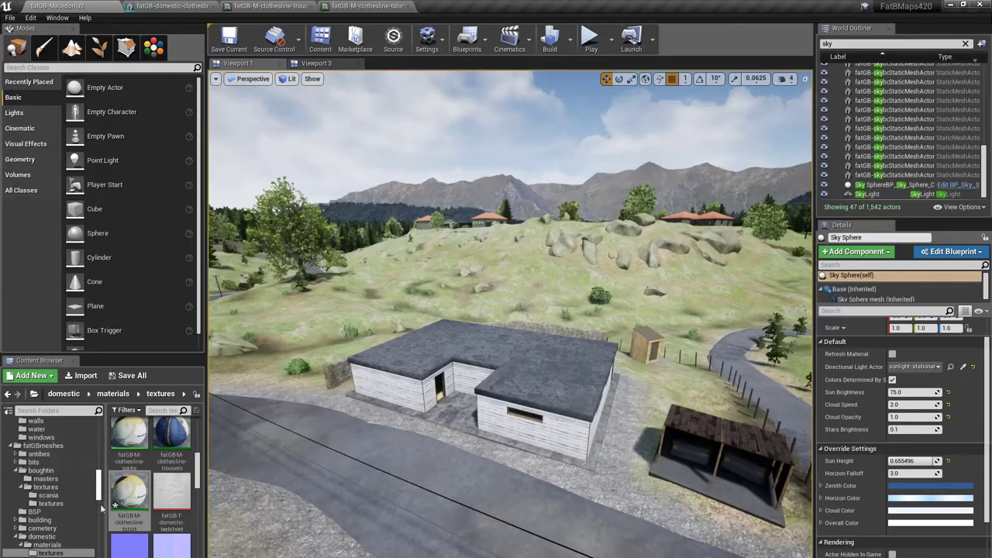
scroll(151, 481, "down", 3)
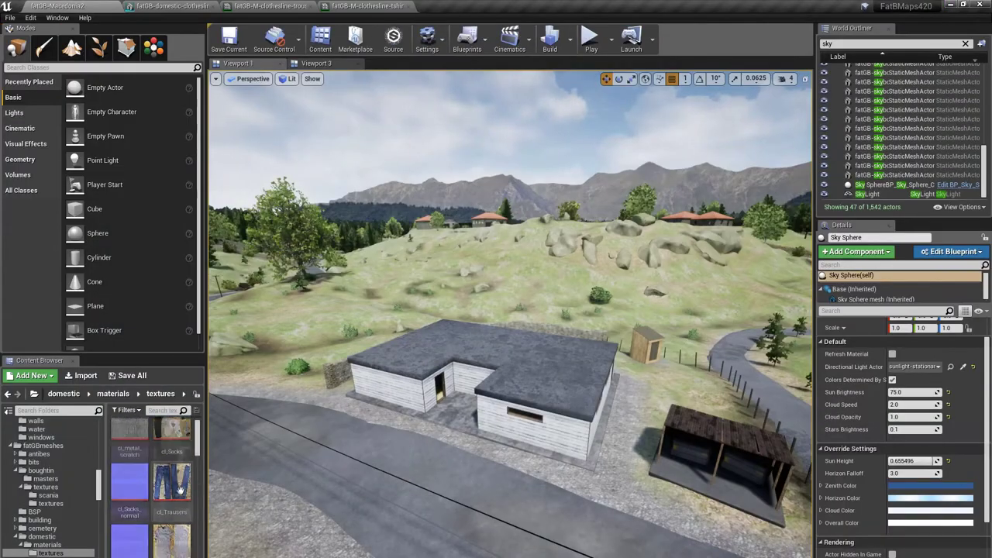
scroll(180, 490, "down", 5)
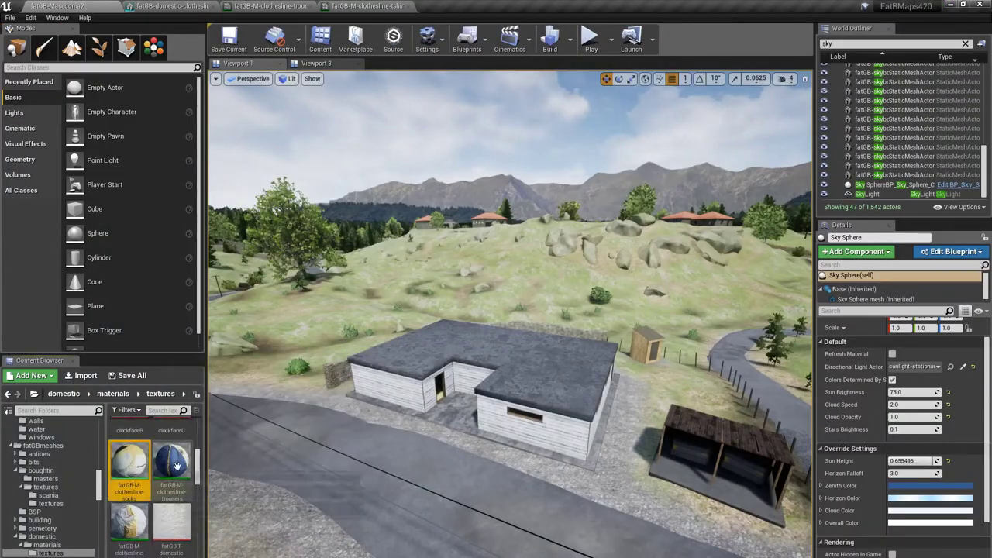
Create a material named fatGB-M-domestic-clothesline-lightplastic in the domestic materials folder and open it for editing
left_click(47, 545)
scroll(177, 519, "down", 10)
right_click_drag(177, 520, 173, 473)
right_click(157, 474)
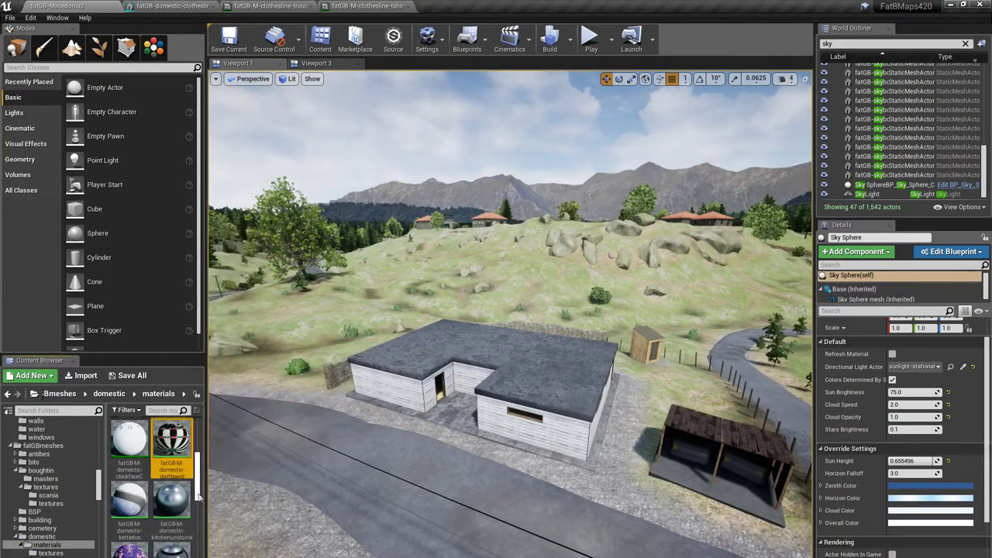
scroll(173, 496, "down", 5)
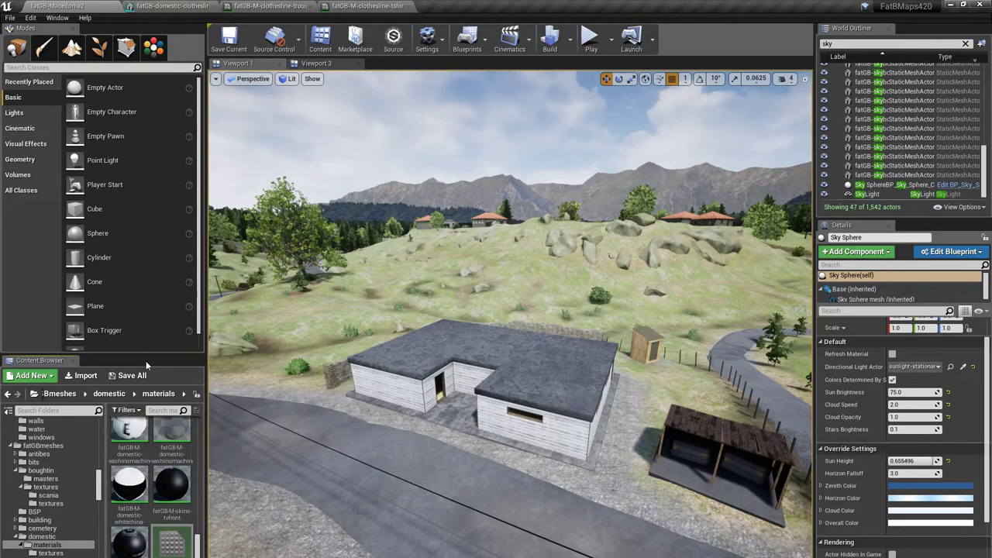
scroll(155, 481, "up", 5)
double_click(172, 497)
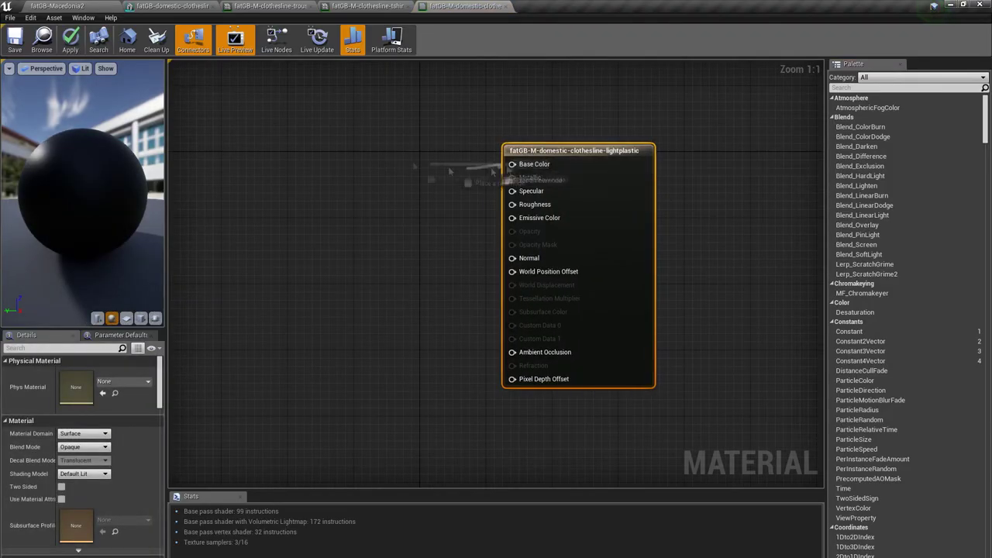
Feed Base Color from a vector parameter named colour and set it to a light grey of about 0.849
left_click_drag(407, 159, 282, 136)
left_click(115, 431)
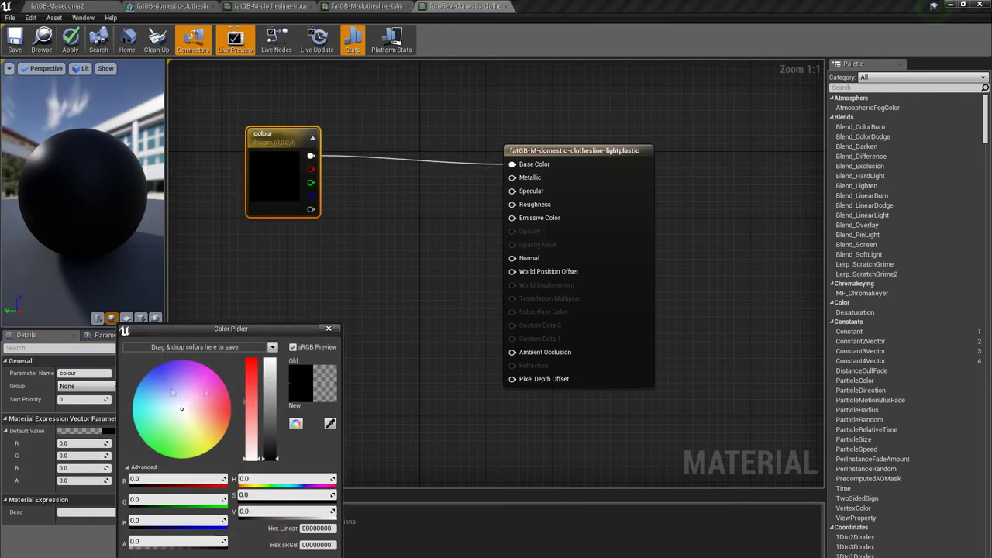
left_click_drag(271, 458, 271, 374)
left_click(336, 327)
Feed the material's Roughness from a scalar parameter named rough with a default value of 0.2
left_click_drag(553, 149, 619, 148)
left_click_drag(579, 205, 405, 235)
type("scalar")
key("Return")
type("rough")
key("Return")
left_click(419, 303)
left_click(400, 233)
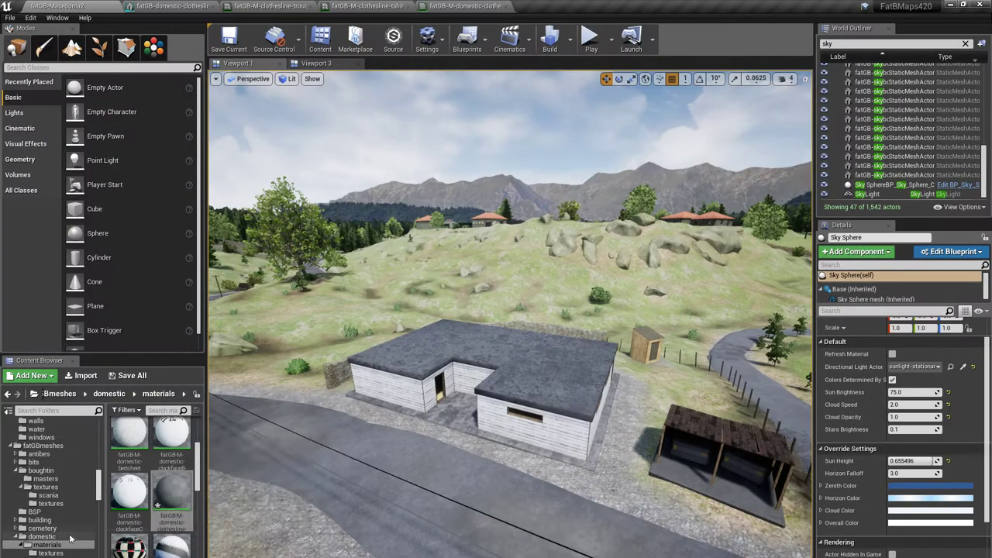
Find the fatGB-T_MacroVariation texture through the fatGB-MF-randomdetail function and add it to the lightplastic graph as a Texture Sample
left_click(51, 553)
scroll(60, 552, "up", 3)
left_click(45, 535)
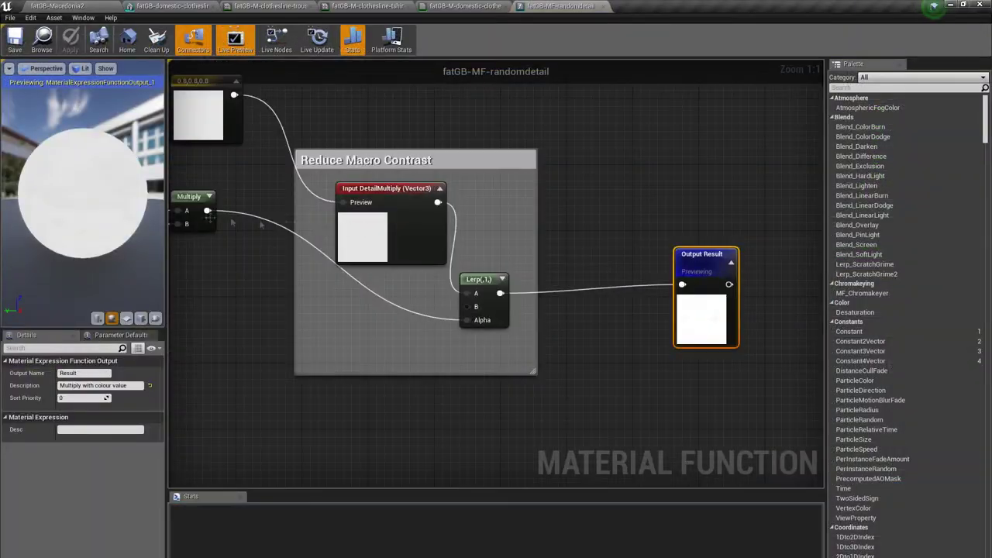
scroll(226, 299, "up", 3)
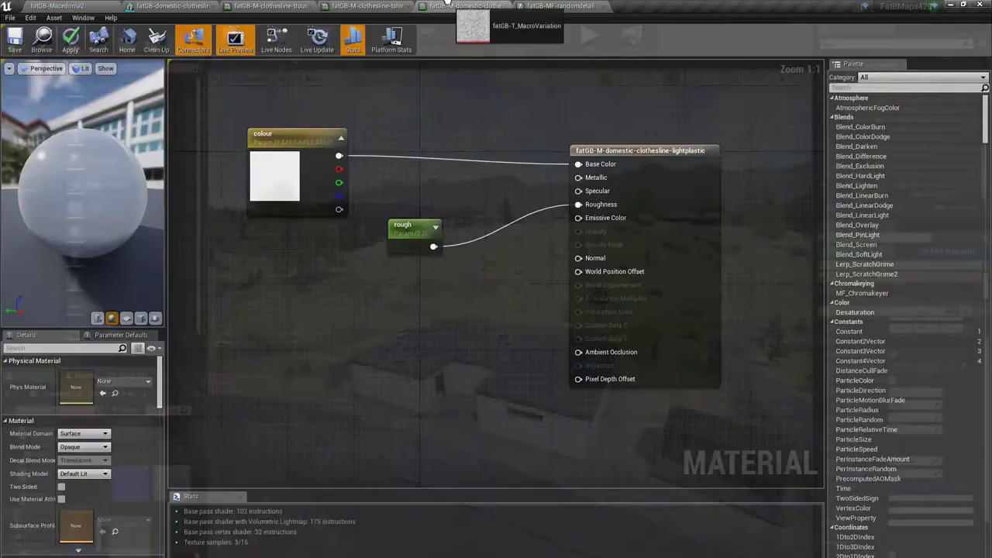
key("ctrl+v")
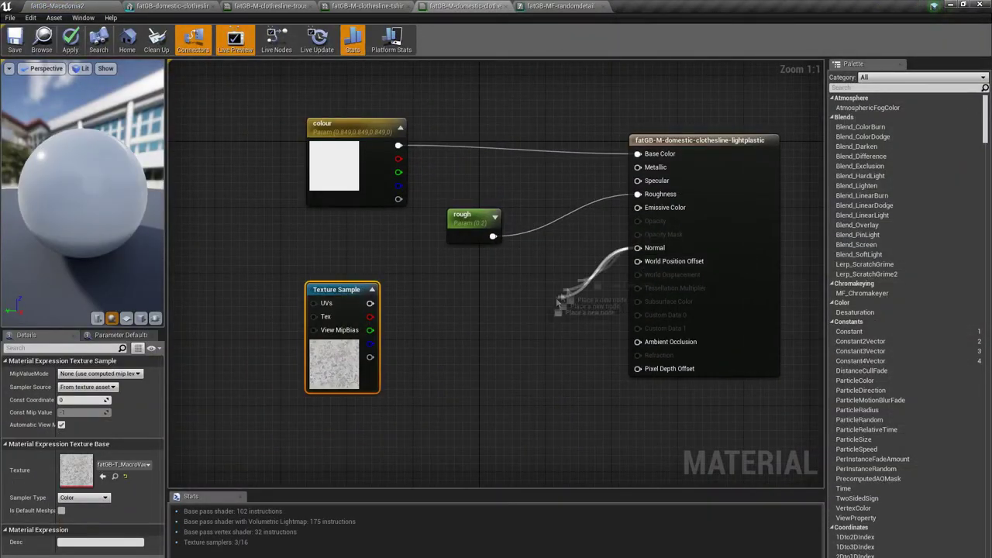
left_click_drag(559, 302, 636, 248)
left_click_drag(370, 303, 547, 239)
type("mul")
left_click(561, 265)
key("Delete")
Add a Linear Interpolate node from the Texture Sample and connect its output to Roughness
left_click_drag(370, 303, 448, 271)
type("line")
left_click(480, 354)
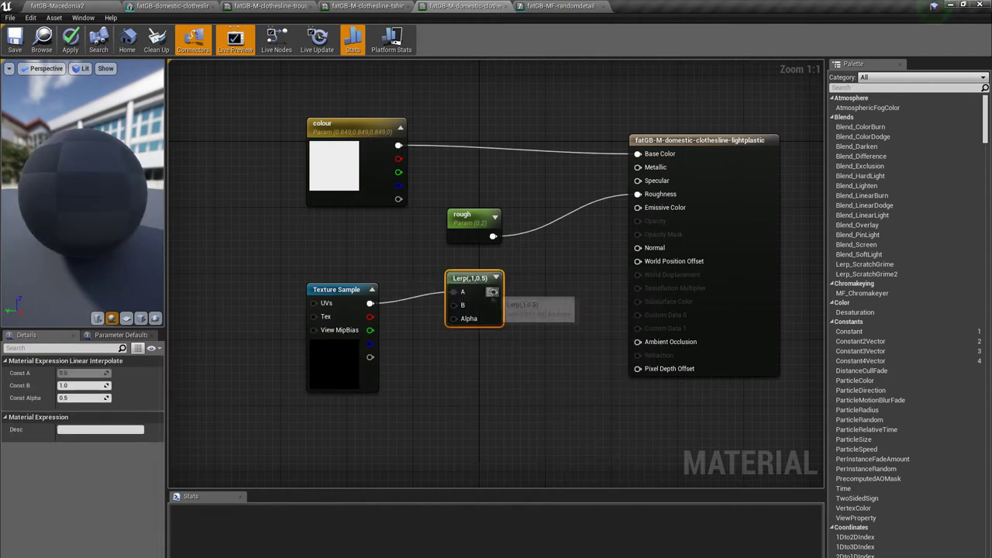
left_click_drag(495, 292, 637, 195)
Feed the Lerp's A from a new roughmin scalar parameter, B from rough renamed to roughmax, and Alpha from the Texture Sample
left_click_drag(370, 304, 355, 232)
type("sca")
left_click(447, 298)
type("roughmin")
key("Return")
left_click_drag(319, 286, 244, 343)
left_click_drag(470, 221, 344, 287)
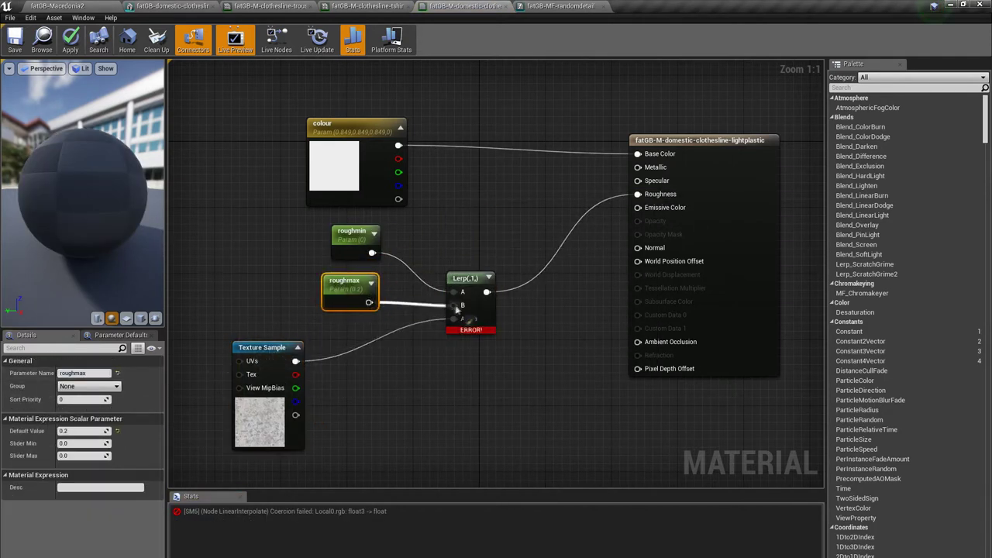
Set the default value of roughmax to 0.4 and of roughmin to 0.1
left_click(66, 431)
type("0.4")
key("Return")
left_click(203, 318)
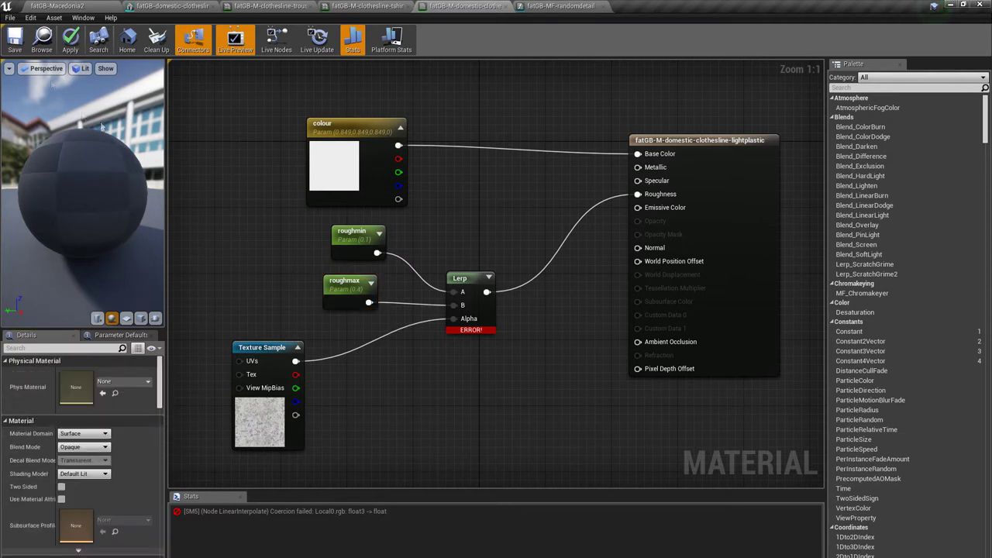
Connect the Texture Sample's red channel to the Lerp's Alpha in place of RGB and save the material
left_click(15, 39)
left_click(618, 331)
left_click_drag(278, 347, 454, 319)
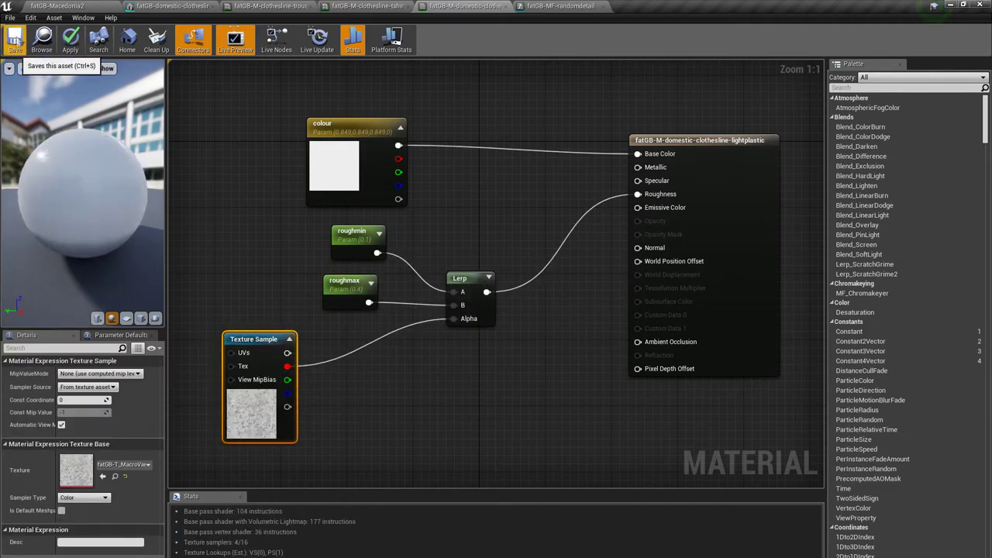
key("ctrl+s")
Space out the colour and Texture Sample nodes, inspect the plastic on the preview sphere, and save the material
mouse_move(86, 182)
left_mouse_down()
mouse_move(117, 184)
mouse_move(73, 183)
mouse_move(83, 185)
left_mouse_up()
left_click_drag(24, 196, 17, 200)
left_click_drag(332, 130, 277, 111)
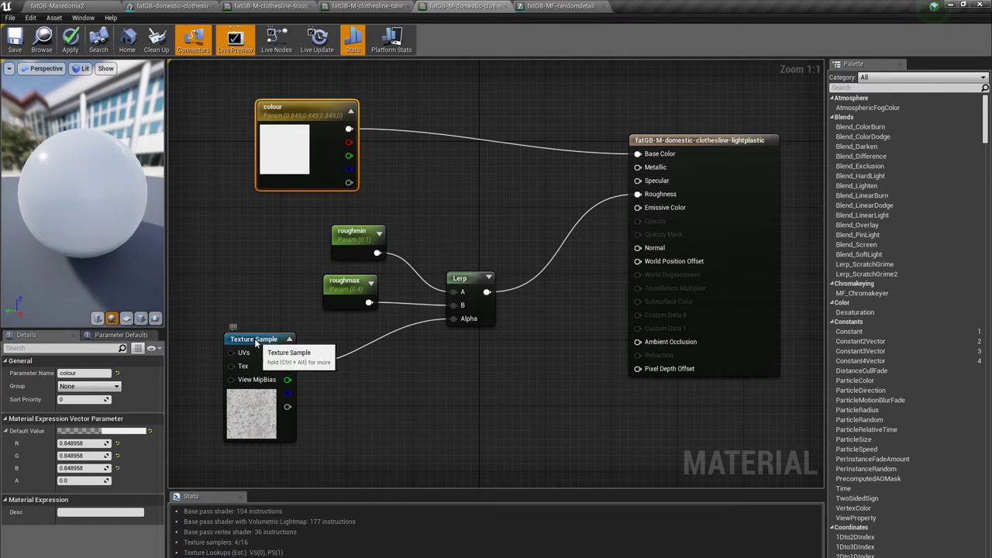
left_click_drag(249, 341, 232, 333)
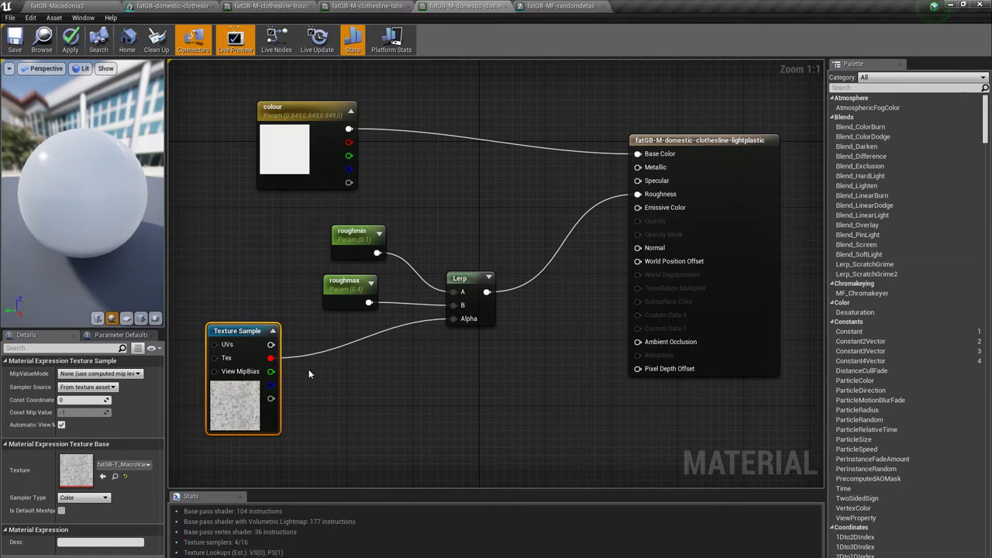
left_click_drag(99, 182, 54, 157)
left_click_drag(148, 159, 44, 175)
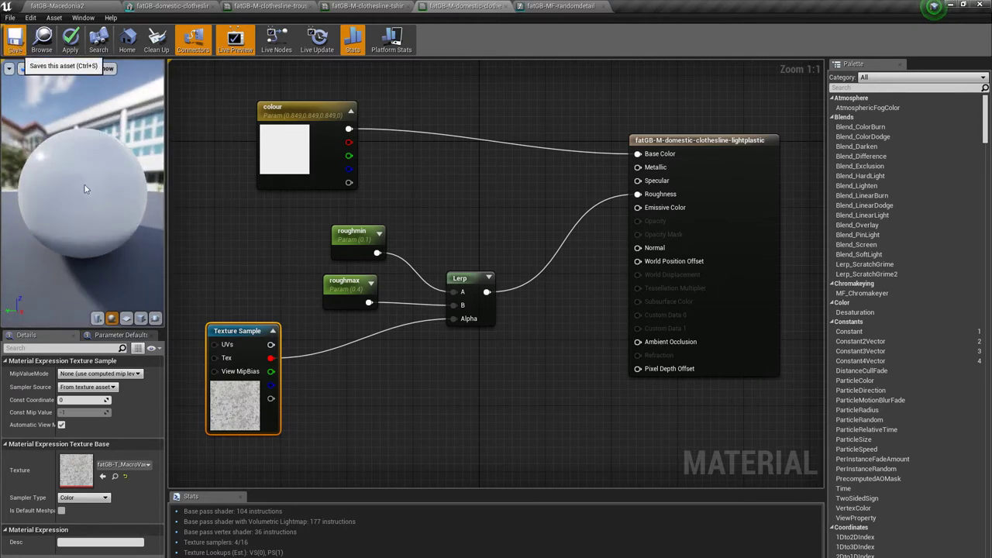
key("ctrl+s")
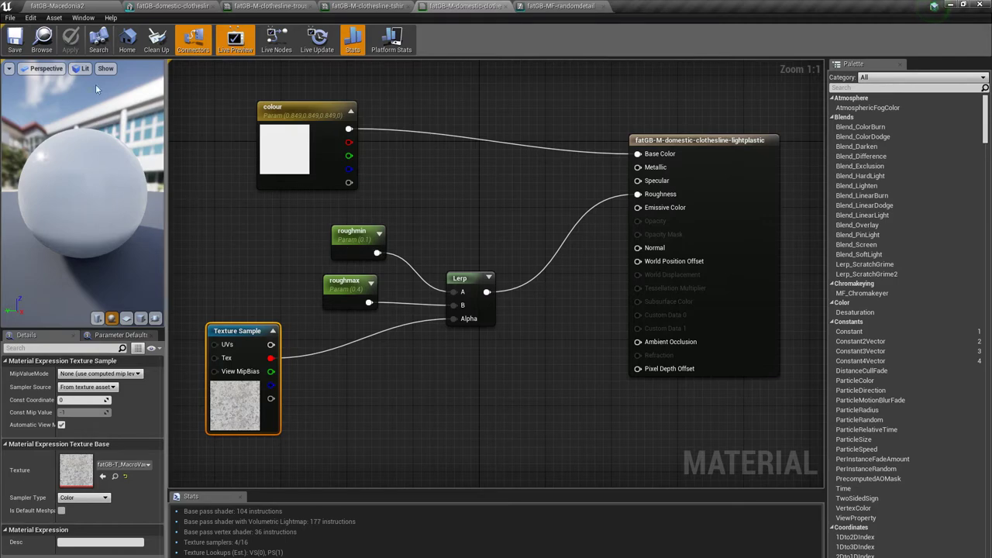
Create a material instance of fatGB-M-domestic-clothesline-lightplastic in the materials folder and open it
left_click(172, 5)
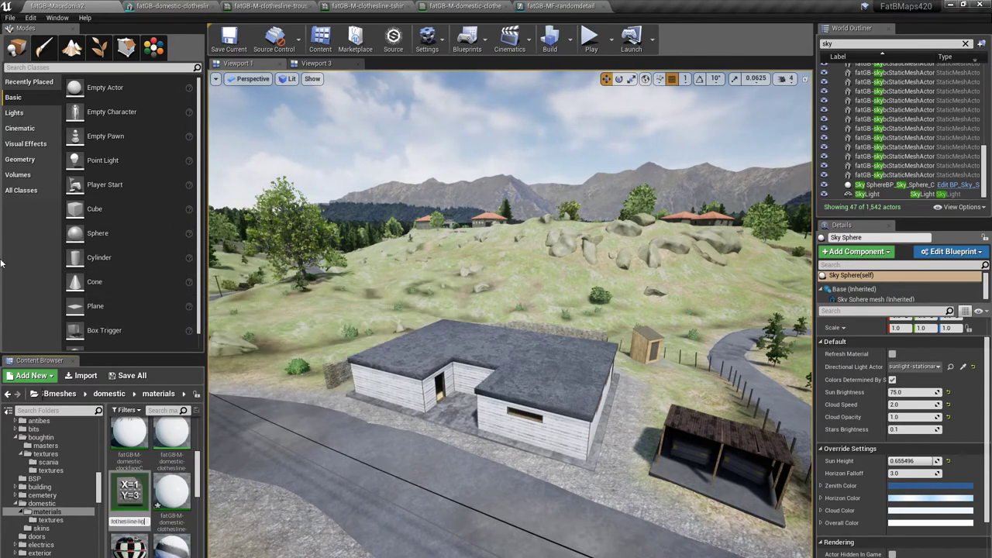
double_click(138, 515)
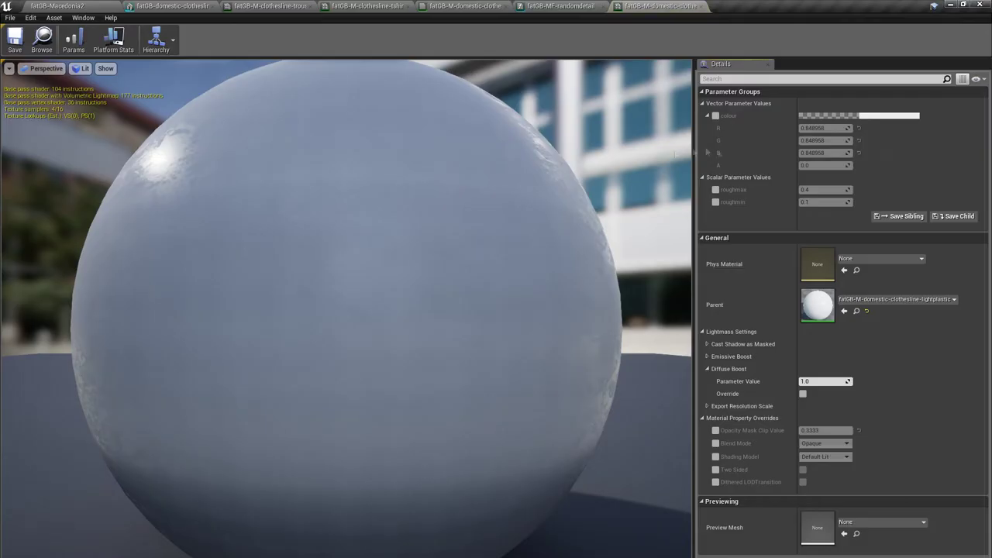
Enable the colour parameter override on the blue plastic instance and set it to a blue of about R 0.363, G 0.496, B 0.849
left_click(715, 115)
left_click(865, 116)
key("Return")
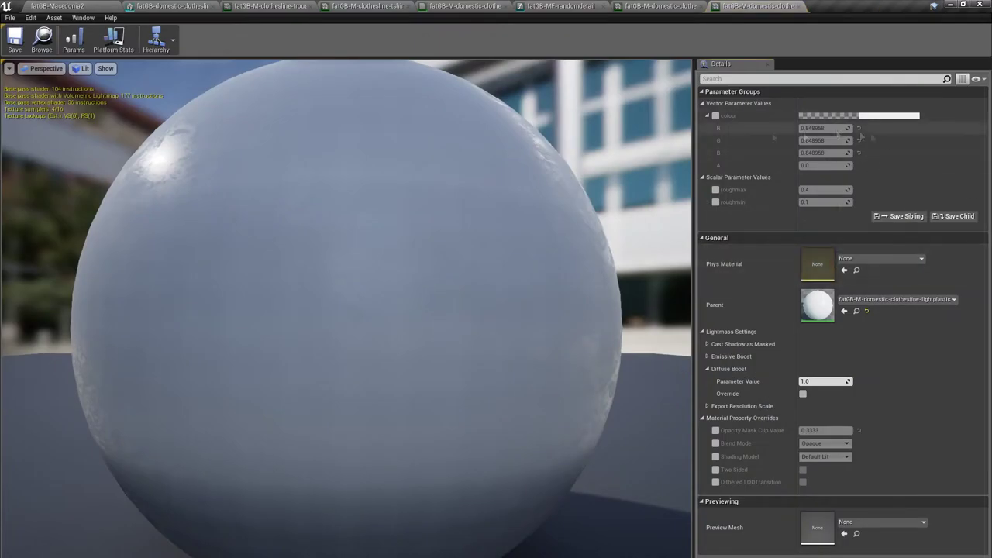
left_click(859, 116)
left_click(700, 185)
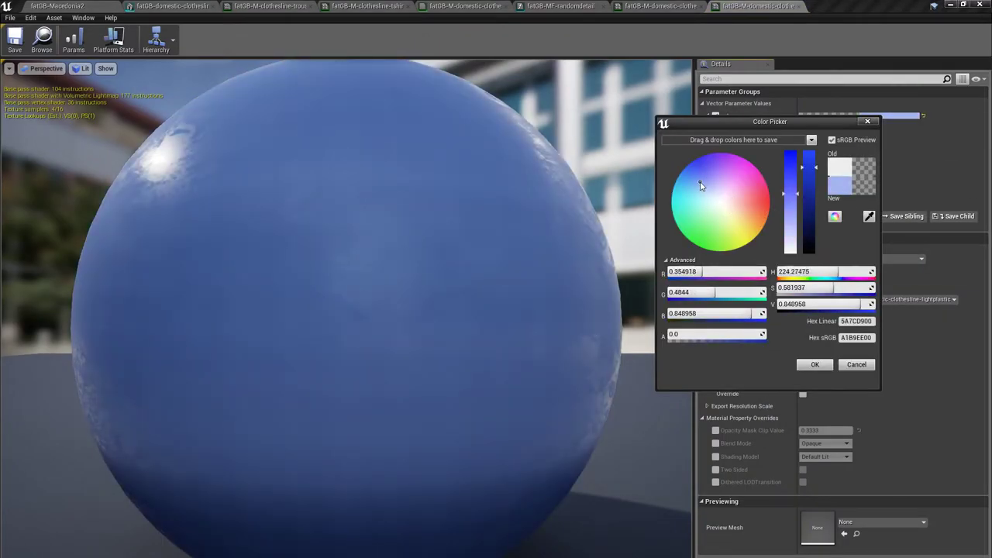
left_click(814, 365)
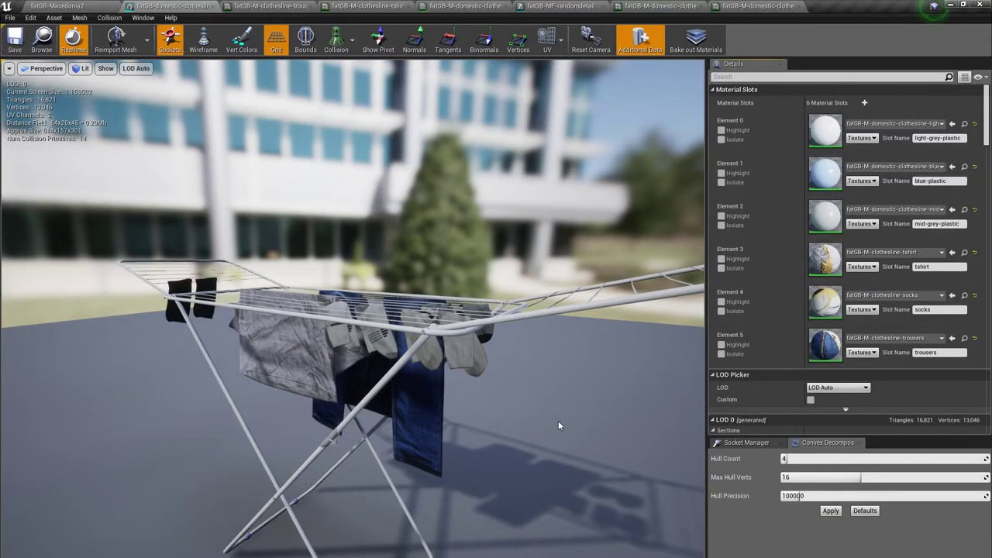
Darken the blue instance's colour to R 0.235786, G 0.322409, B 0.552083 and save the instance
right_click_drag(558, 426, 576, 425)
left_click_drag(481, 403, 462, 472)
left_click(740, 5)
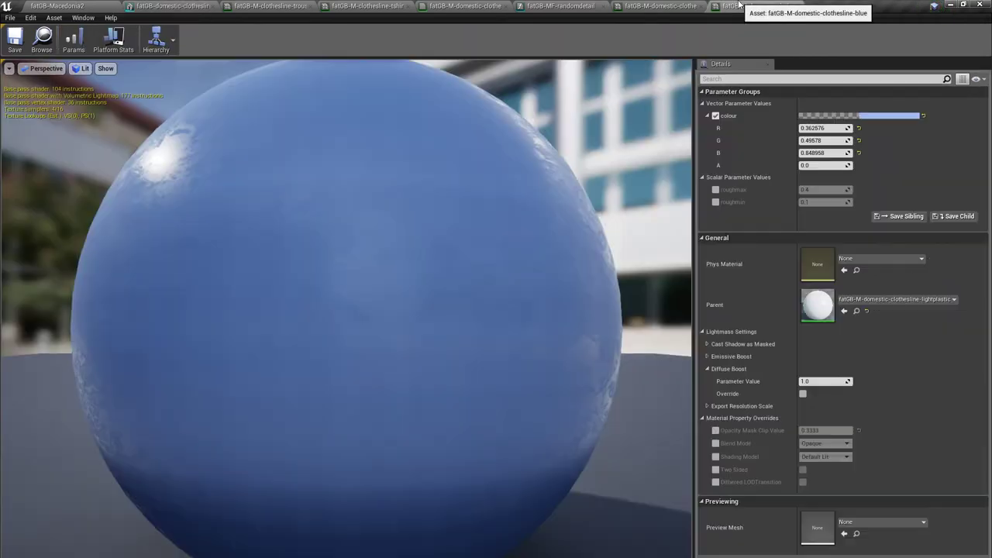
left_click(876, 116)
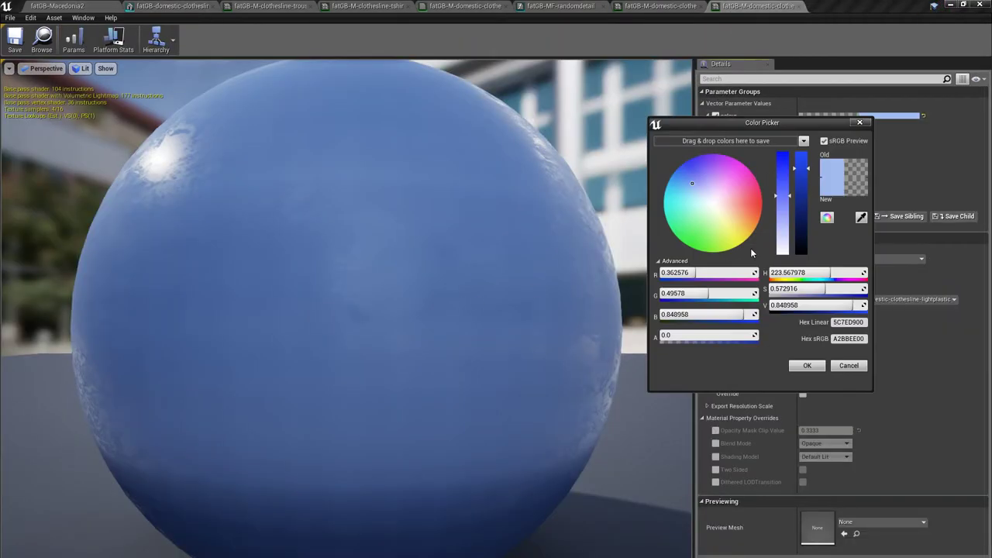
left_click(803, 191)
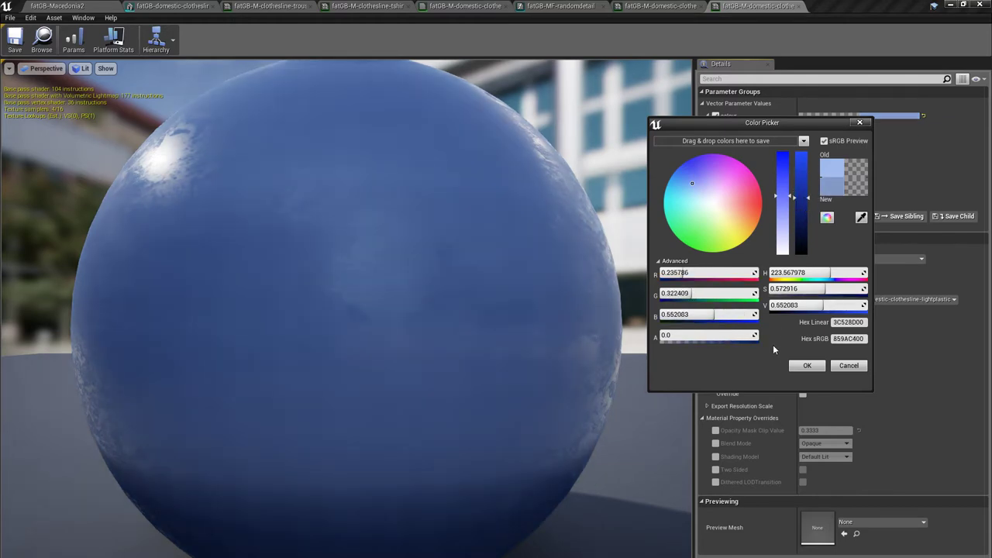
left_click(804, 366)
left_click(25, 36)
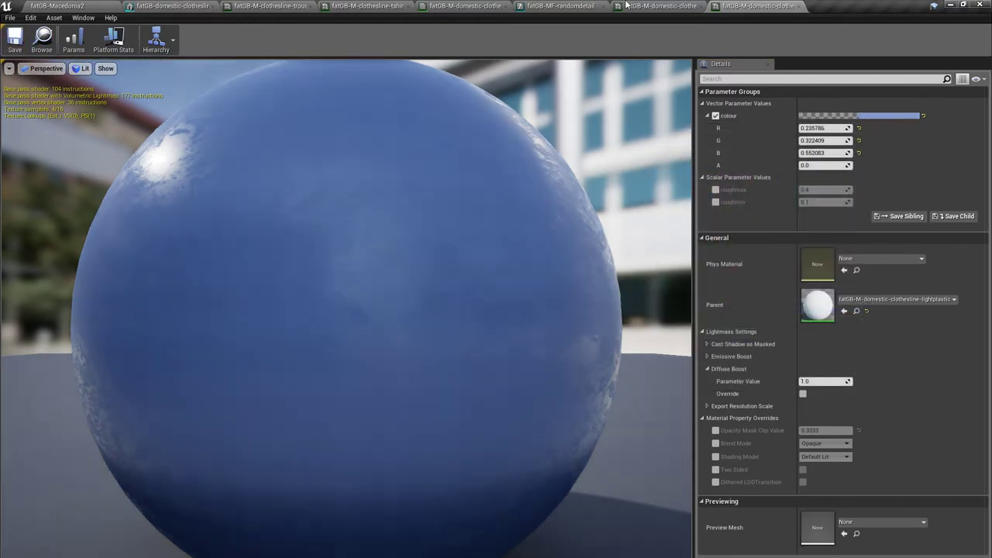
Inspect the blue plastic on the clothesline static mesh and force its preview to LOD 0
left_click(174, 6)
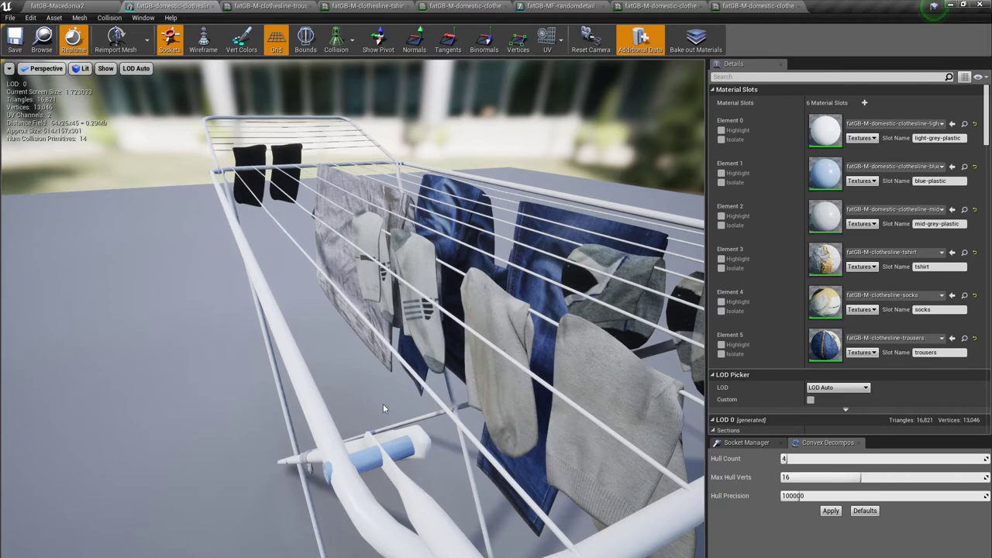
mouse_move(380, 432)
right_mouse_down()
mouse_move(403, 427)
mouse_move(380, 431)
right_mouse_up()
right_click_drag(407, 398, 490, 371)
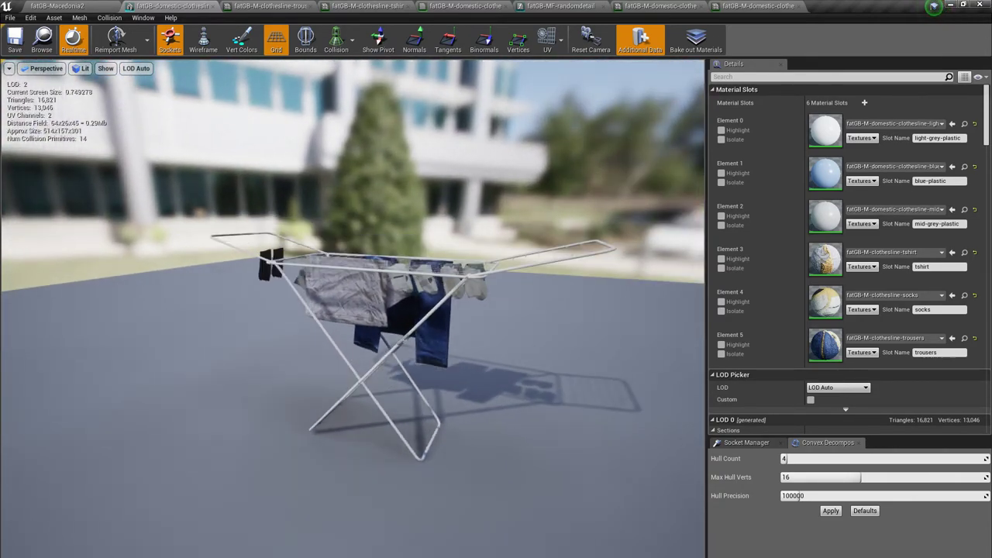
left_click(132, 68)
left_click(137, 101)
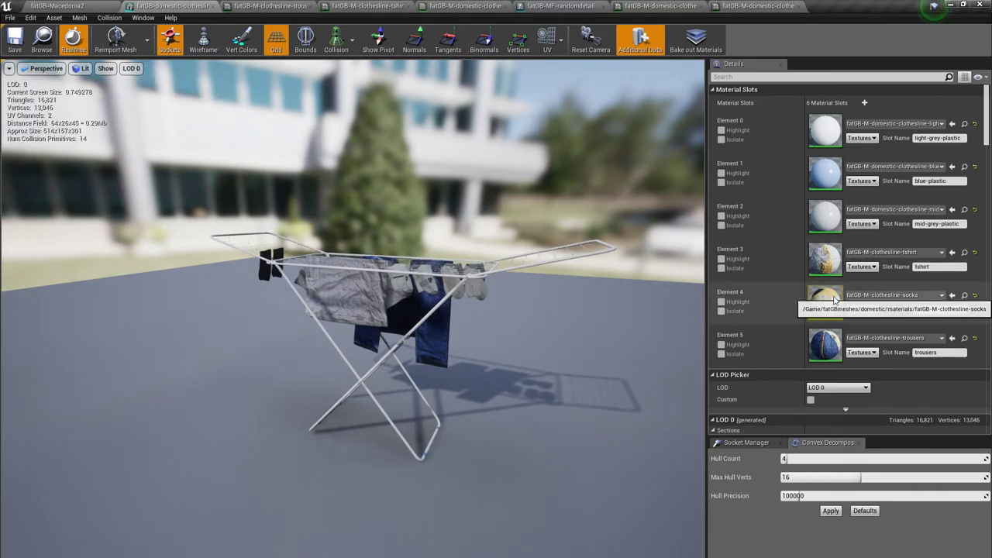
Set LOD 0's Percent Triangles to 100 in its reduction settings and apply the change
scroll(836, 281, "down", 4)
scroll(836, 281, "down", 10)
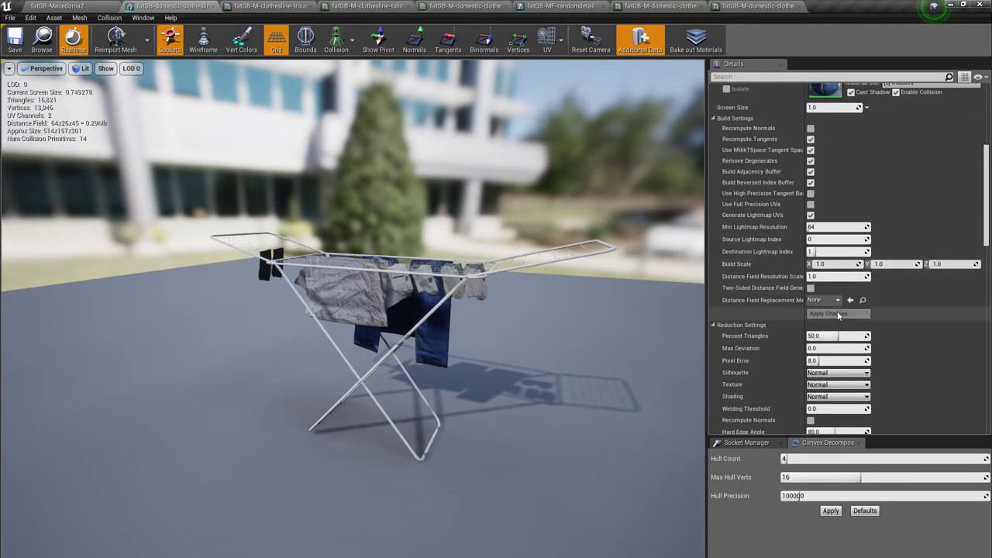
left_click(831, 318)
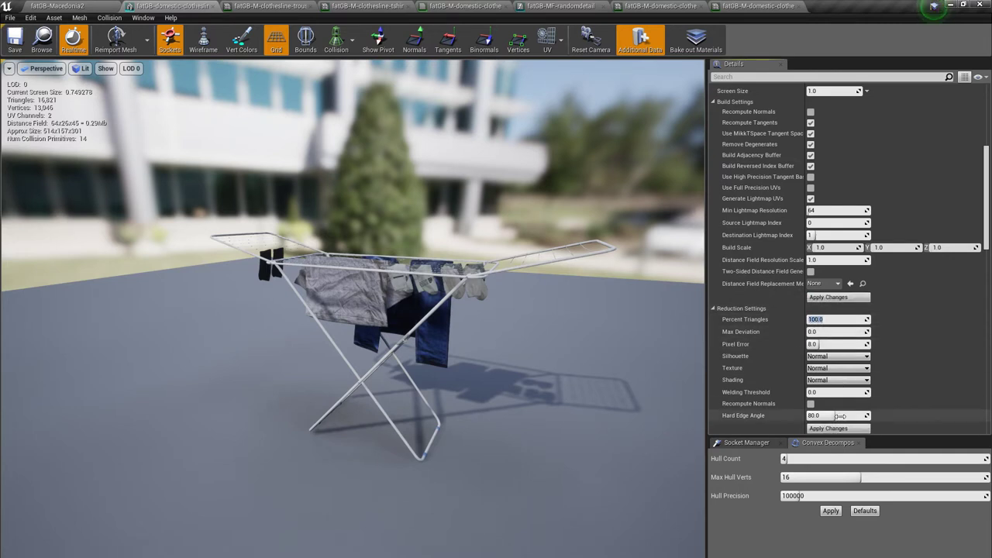
left_click(828, 429)
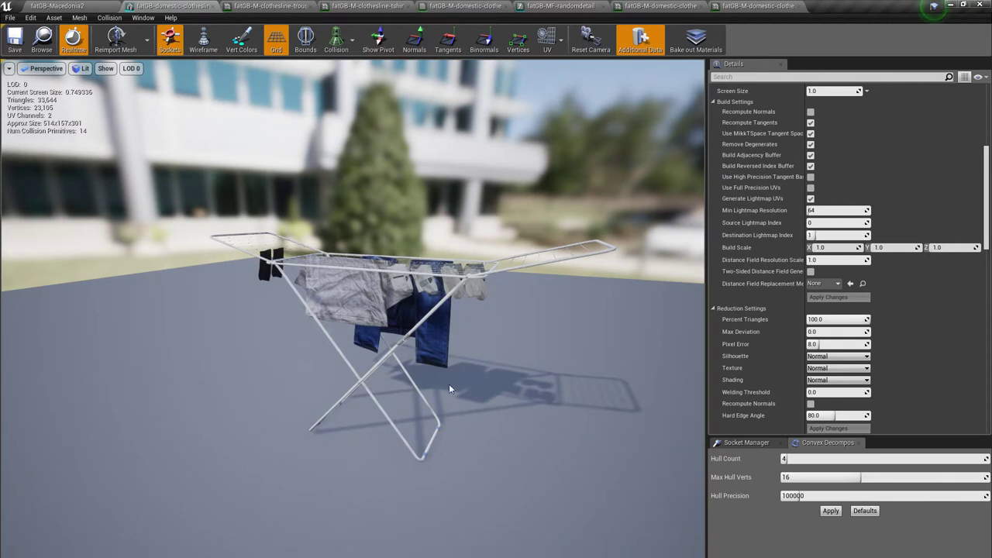
Set LOD 0's Percent Triangles back to 50 and apply the change
left_click(830, 320)
type("50")
key("Return")
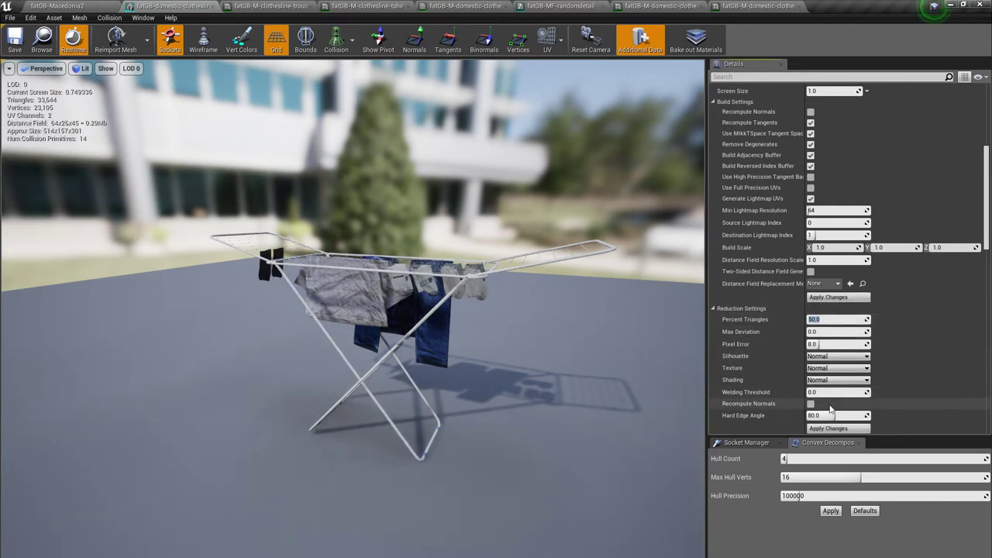
left_click(826, 431)
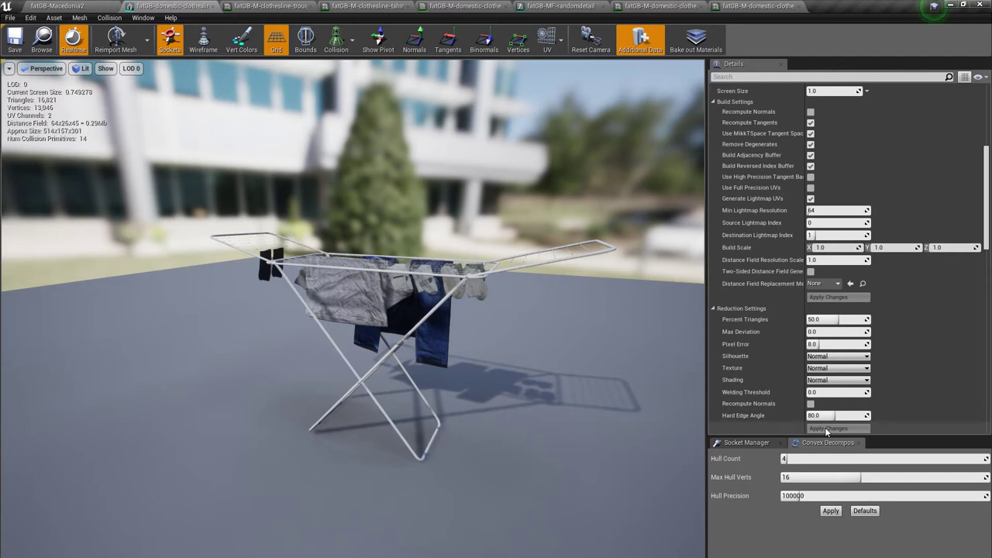
Force the clothesline preview to LOD 1 and set that LOD's Screen Size to 0.5
left_click_drag(353, 310, 342, 378)
left_click_drag(195, 145, 209, 133)
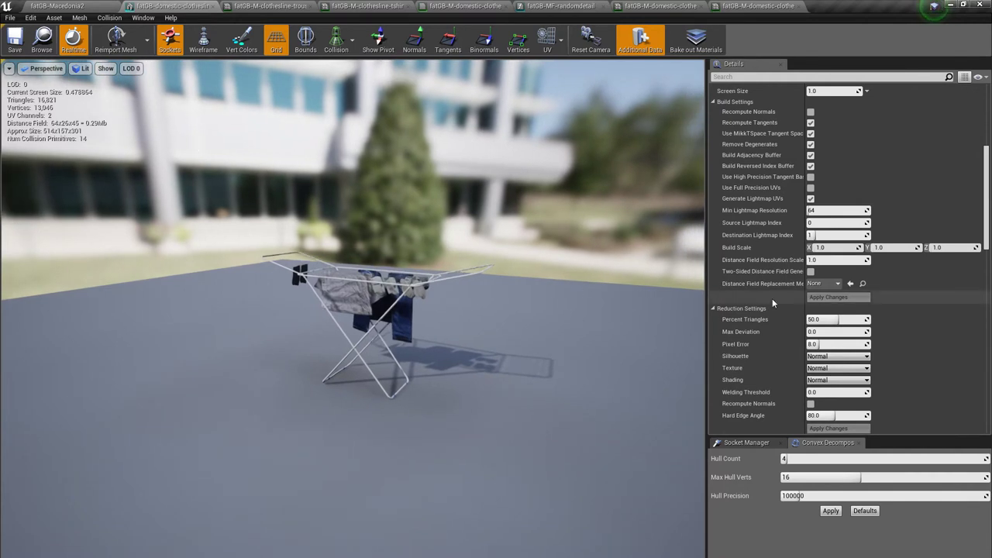
scroll(819, 310, "down", 1)
left_click(132, 69)
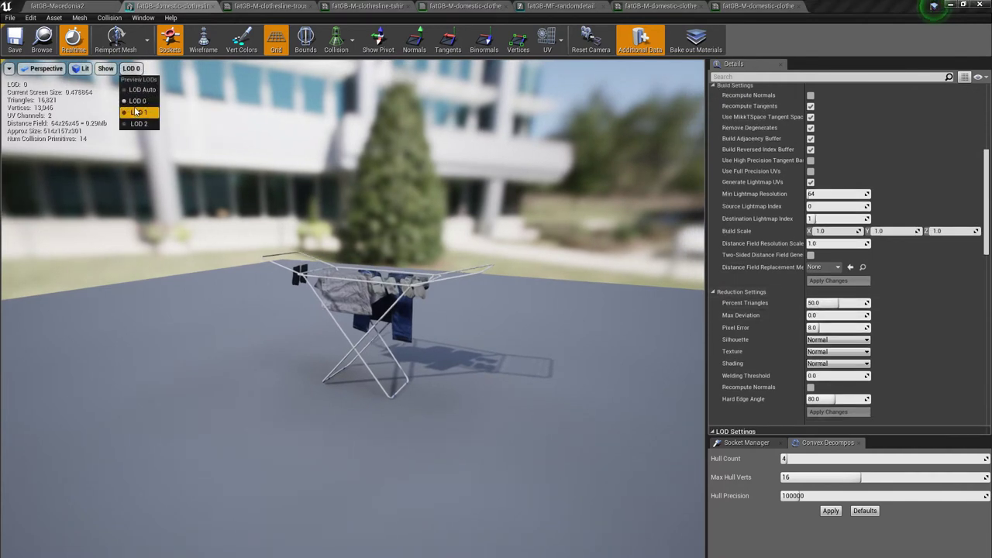
left_click(136, 113)
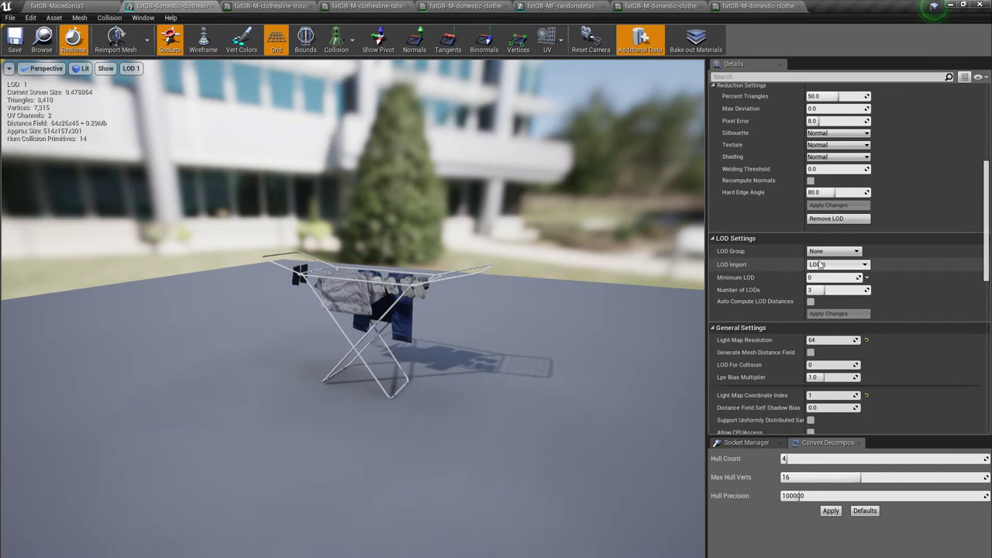
scroll(822, 265, "up", 5)
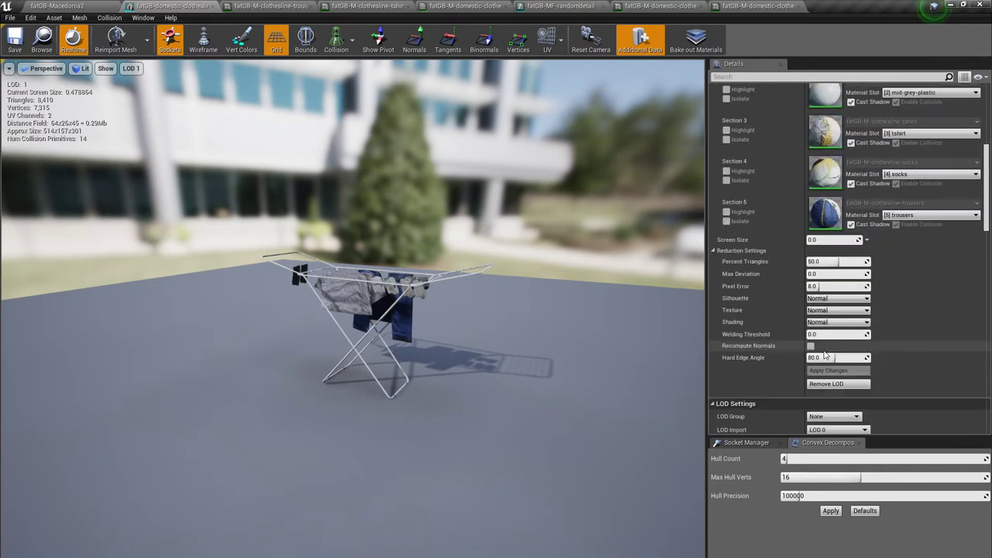
left_click(818, 240)
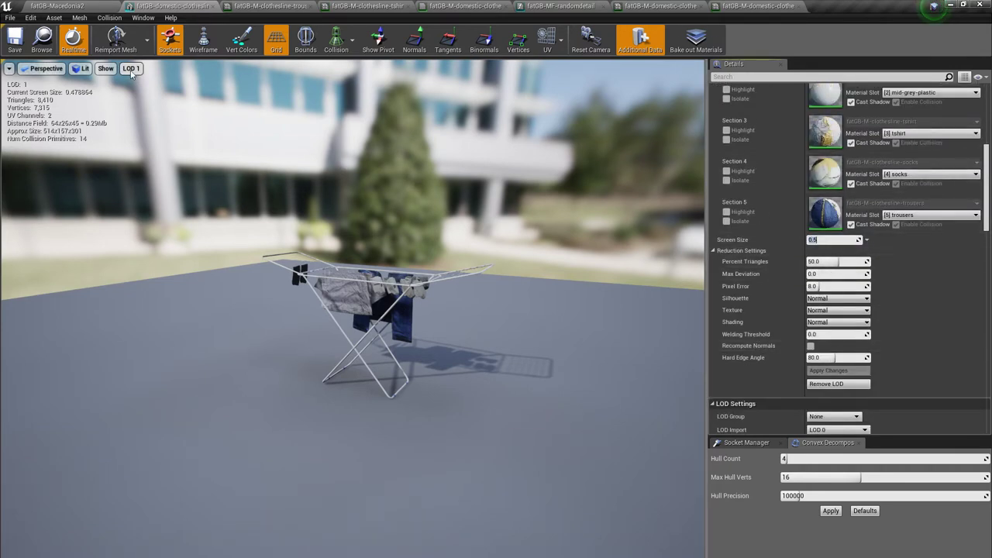
Set LOD 1's Percent Triangles to 30 and apply the change
left_click(829, 262)
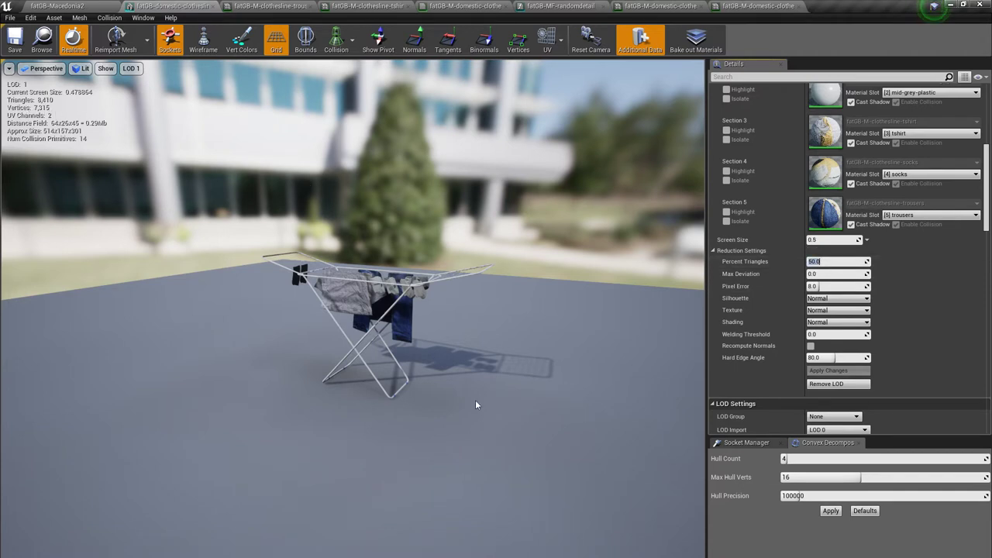
type("30")
key("Return")
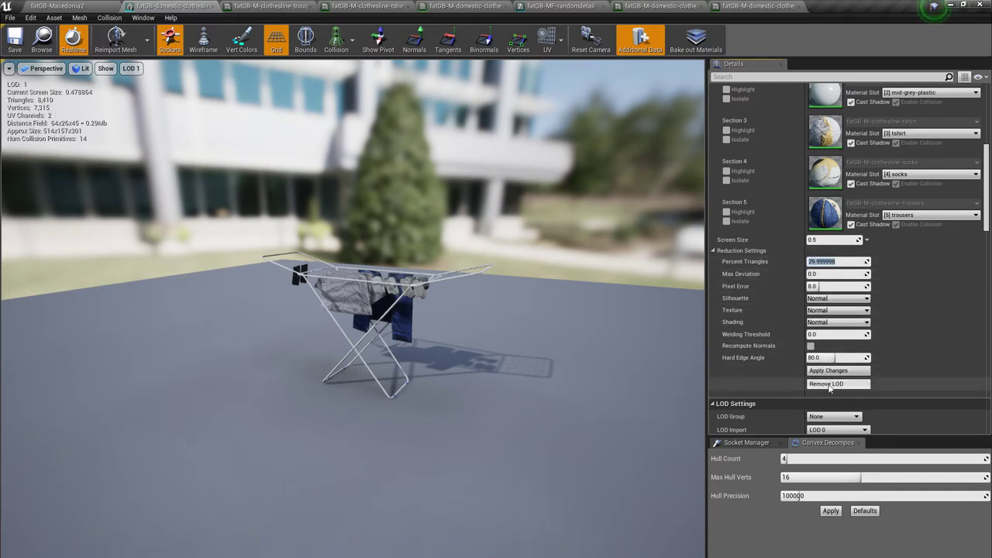
left_click(830, 372)
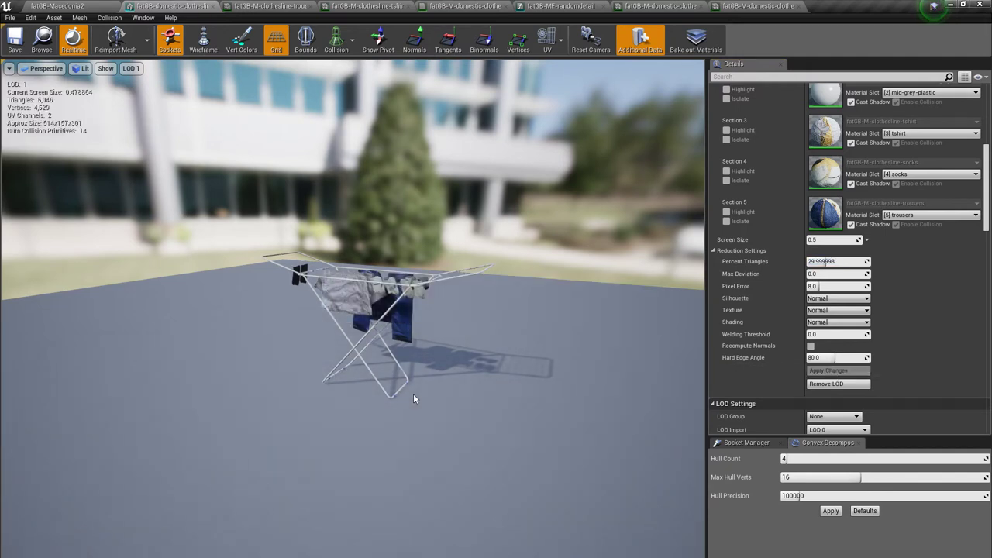
Compare the clothesline up close between LOD 0 and LOD 1, ending on the LOD 1 preview
left_click_drag(417, 415, 429, 372)
mouse_move(167, 184)
right_mouse_down()
mouse_move(167, 295)
mouse_move(166, 183)
right_mouse_up()
left_click(131, 69)
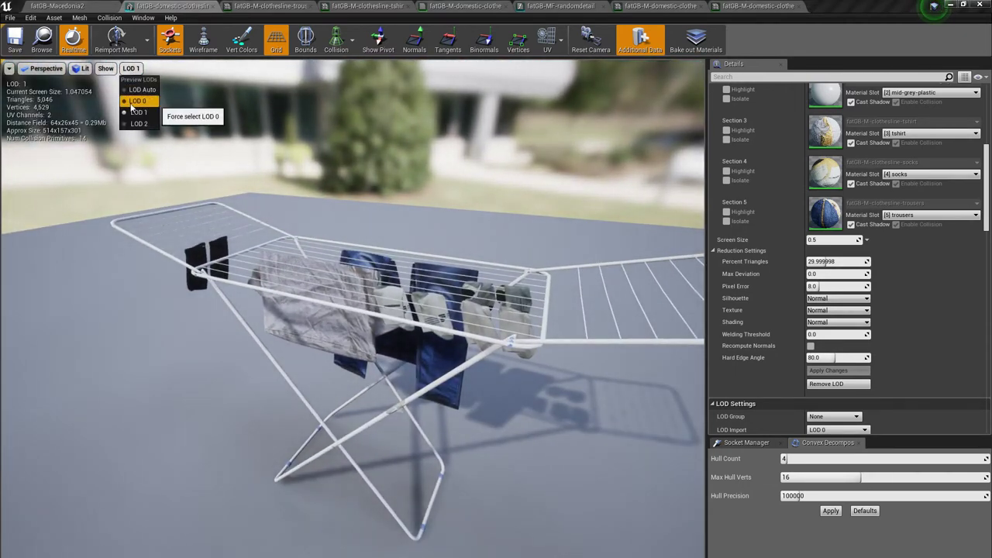
left_click(137, 101)
left_click(131, 68)
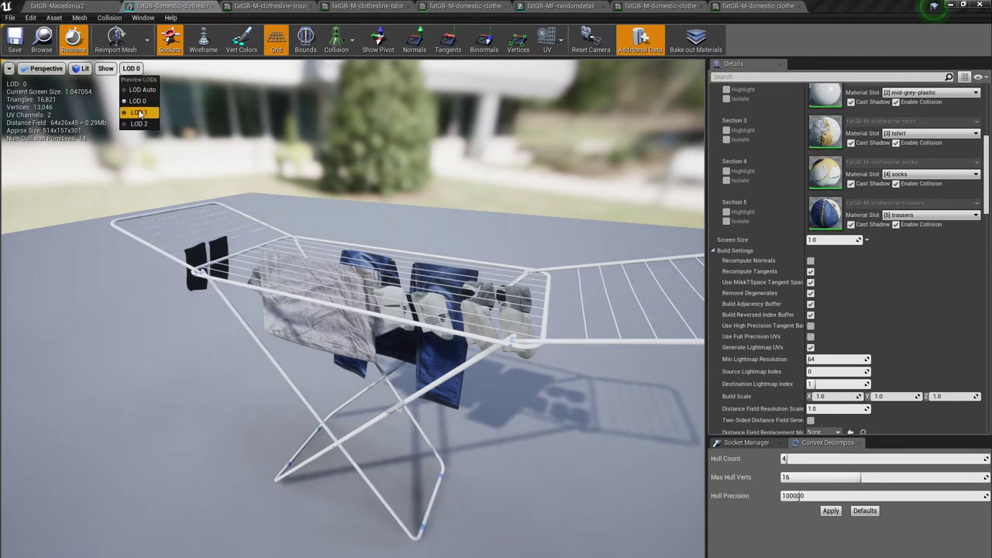
left_click(139, 114)
Reduce LOD 1's Percent Triangles to 20 and apply the change
left_click_drag(140, 119, 137, 175)
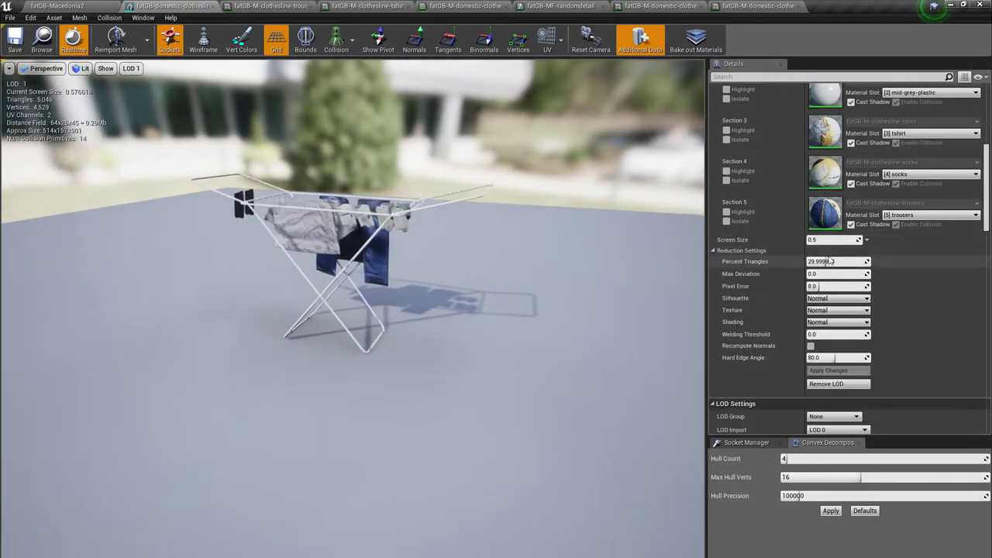
type("20")
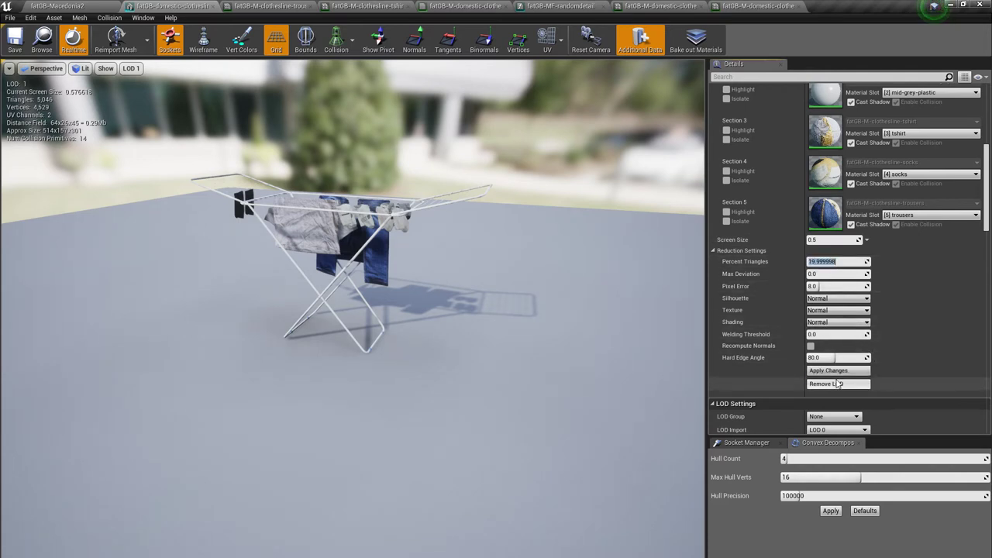
left_click(828, 371)
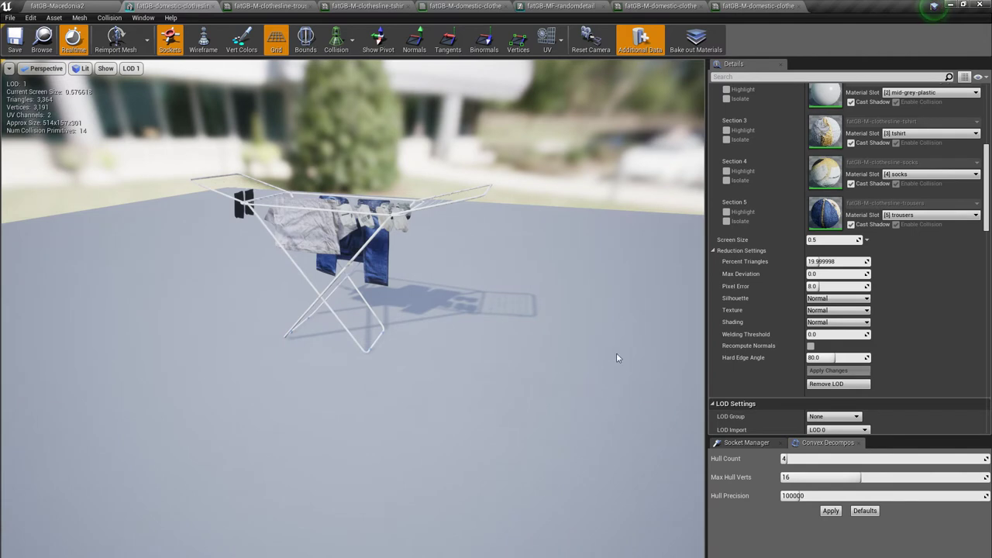
Try a stronger LOD 1 reduction with Percent Triangles at 10 and apply it
left_click(833, 262)
type("10")
key("Return")
left_click(828, 370)
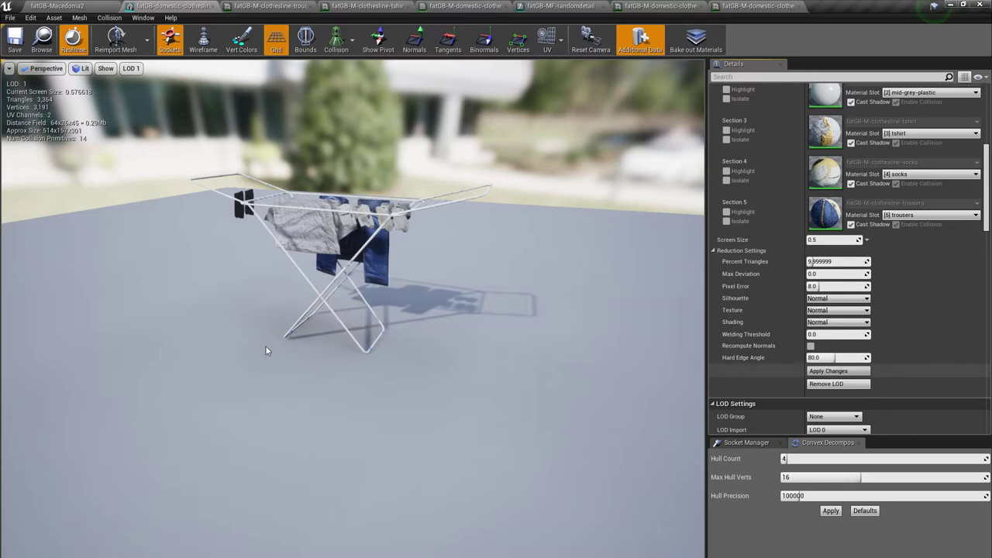
Examine the reduced socks and rails up close, then compare LOD 0 with LOD 1 from a distance
left_click_drag(266, 347, 349, 232)
left_click_drag(191, 222, 283, 413)
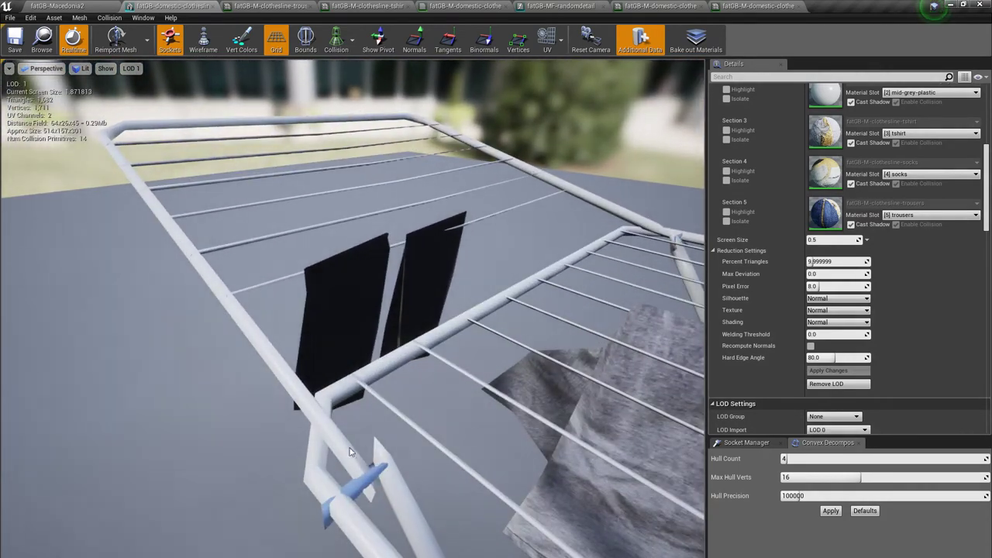
left_click_drag(283, 451, 303, 505)
left_click(130, 69)
left_click(136, 102)
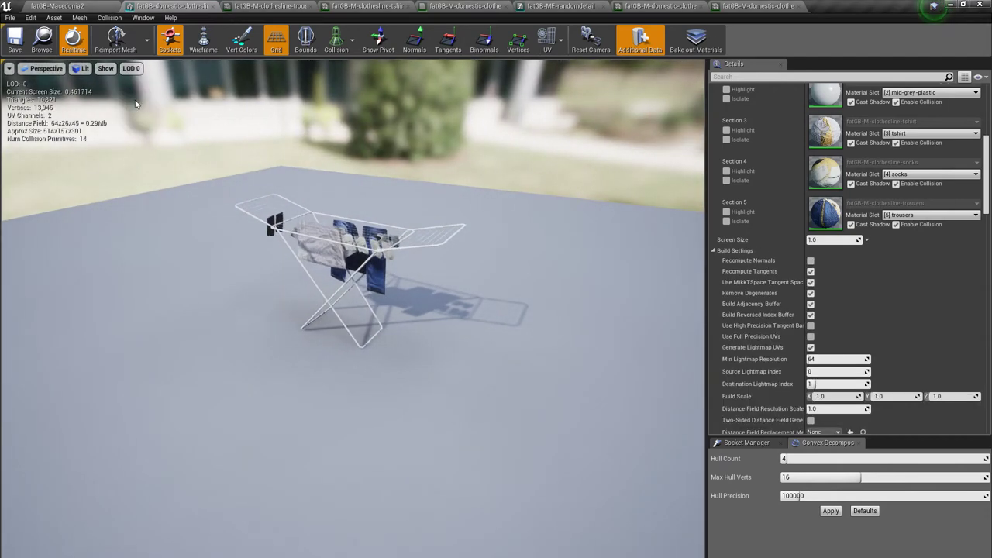
left_click(132, 69)
left_click(135, 113)
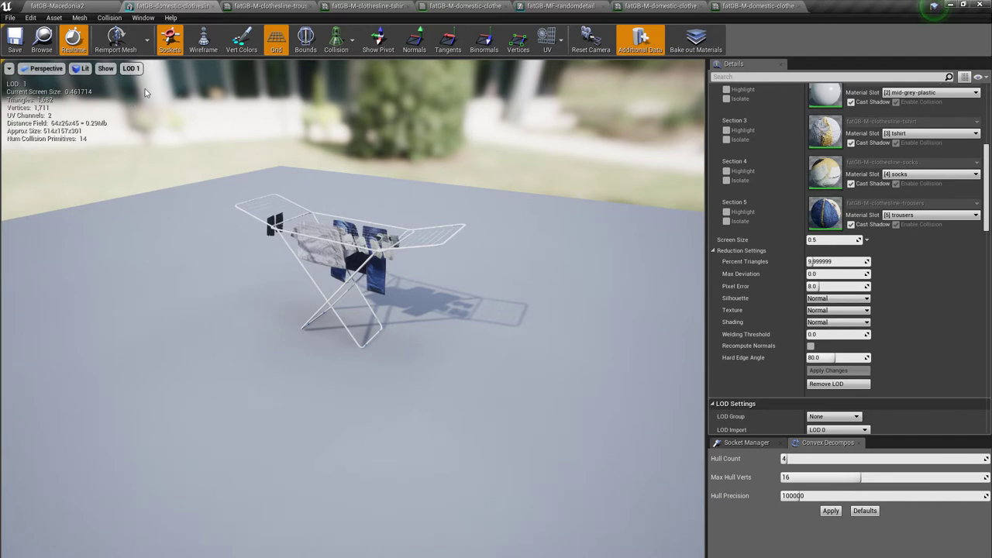
left_click(131, 68)
left_click(137, 101)
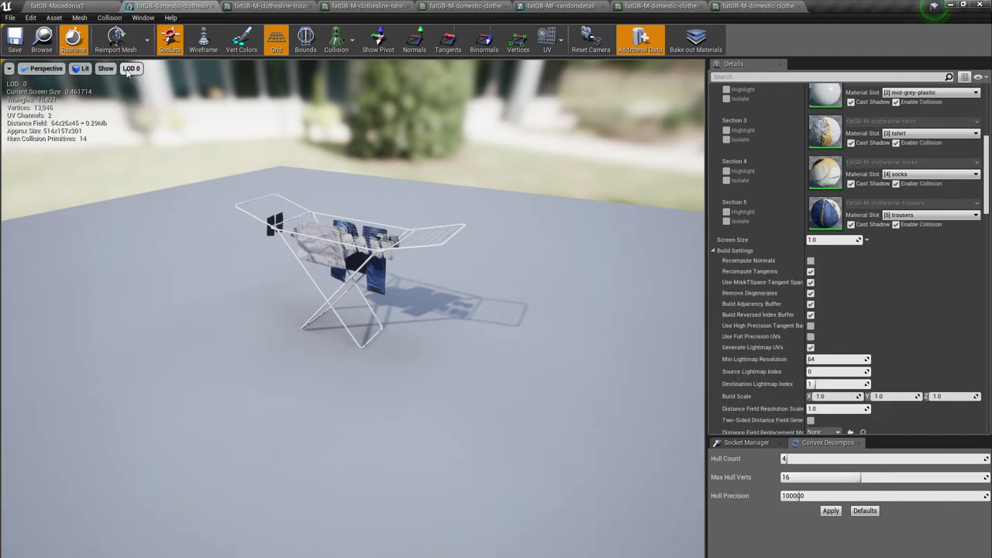
left_click(131, 69)
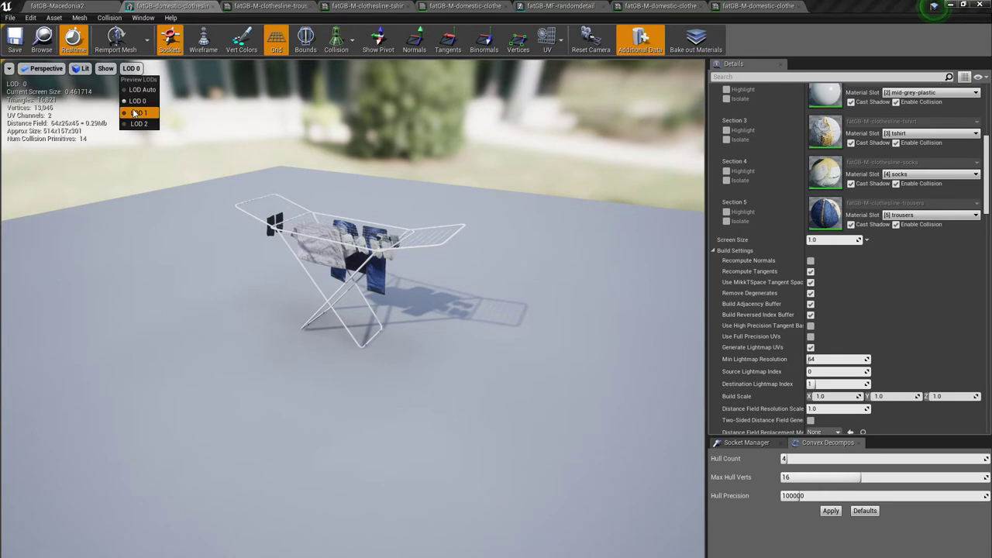
left_click(133, 113)
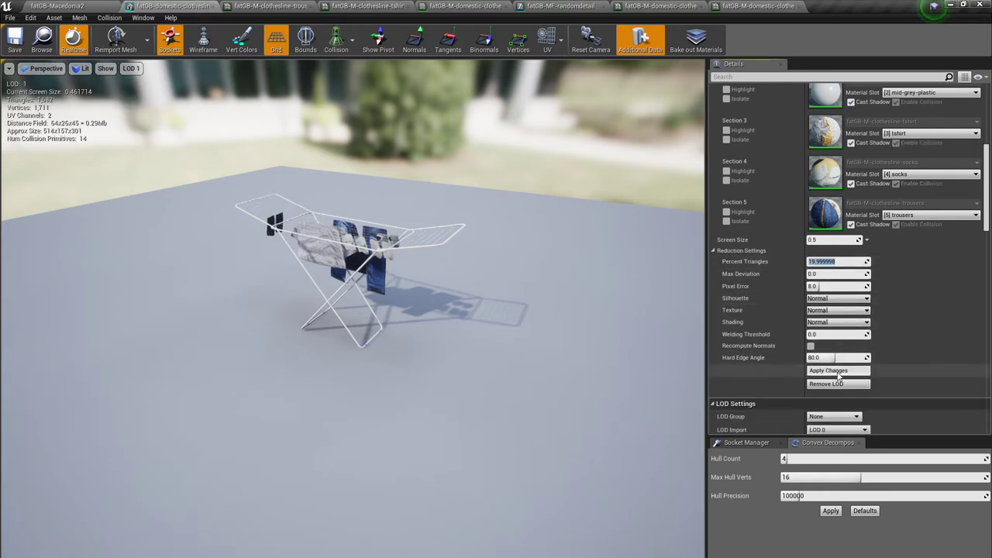
Apply LOD 1's Percent Triangles value of 20 and compare the result with LOD 0
left_click(838, 372)
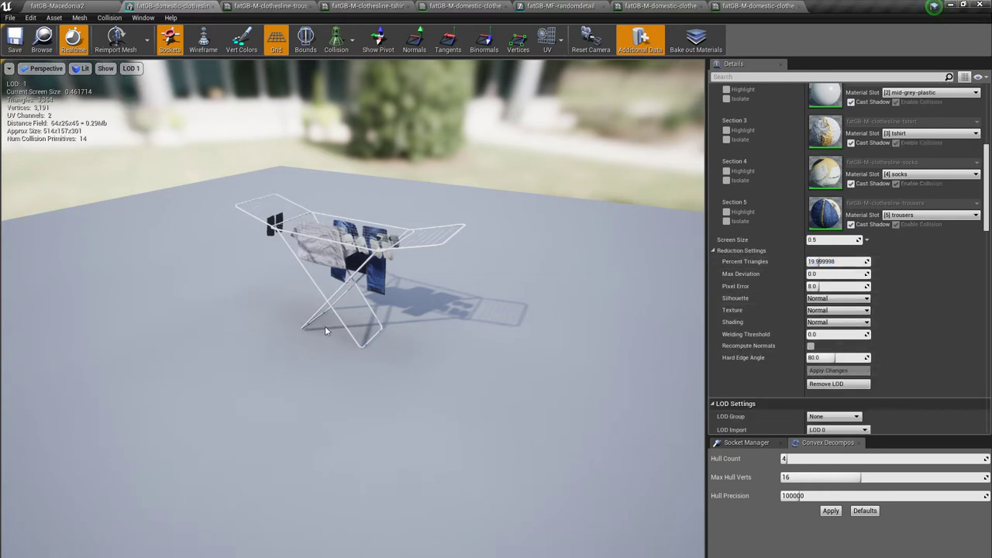
left_click(130, 69)
left_click(136, 102)
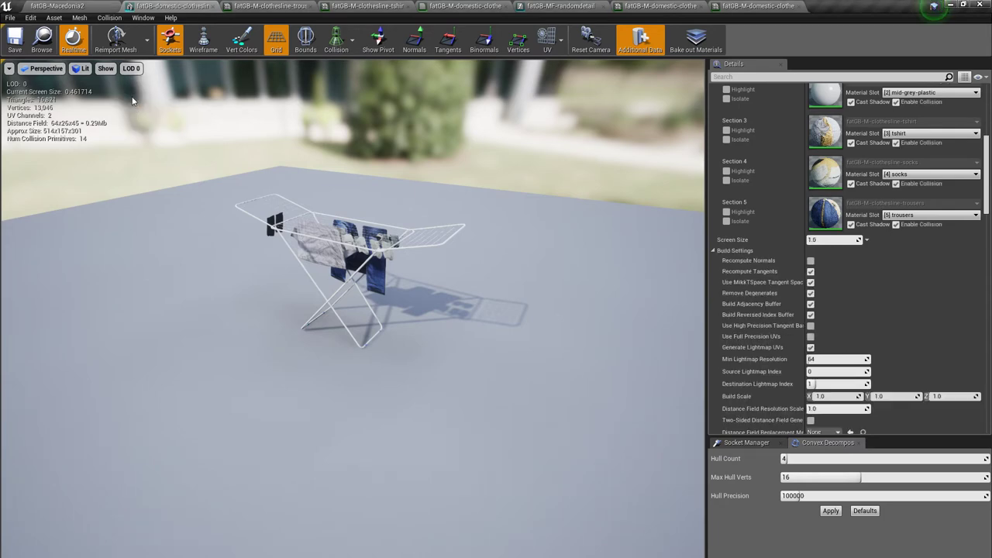
left_click(131, 69)
left_click(130, 115)
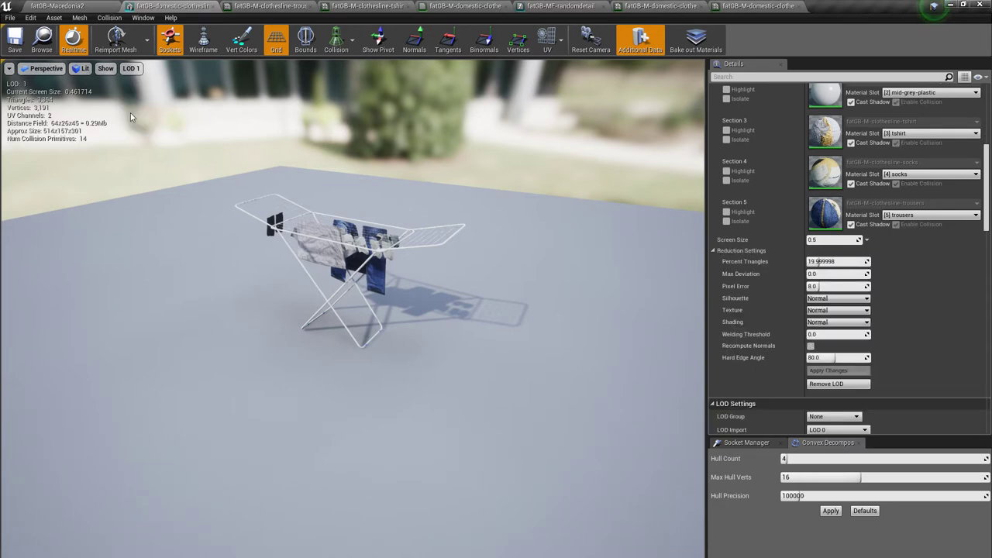
Compare LOD 0 with LOD 1 from the opposite side of the clothesline, ending on LOD 1
left_click_drag(233, 202, 54, 194, "alt")
key("d")
right_click_drag(233, 201, 61, 198)
key("w")
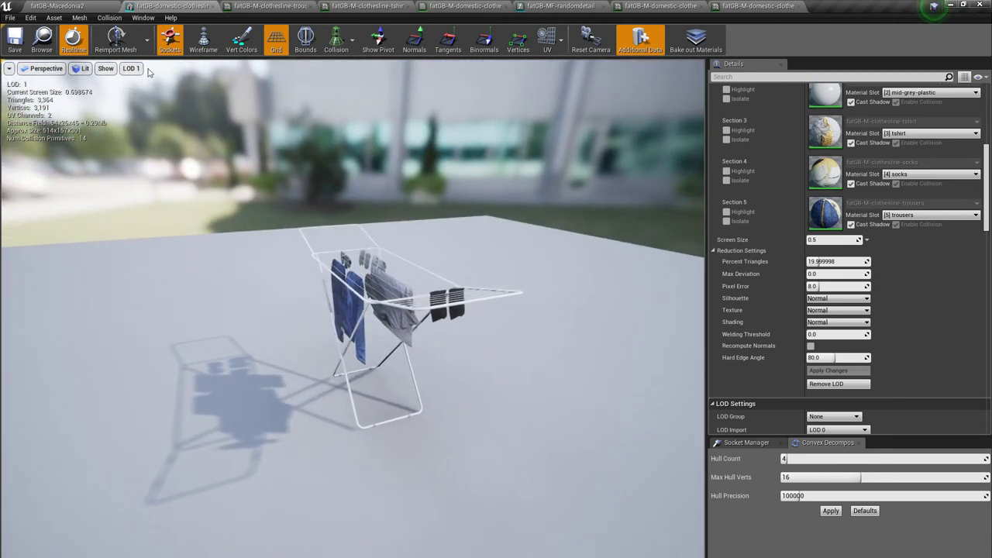
left_click(130, 68)
left_click(132, 98)
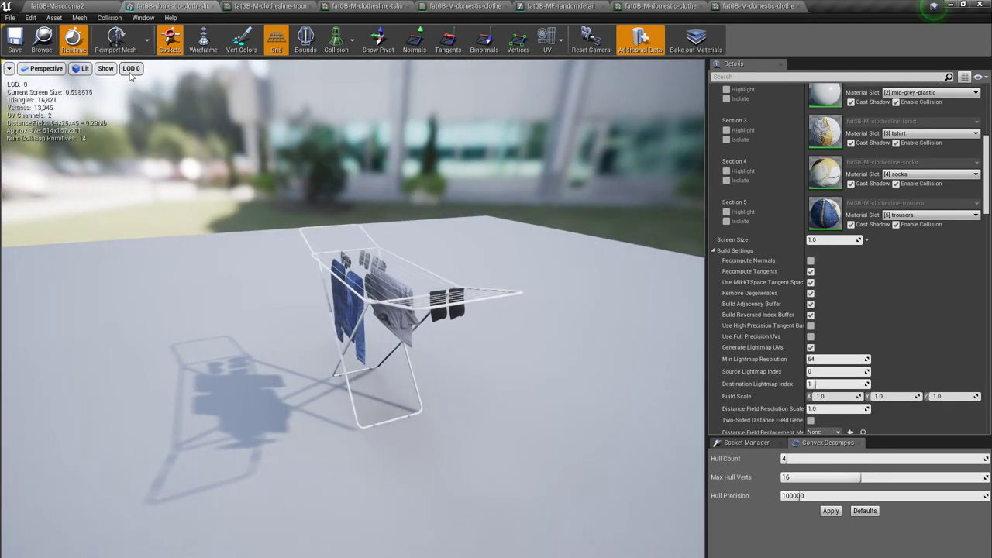
left_click(131, 69)
left_click(133, 113)
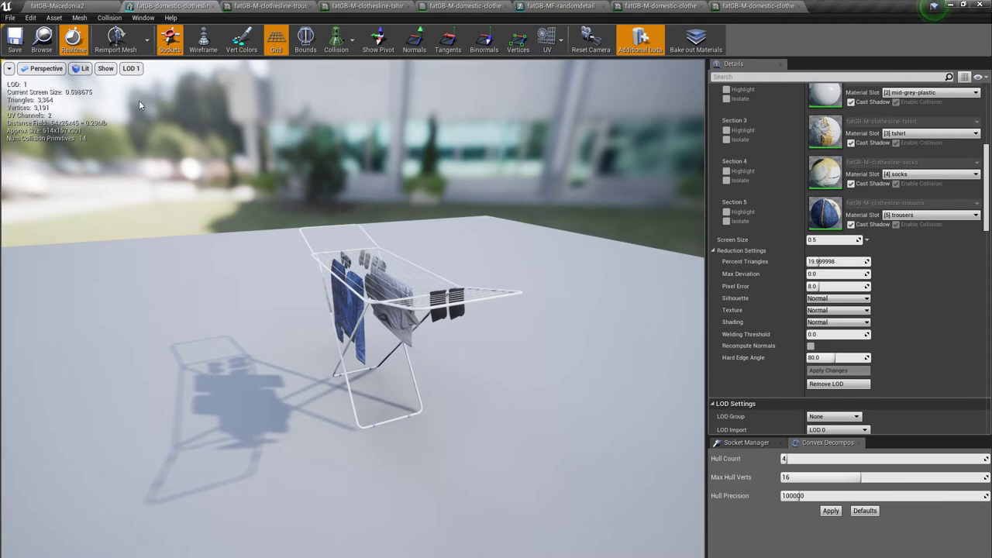
Preview LOD Auto and examine the automatic LOD transitions while moving nearer to and farther from the clothesline
key("s")
right_click_drag(145, 105, 145, 106)
key("w")
right_click_drag(206, 139, 272, 130)
left_click(131, 69)
left_click(135, 89)
key("w")
key("s")
key("w")
key("a")
key("w")
key("s")
key("w")
key("s")
key("w")
key("s")
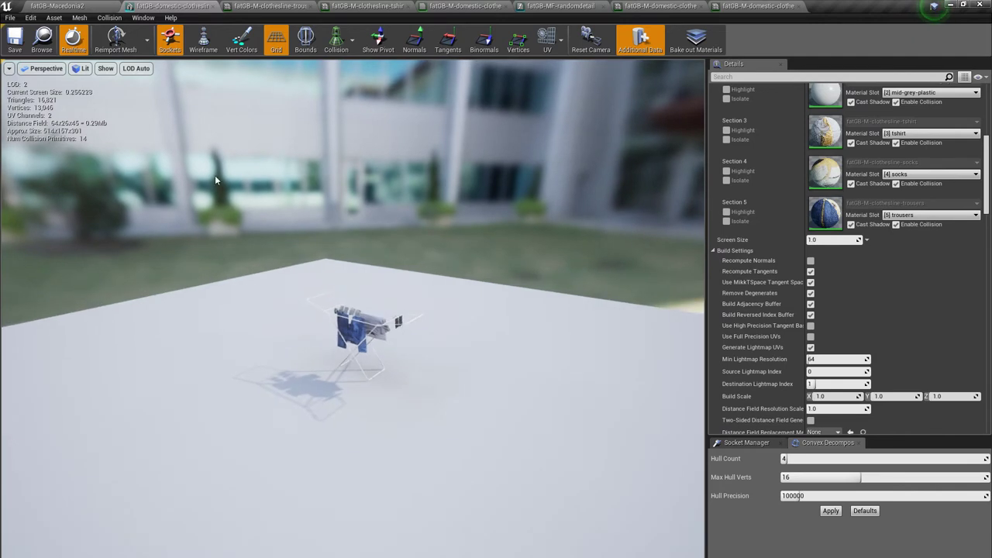
Compare LOD 1 with LOD 0 up close on the clothesline
scroll(227, 209, "up", 5)
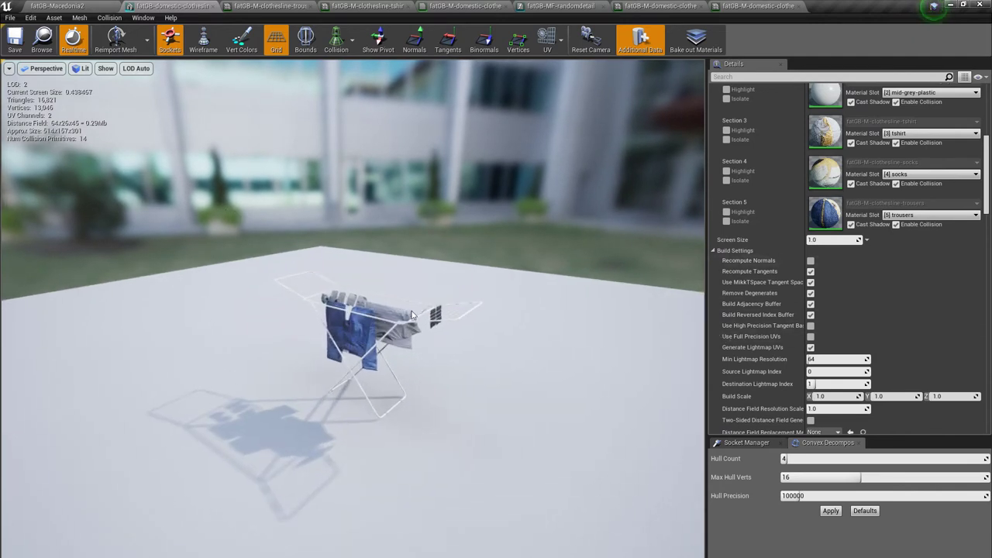
scroll(408, 321, "up", 5)
left_click(137, 69)
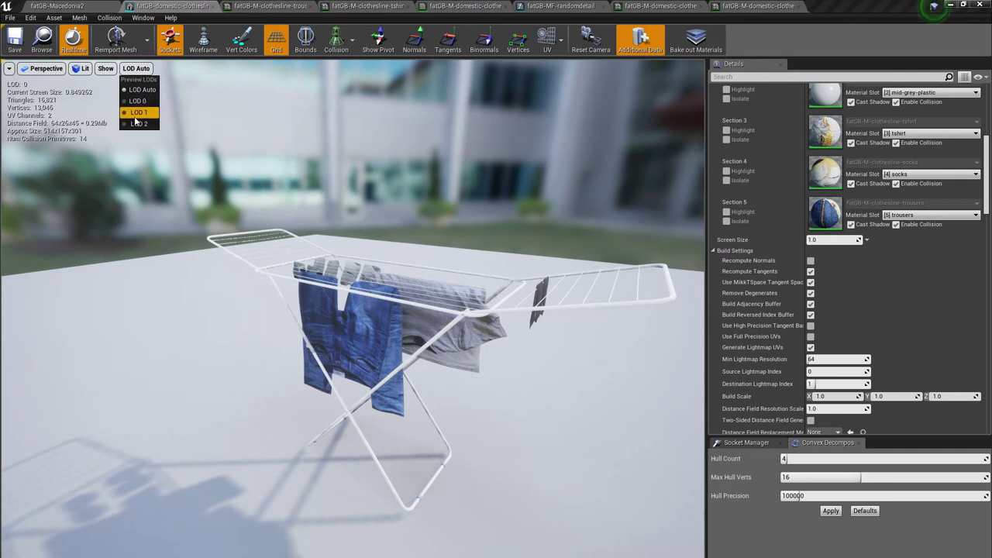
left_click(137, 116)
left_click(131, 69)
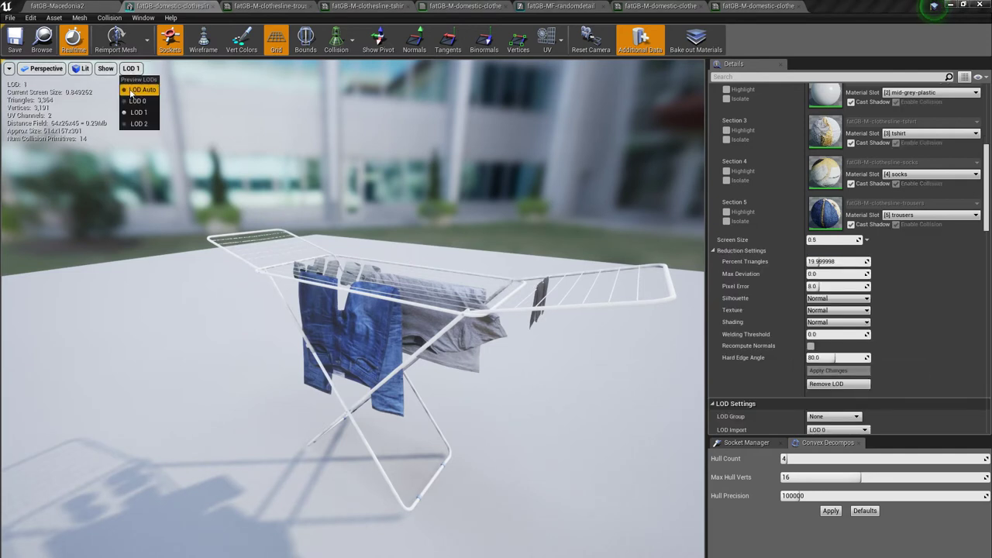
left_click(133, 102)
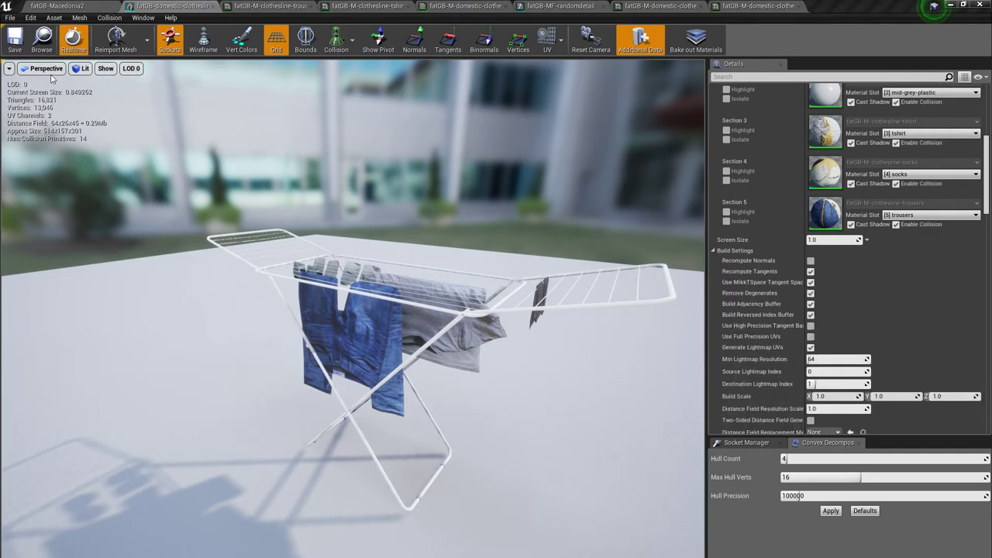
Preview LOD 2 and set its Screen Size to 0.1
left_click(140, 125)
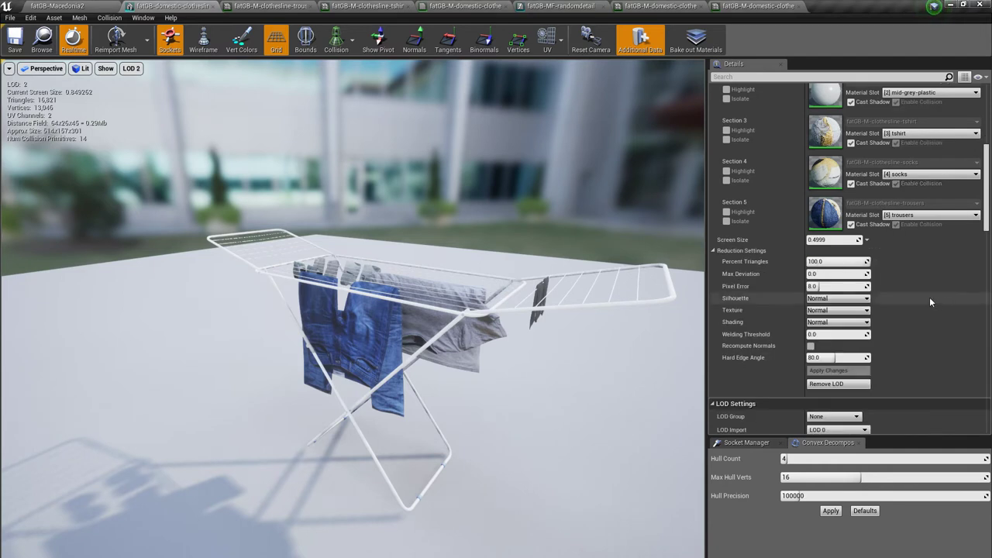
left_click(840, 240)
type("0.1")
key("Return")
Return the preview to LOD Auto and check the LOD switching from different distances and angles
left_click(132, 71)
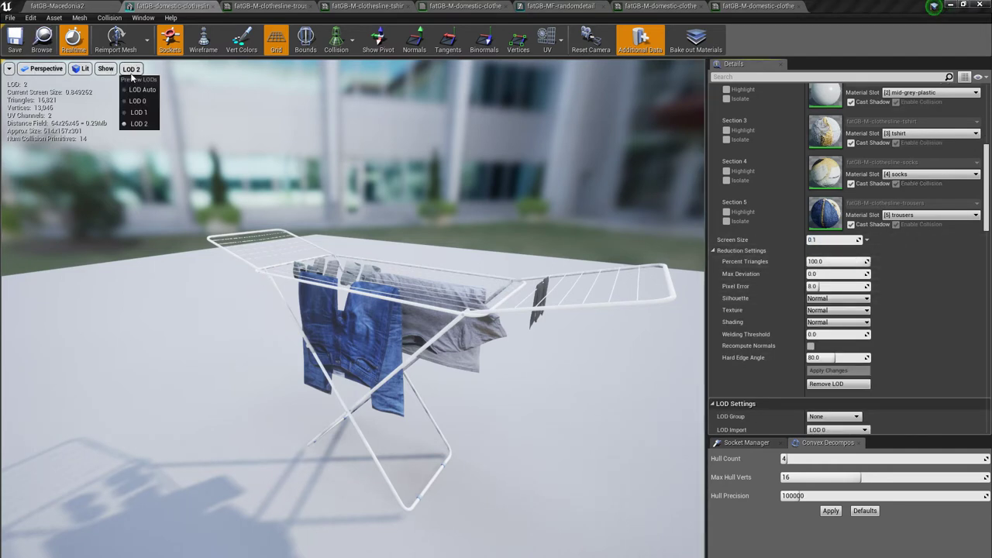
left_click(135, 91)
scroll(352, 310, "down", 5)
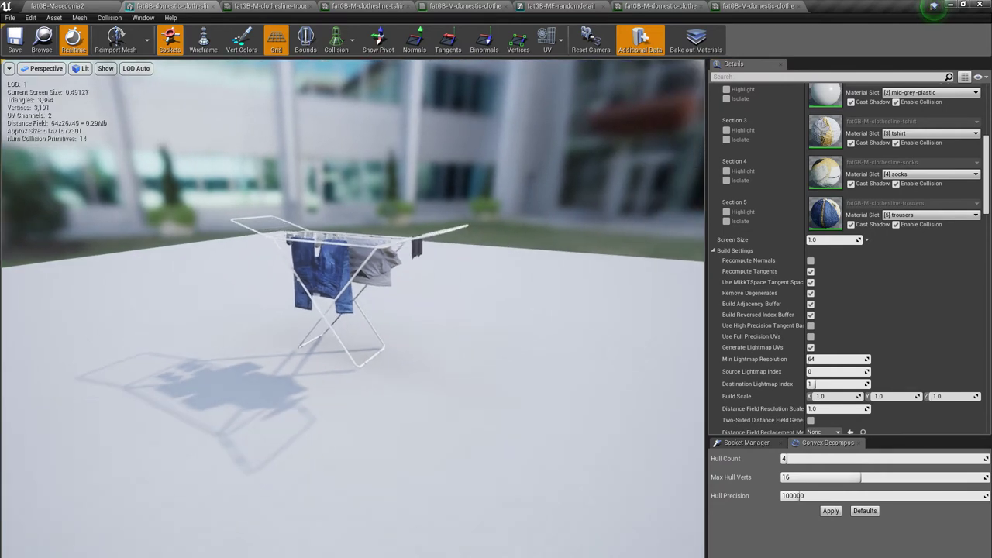
mouse_move(353, 311)
left_mouse_down()
mouse_move(354, 322)
mouse_move(353, 283)
mouse_move(359, 313)
mouse_move(363, 293)
left_mouse_up()
right_click_drag(363, 294, 341, 373)
Preview LOD 2 from far away, reduce its Percent Triangles to 5 and apply the change
left_click(135, 69)
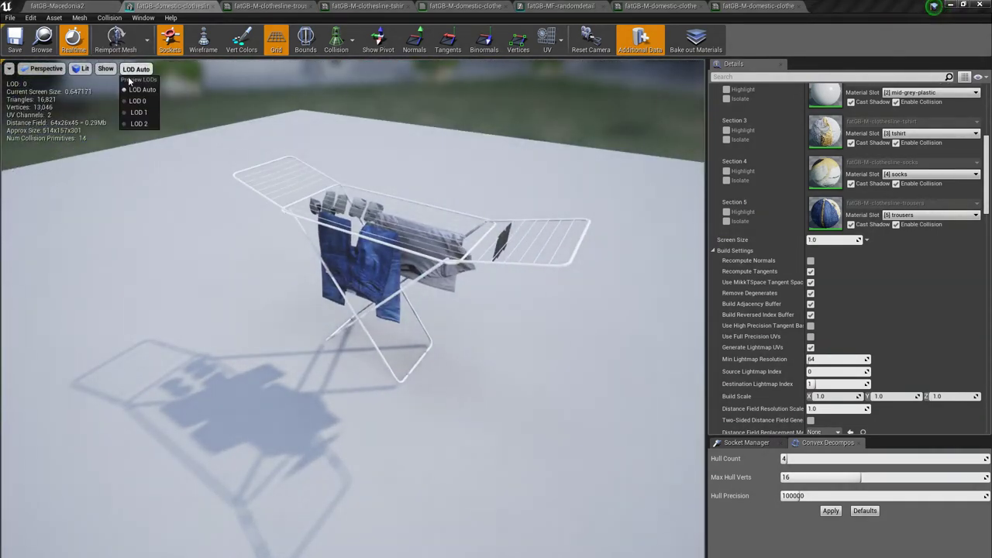
left_click(137, 124)
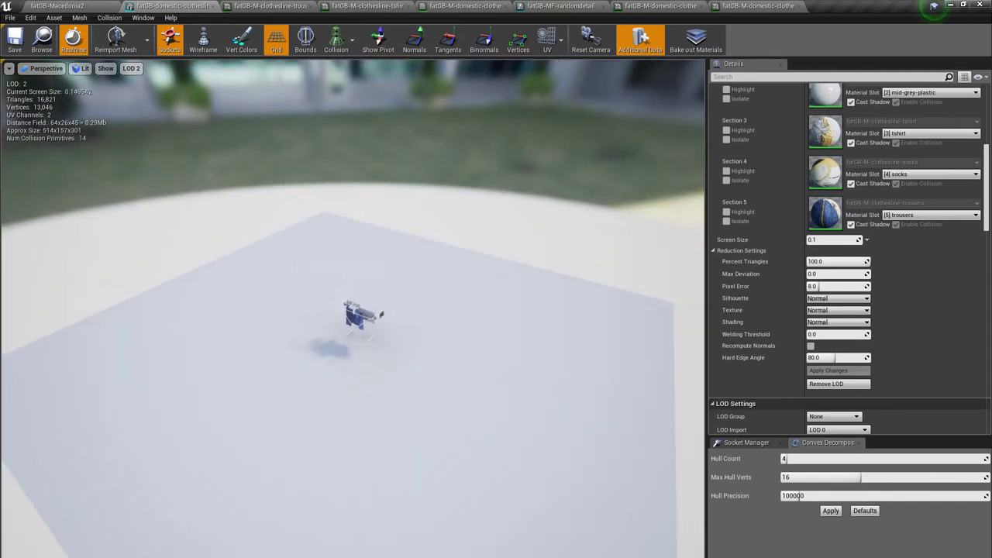
right_click_drag(341, 310, 341, 359)
right_click_drag(506, 218, 506, 225)
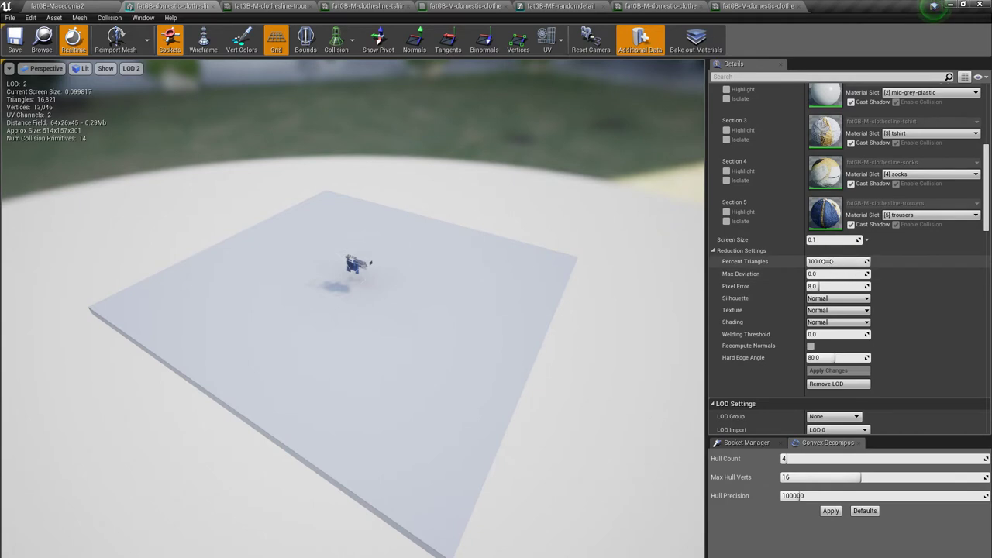
type("5")
key("Return")
left_click(828, 371)
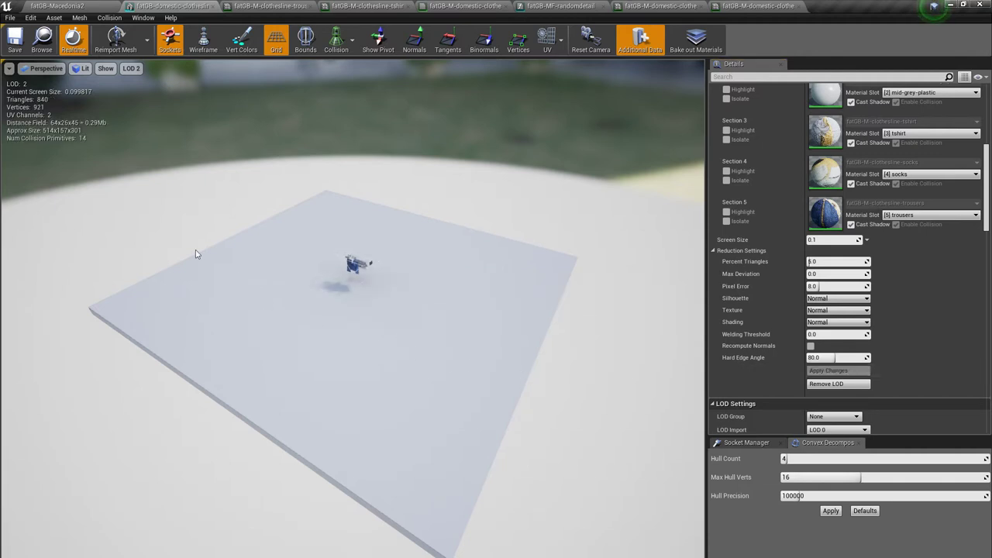
Compare LOD 2 with LOD 1 from a moderate distance, ending on the LOD 2 preview
key("w")
right_click_drag(43, 108, 45, 76)
left_click_drag(56, 83, 60, 80)
left_click(131, 69)
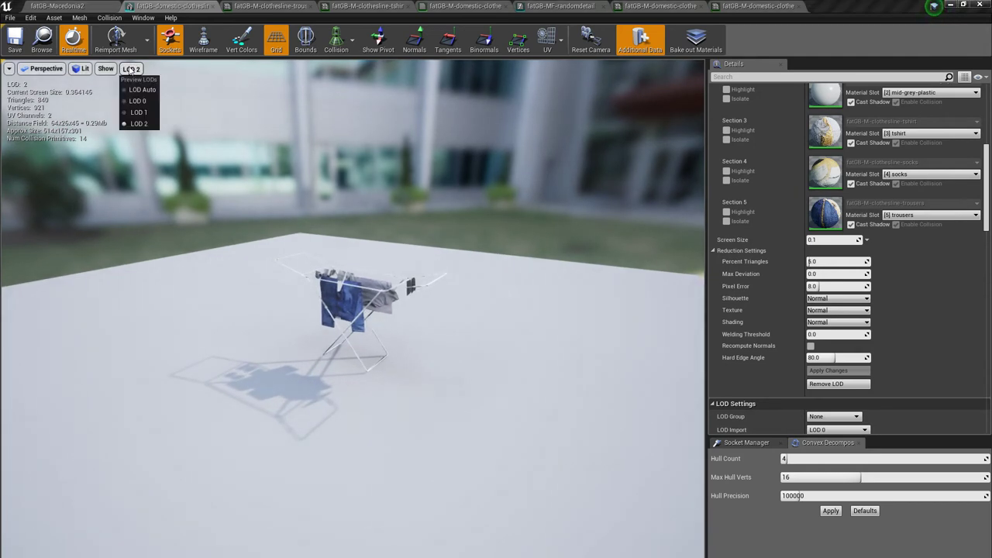
left_click(130, 112)
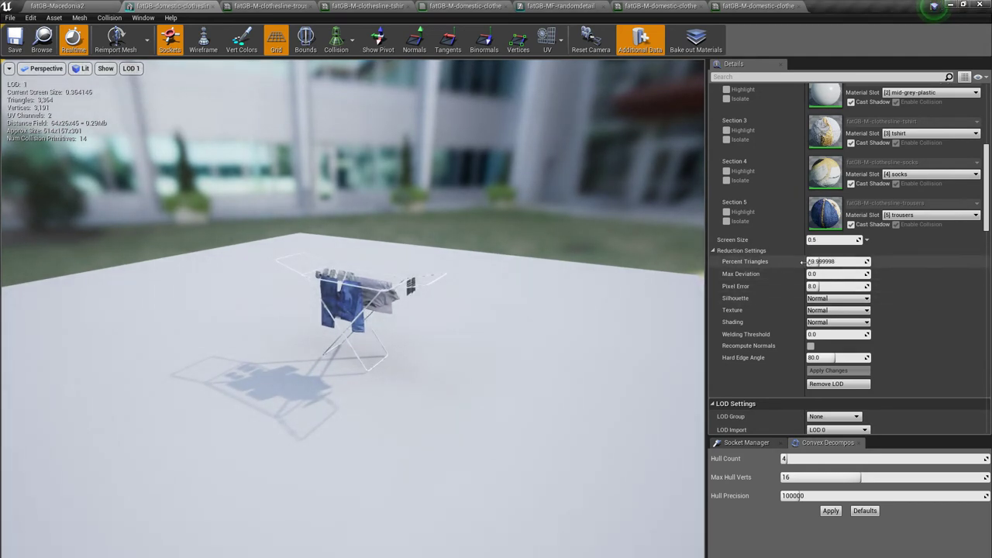
left_click(126, 68)
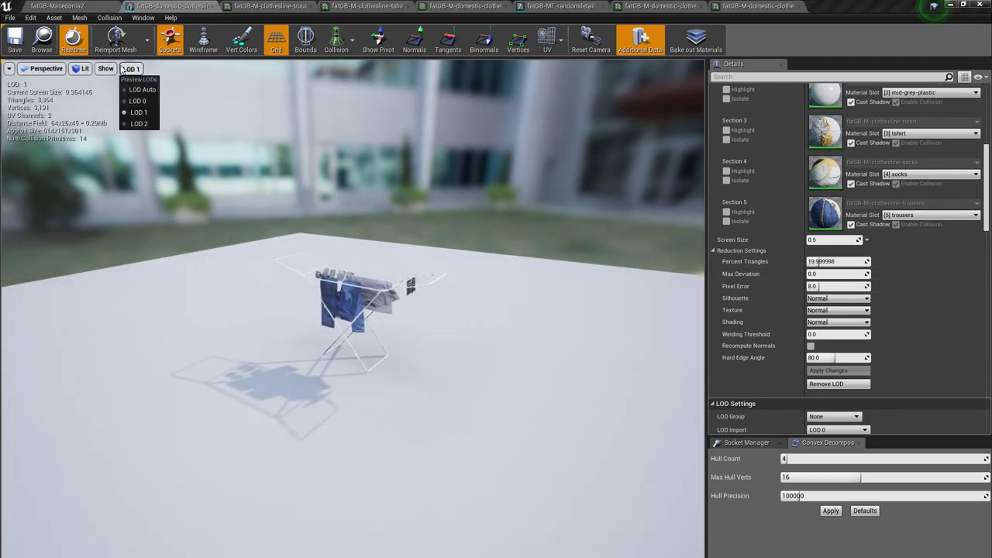
left_click(136, 125)
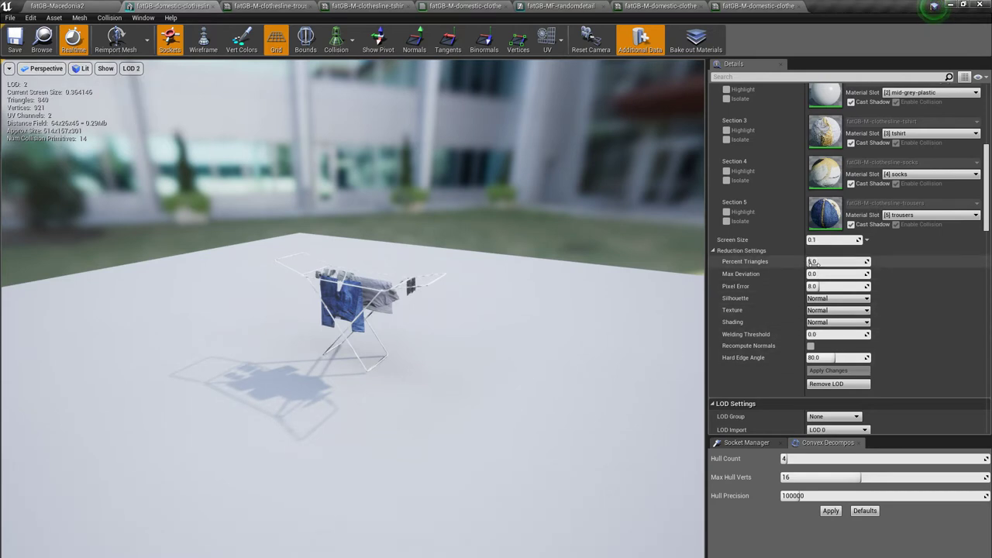
Try stronger LOD 2 reductions with Percent Triangles at 2 and at 3, applying each one
type("2")
key("Return")
left_click(827, 372)
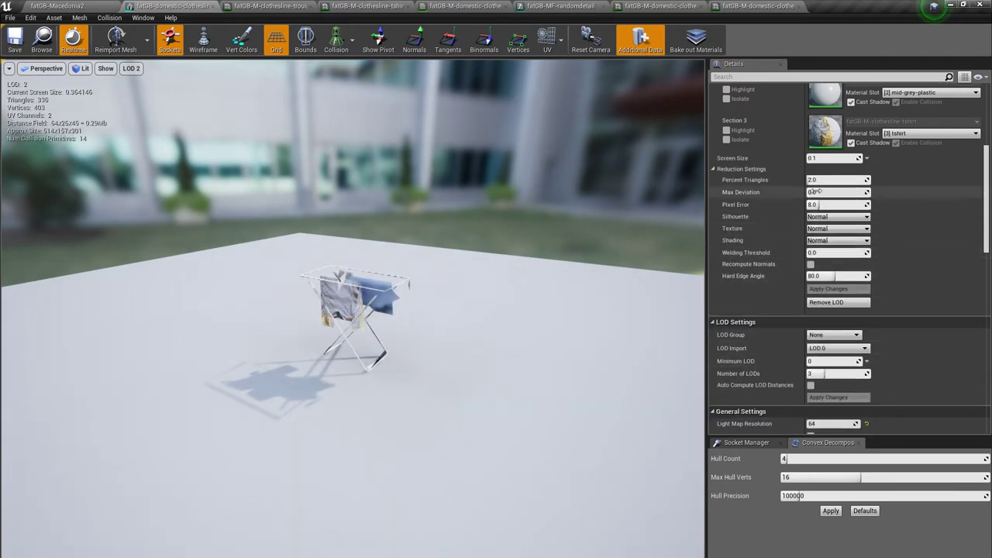
left_click(820, 180)
type("3")
key("Return")
left_click(823, 291)
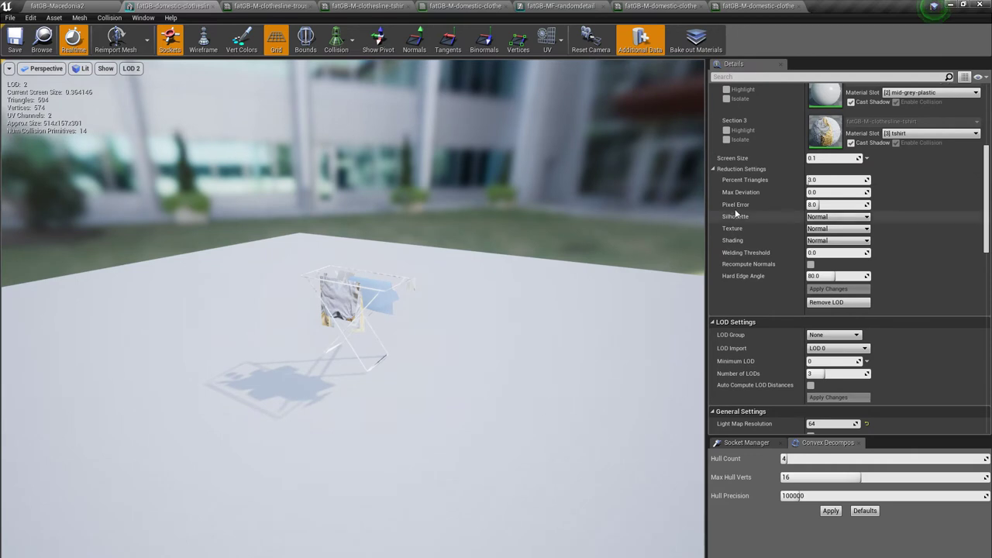
Try LOD 2's Percent Triangles at 4 and apply the change
left_click(822, 179)
type("4")
key("Return")
left_click(833, 291)
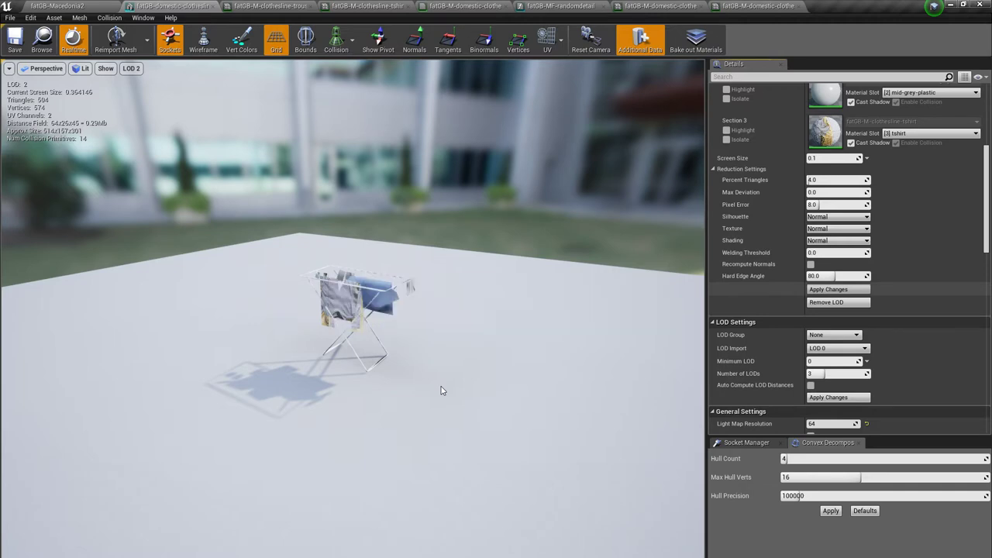
Compare LOD 1 with the reduced LOD 2 from farther away
mouse_move(407, 381)
left_mouse_down()
mouse_move(380, 368)
mouse_move(419, 299)
mouse_move(408, 385)
left_mouse_up()
right_click_drag(409, 385, 409, 385)
left_click(131, 68)
left_click(130, 114)
left_click(131, 68)
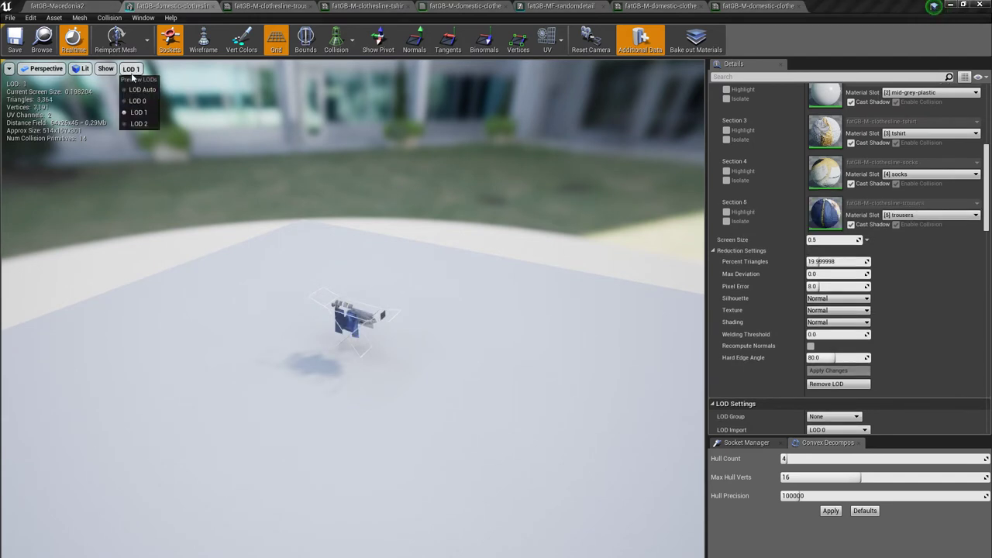
left_click(132, 122)
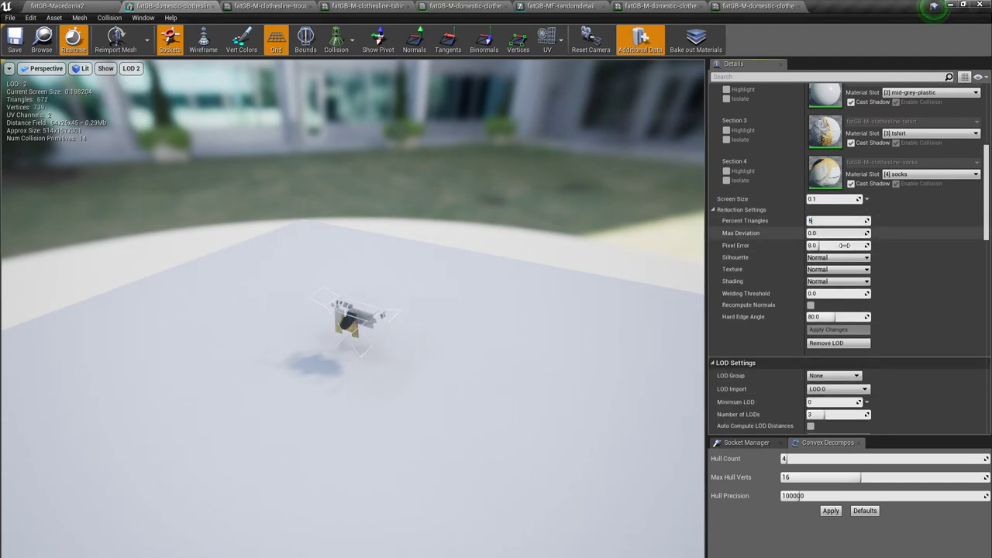
Set LOD 2's Percent Triangles back to 5 and apply the change
left_click(832, 221)
type("5")
key("Return")
left_click(831, 334)
left_click(829, 331)
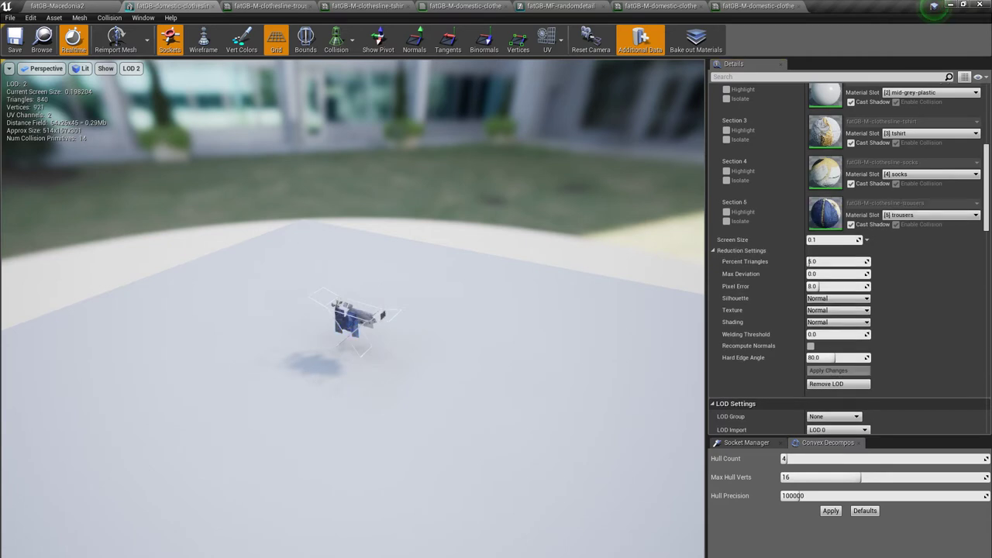
Compare LOD 2 with LOD 1 and with LOD 0 from a distance, ending on LOD 2
left_click_drag(288, 329, 295, 329)
left_click(131, 69)
left_click(134, 111)
left_click(131, 68)
left_click(133, 121)
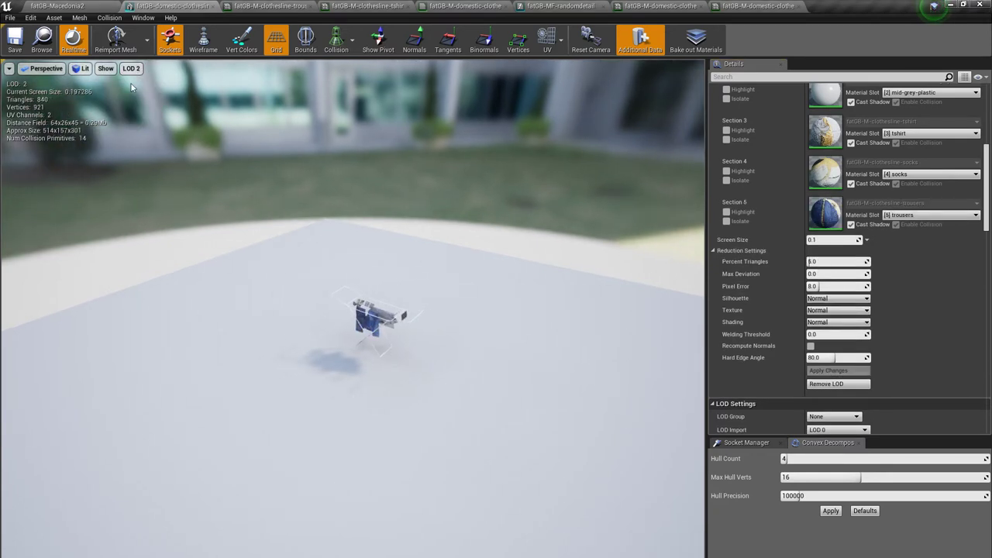
left_click(131, 68)
left_click(135, 101)
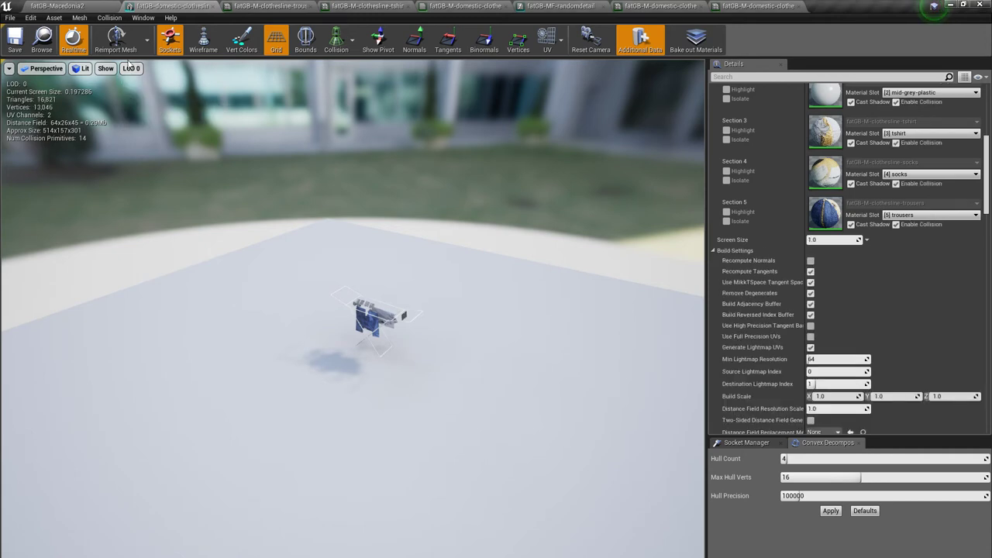
left_click(131, 68)
left_click(136, 124)
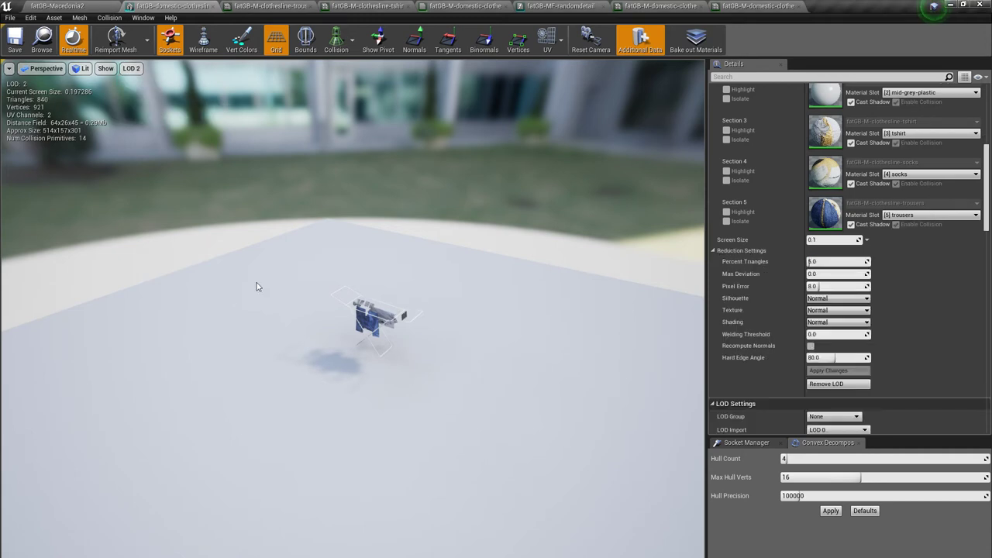
Compare LOD 2 with LOD 0 from very far away, and inspect the LOD 2 mesh up close
mouse_move(267, 297)
right_mouse_down()
mouse_move(254, 299)
mouse_move(268, 308)
right_mouse_up()
key("s")
mouse_move(174, 222)
right_mouse_down()
mouse_move(174, 233)
mouse_move(175, 221)
right_mouse_up()
left_click(131, 69)
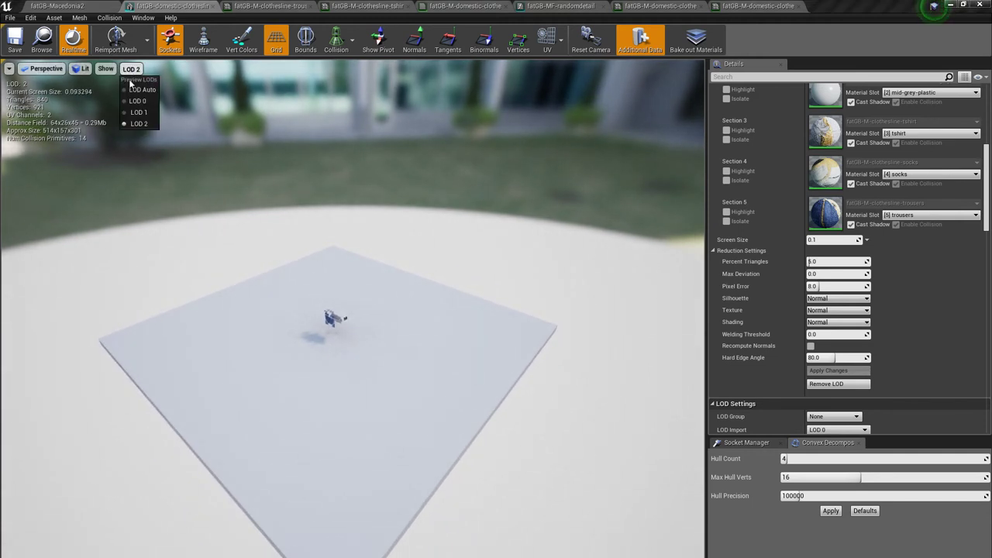
left_click(128, 95)
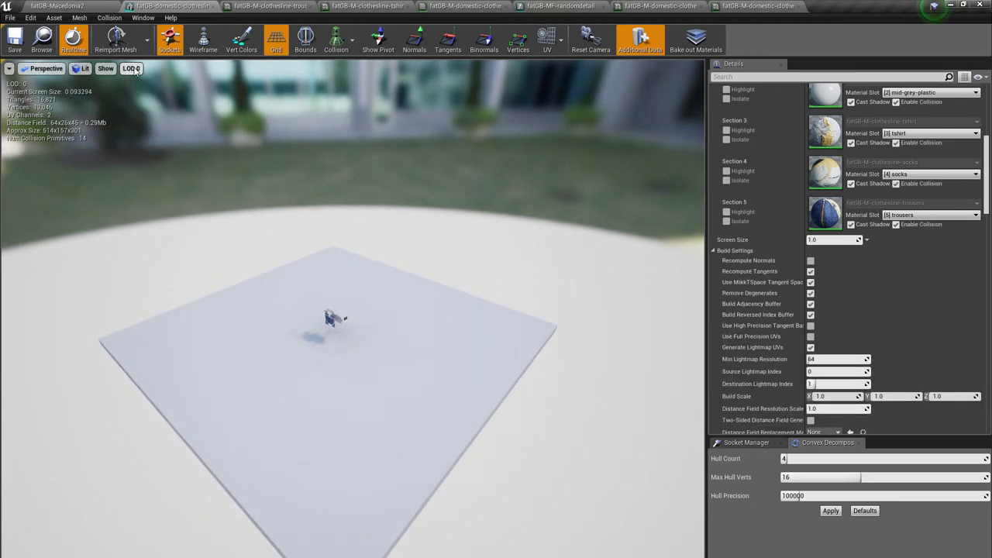
left_click(131, 68)
left_click(134, 125)
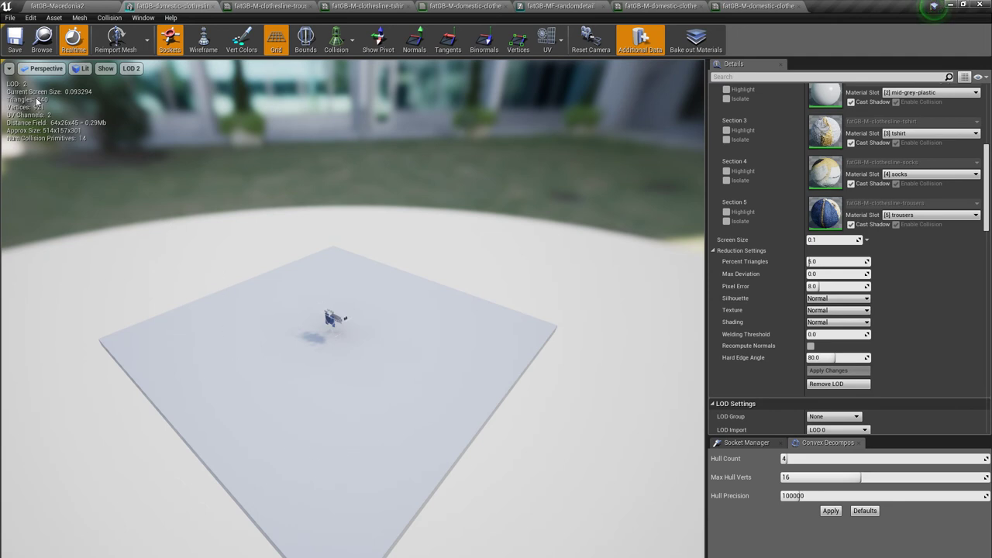
key("w")
right_click_drag(234, 313, 223, 307)
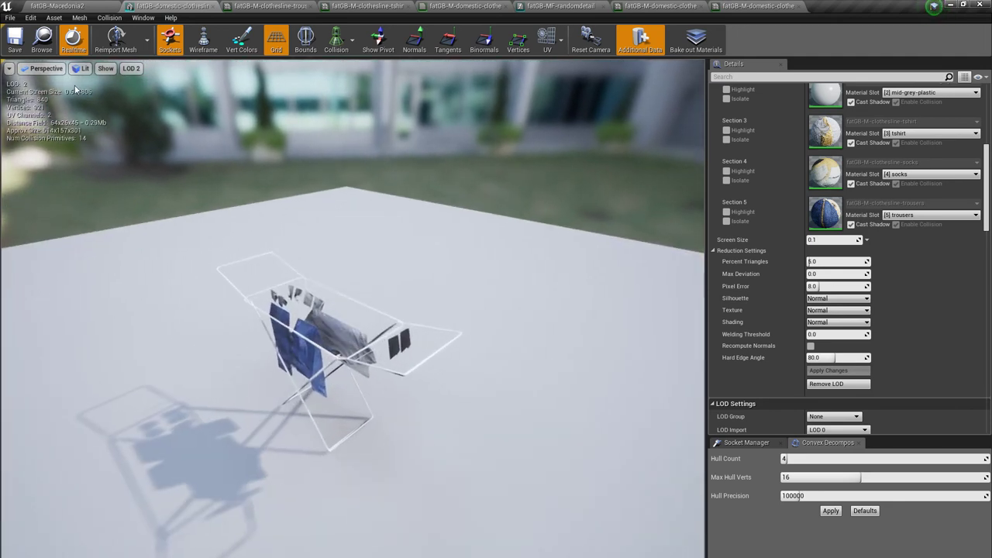
Save the clothesline mesh and overlay its UV Channel 1 layout on the viewport
left_click(12, 42)
scroll(806, 310, "down", 5)
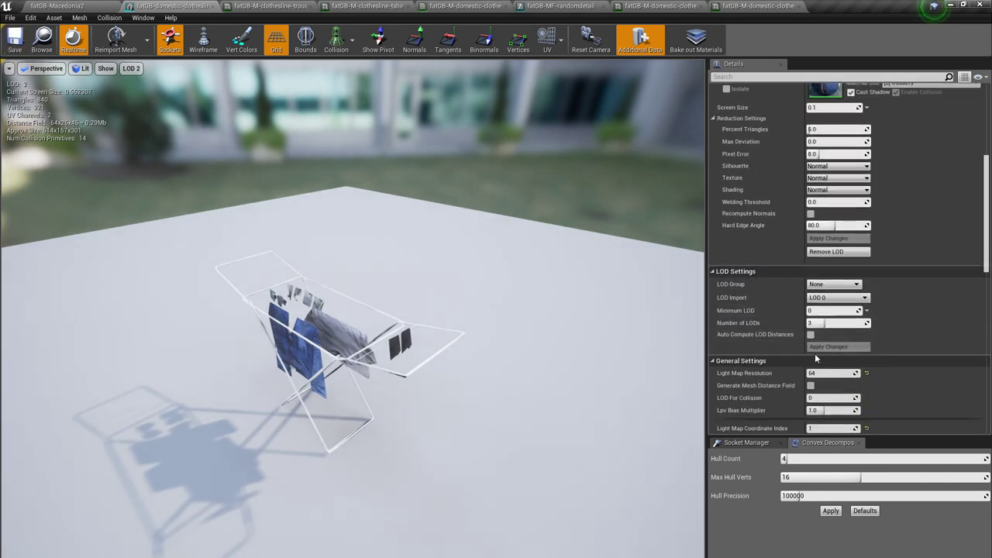
scroll(823, 329, "down", 2)
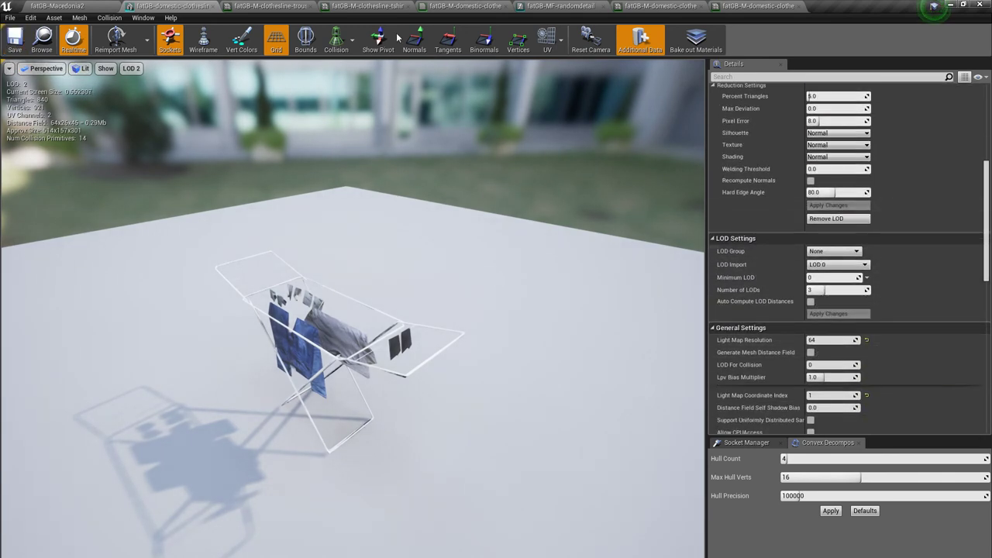
left_click(547, 41)
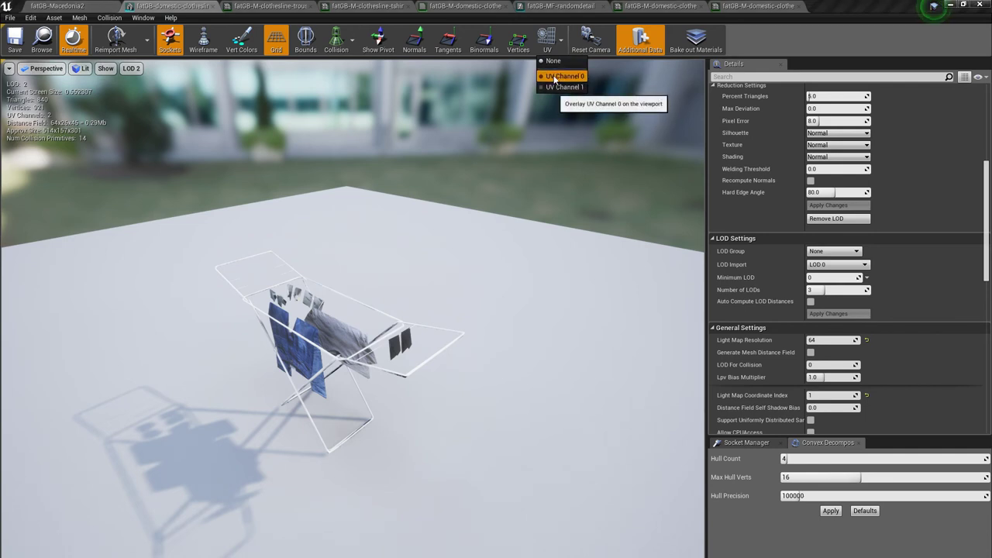
left_click(563, 86)
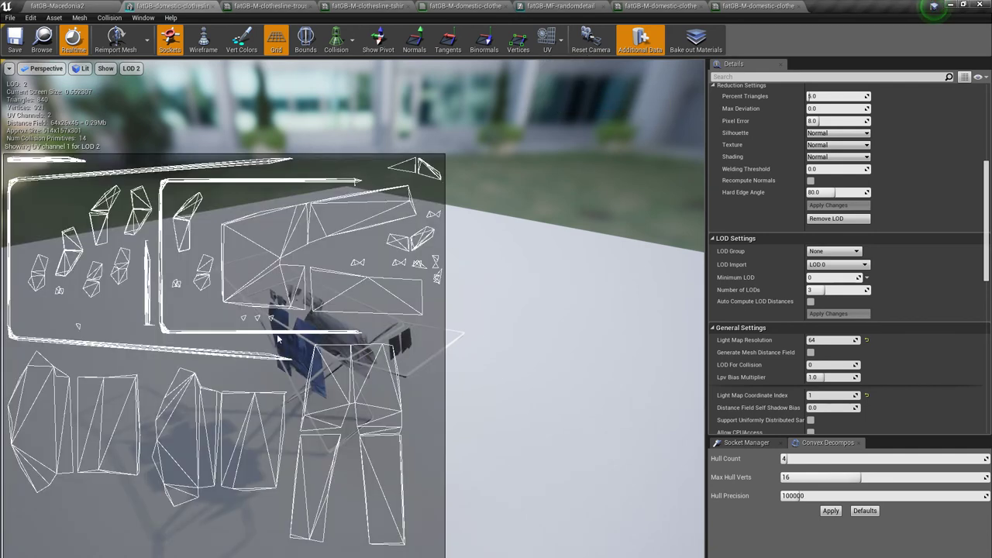
Compare the UV Channel 1 layouts of LOD 0 and LOD 1, ending on LOD 0
left_click(130, 70)
left_click(131, 100)
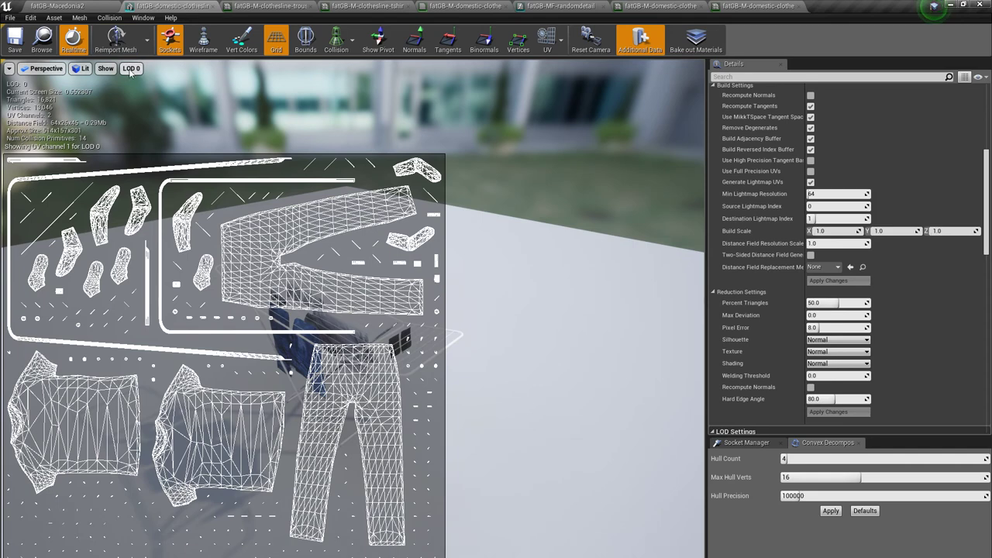
left_click(129, 69)
left_click(133, 114)
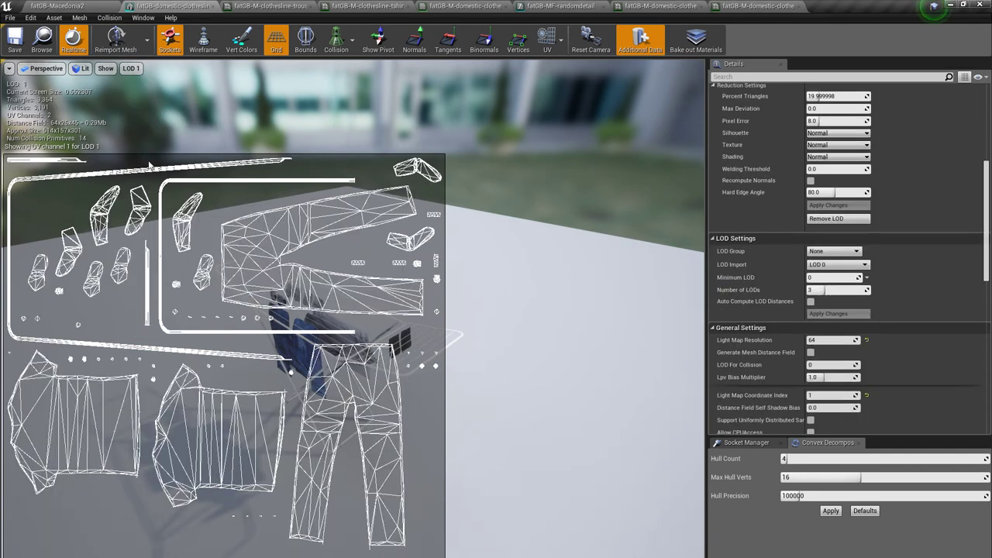
left_click(129, 69)
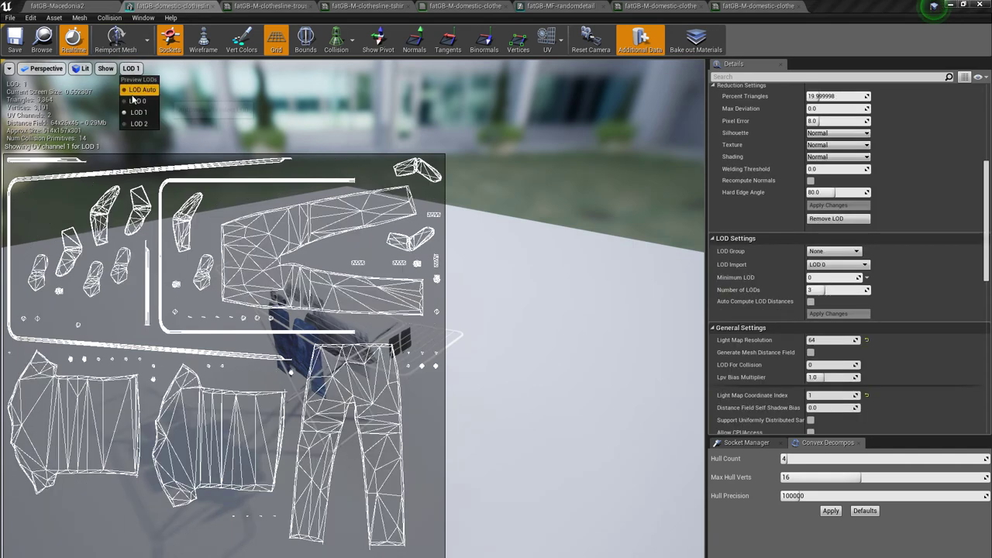
left_click(134, 100)
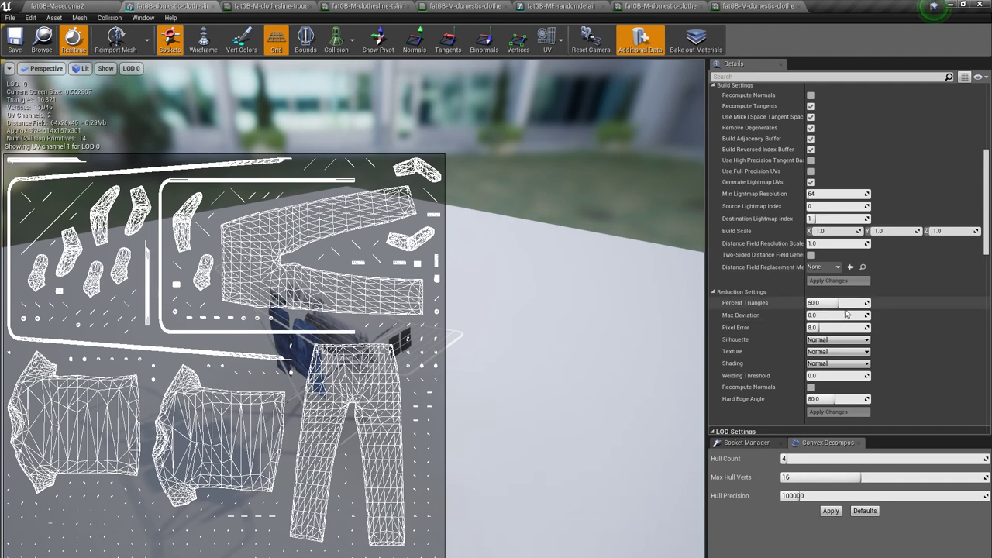
Set LOD 0's Min Lightmap Resolution to 32 and apply it, and set the mesh's Light Map Resolution to 32
left_click_drag(818, 193, 811, 194)
left_click(822, 281)
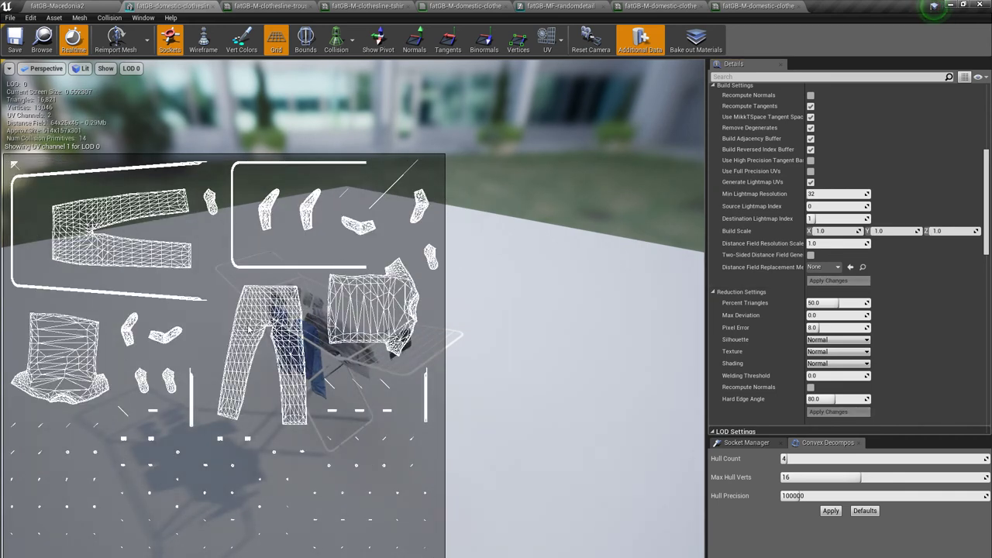
scroll(810, 252, "down", 7)
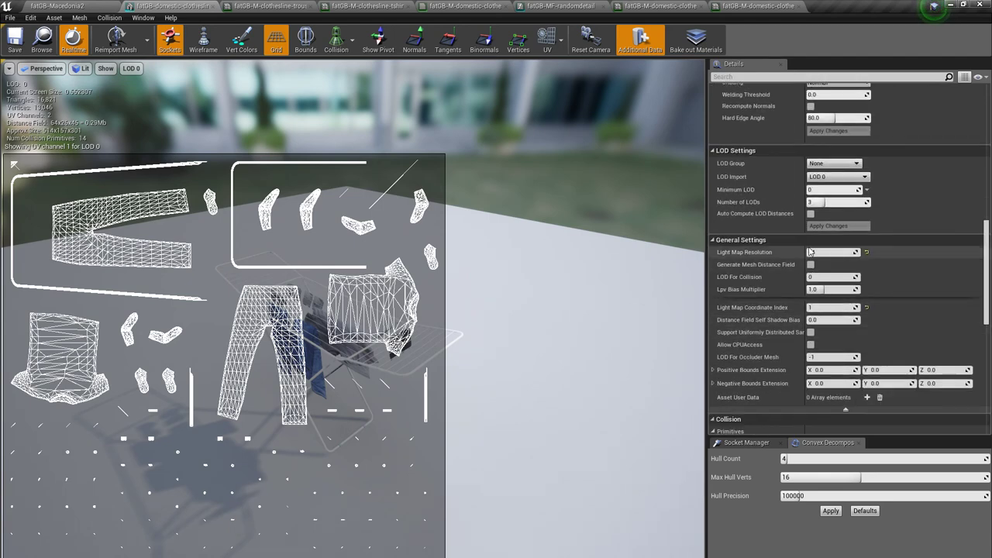
left_click(828, 254)
type("32")
key("Return")
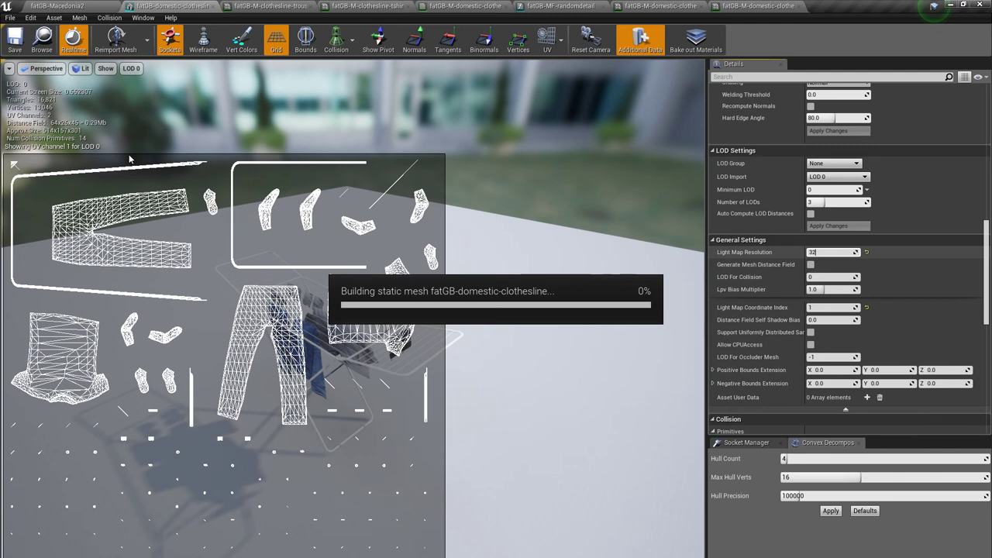
Save the clothesline mesh and return to the fatGB-Macedonia2 level
left_click(15, 39)
left_click(56, 6)
right_click_drag(385, 335, 327, 327)
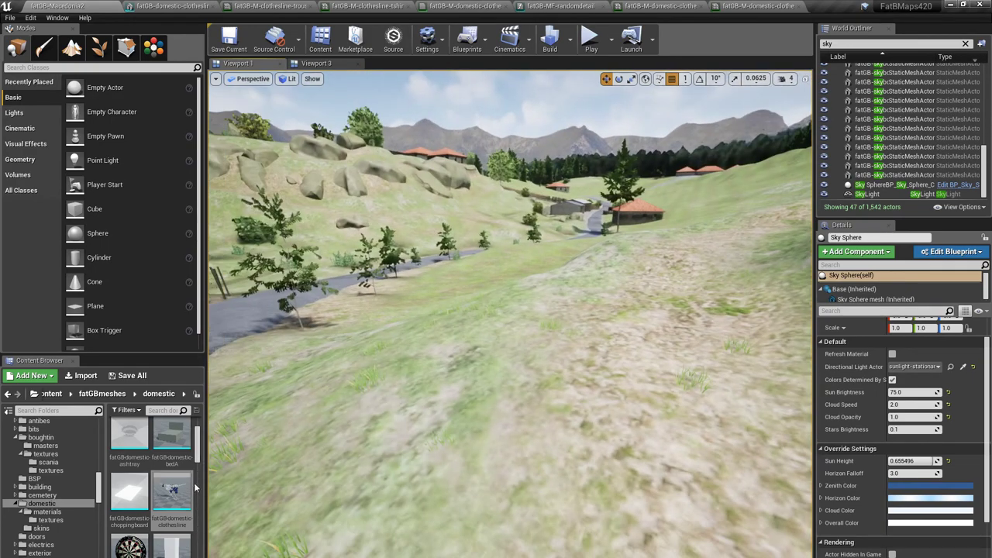
Try placing the clothesline mesh on the roadside grass, and delete that copy
left_click_drag(171, 496, 555, 434)
right_click_drag(556, 435, 449, 447)
left_click(532, 447)
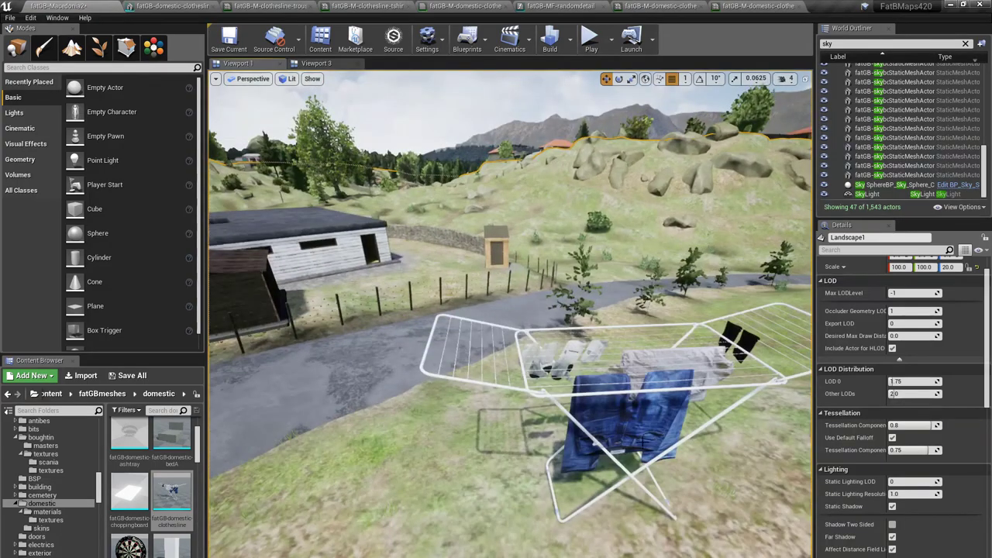
left_click(644, 436)
key("Delete")
Place the clothesline mesh on the gravel in front of the white wooden hut
right_click_drag(613, 465, 466, 484)
right_click_drag(519, 465, 438, 442)
left_click_drag(186, 497, 338, 396)
mouse_move(338, 396)
right_mouse_down()
mouse_move(298, 397)
mouse_move(349, 387)
right_mouse_up()
scroll(909, 382, "up", 1)
Set the placed clothesline's scale to 0.3 on all three axes
left_click(903, 346)
type("0.3")
left_click(930, 346)
type("0.3")
left_click(951, 346)
type("0.3")
key("Return")
Set the placed clothesline's scale to 0.5 on all three axes
right_click_drag(638, 453, 601, 446)
left_click(905, 345)
type("0.5")
left_click(927, 345)
type("0.5")
left_click(952, 345)
type("0.5")
key("Return")
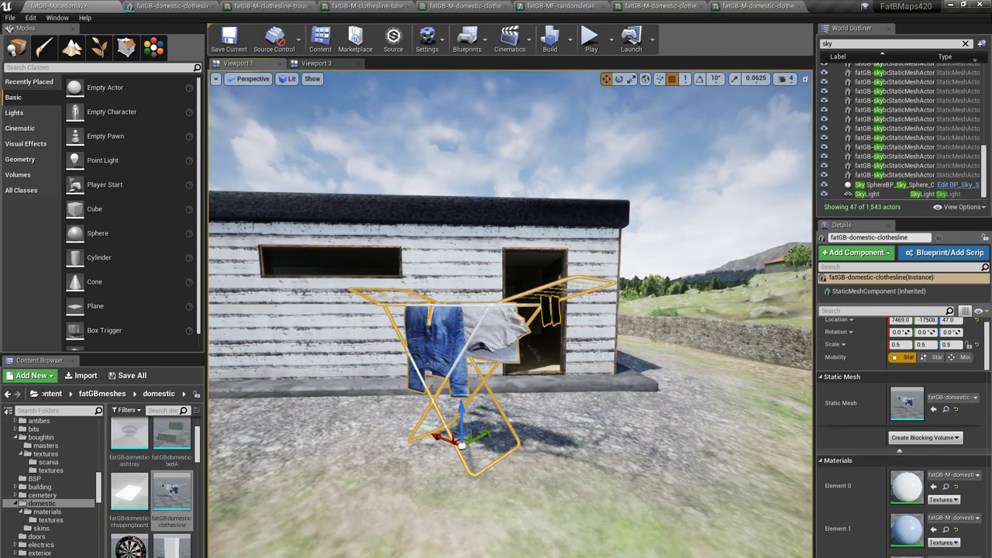
Check the clothesline's size against the hut doorway and set its scale to 0.4 on all three axes
right_click_drag(543, 349, 527, 349)
right_click_drag(542, 388, 659, 386)
left_click(620, 442)
right_click_drag(620, 442, 566, 444)
right_click_drag(636, 502, 612, 446)
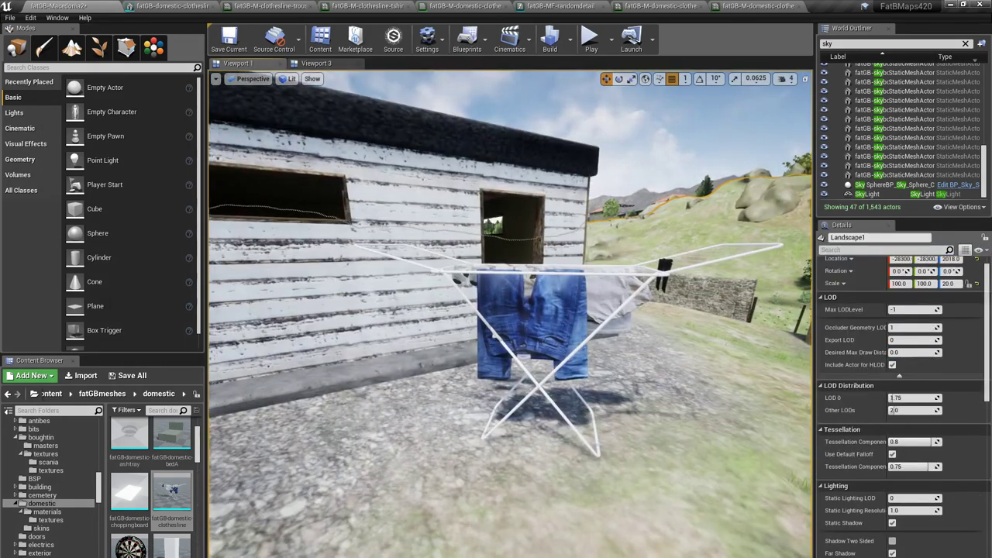
left_click(569, 347)
left_click(901, 345)
type("0.4")
left_click(924, 344)
type("0.45")
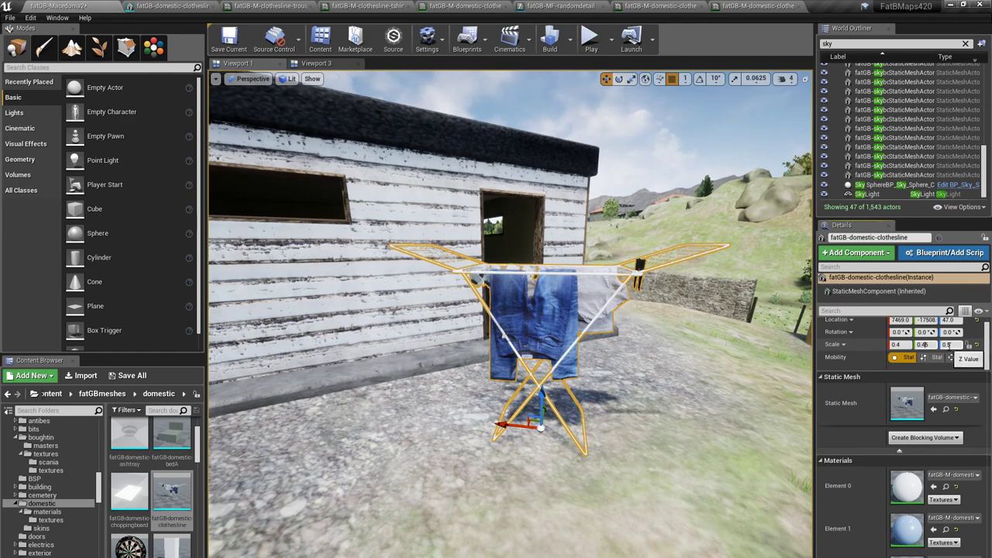
left_click(947, 344)
type("0.4")
key("Return")
left_click(923, 344)
type("0.4")
key("Return")
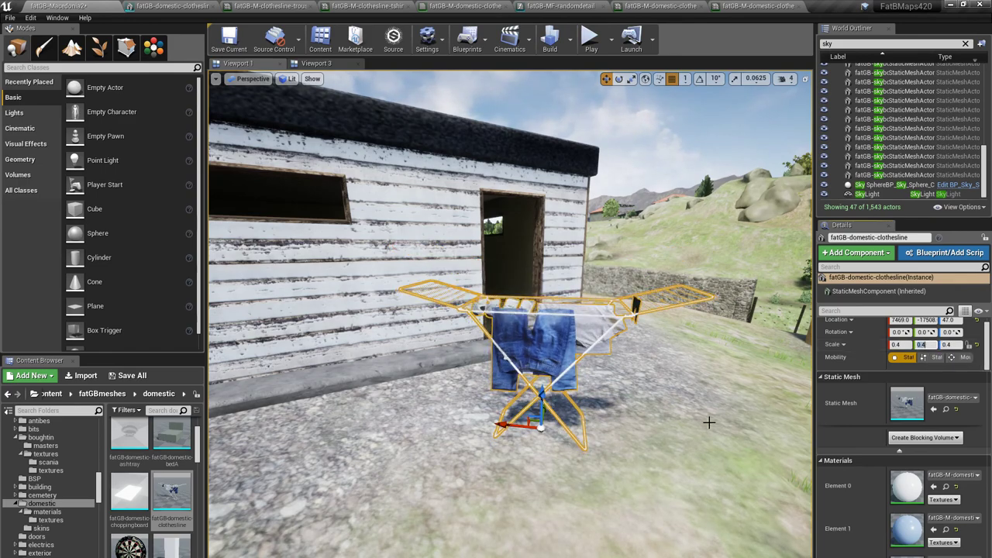
Set the clothesline's scale to 0.45 on all three axes and check its size beside the hut
left_click(612, 469)
right_click_drag(612, 470, 612, 470)
right_click_drag(450, 448, 449, 447)
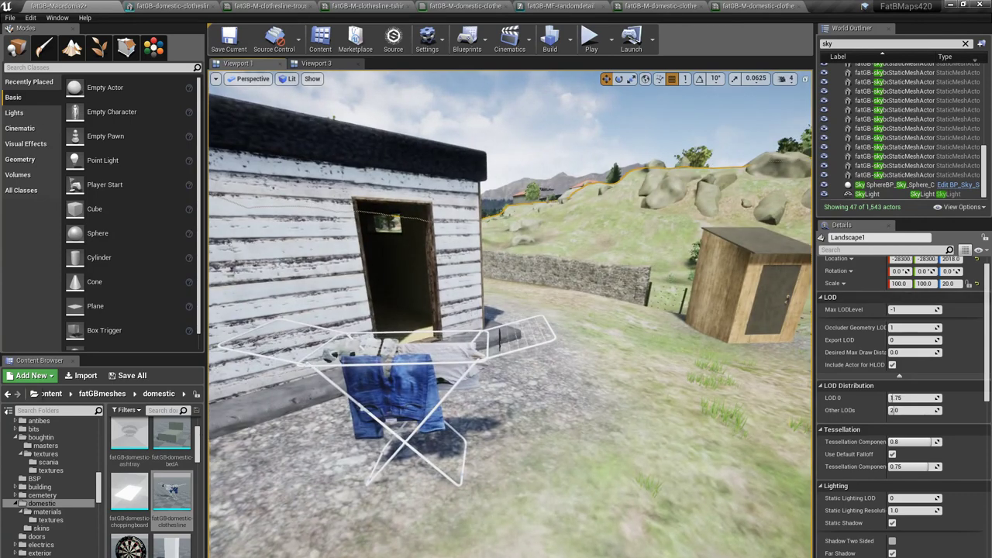
left_click(449, 447)
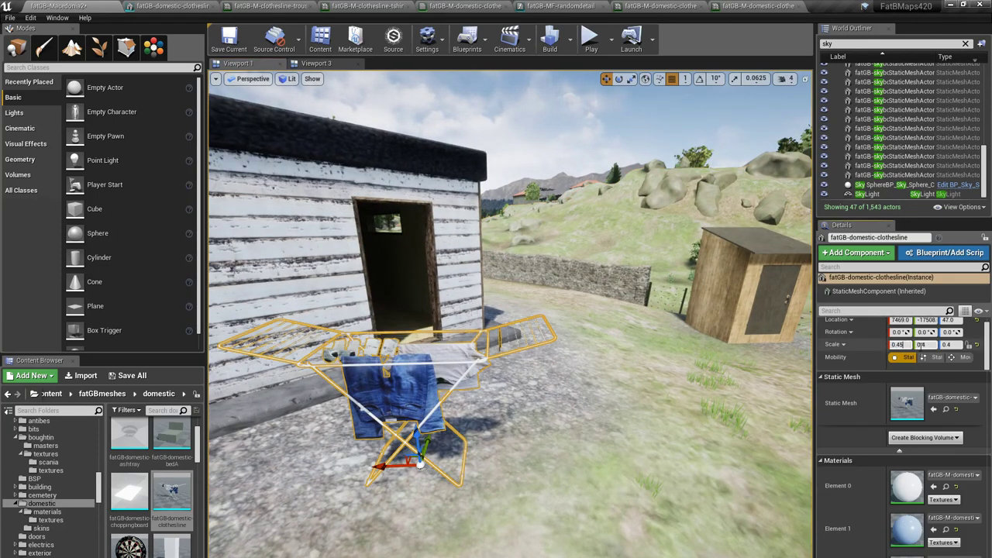
left_click(921, 345)
type("0.45")
left_click(956, 346)
type("0.45")
key("Return")
left_click(534, 423)
right_click_drag(534, 423, 669, 363)
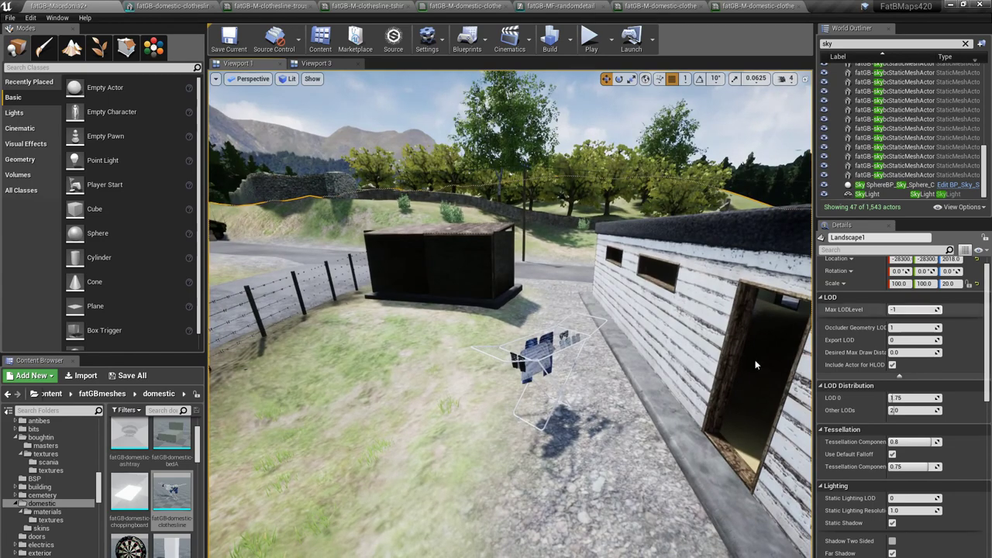
left_click(549, 361)
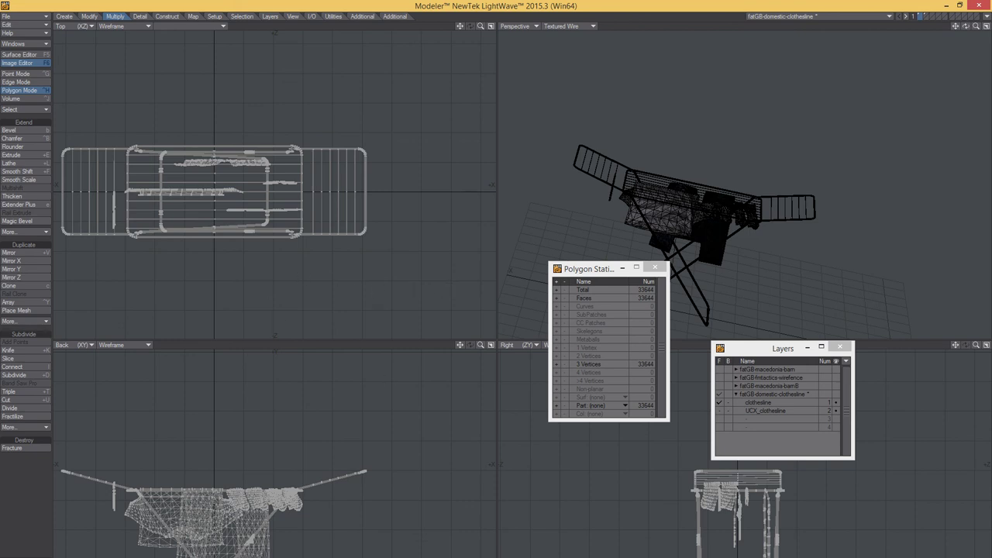
In LightWave Modeler, resize the clothesline layer by a factor of 45% about the origin
key("shift+h")
key("n")
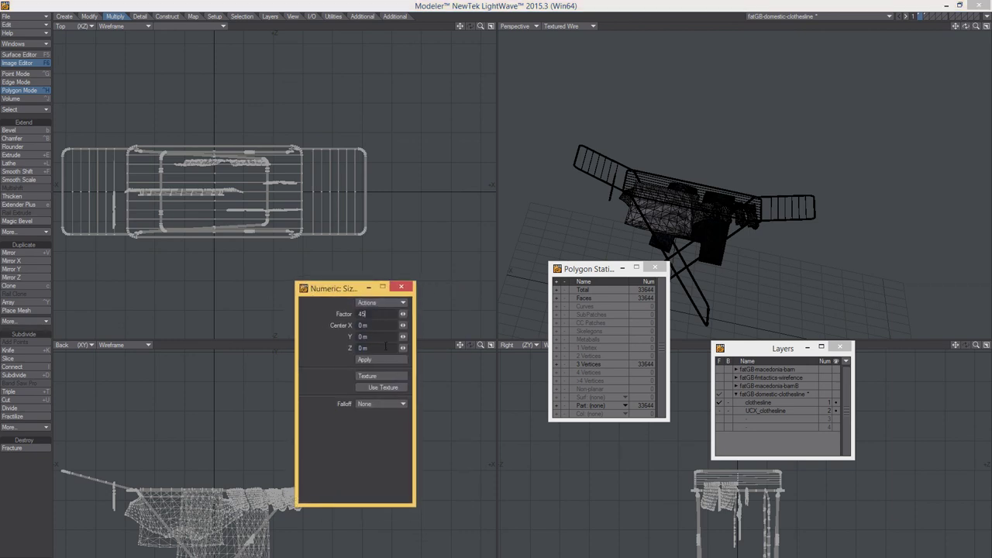
type("45")
left_click(382, 360)
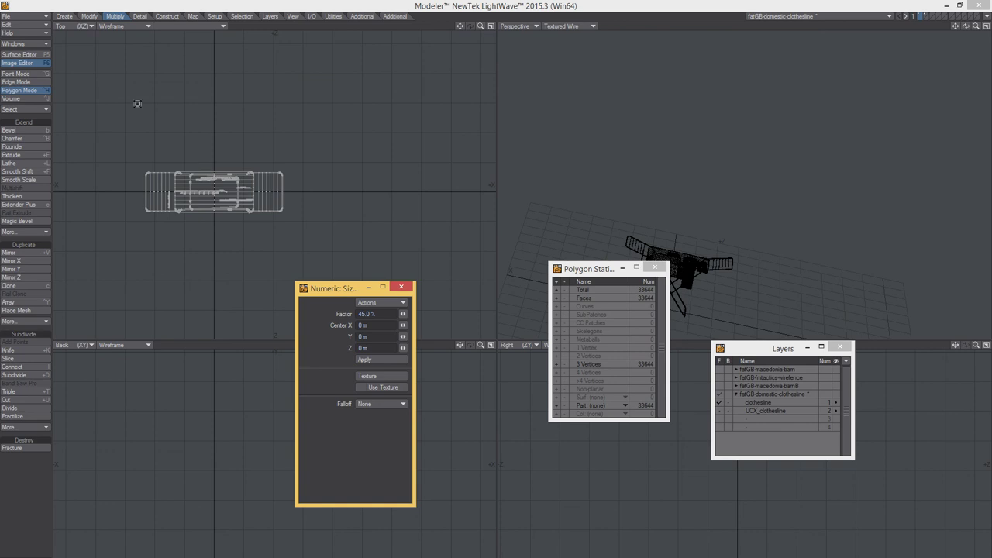
Export the resized clothesline as a binary FBX, overwriting fatGB-domestic-clothesline.fbx
left_click(23, 16)
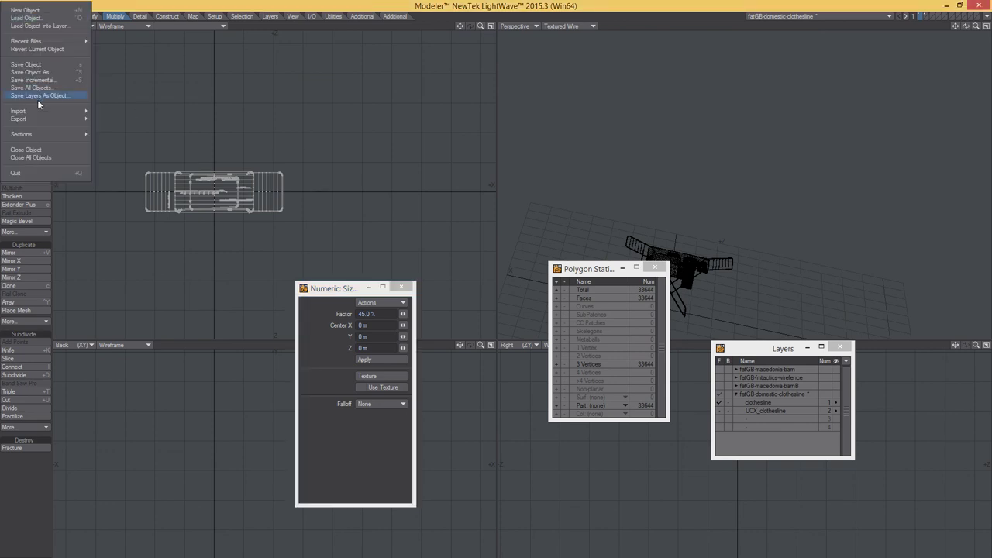
mouse_move(46, 120)
left_click(109, 133)
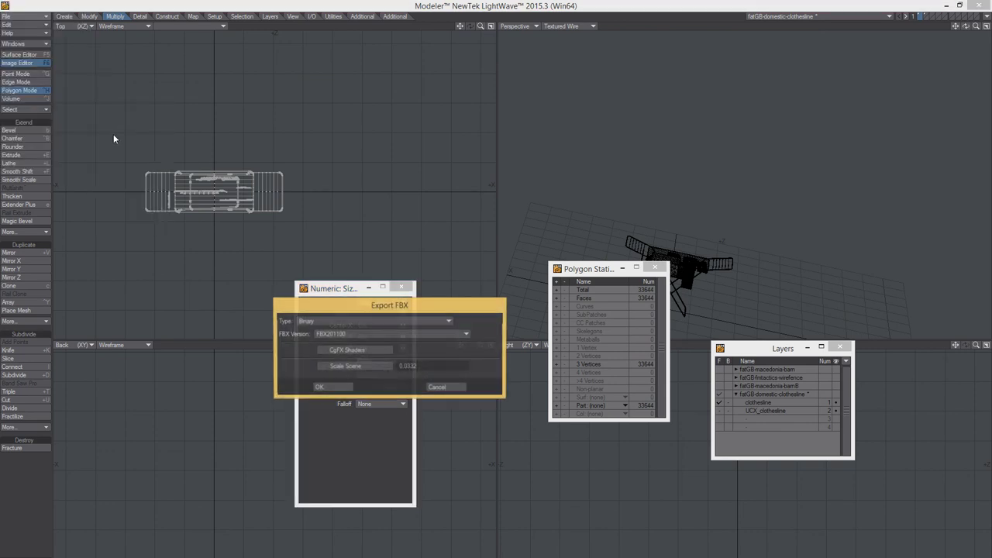
left_click(318, 382)
left_click(401, 306)
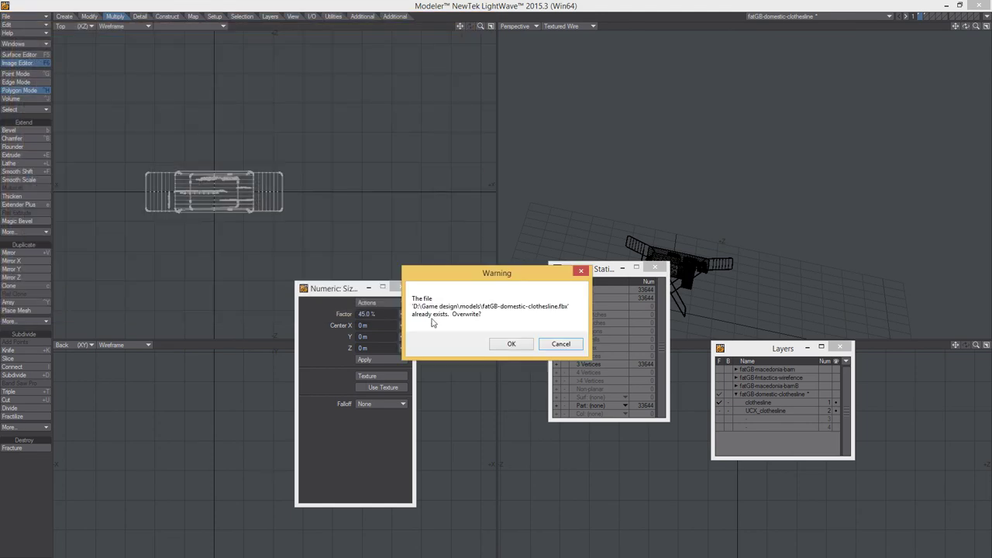
left_click(508, 343)
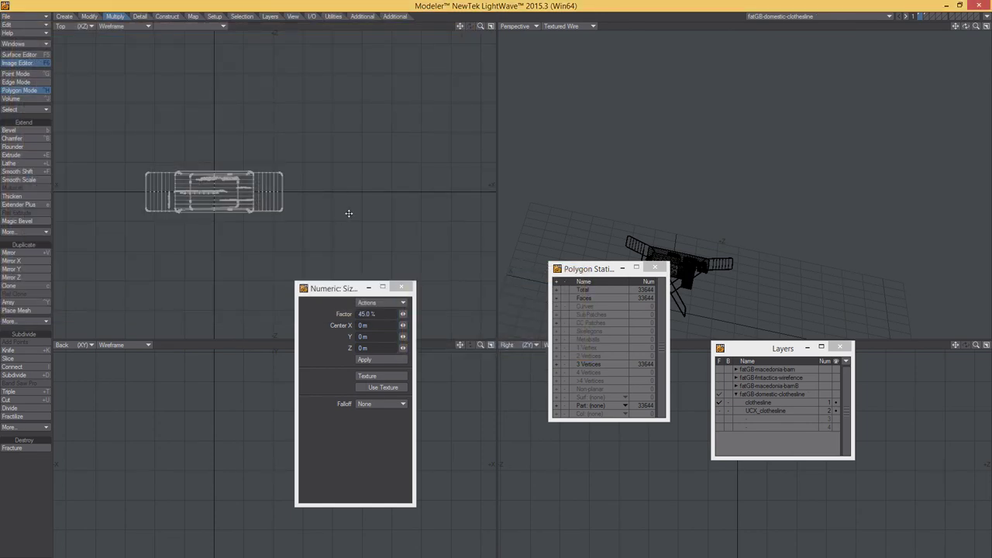
left_click_drag(242, 231, 245, 257, "alt")
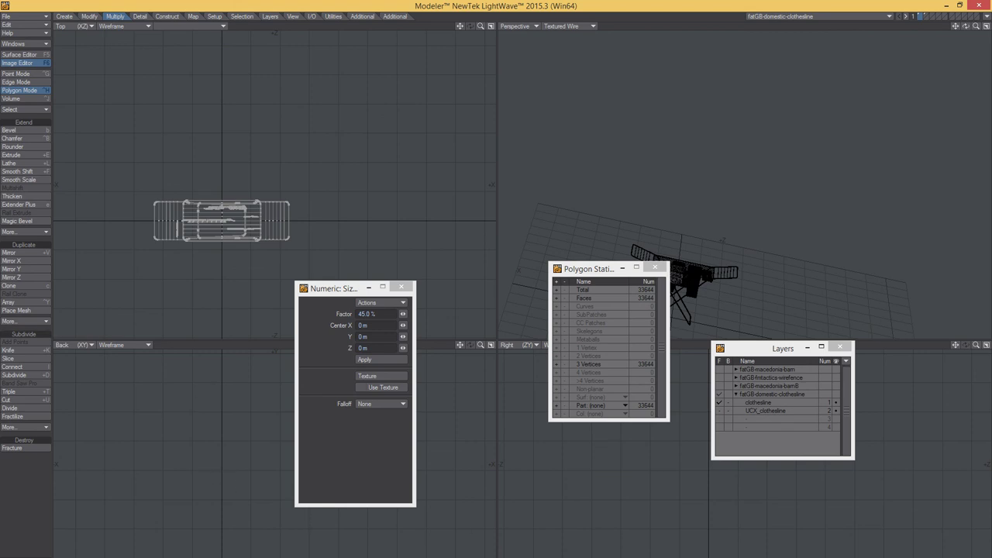
Switch back to Unreal Editor and reimport the fatGB-domestic-clothesline mesh
left_click(338, 543)
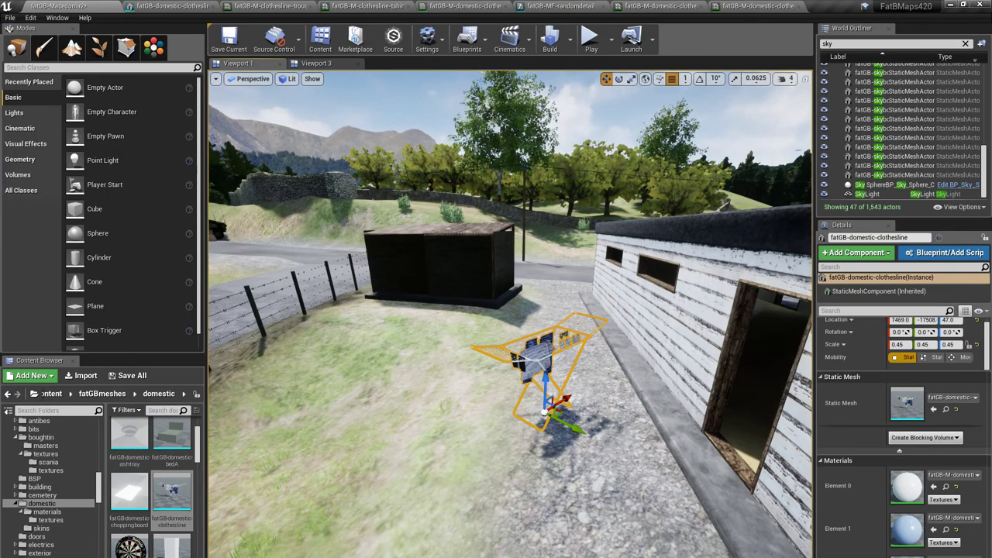
left_click_drag(412, 421, 425, 469)
right_click(172, 494)
left_click(203, 239)
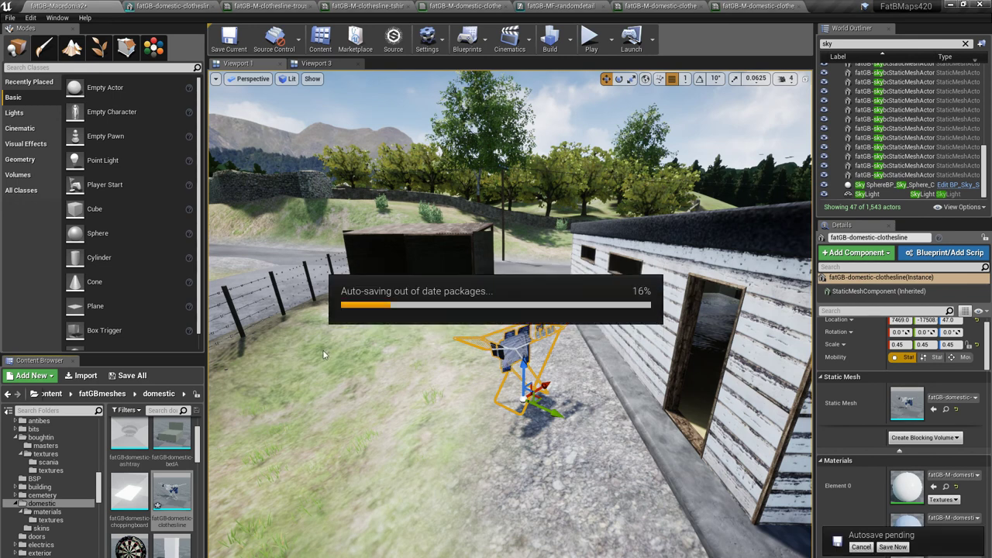
Set the placed clothesline's scale to 1 on all three axes and inspect its size beside the hut
left_click(900, 345)
type("1")
left_click(927, 345)
type("1")
left_click(952, 345)
type("10")
key("Return")
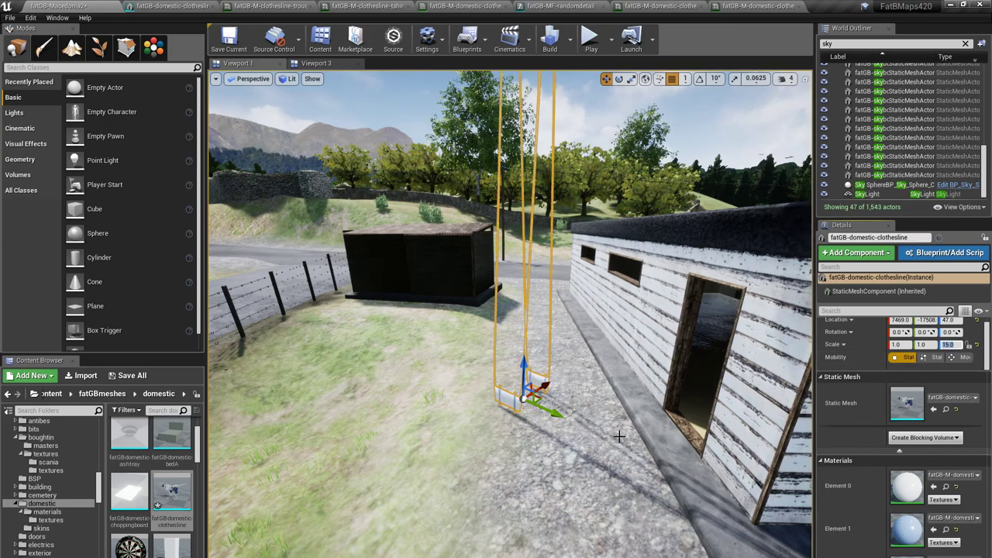
type("1")
key("Return")
left_click(588, 445)
right_click_drag(510, 314, 783, 318)
mouse_move(574, 417)
right_mouse_down()
mouse_move(573, 407)
mouse_move(554, 434)
mouse_move(566, 411)
mouse_move(575, 417)
right_mouse_up()
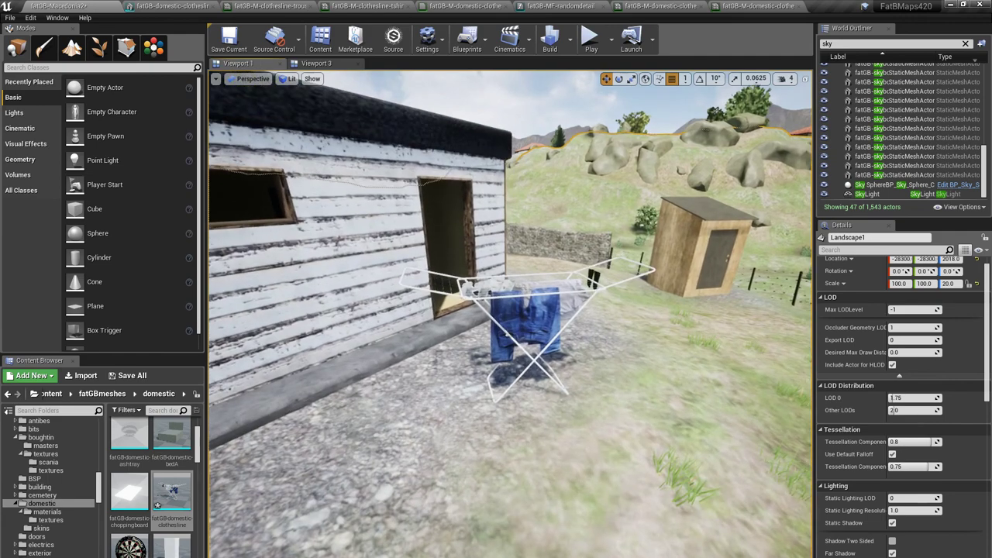
mouse_move(511, 437)
left_mouse_down()
mouse_move(528, 403)
mouse_move(511, 437)
left_mouse_up()
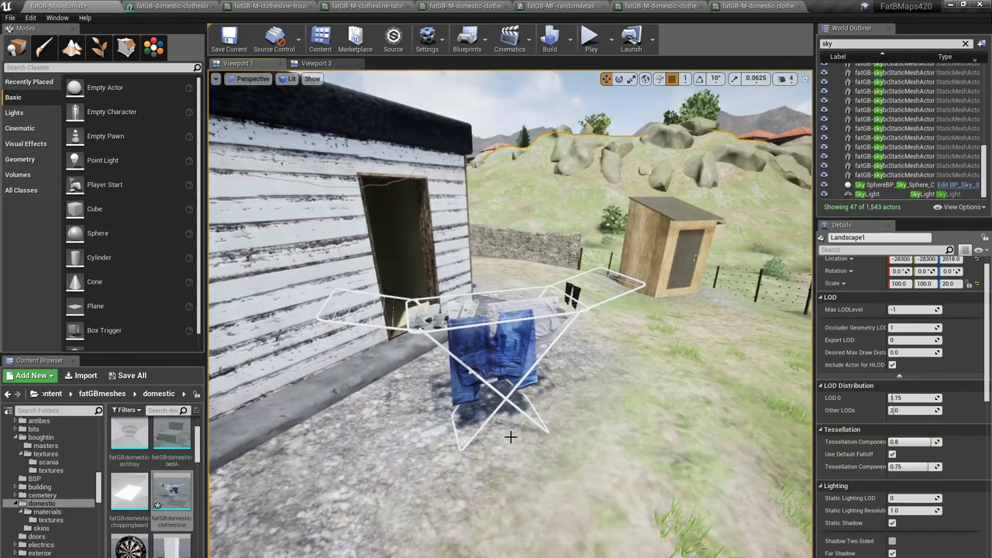